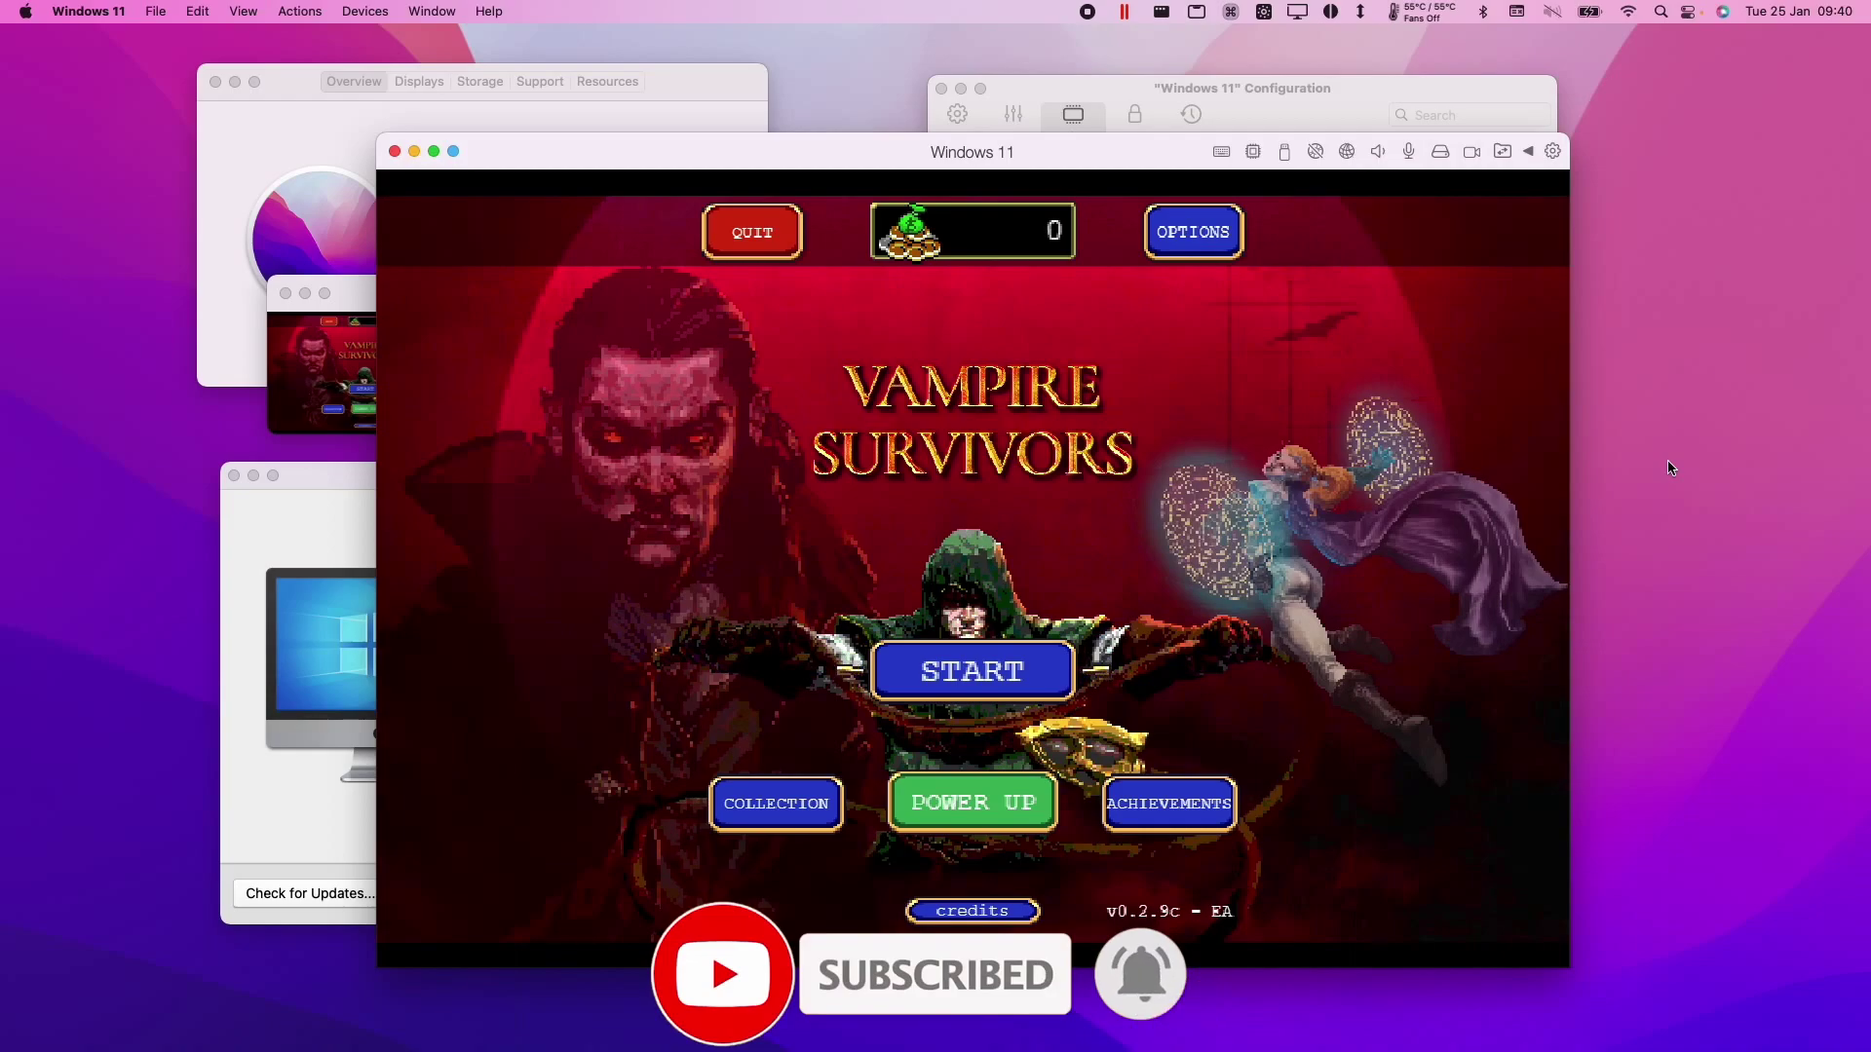
Navigate the Windows Insider site and check which Microsoft account is signed in
{"action": "left_click", "coordinate": [1000, 528]}
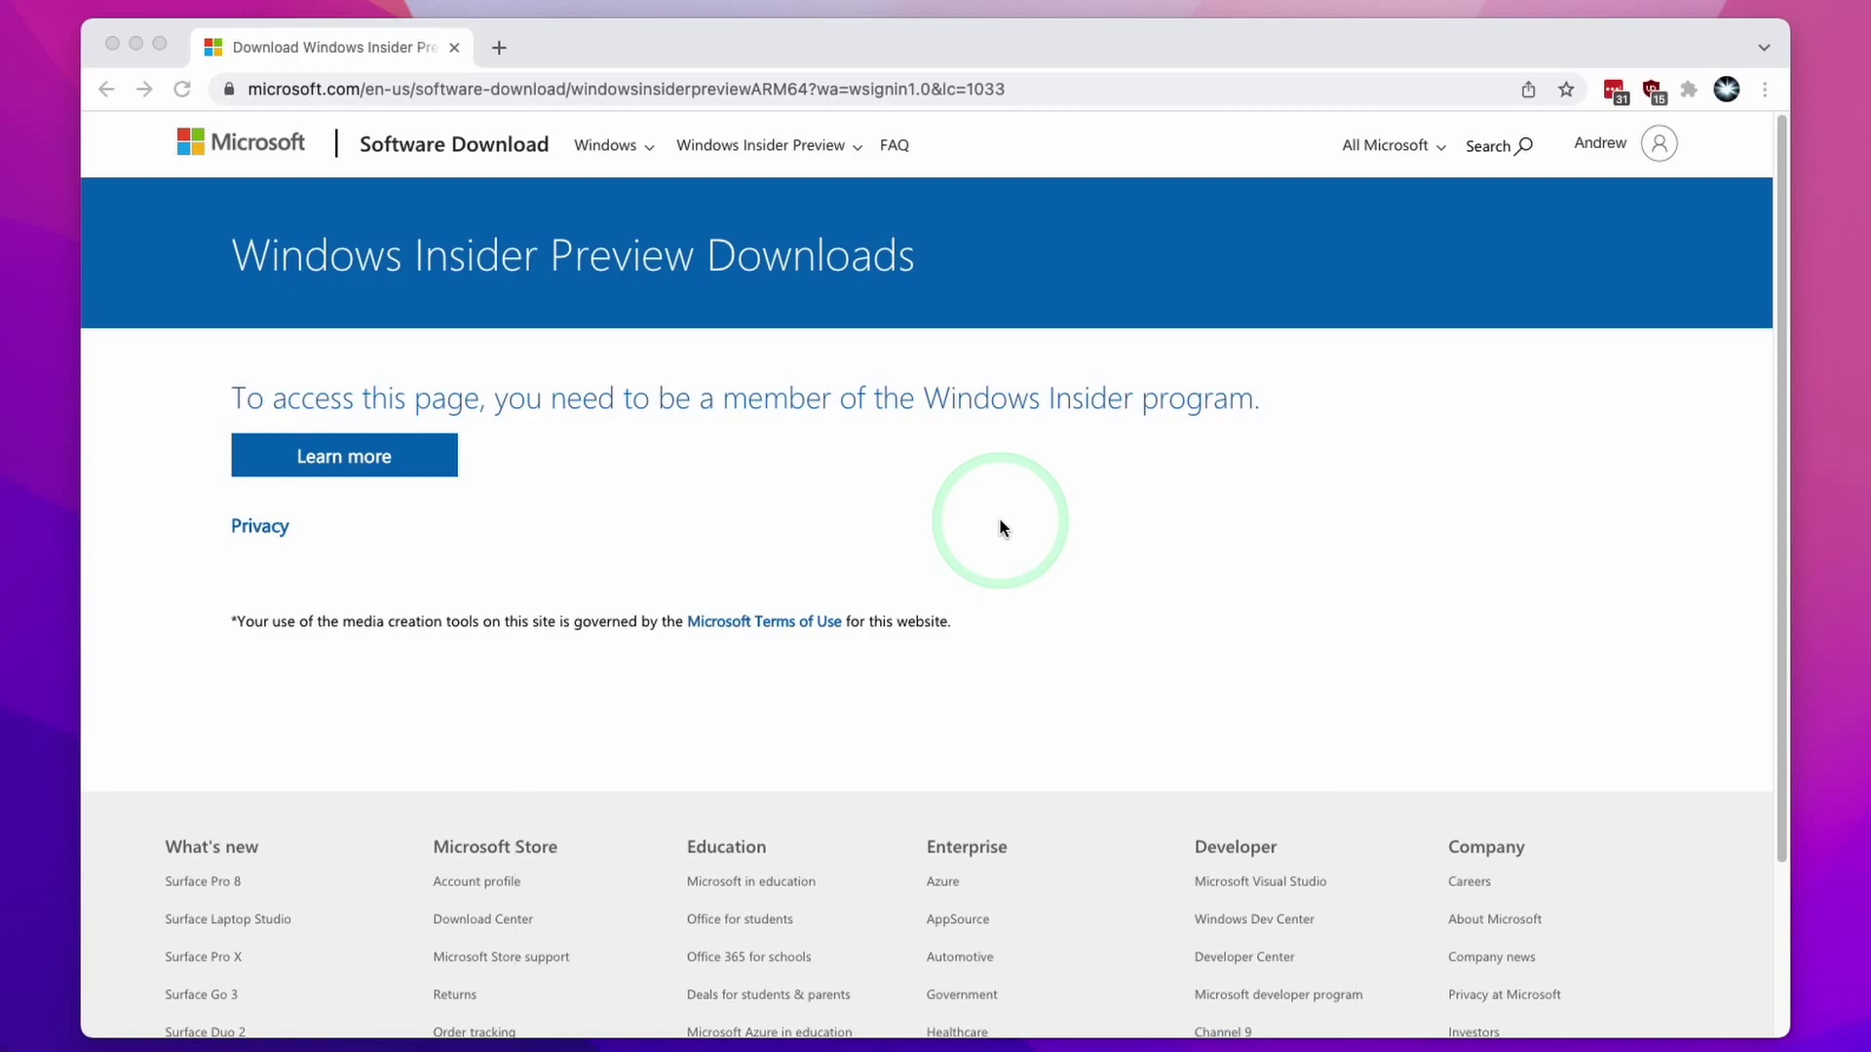
{"action": "left_click", "coordinate": [375, 87]}
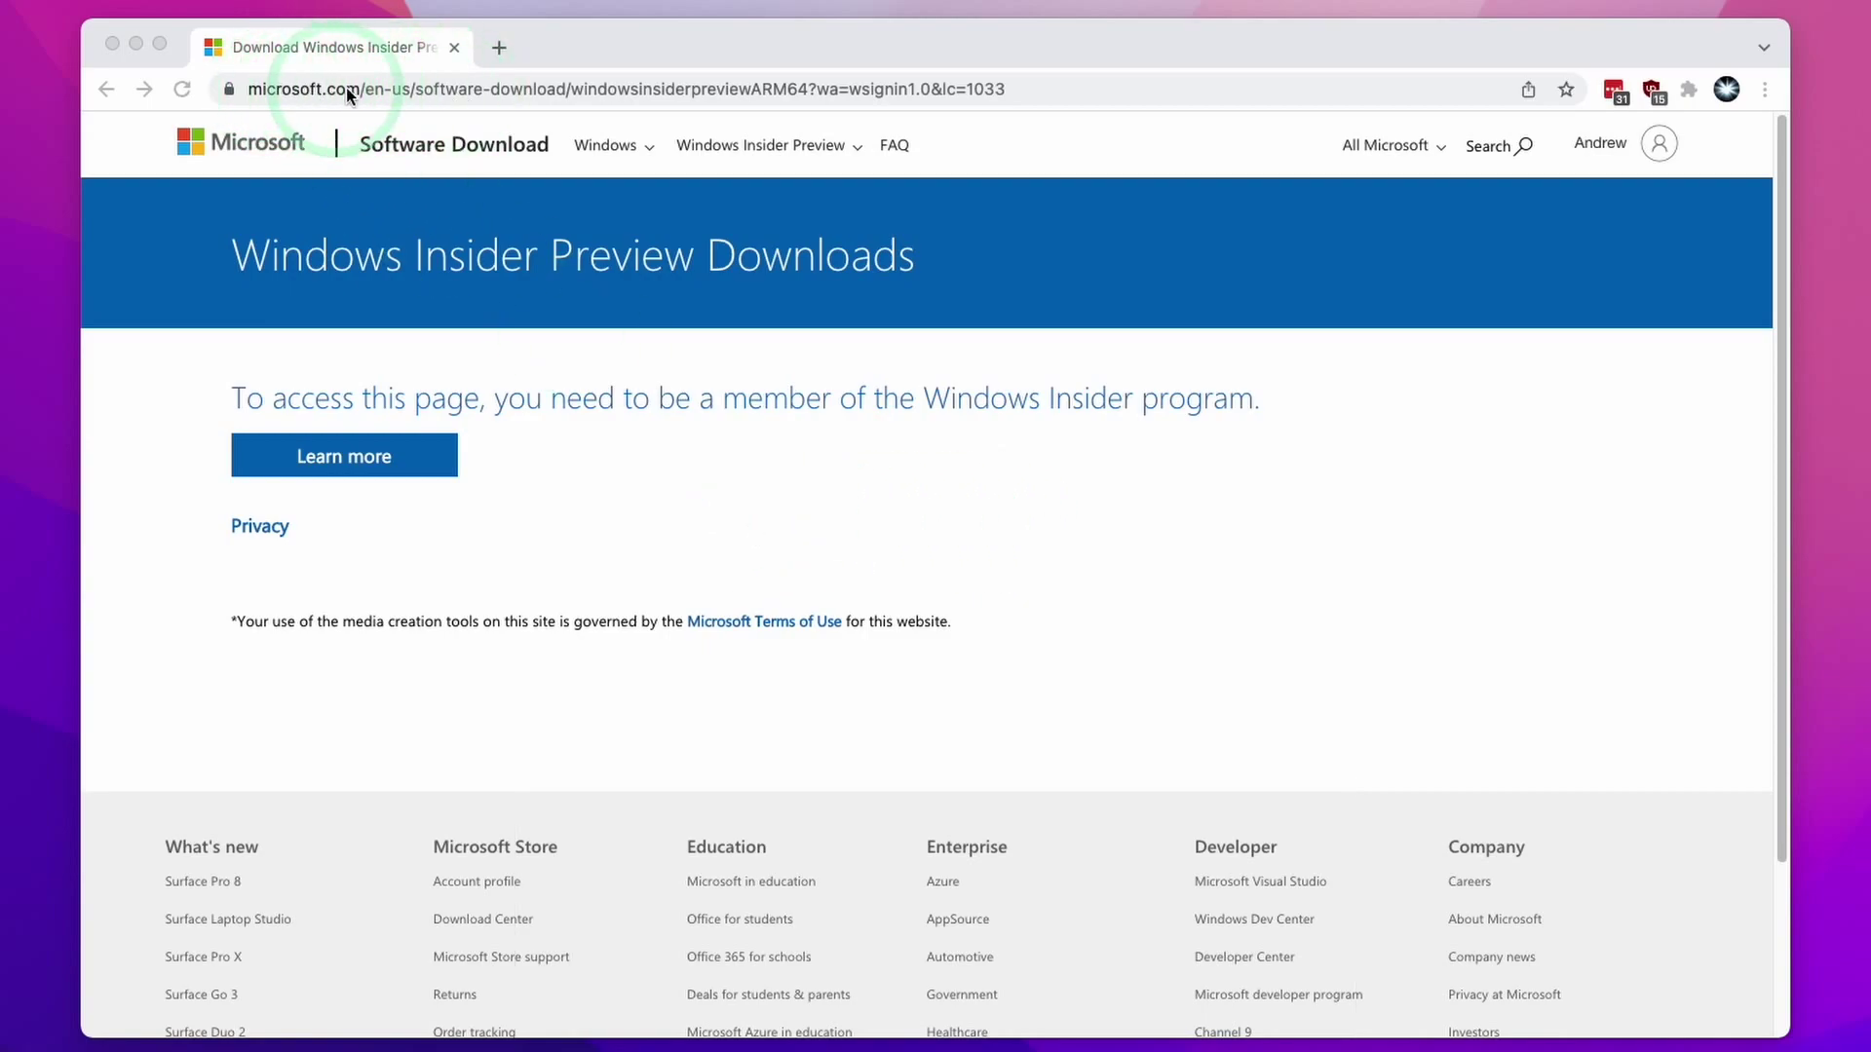
{"action": "left_click", "coordinate": [349, 89]}
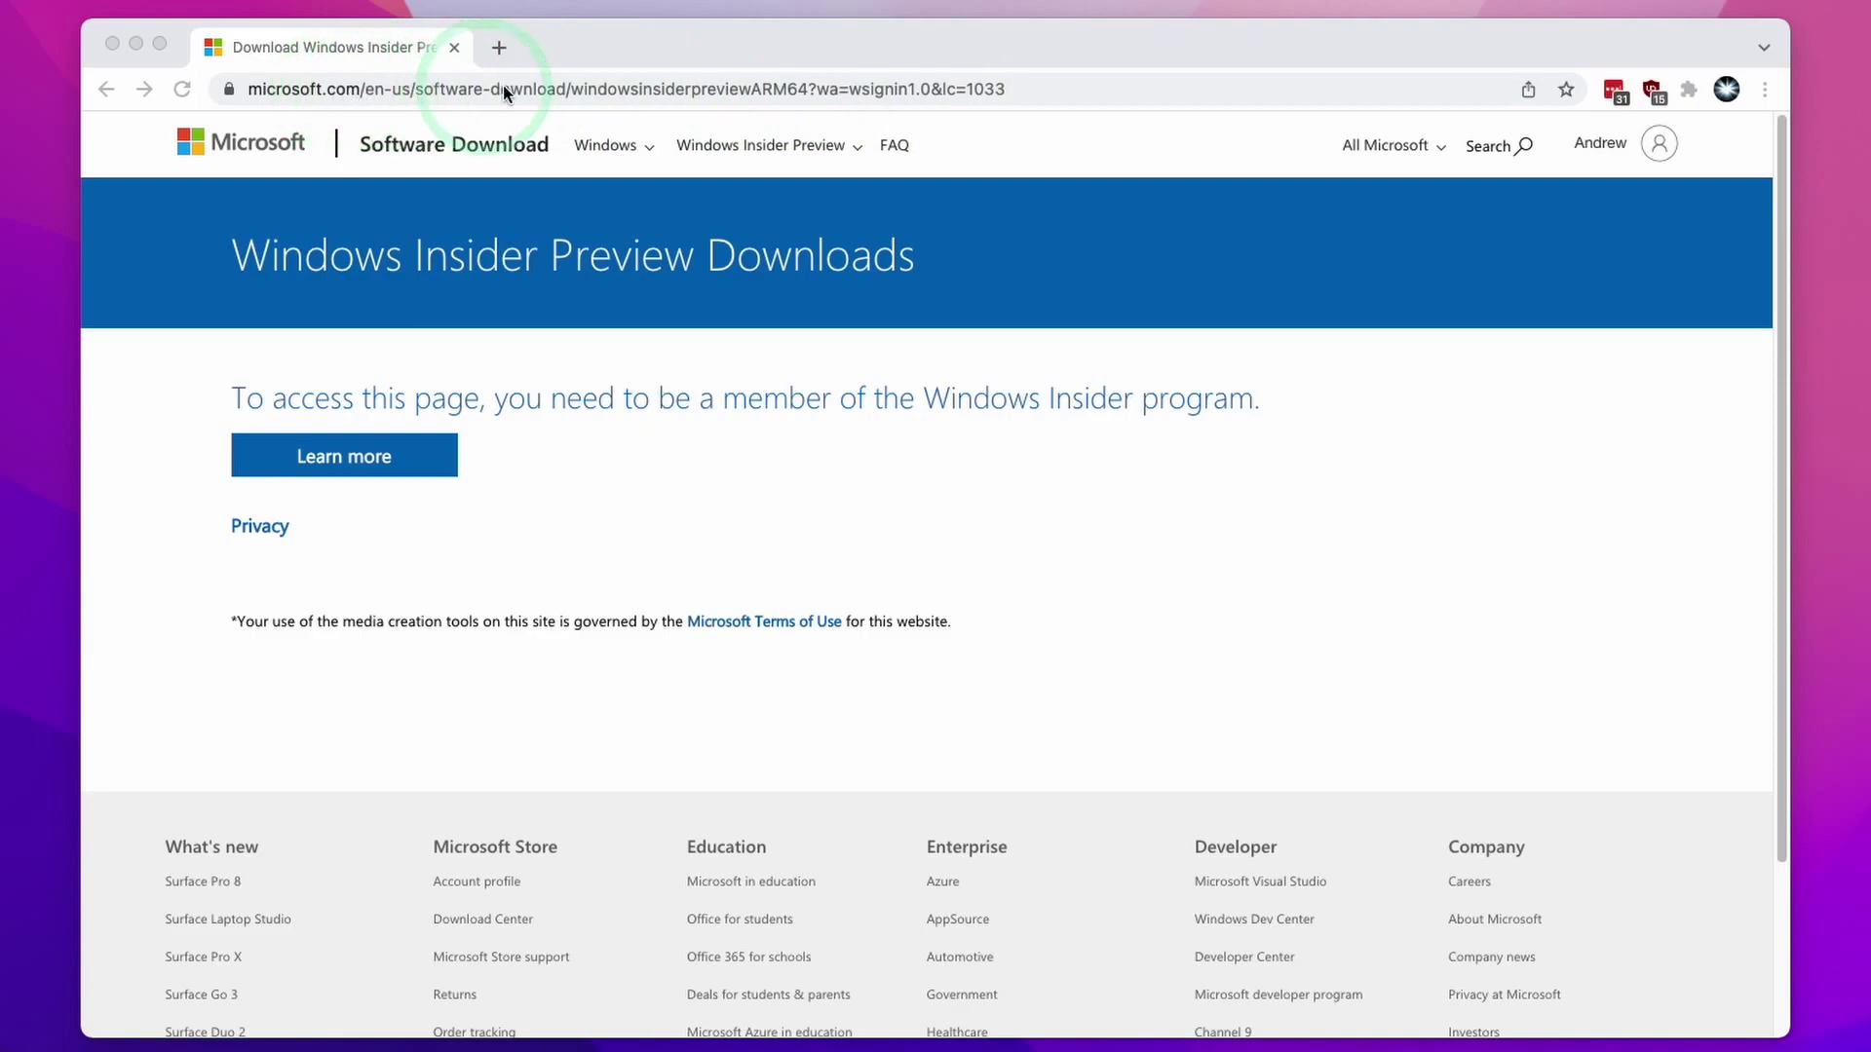
{"action": "left_click", "coordinate": [729, 292]}
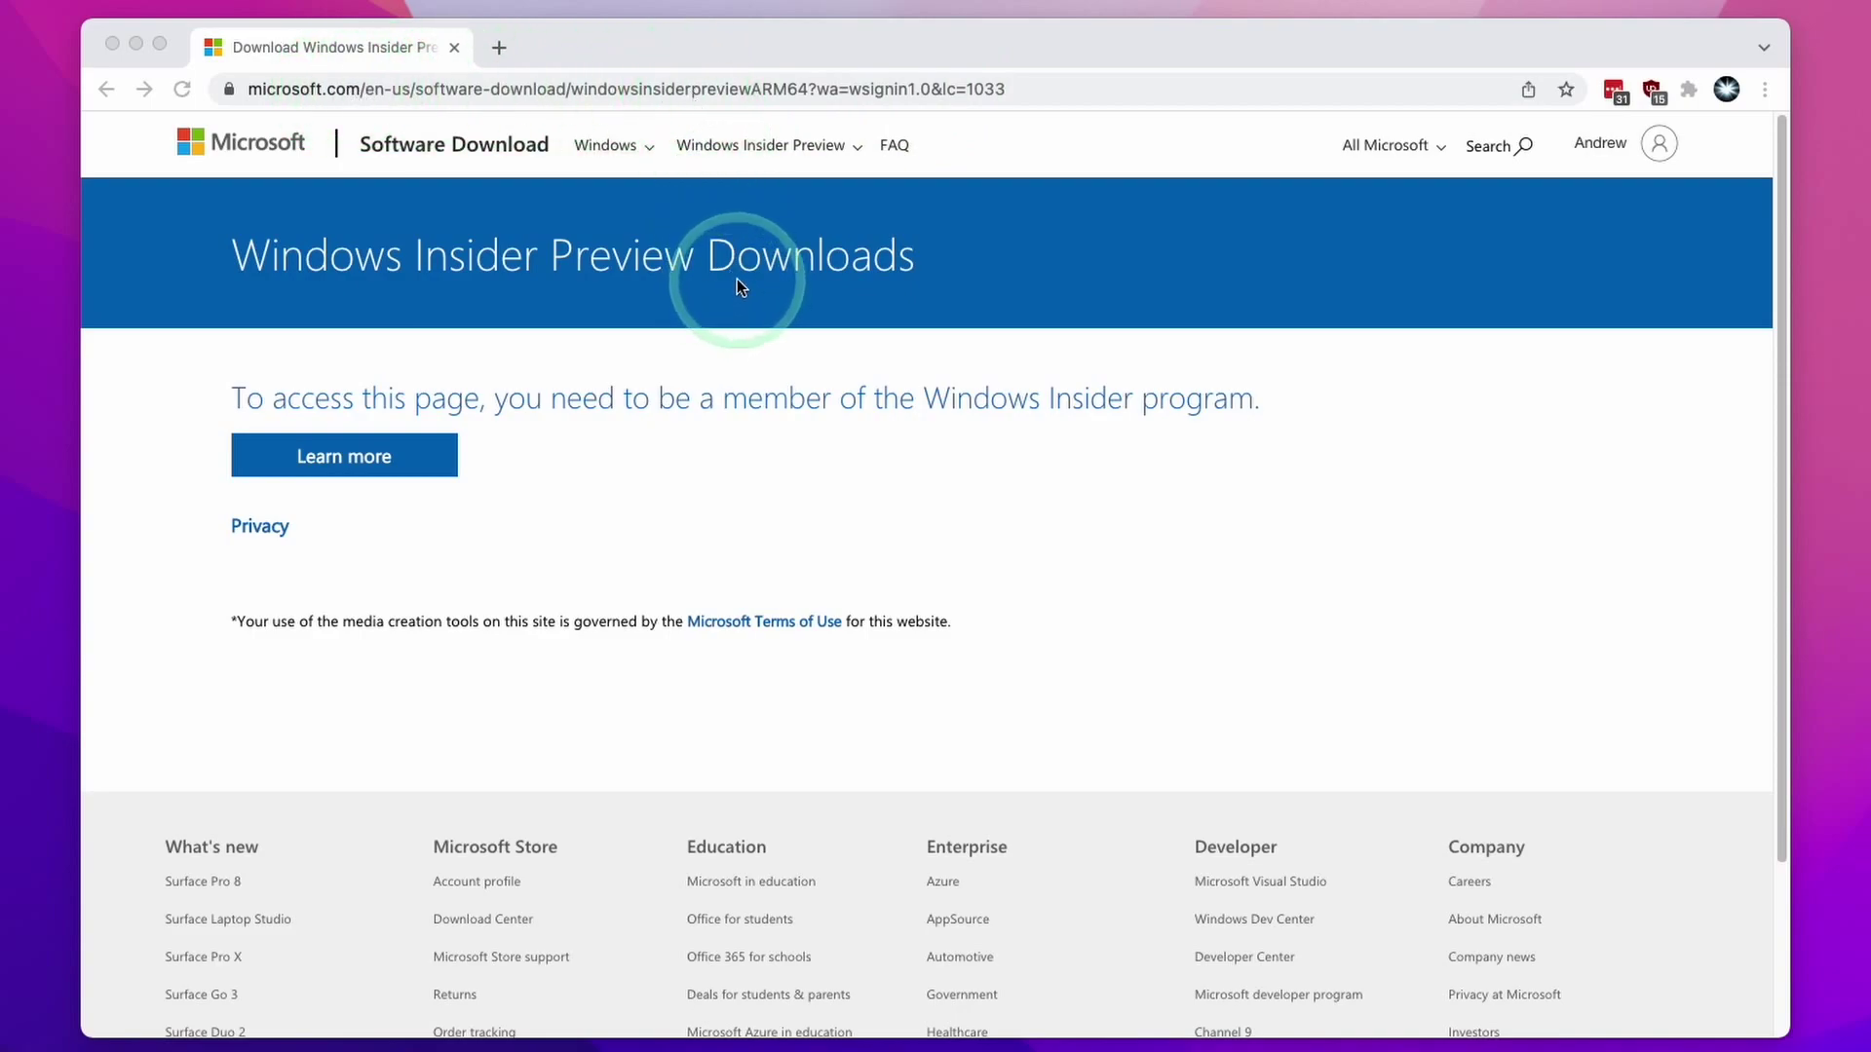
{"action": "left_click", "coordinate": [289, 401]}
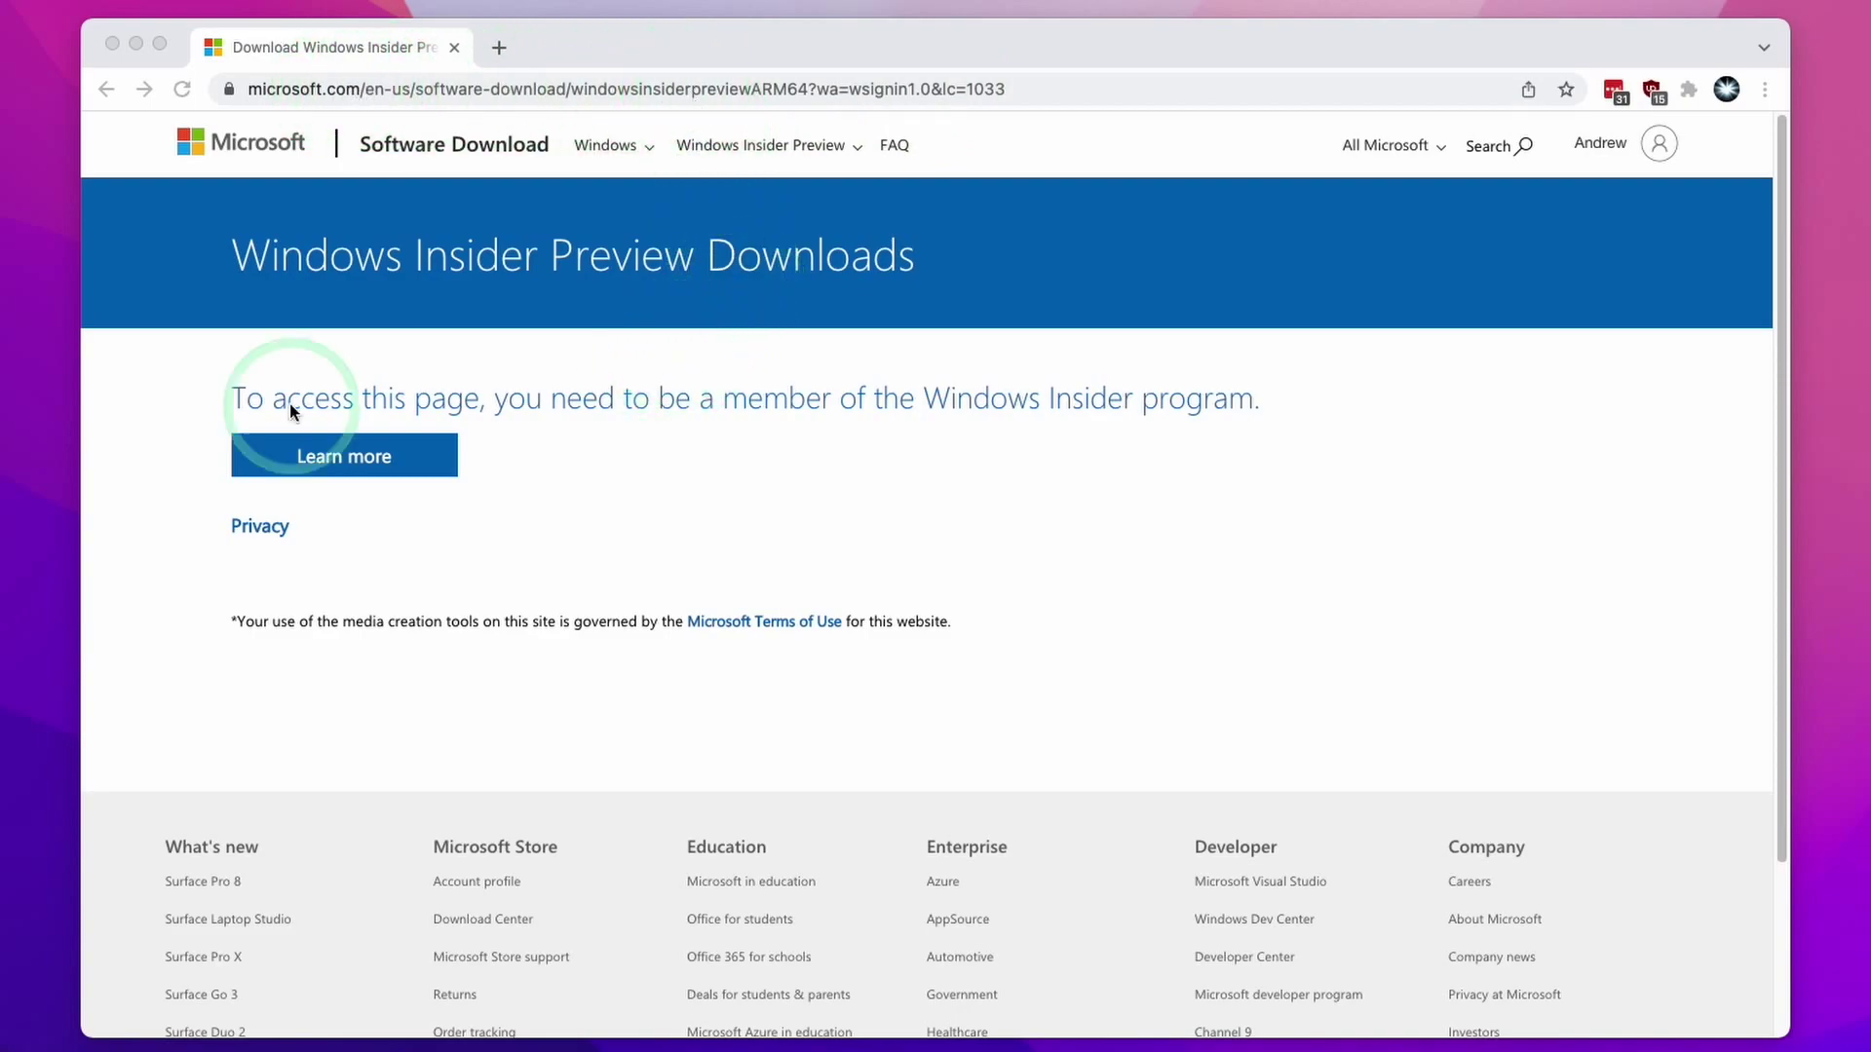
{"action": "left_click", "coordinate": [667, 347]}
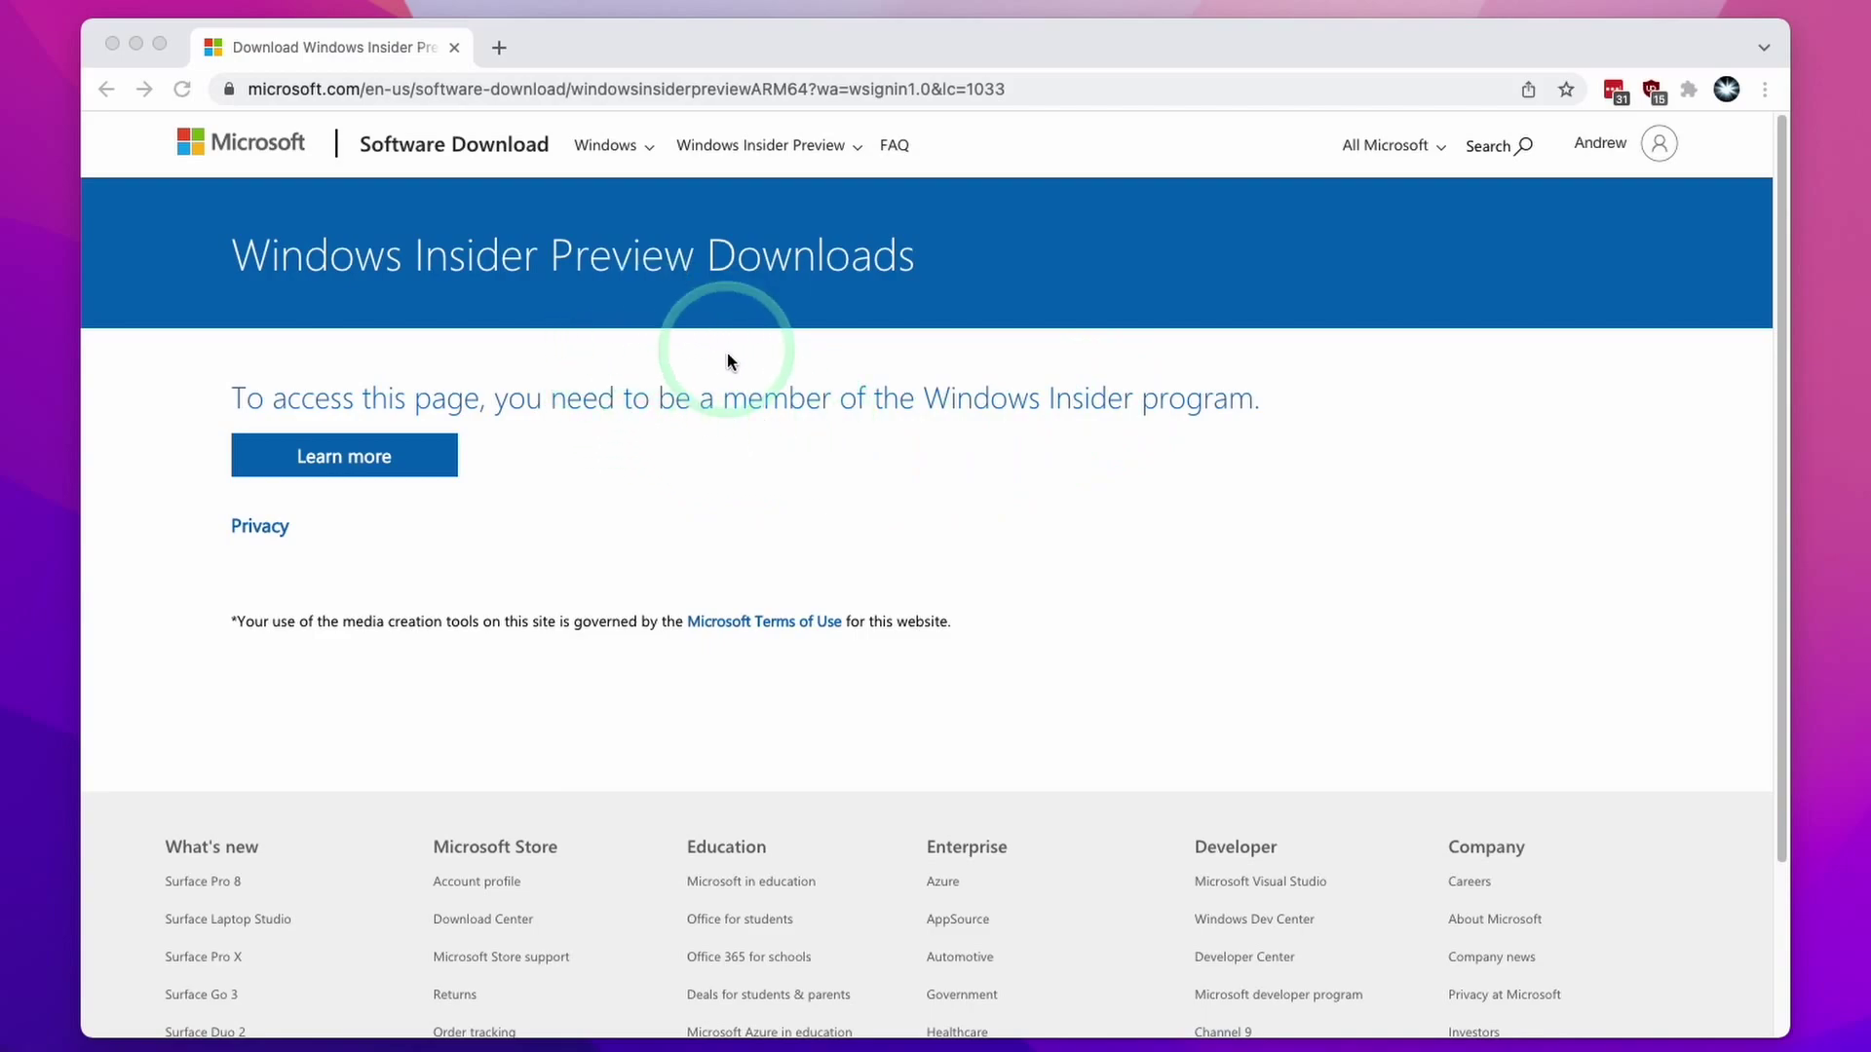
{"action": "left_click", "coordinate": [1656, 146]}
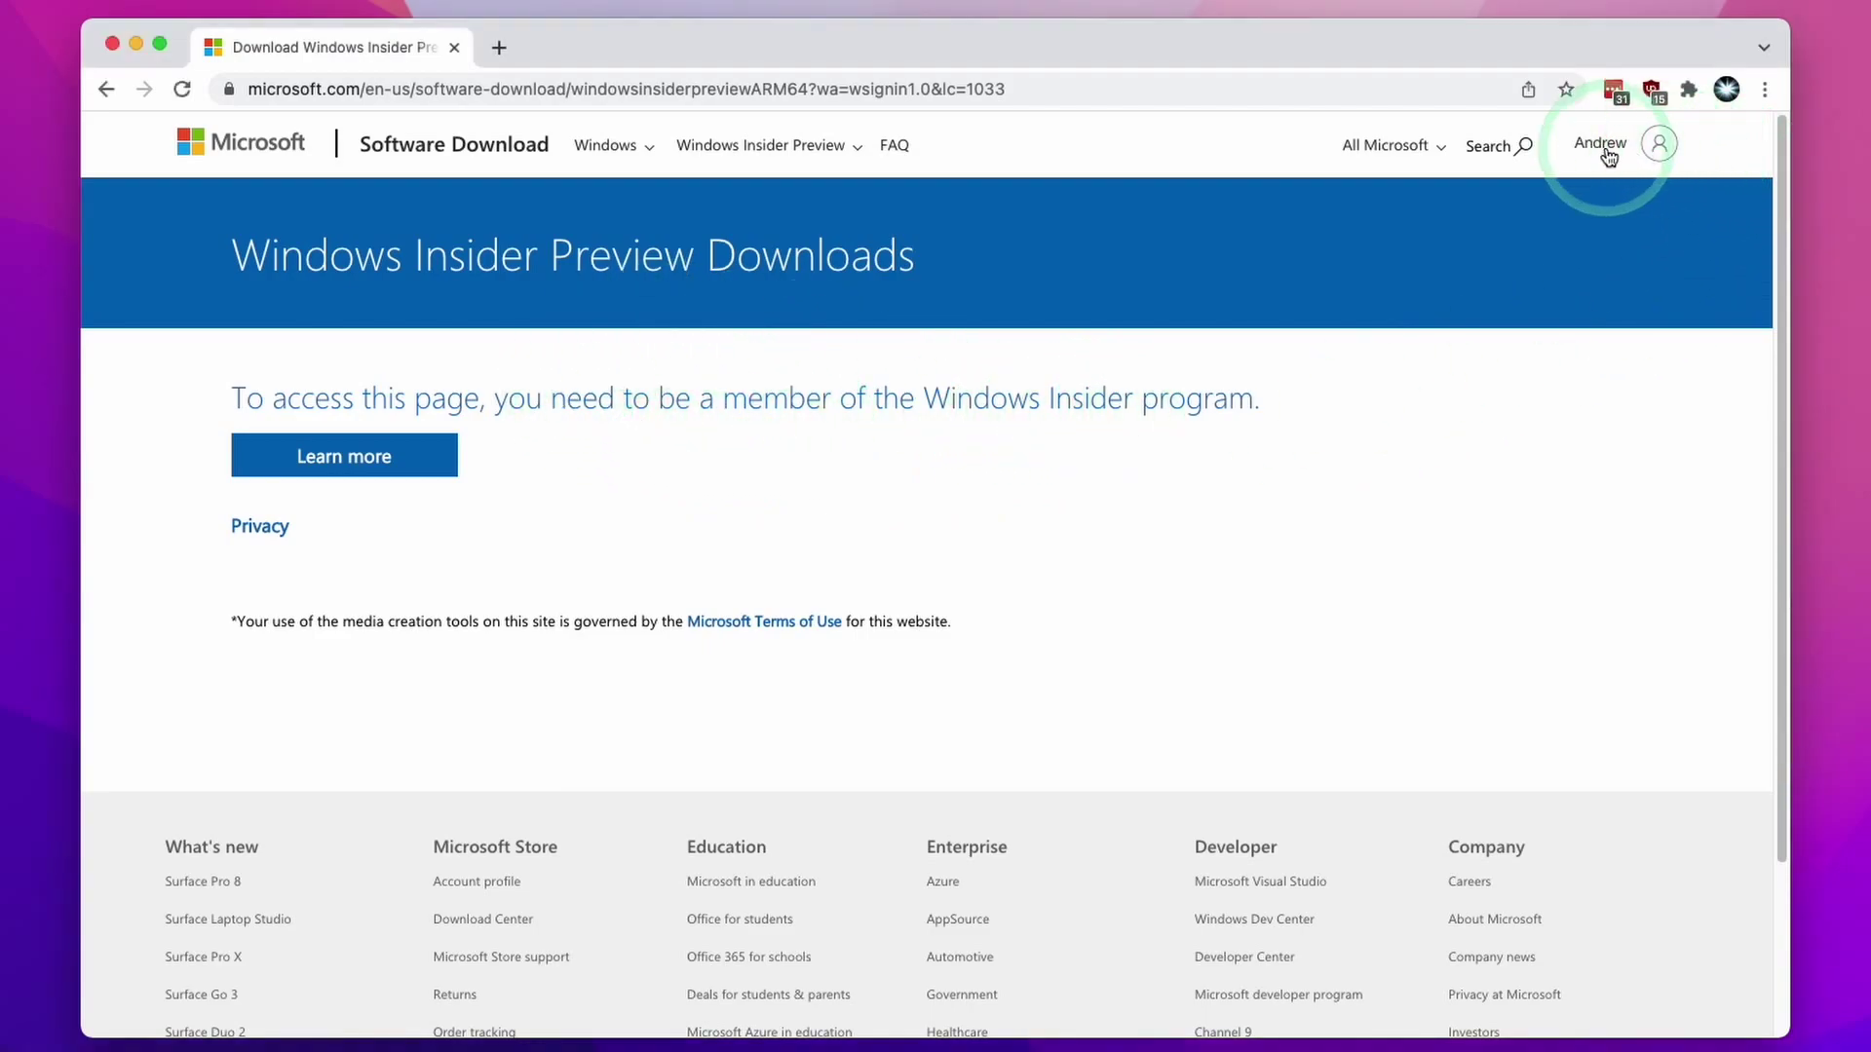
{"action": "left_click", "coordinate": [1657, 144]}
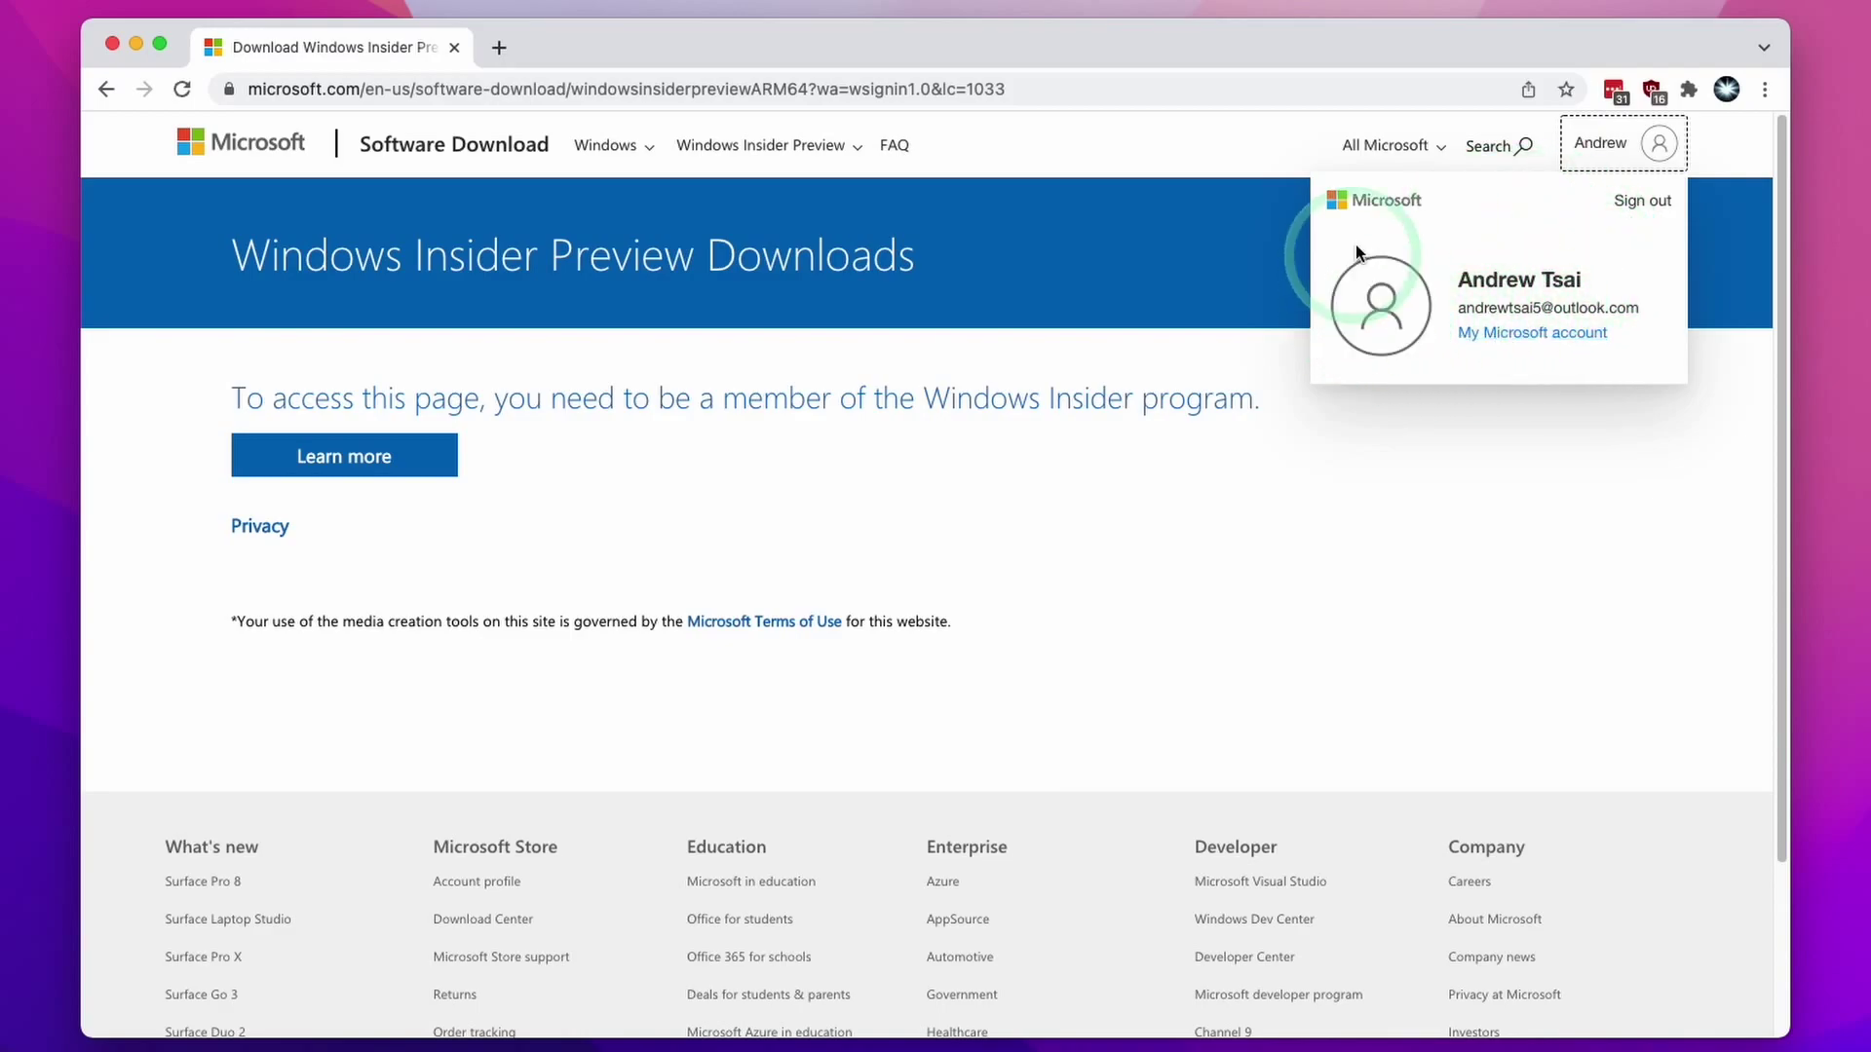
{"action": "left_click", "coordinate": [1163, 474]}
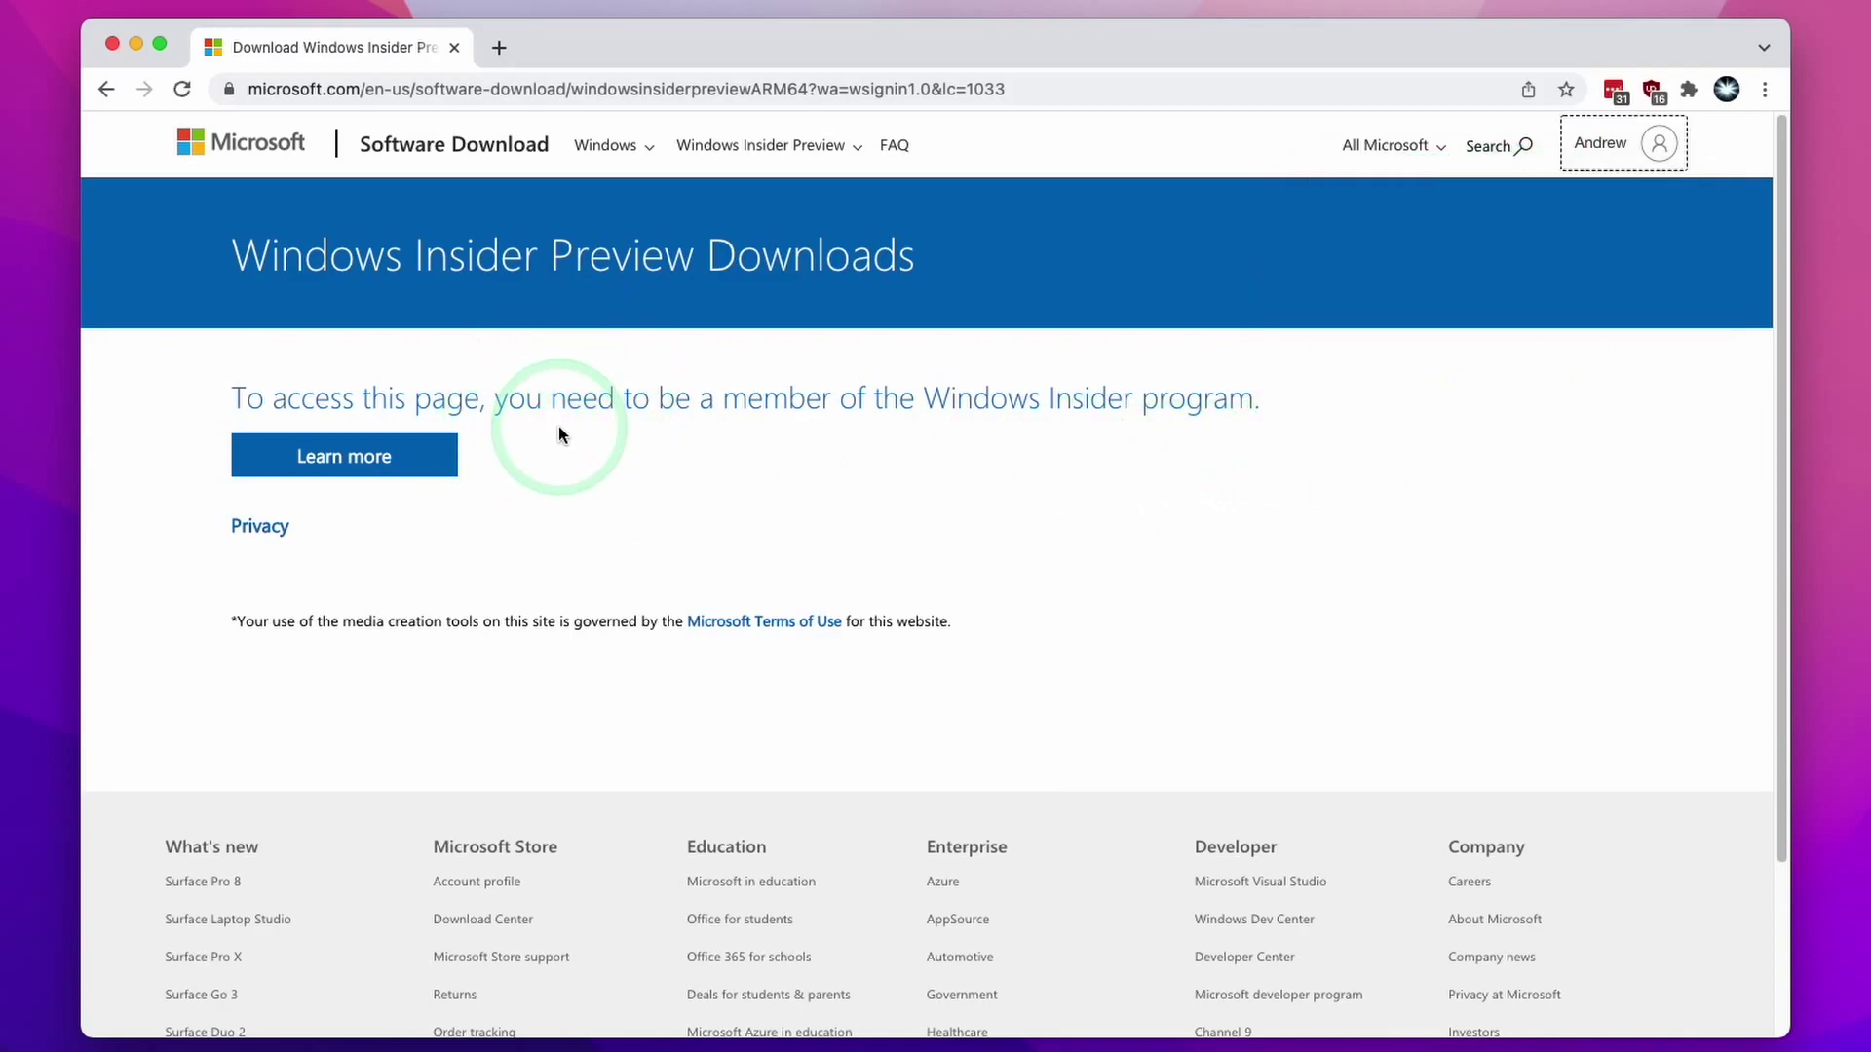
Open the Learn more page about joining the Windows Insider Program
{"action": "left_click", "coordinate": [331, 466]}
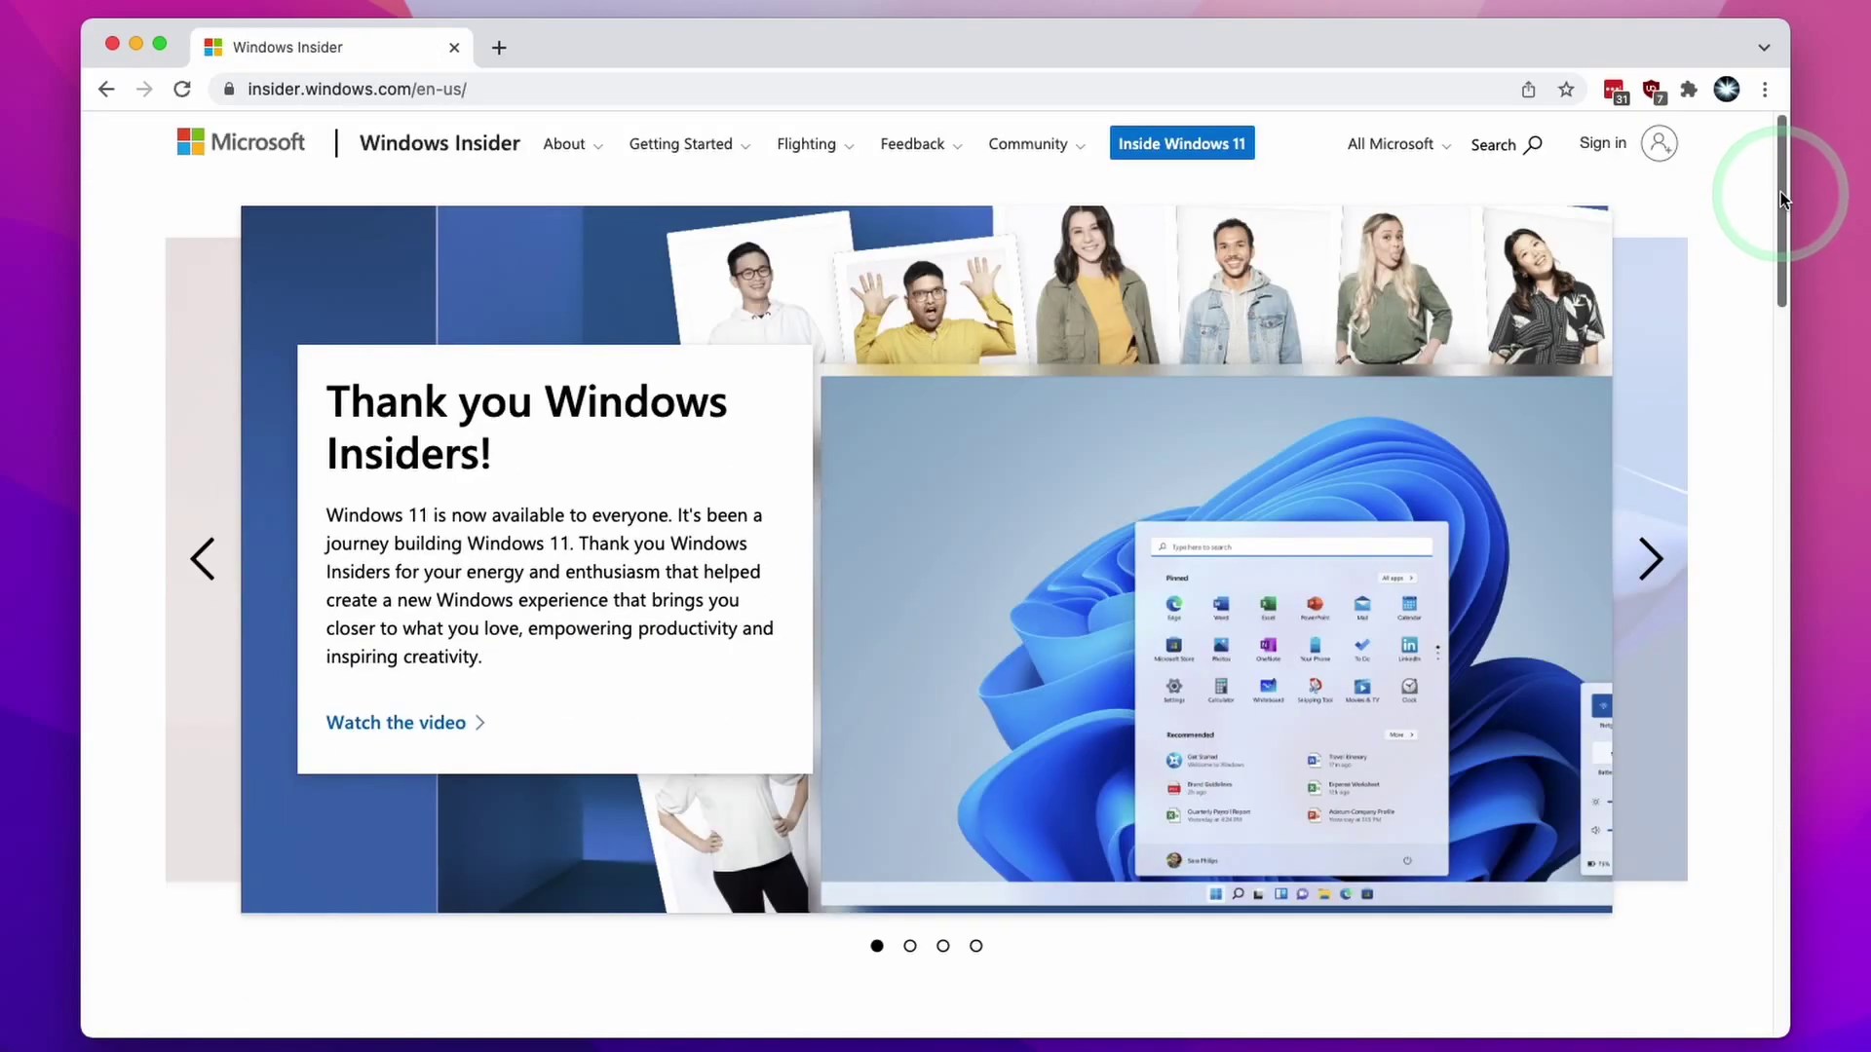
{"action": "left_click_drag", "start_coordinate": [1787, 175], "coordinate": [1771, 401]}
{"action": "left_click_drag", "start_coordinate": [409, 187], "coordinate": [507, 231]}
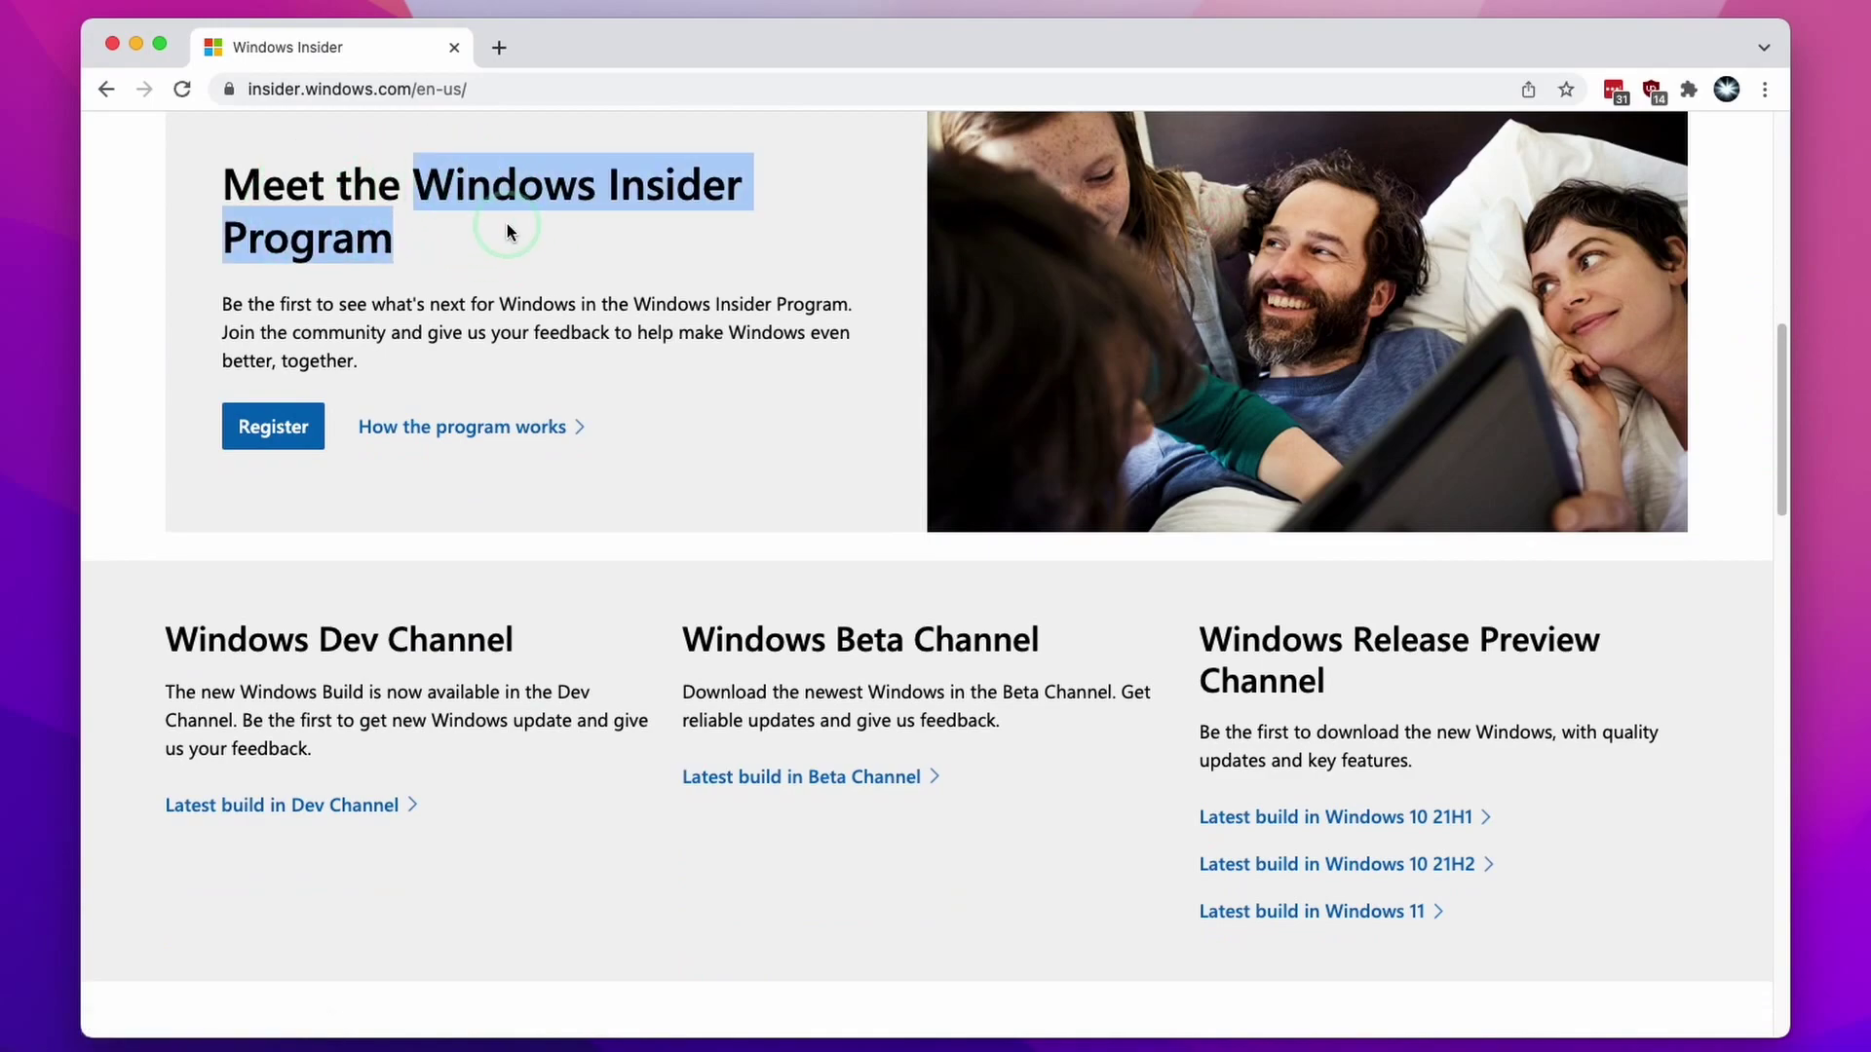
{"action": "left_click", "coordinate": [363, 263]}
Register for the Insider Program, signing in and accepting the agreement terms
{"action": "left_click", "coordinate": [255, 431]}
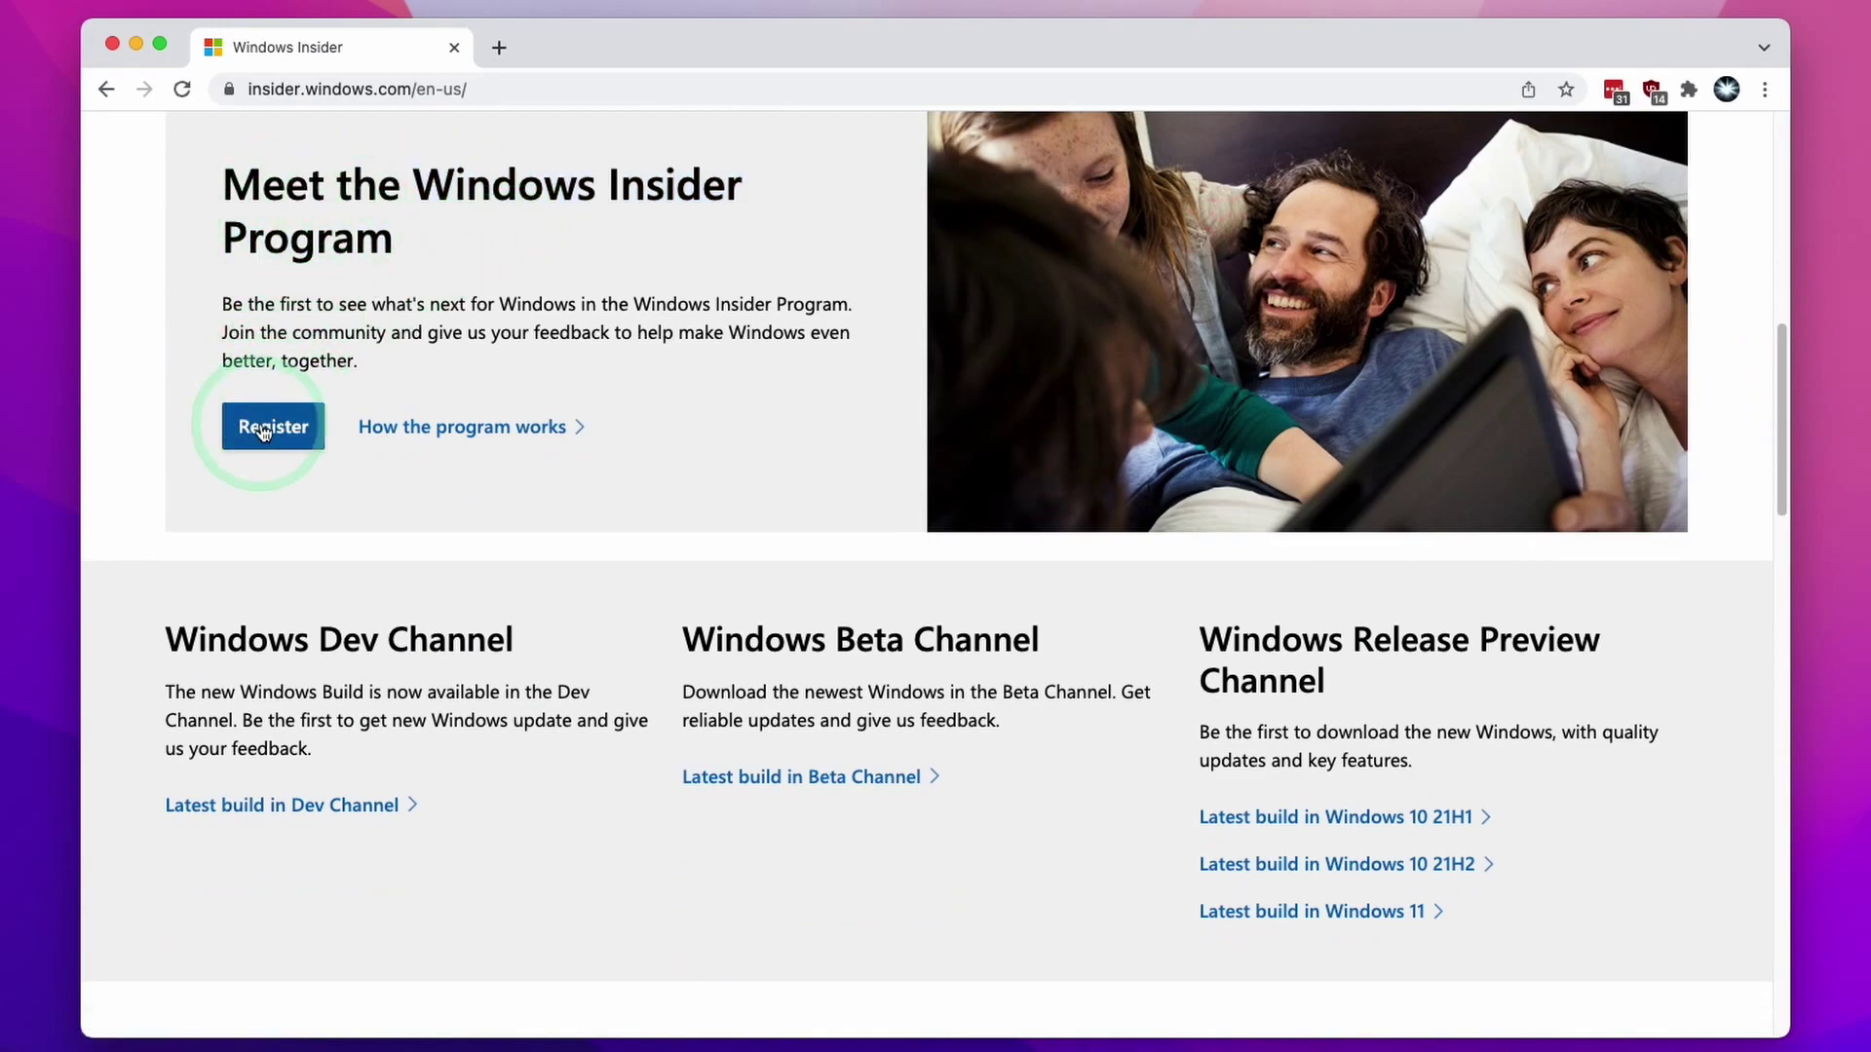
{"action": "left_click", "coordinate": [261, 435]}
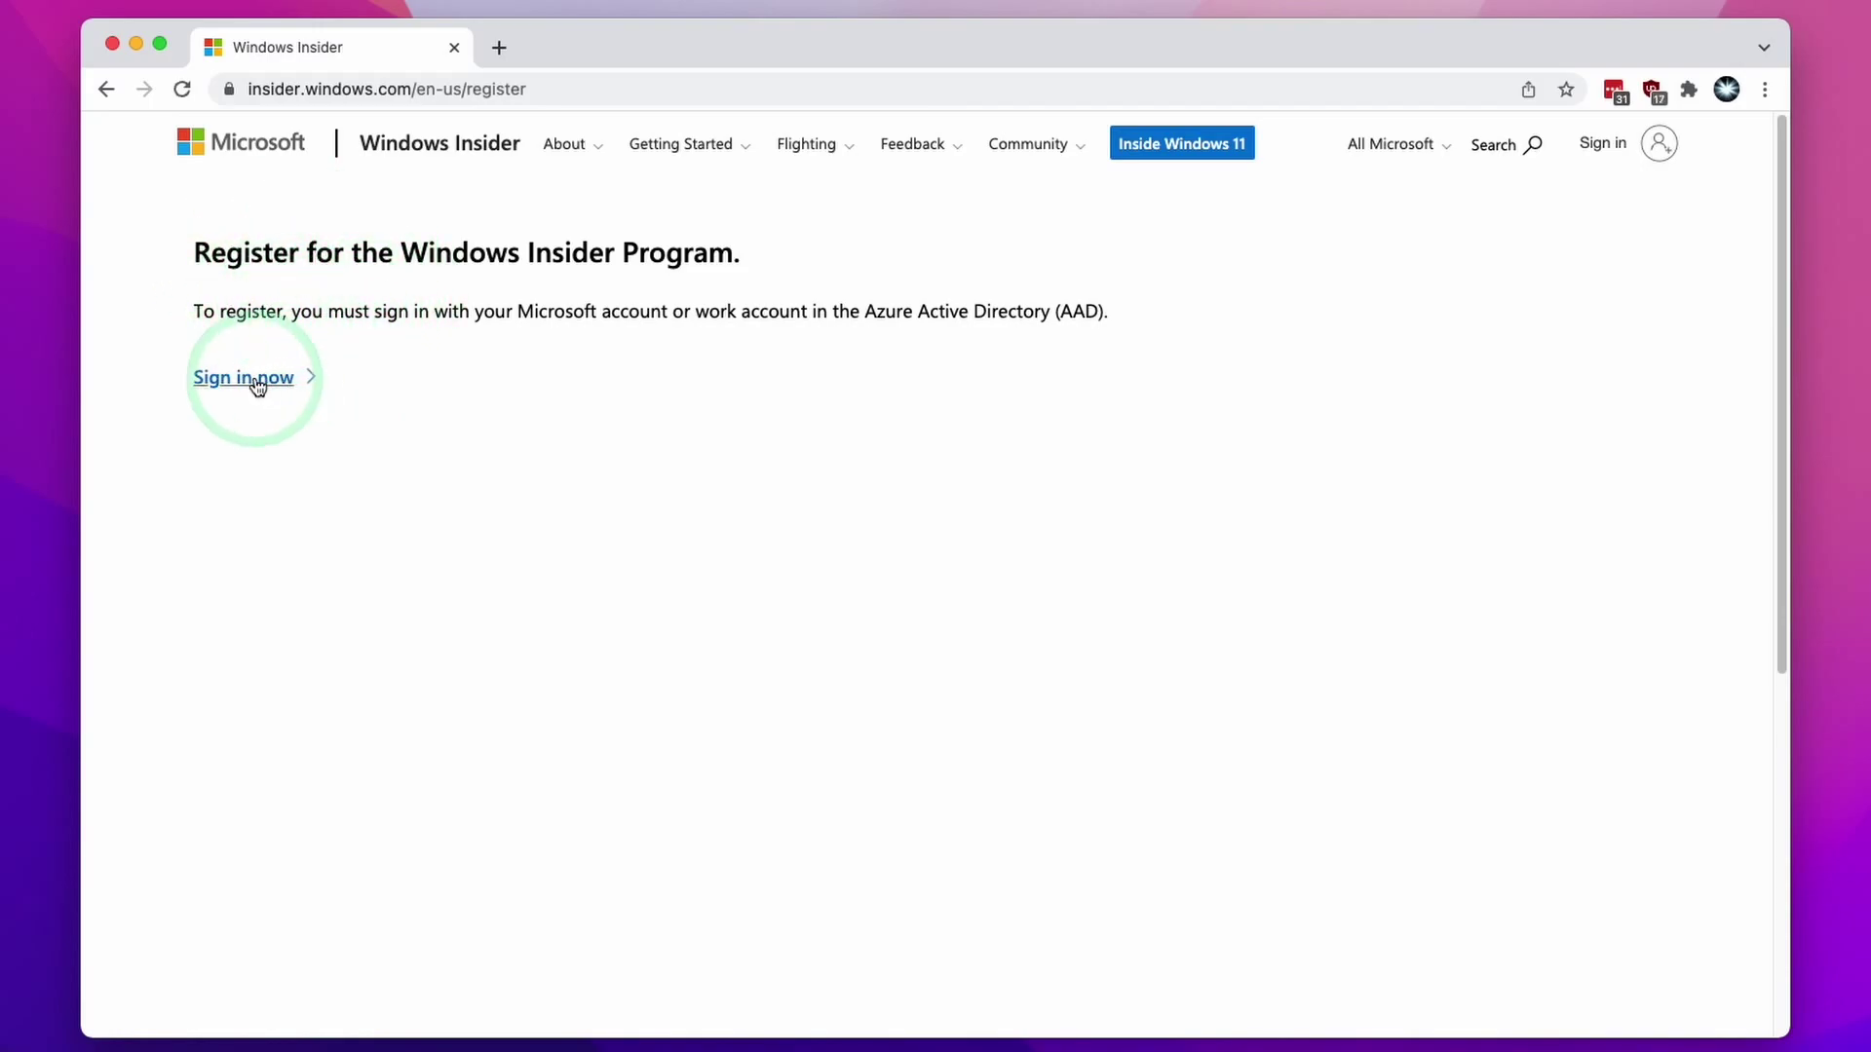
{"action": "left_click", "coordinate": [1775, 329]}
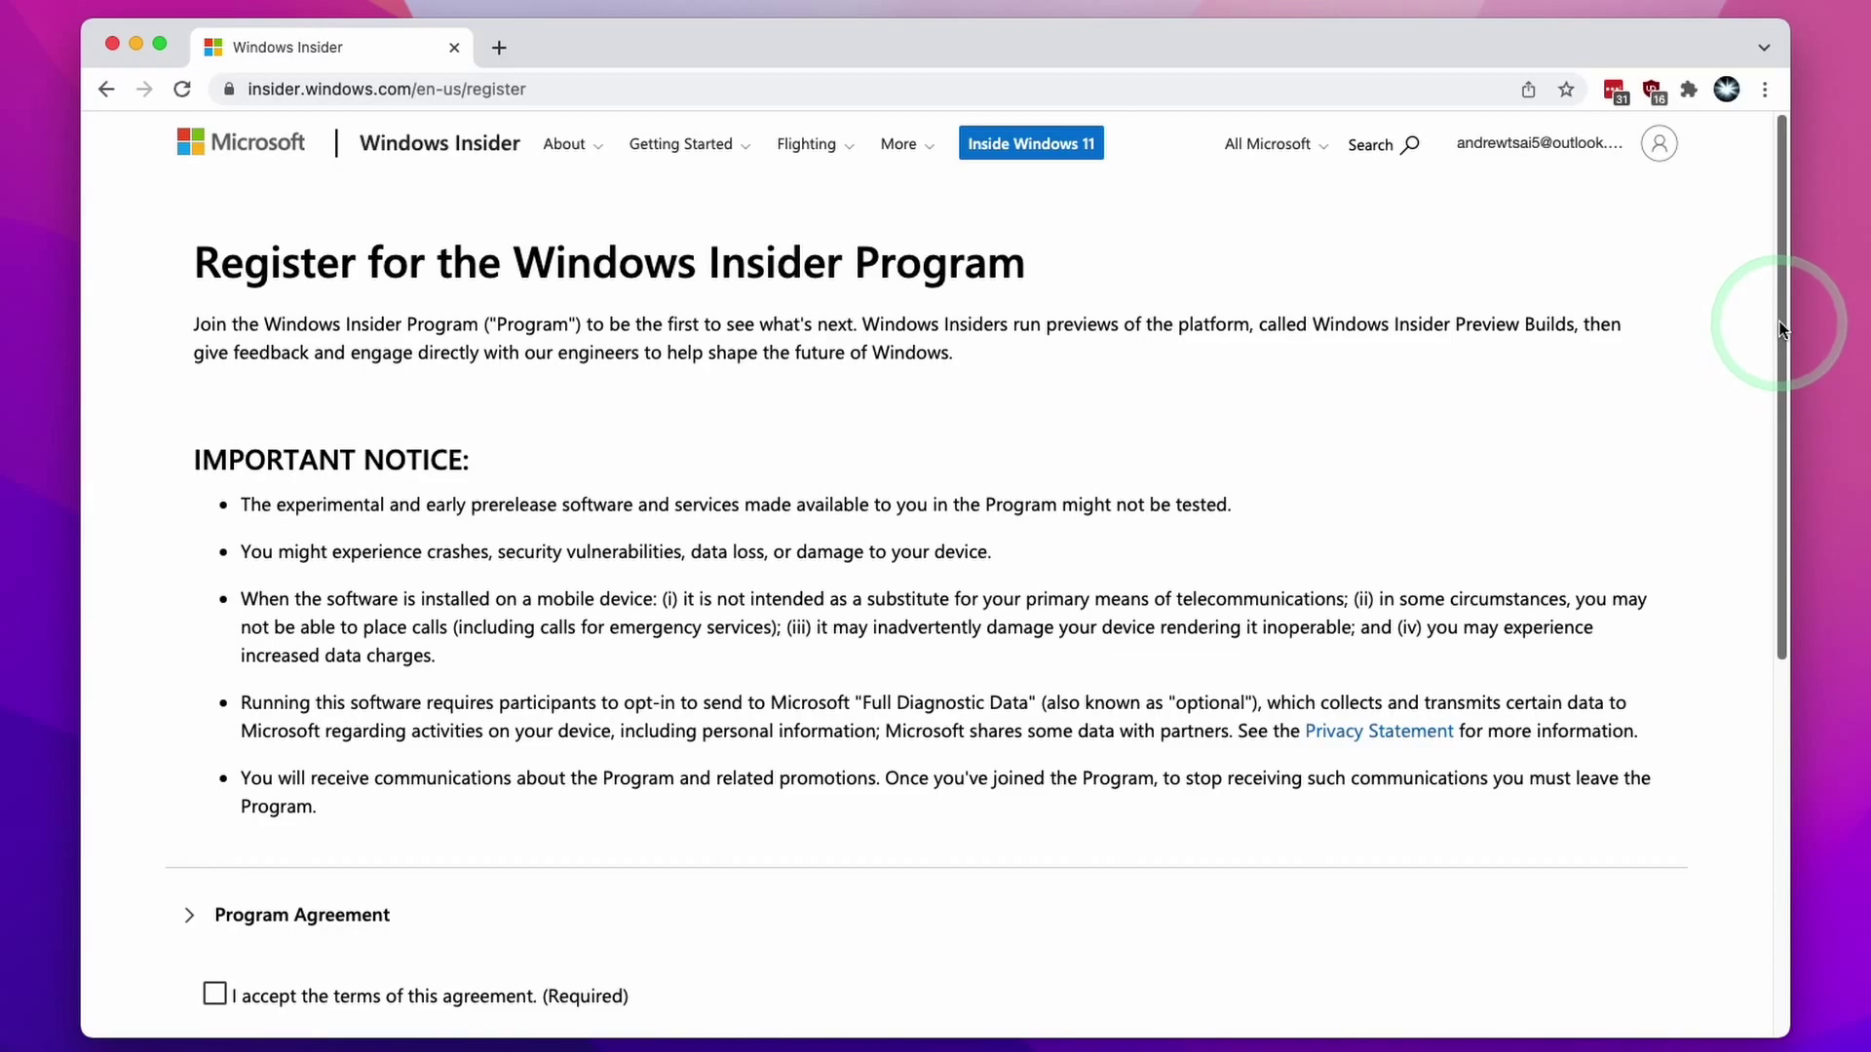
{"action": "left_click_drag", "start_coordinate": [1777, 329], "coordinate": [1743, 514]}
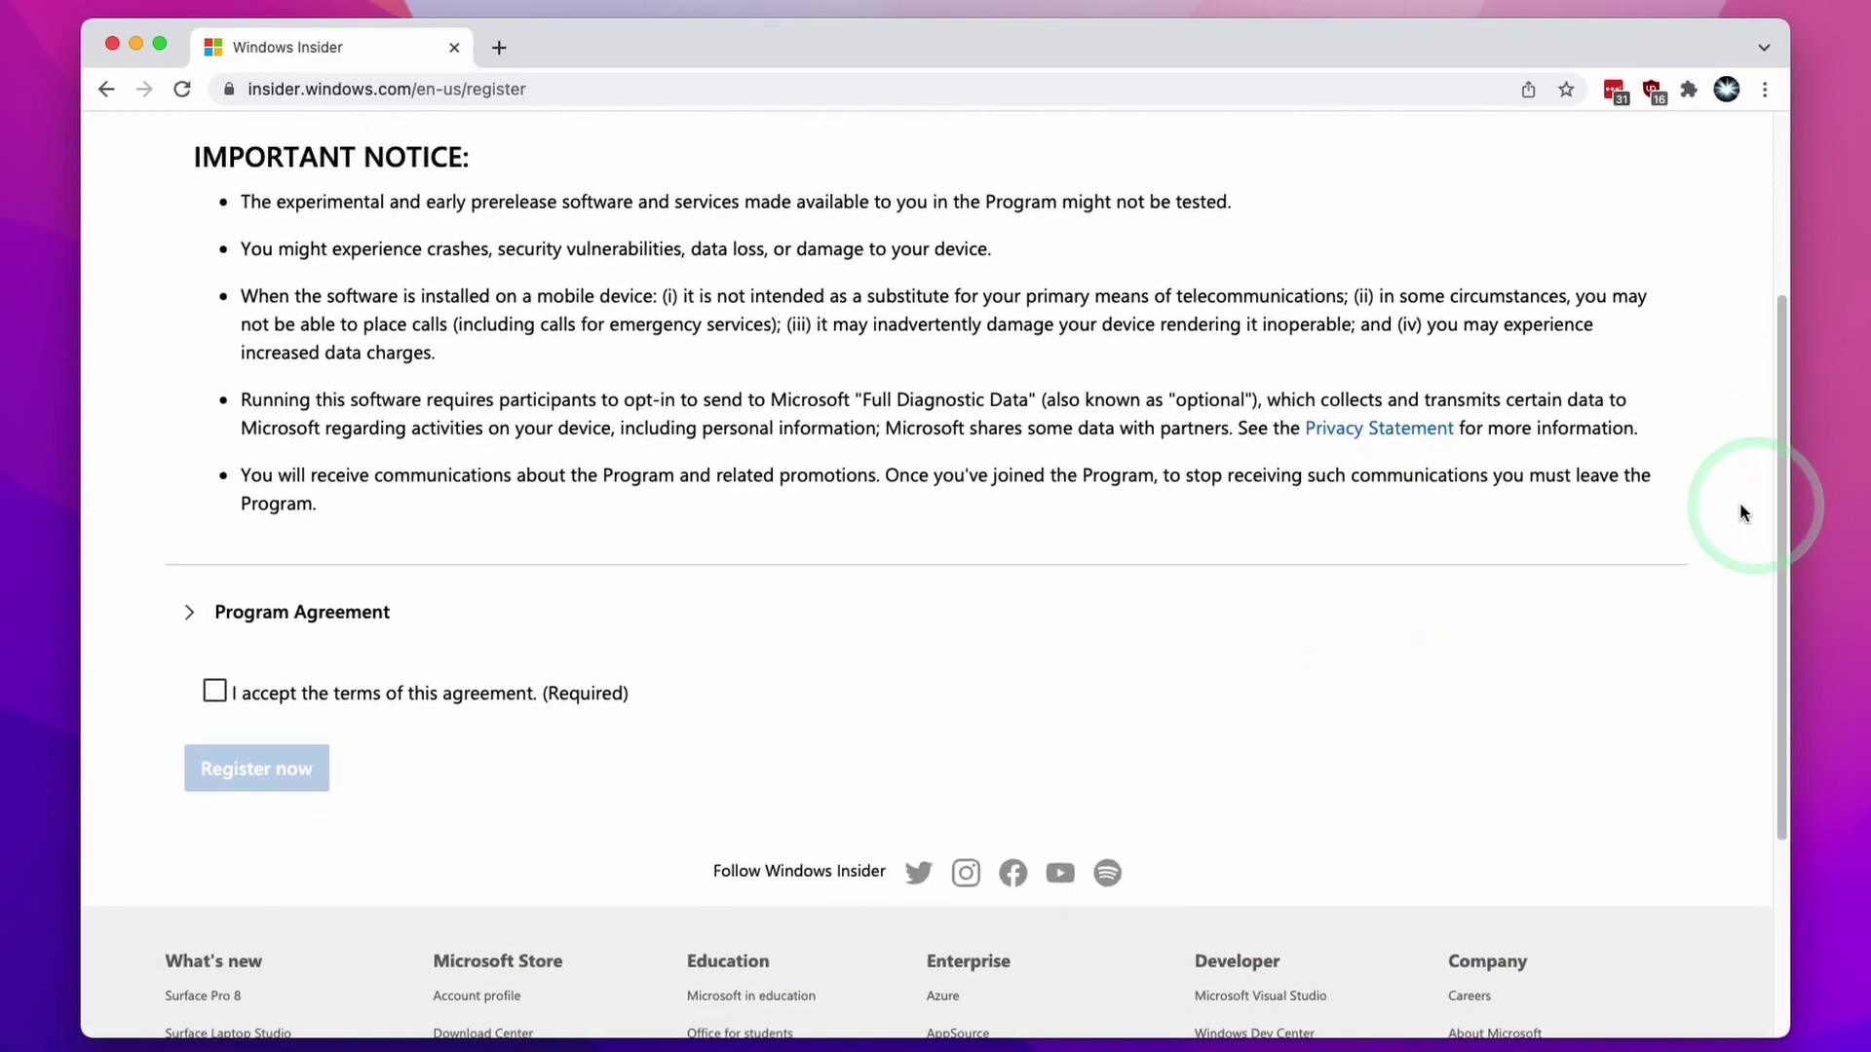
{"action": "left_click", "coordinate": [213, 693]}
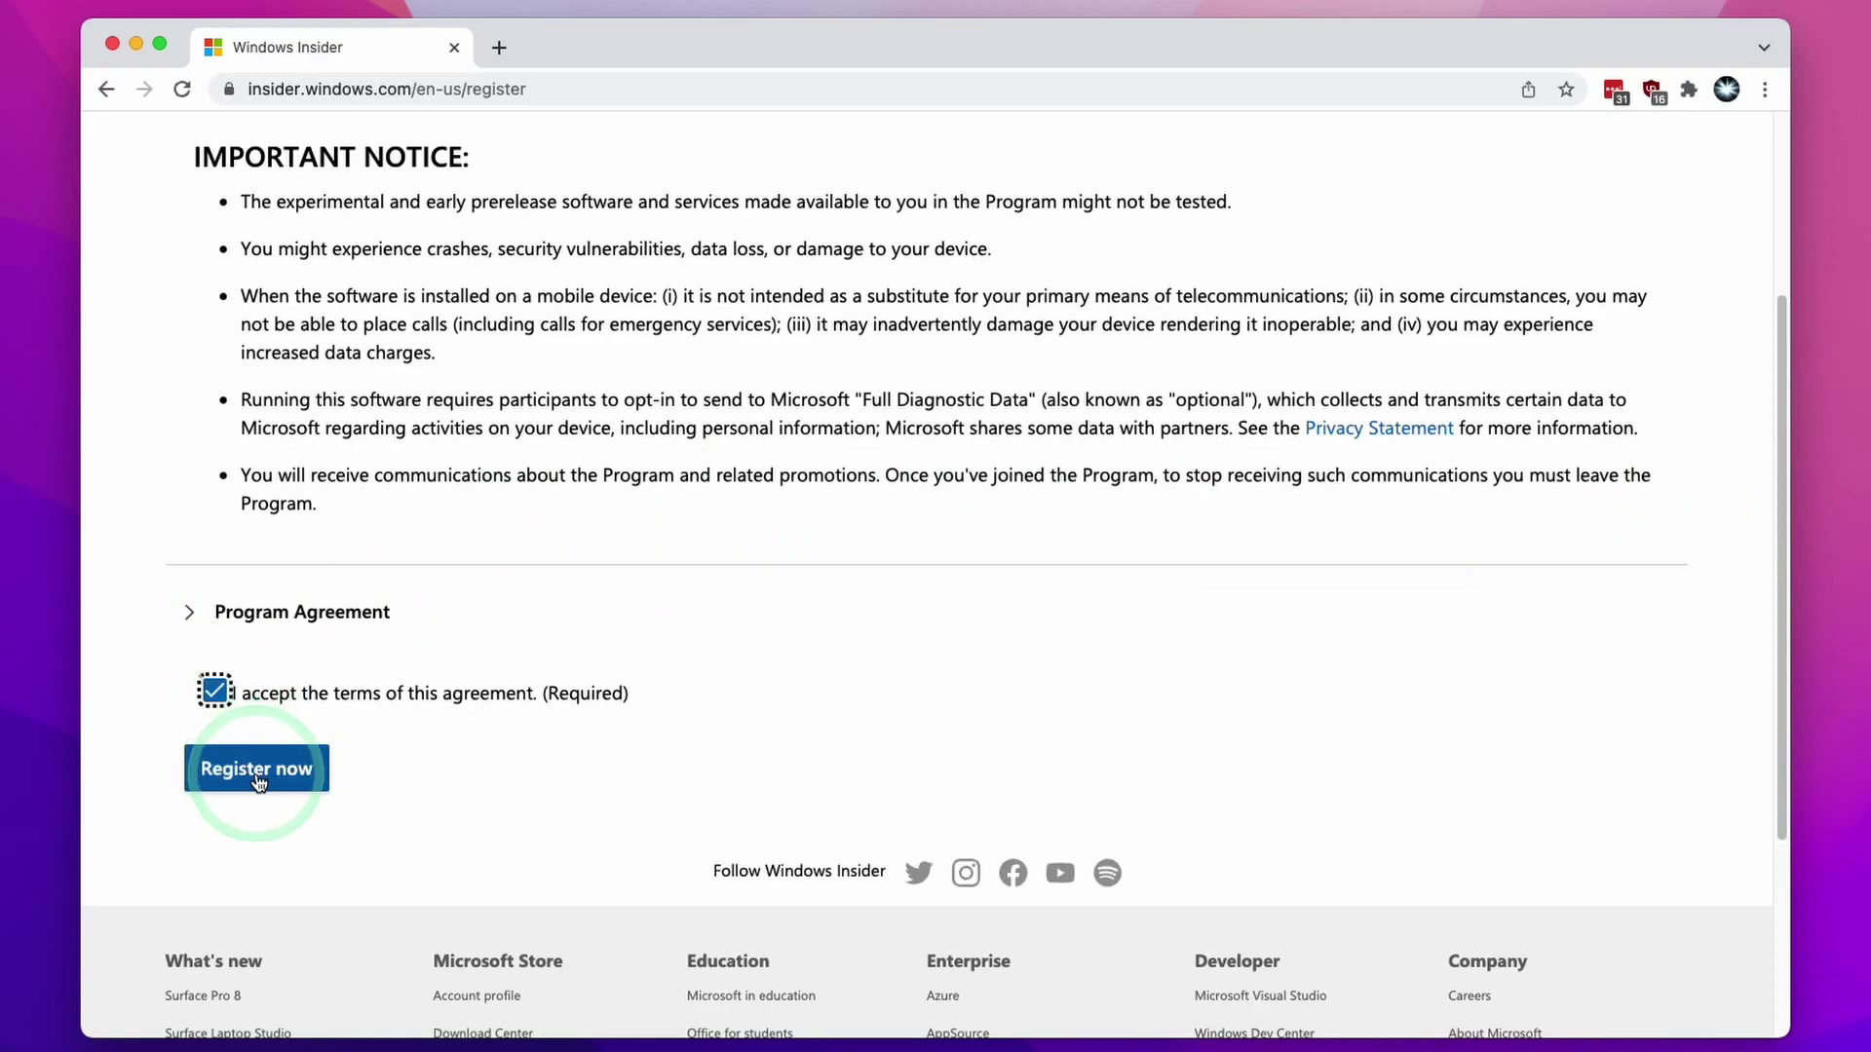
{"action": "left_click", "coordinate": [214, 278]}
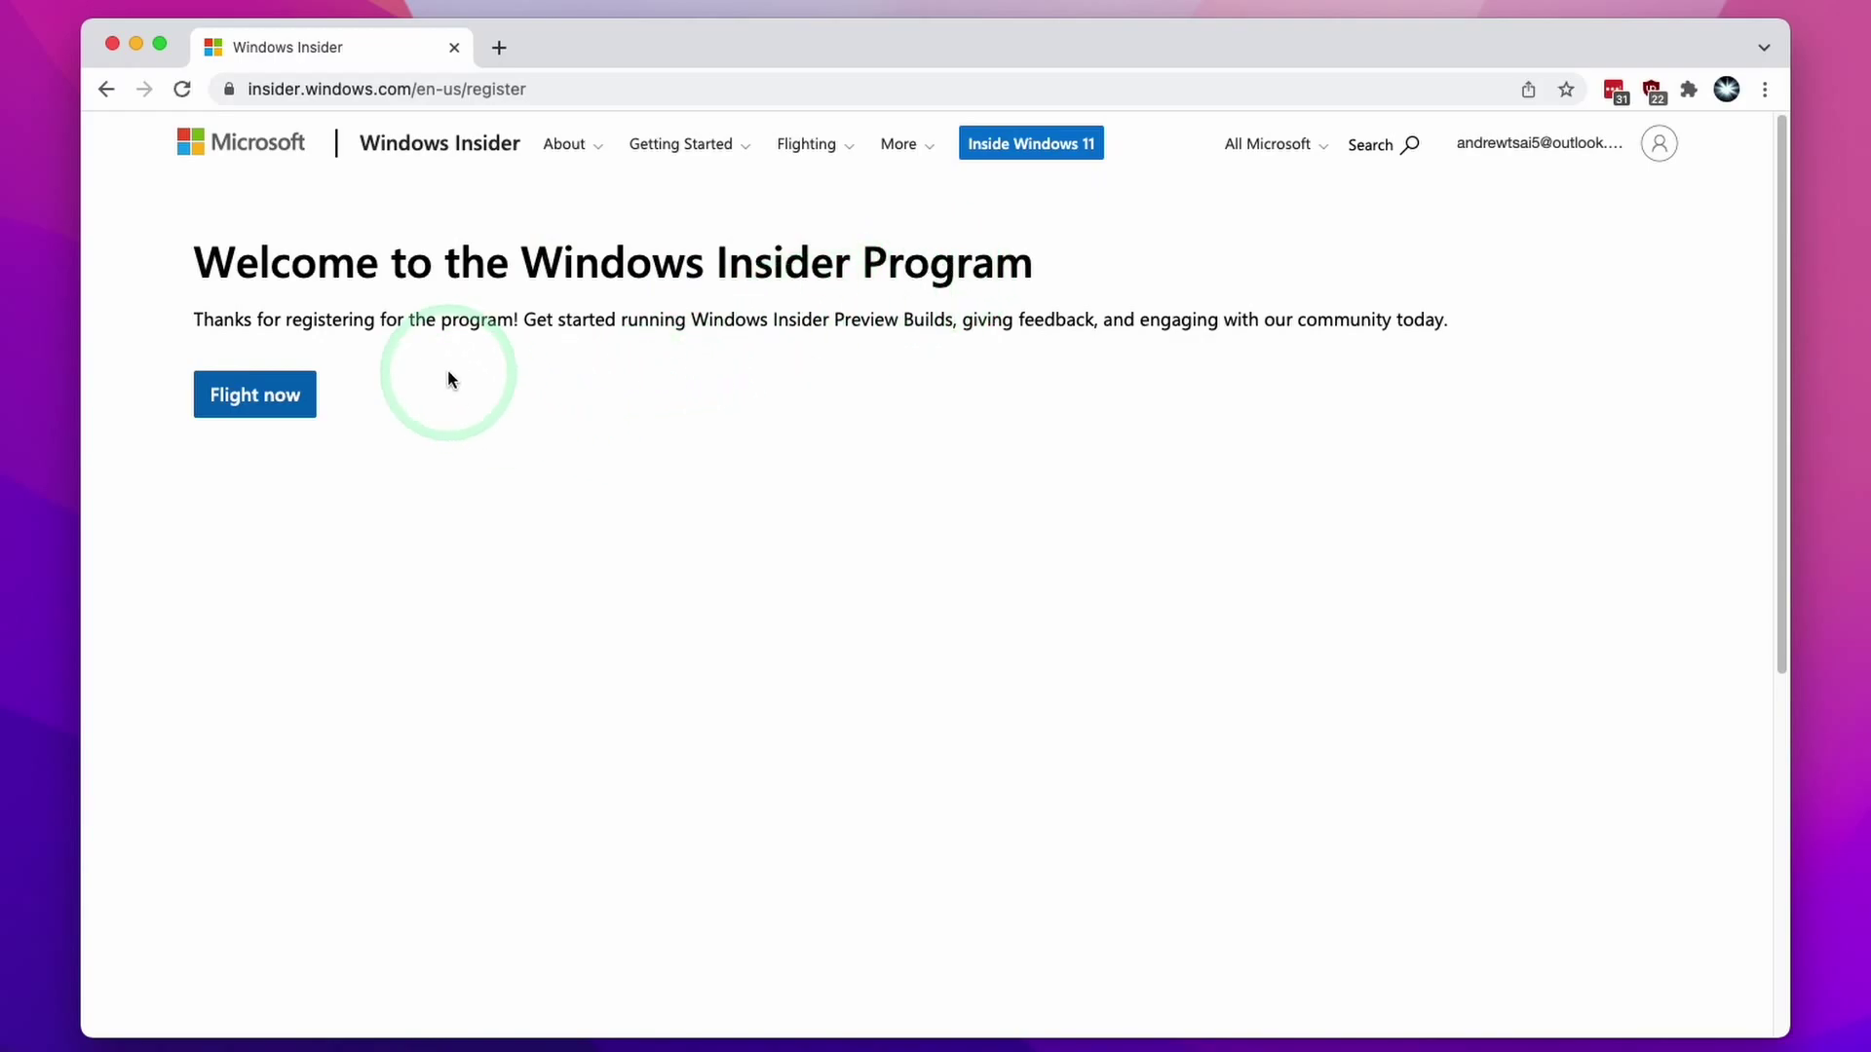
Open the Insider Preview downloads and download Windows Client ARM64 Build 22533
{"action": "left_click", "coordinate": [226, 407]}
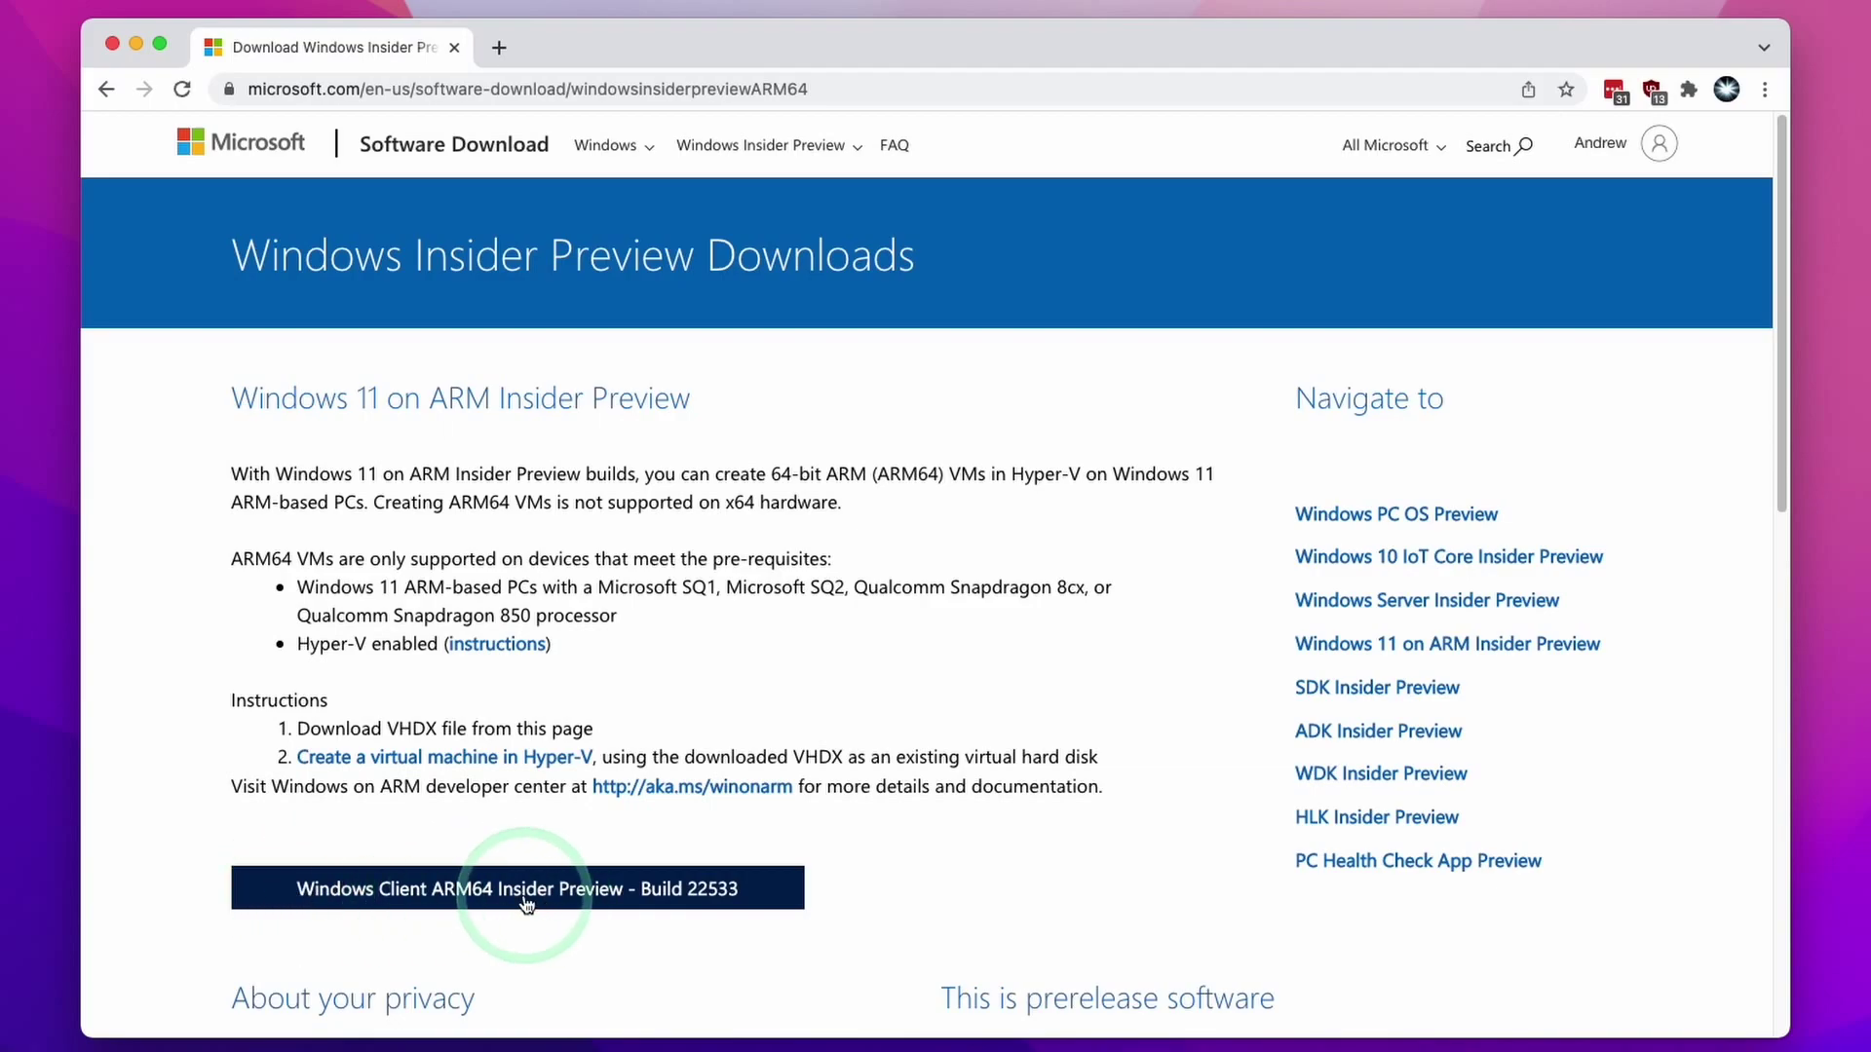
{"action": "left_click", "coordinate": [573, 888]}
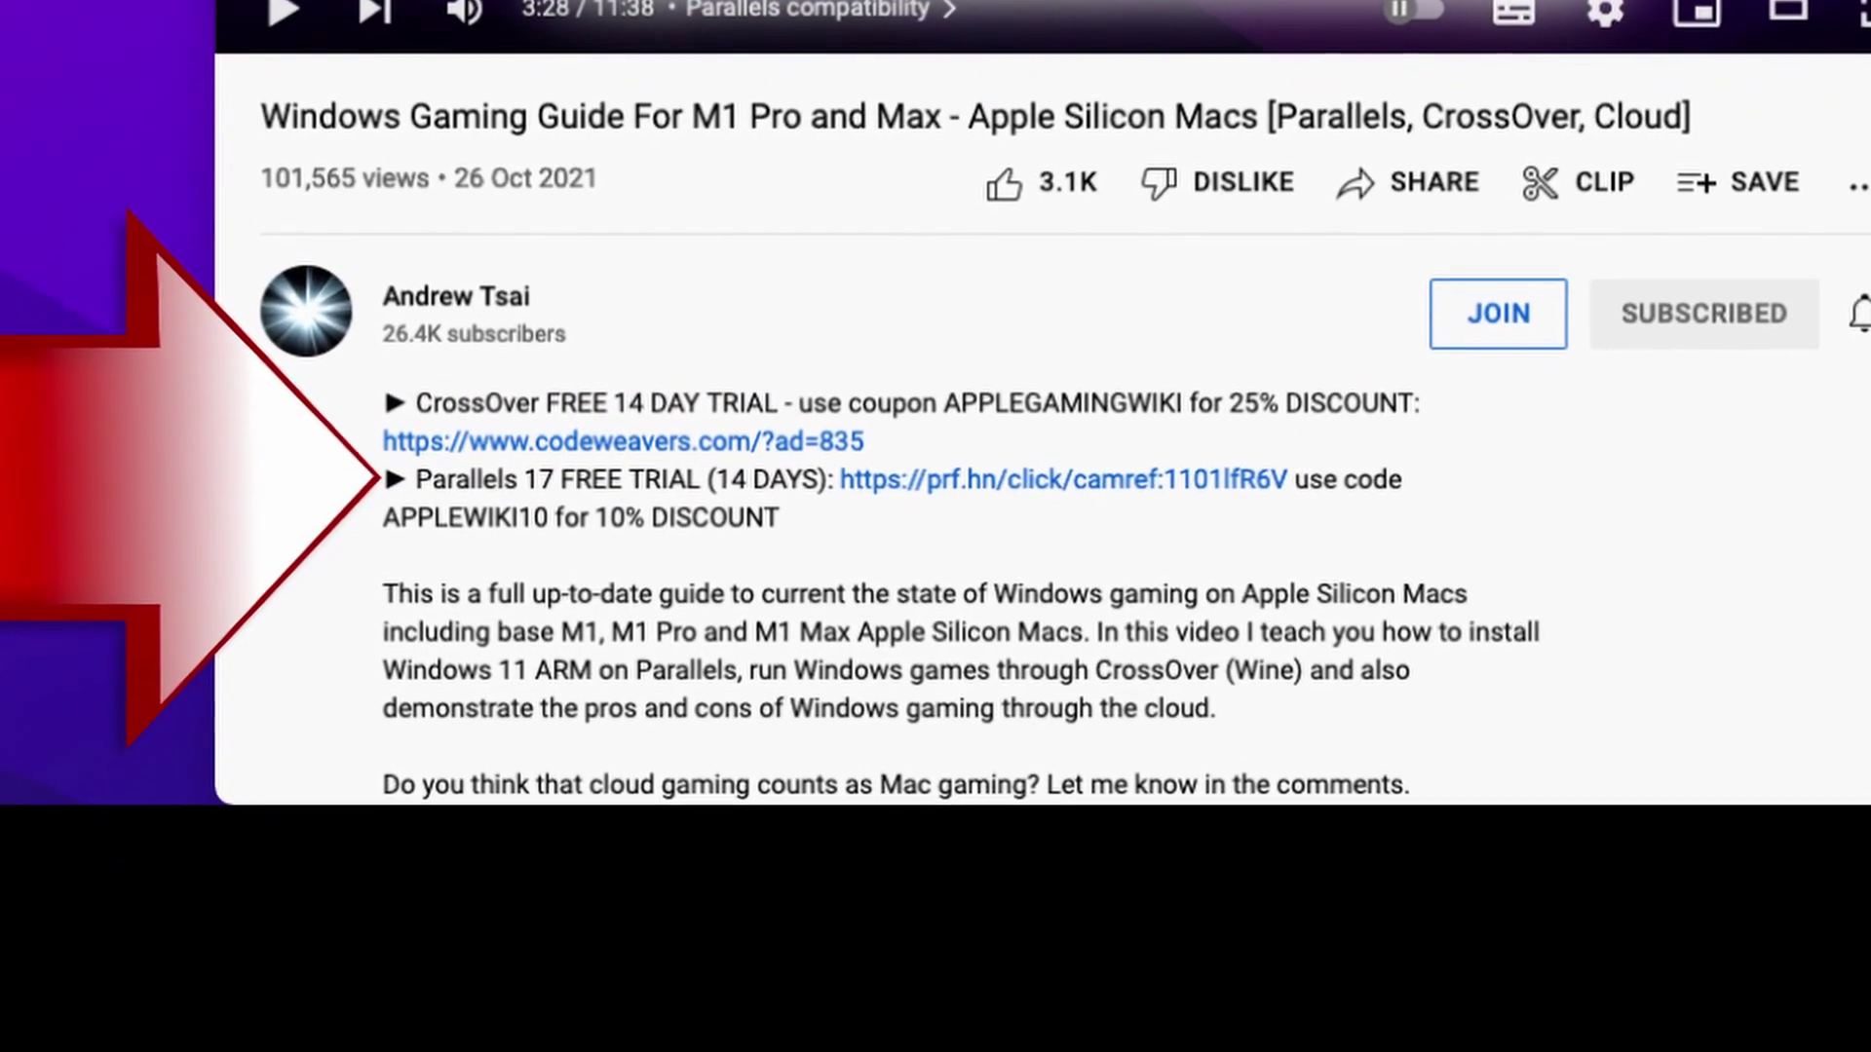
Choose a new licence and add Parallels Desktop Pro Edition to the cart
{"action": "left_click", "coordinate": [625, 687]}
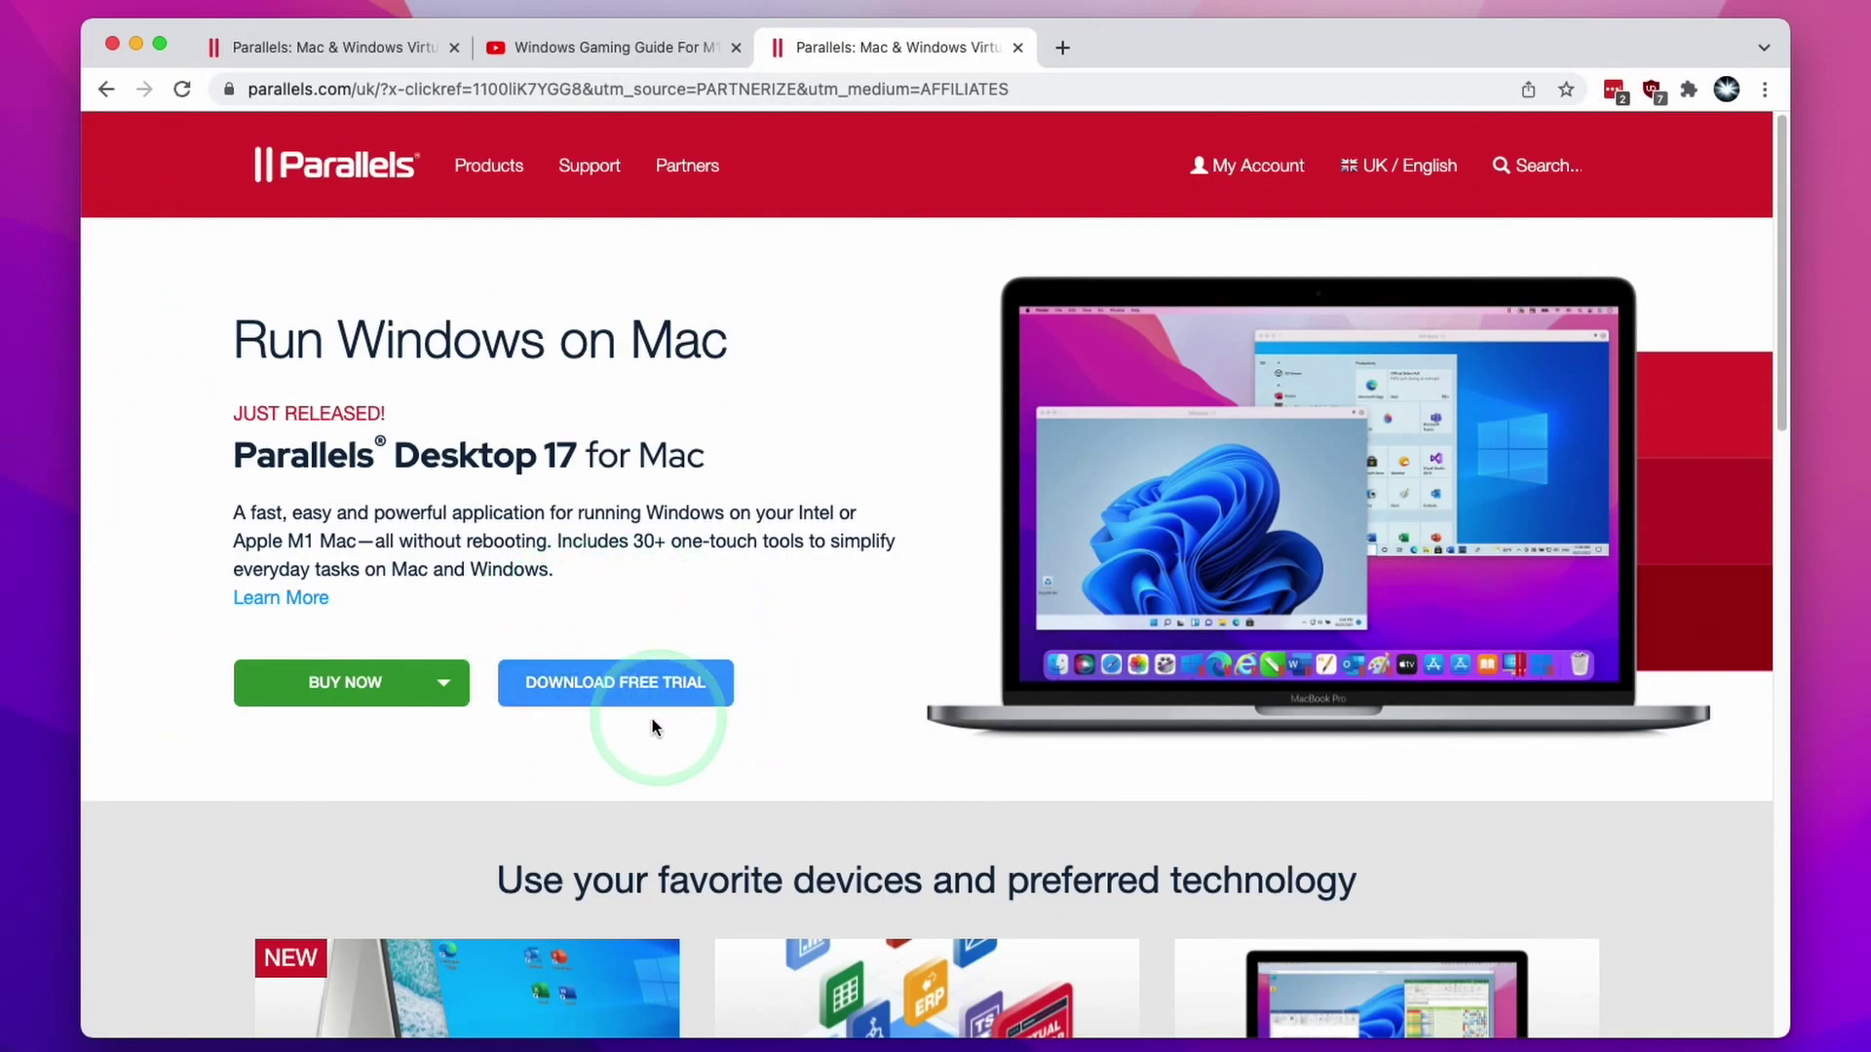
{"action": "left_click", "coordinate": [394, 692]}
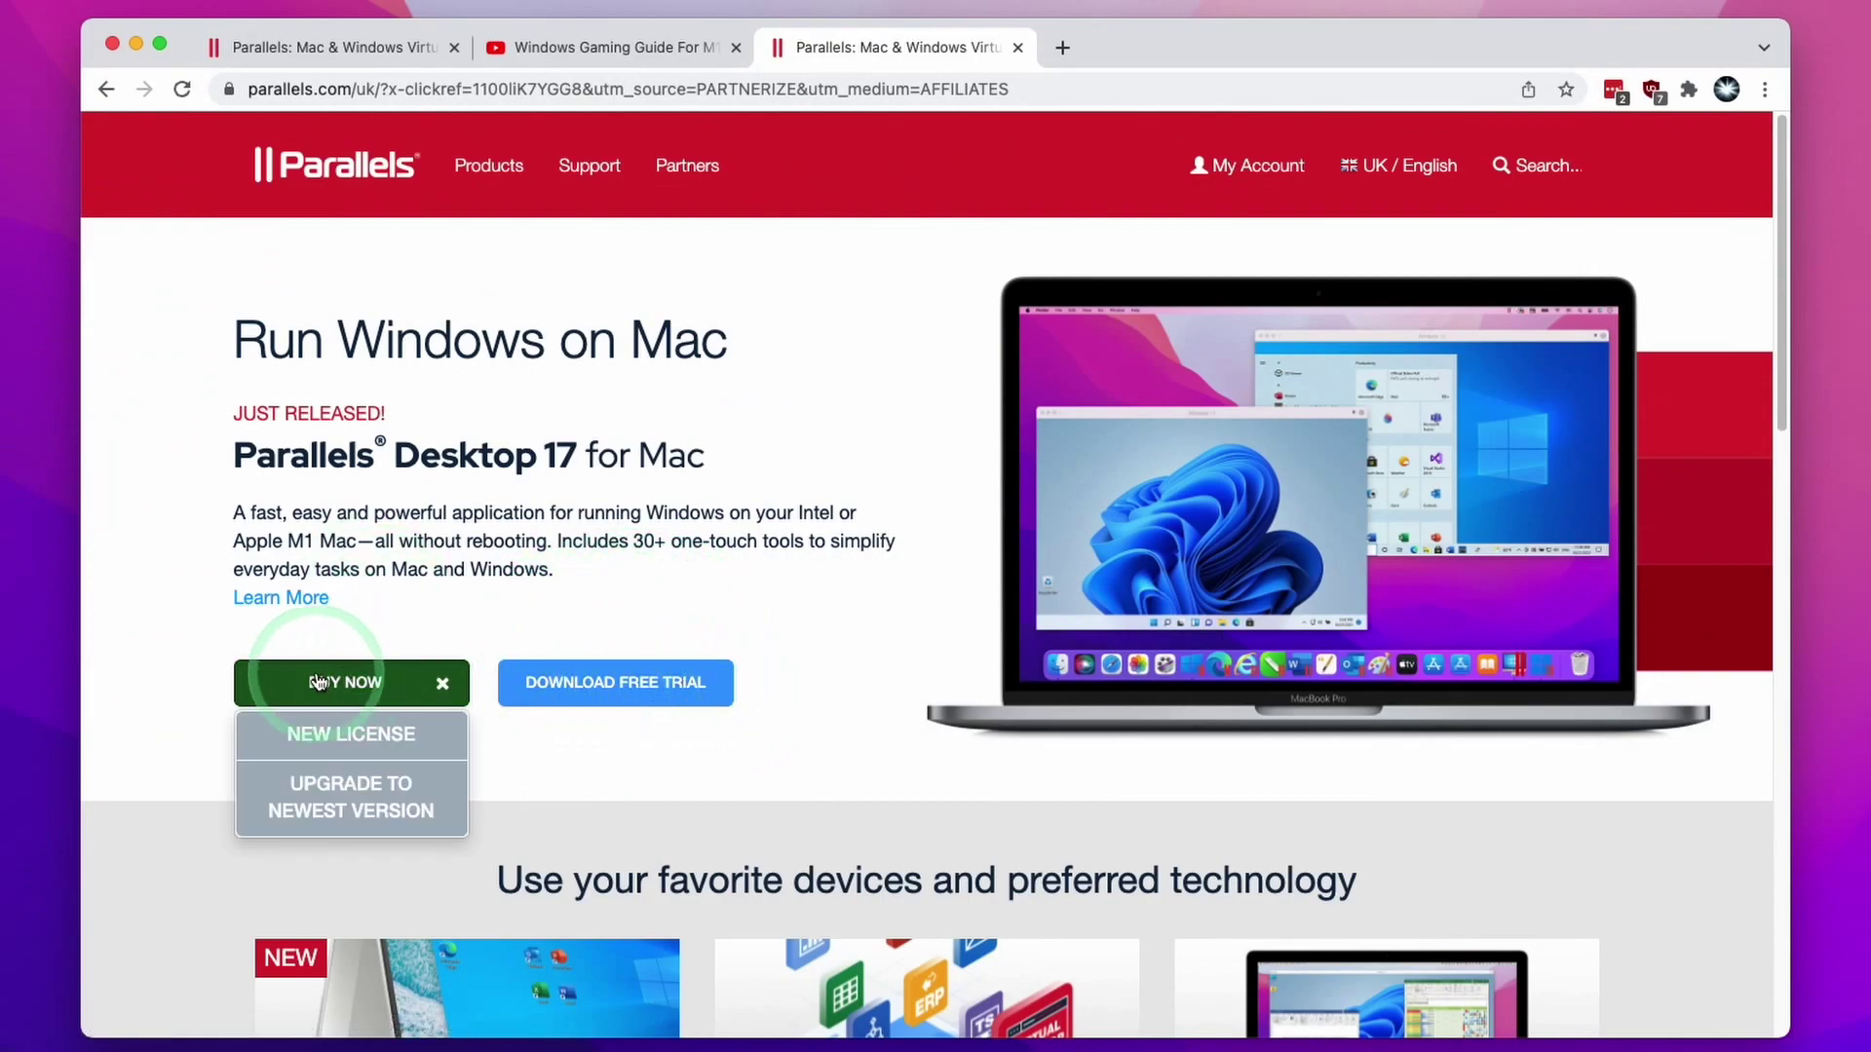
{"action": "left_click", "coordinate": [363, 739]}
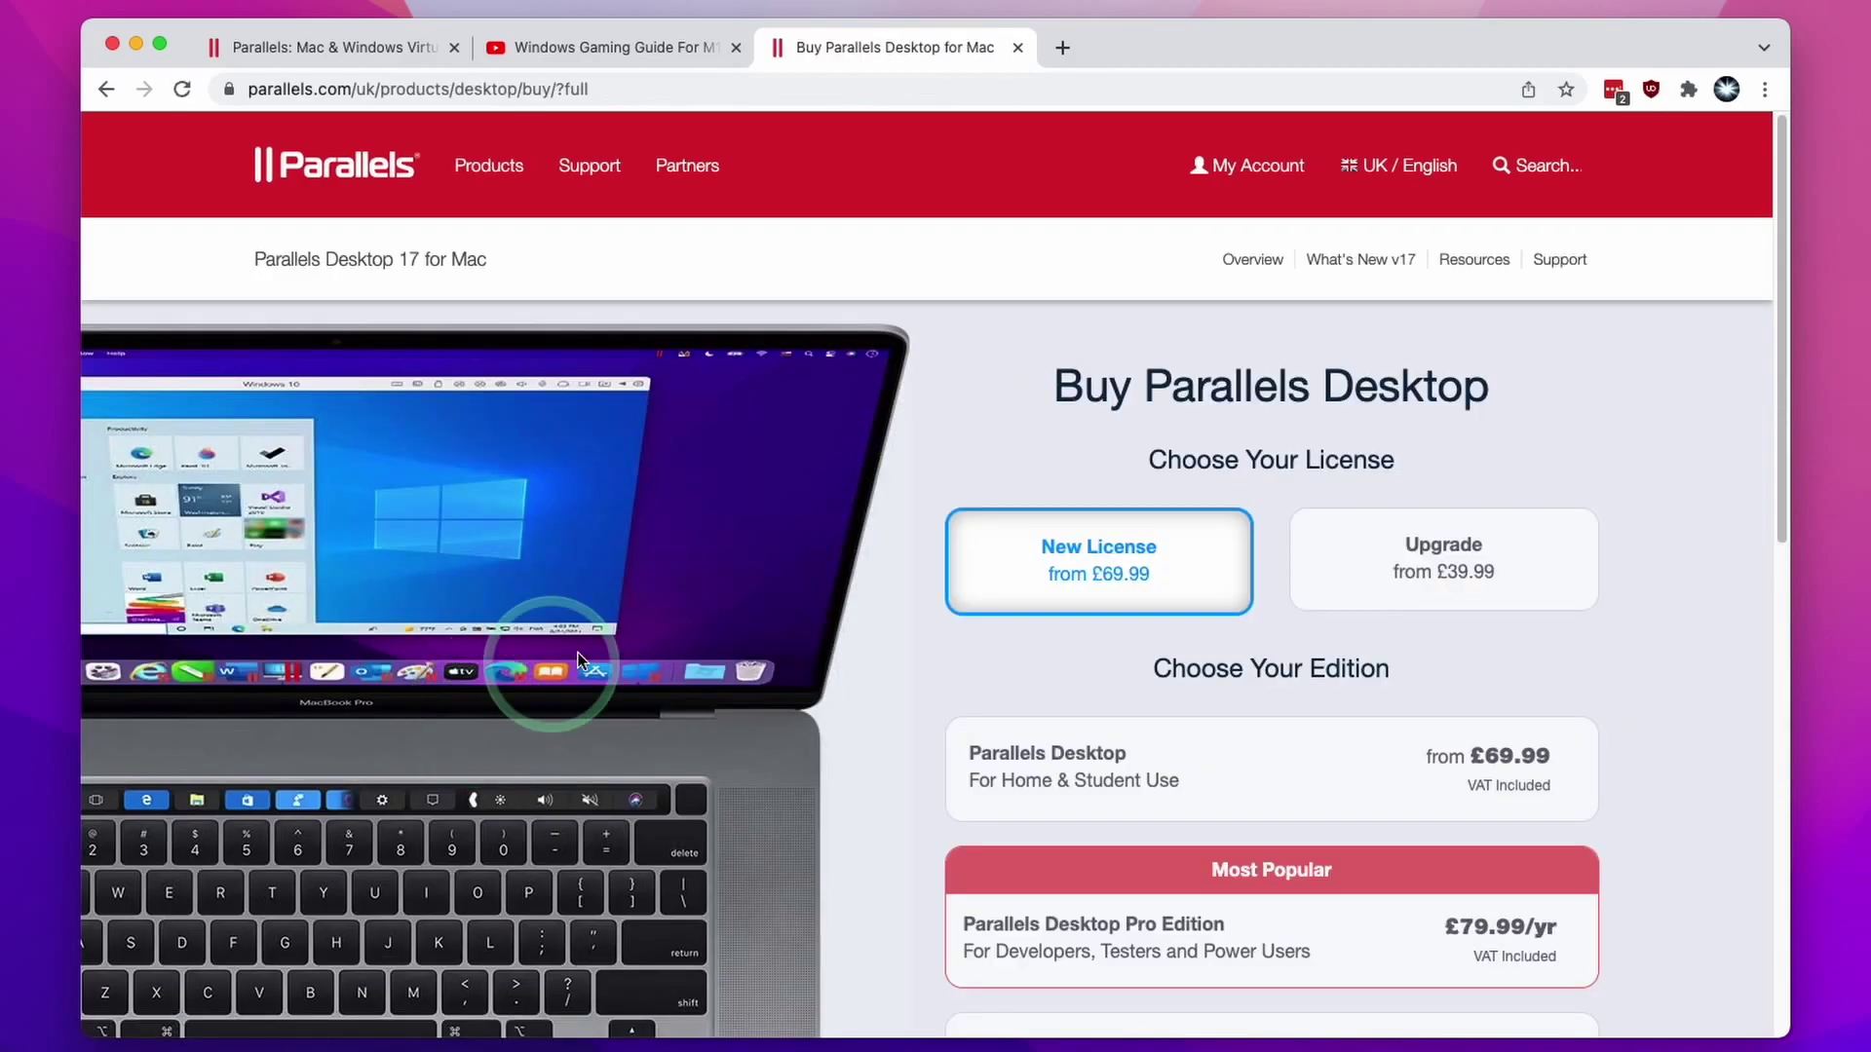
{"action": "scroll", "coordinate": [1189, 716], "scroll_direction": "down", "scroll_amount": 3}
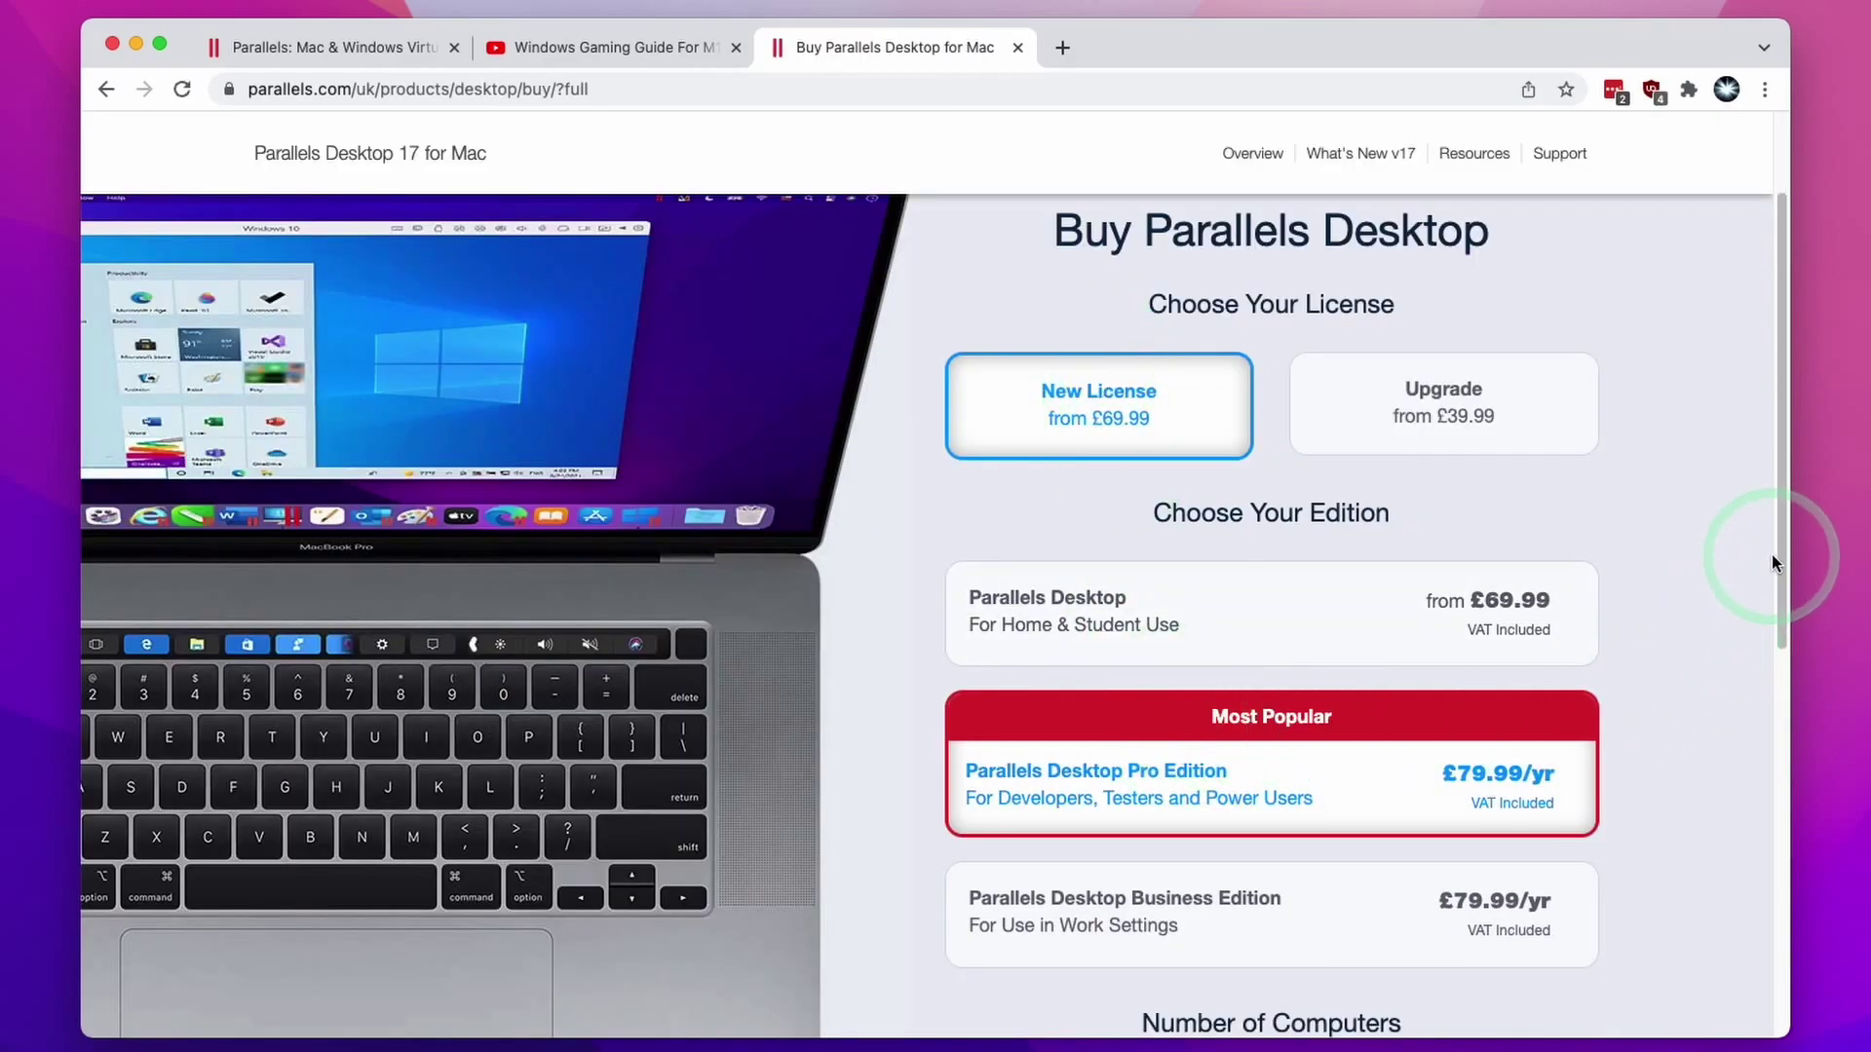
{"action": "scroll", "coordinate": [1770, 555], "scroll_direction": "down", "scroll_amount": 4}
{"action": "left_click", "coordinate": [1252, 828]}
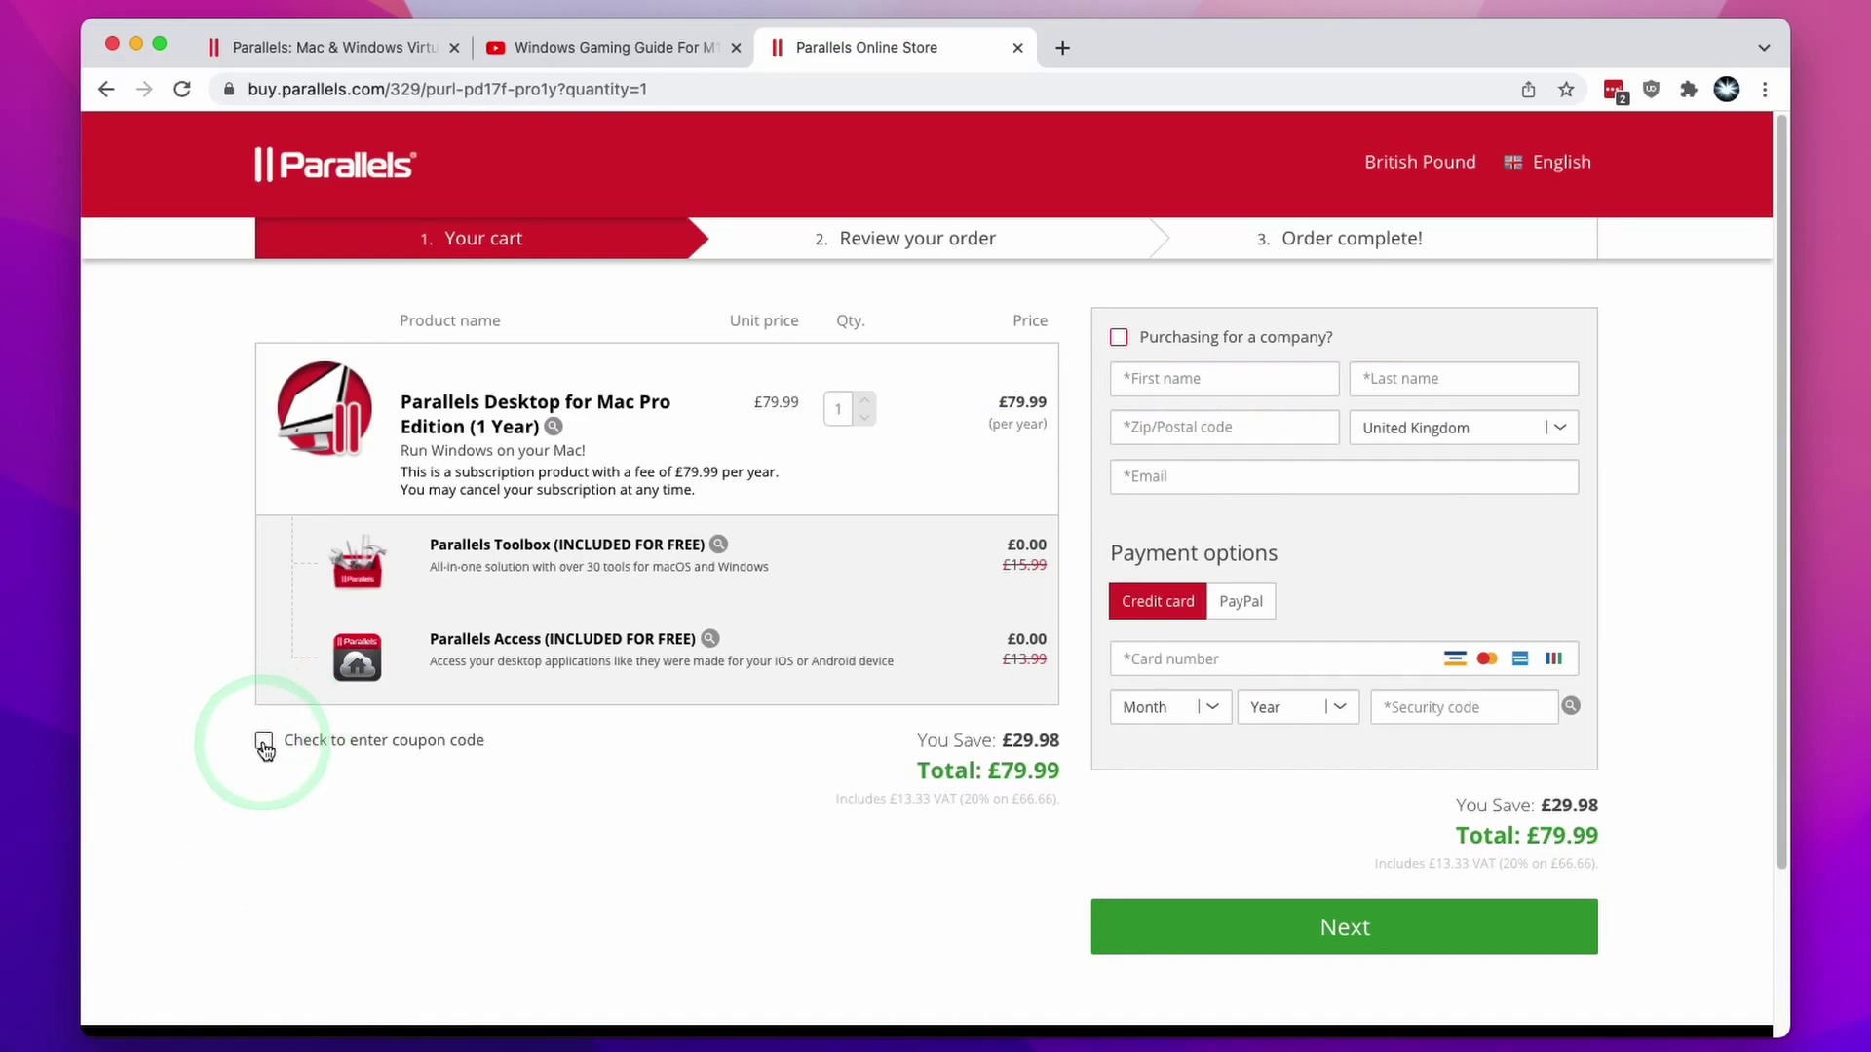
Paste the discount coupon code and apply it to the order
{"action": "left_click", "coordinate": [264, 743]}
{"action": "left_click", "coordinate": [281, 785]}
{"action": "type", "text": "APPLEWIKI10"}
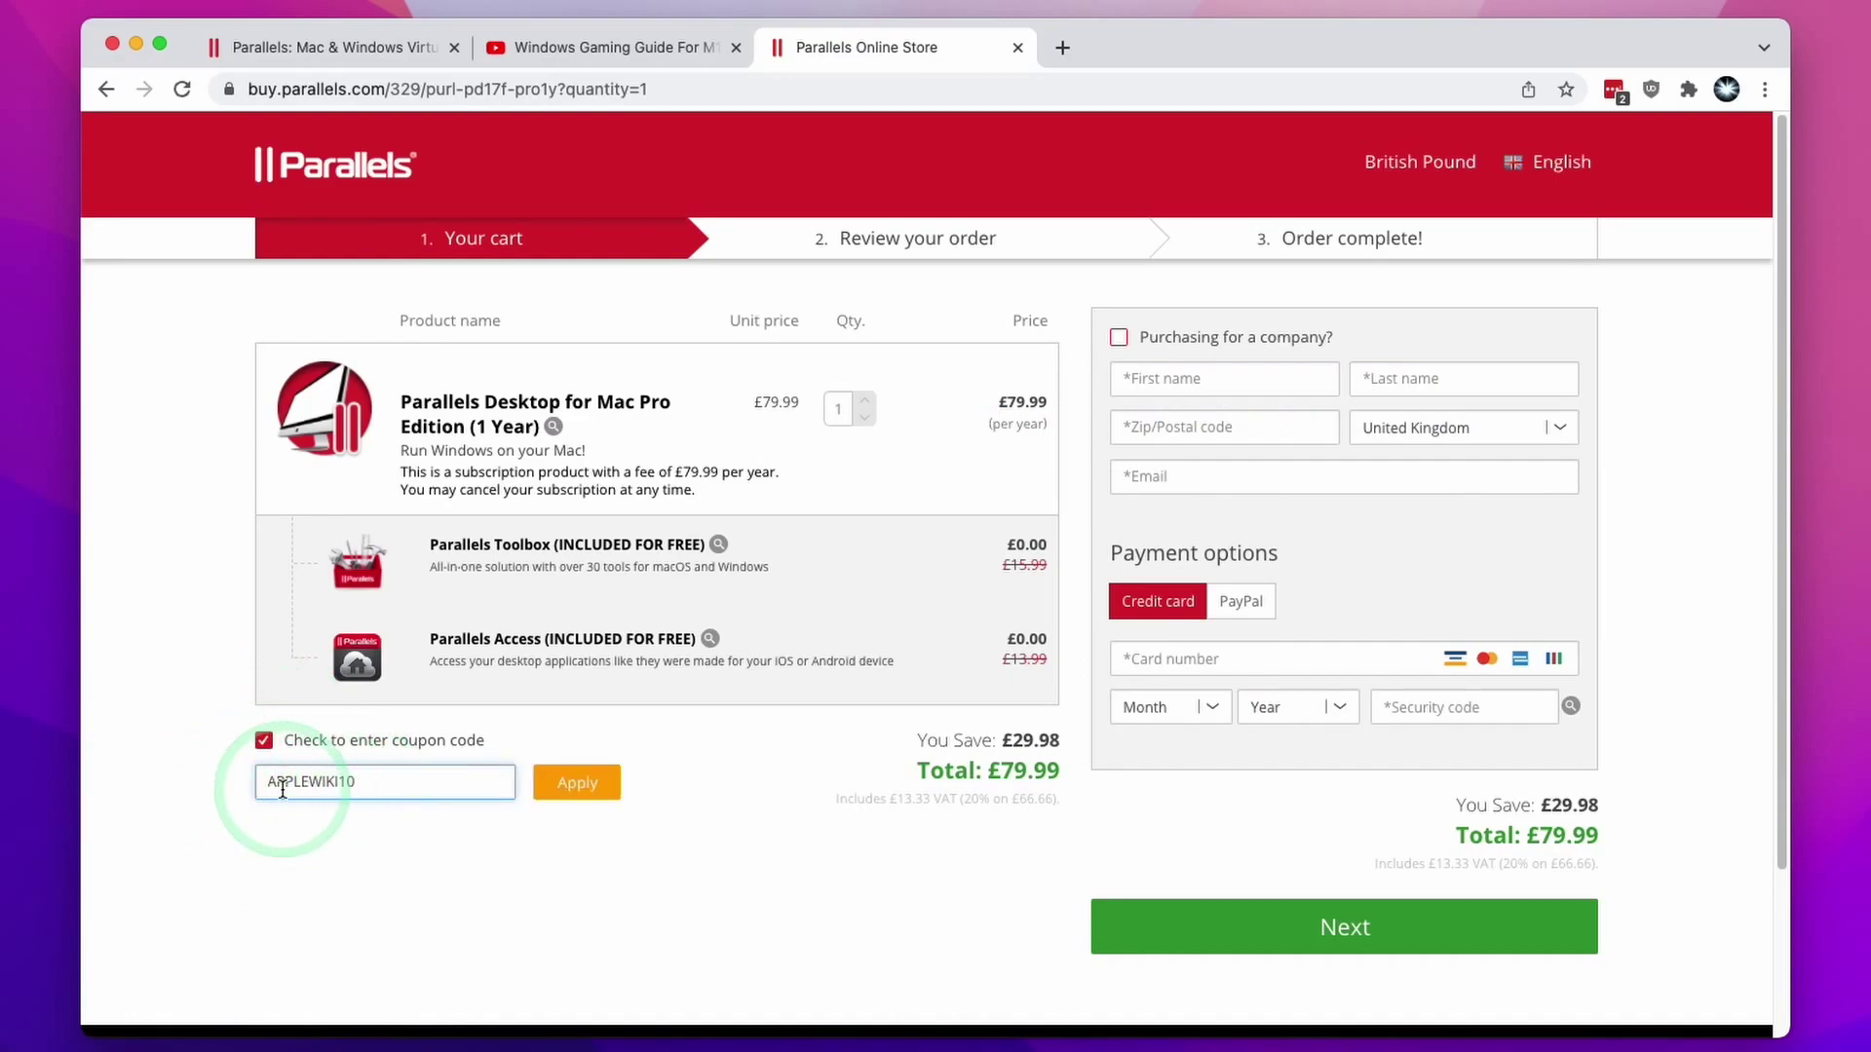
{"action": "left_click", "coordinate": [577, 783]}
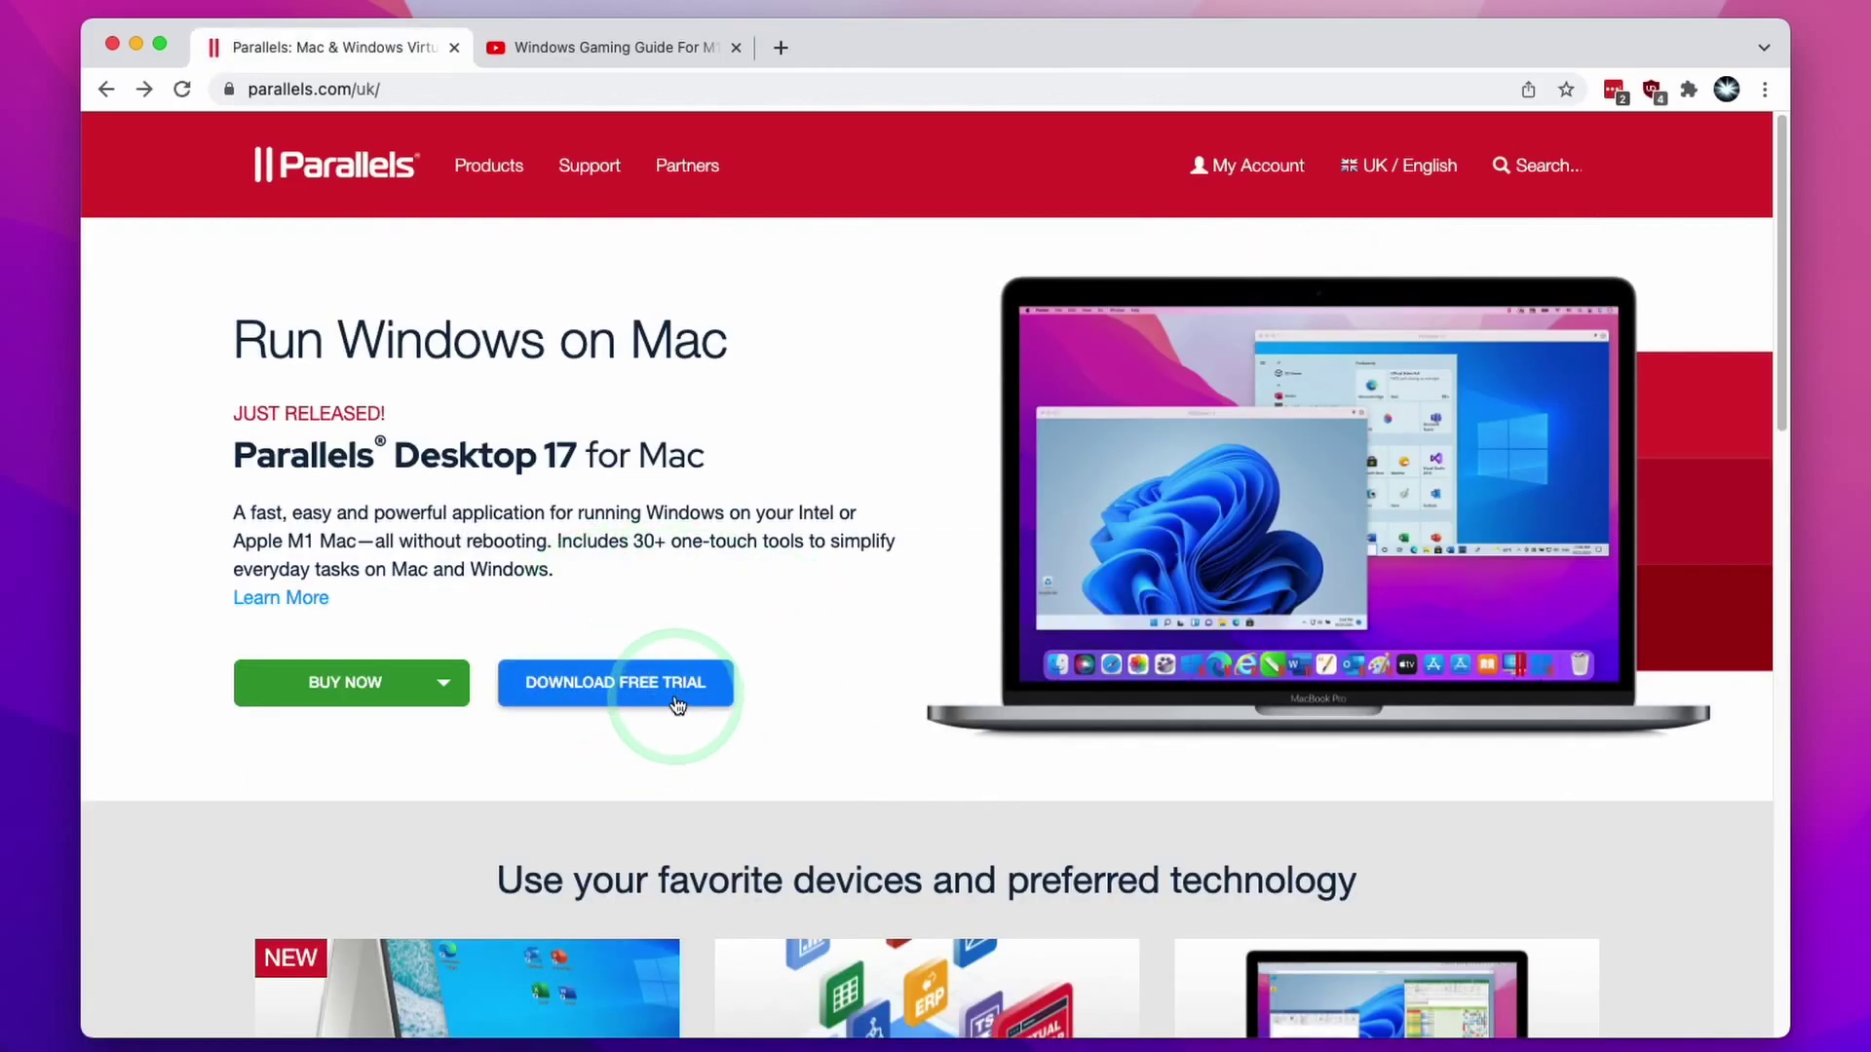
Download the Parallels Desktop free trial installer from the trial page
{"action": "left_click", "coordinate": [670, 693]}
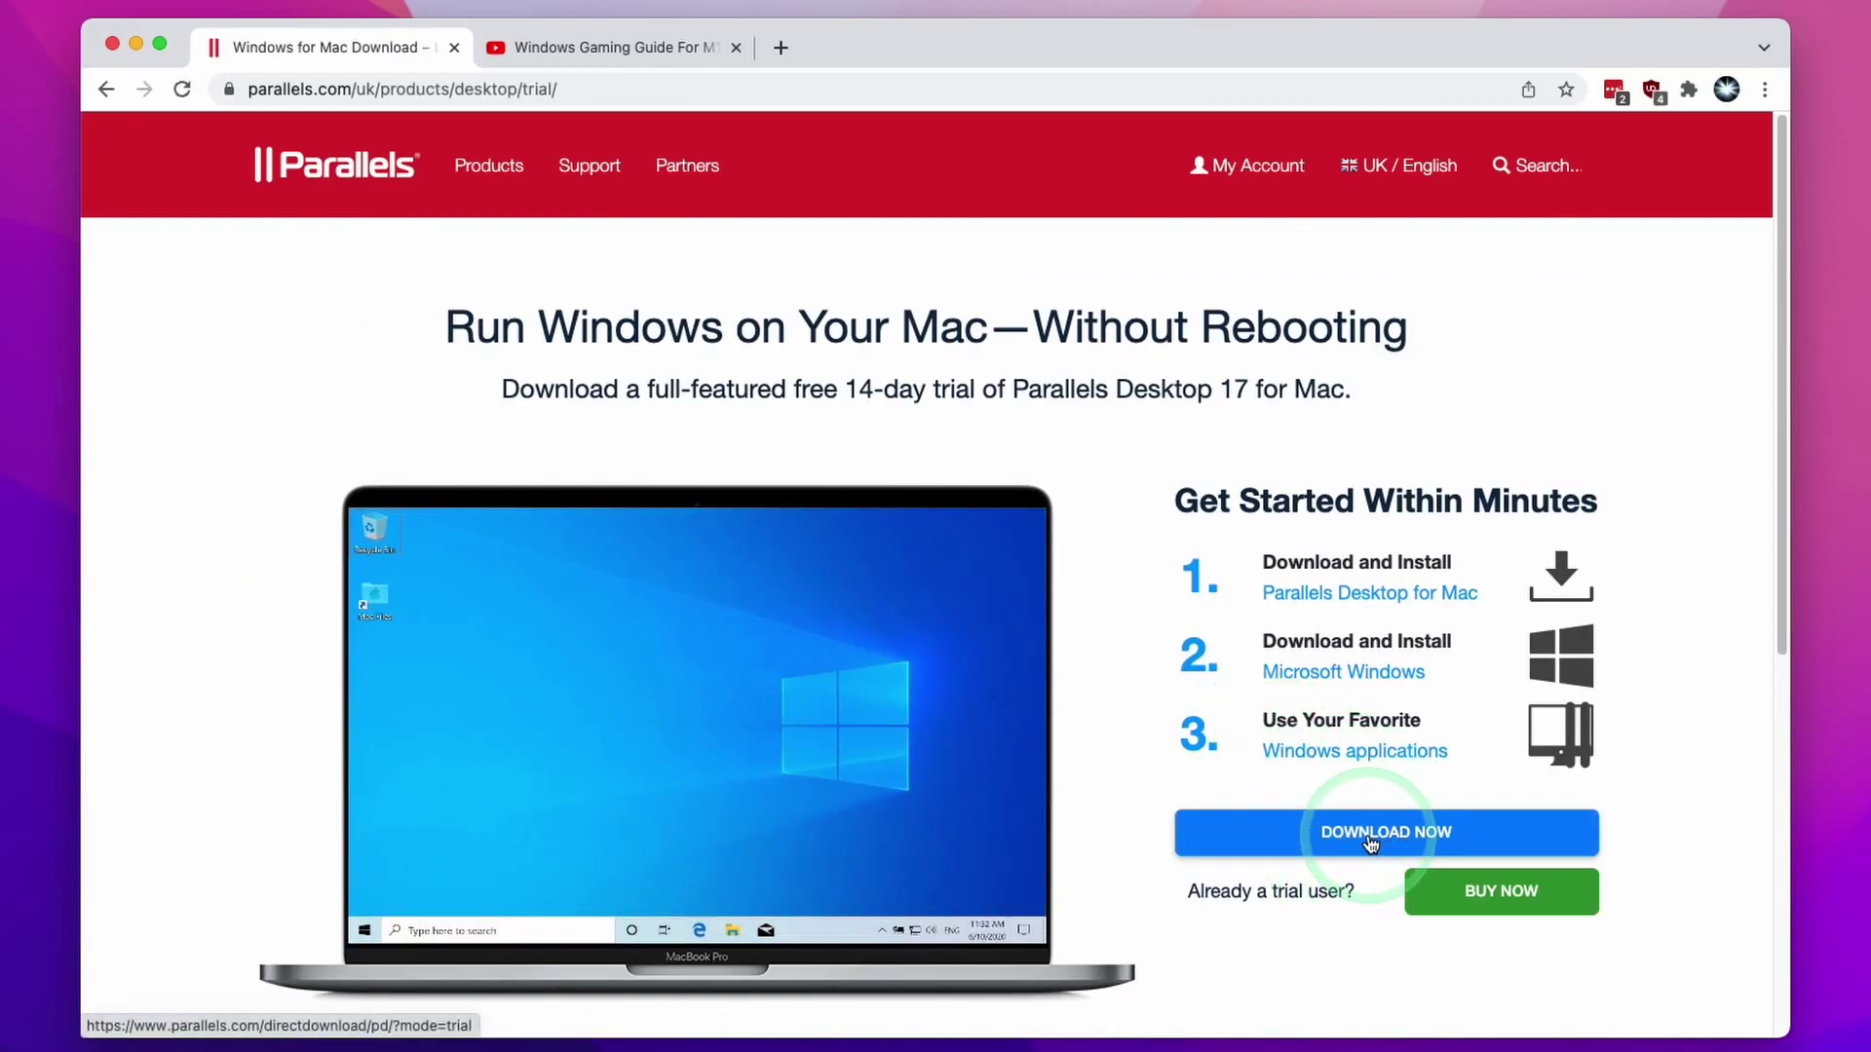
{"action": "left_click", "coordinate": [1358, 840]}
{"action": "left_click", "coordinate": [1232, 330]}
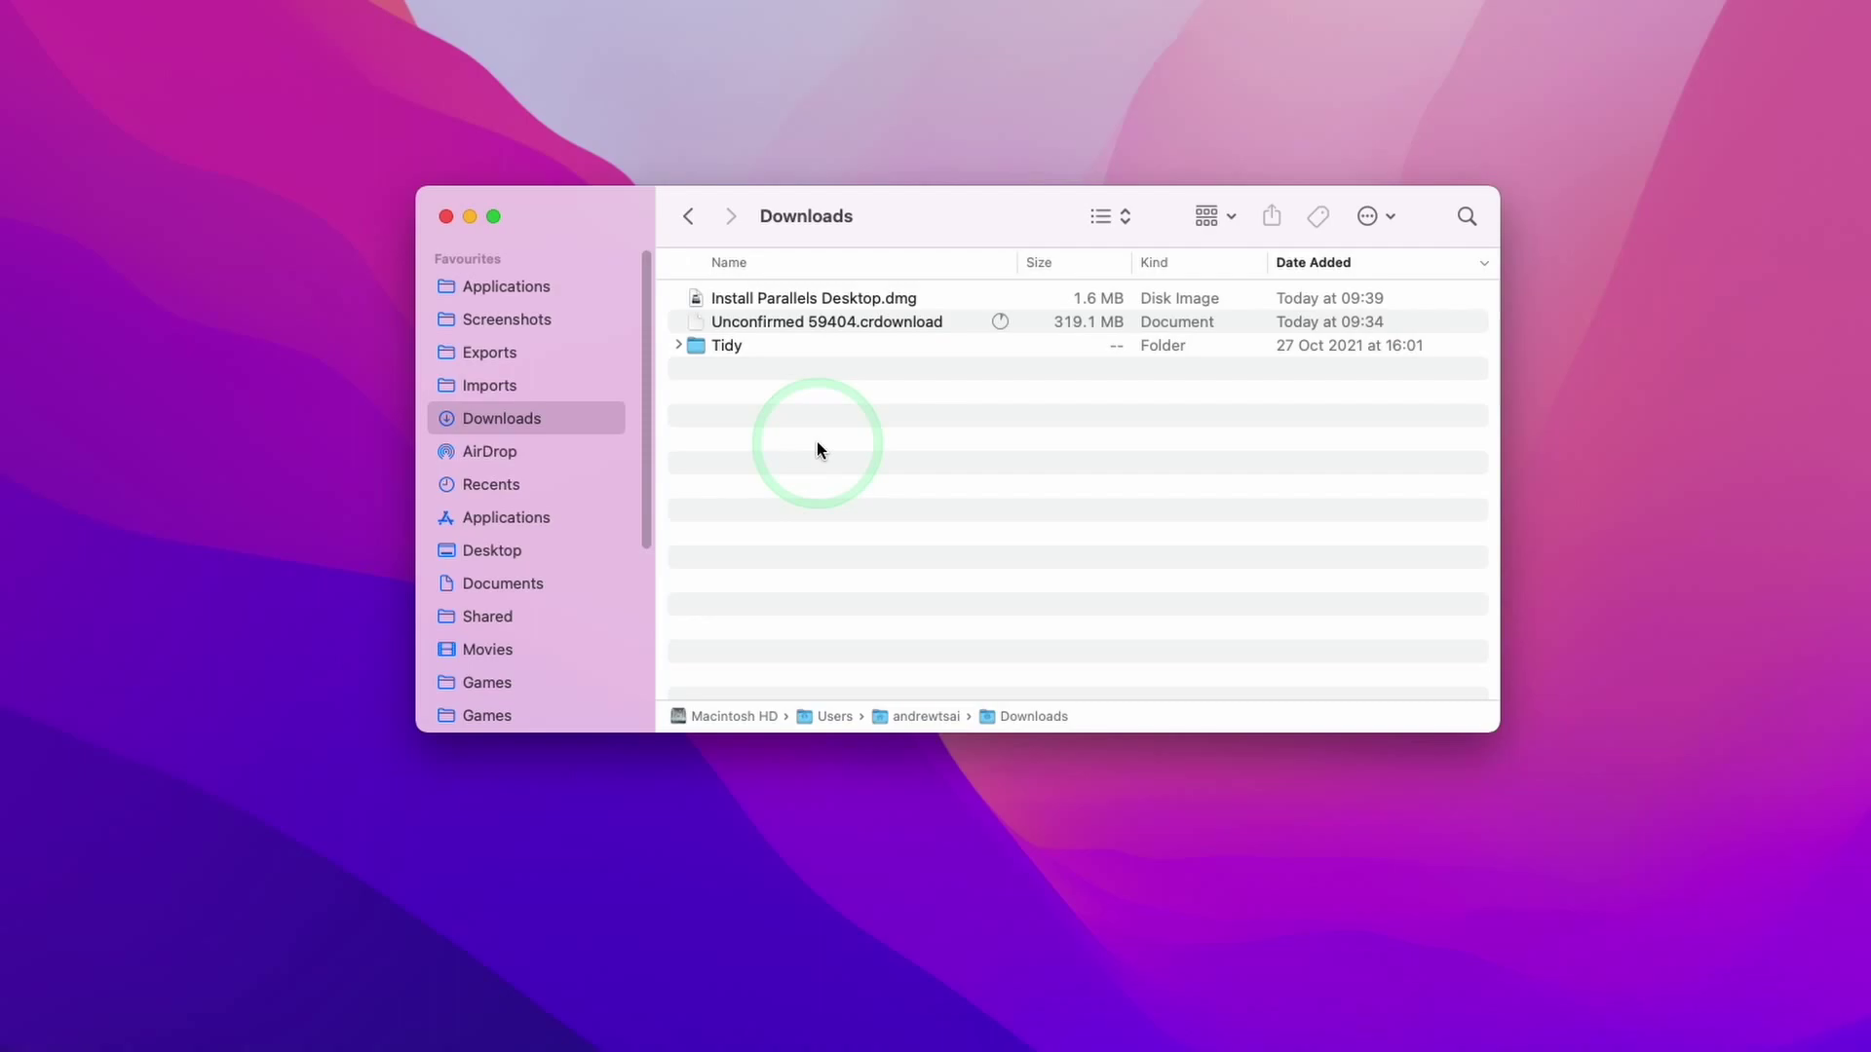
Open Install Parallels Desktop.dmg from Downloads and run Install Parallels Desktop, confirming Open
{"action": "left_click", "coordinate": [789, 323]}
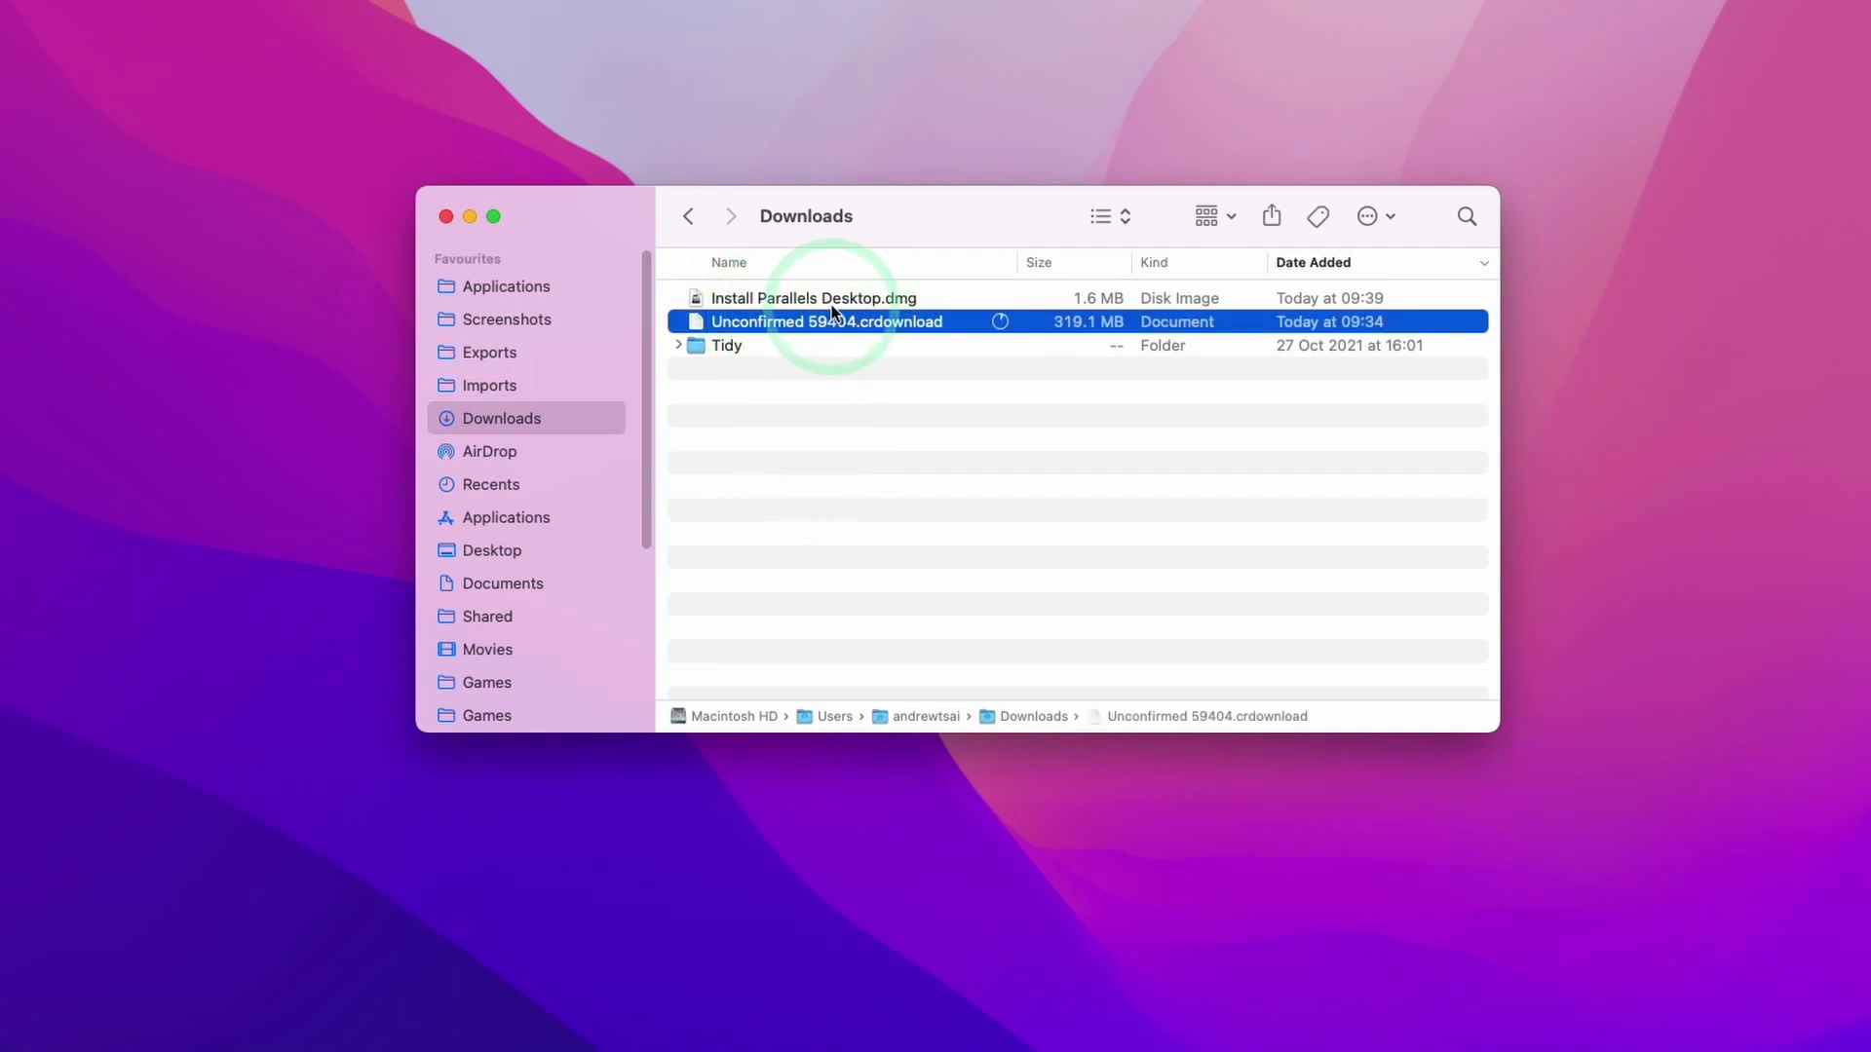
{"action": "left_click", "coordinate": [752, 301]}
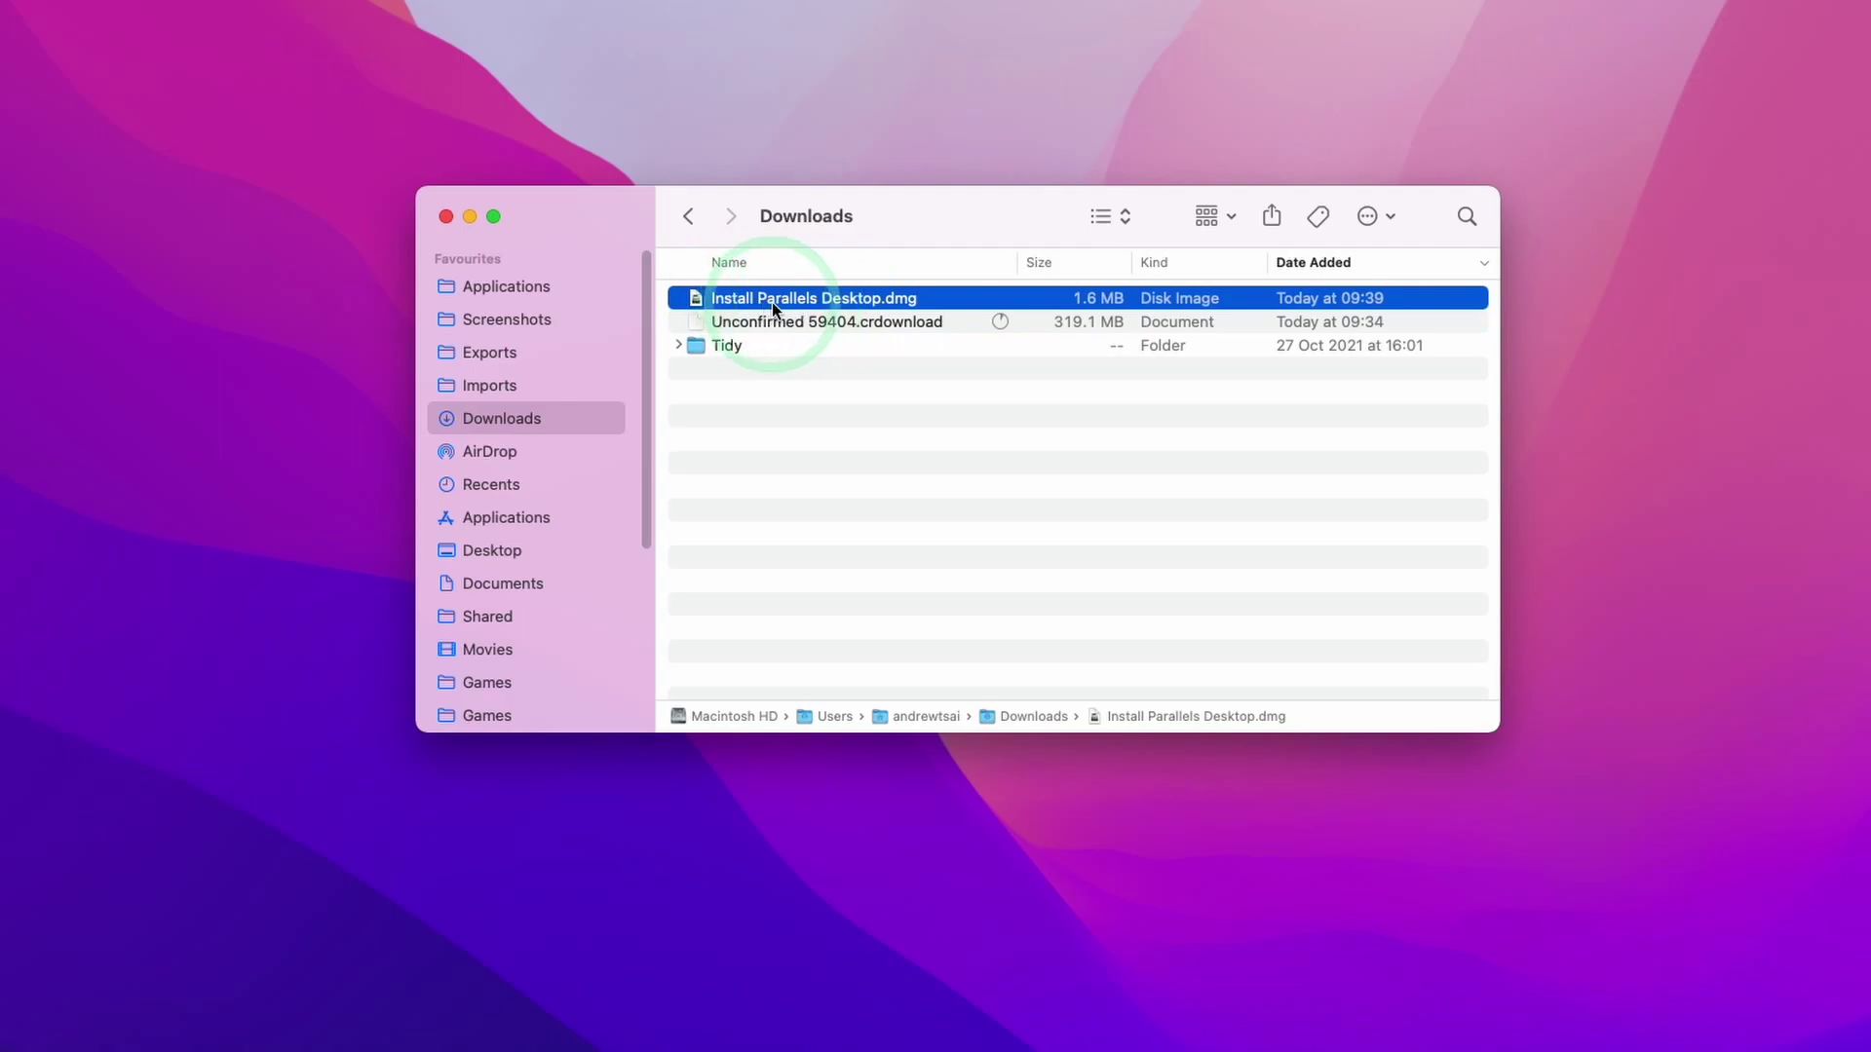
{"action": "left_click", "coordinate": [766, 278]}
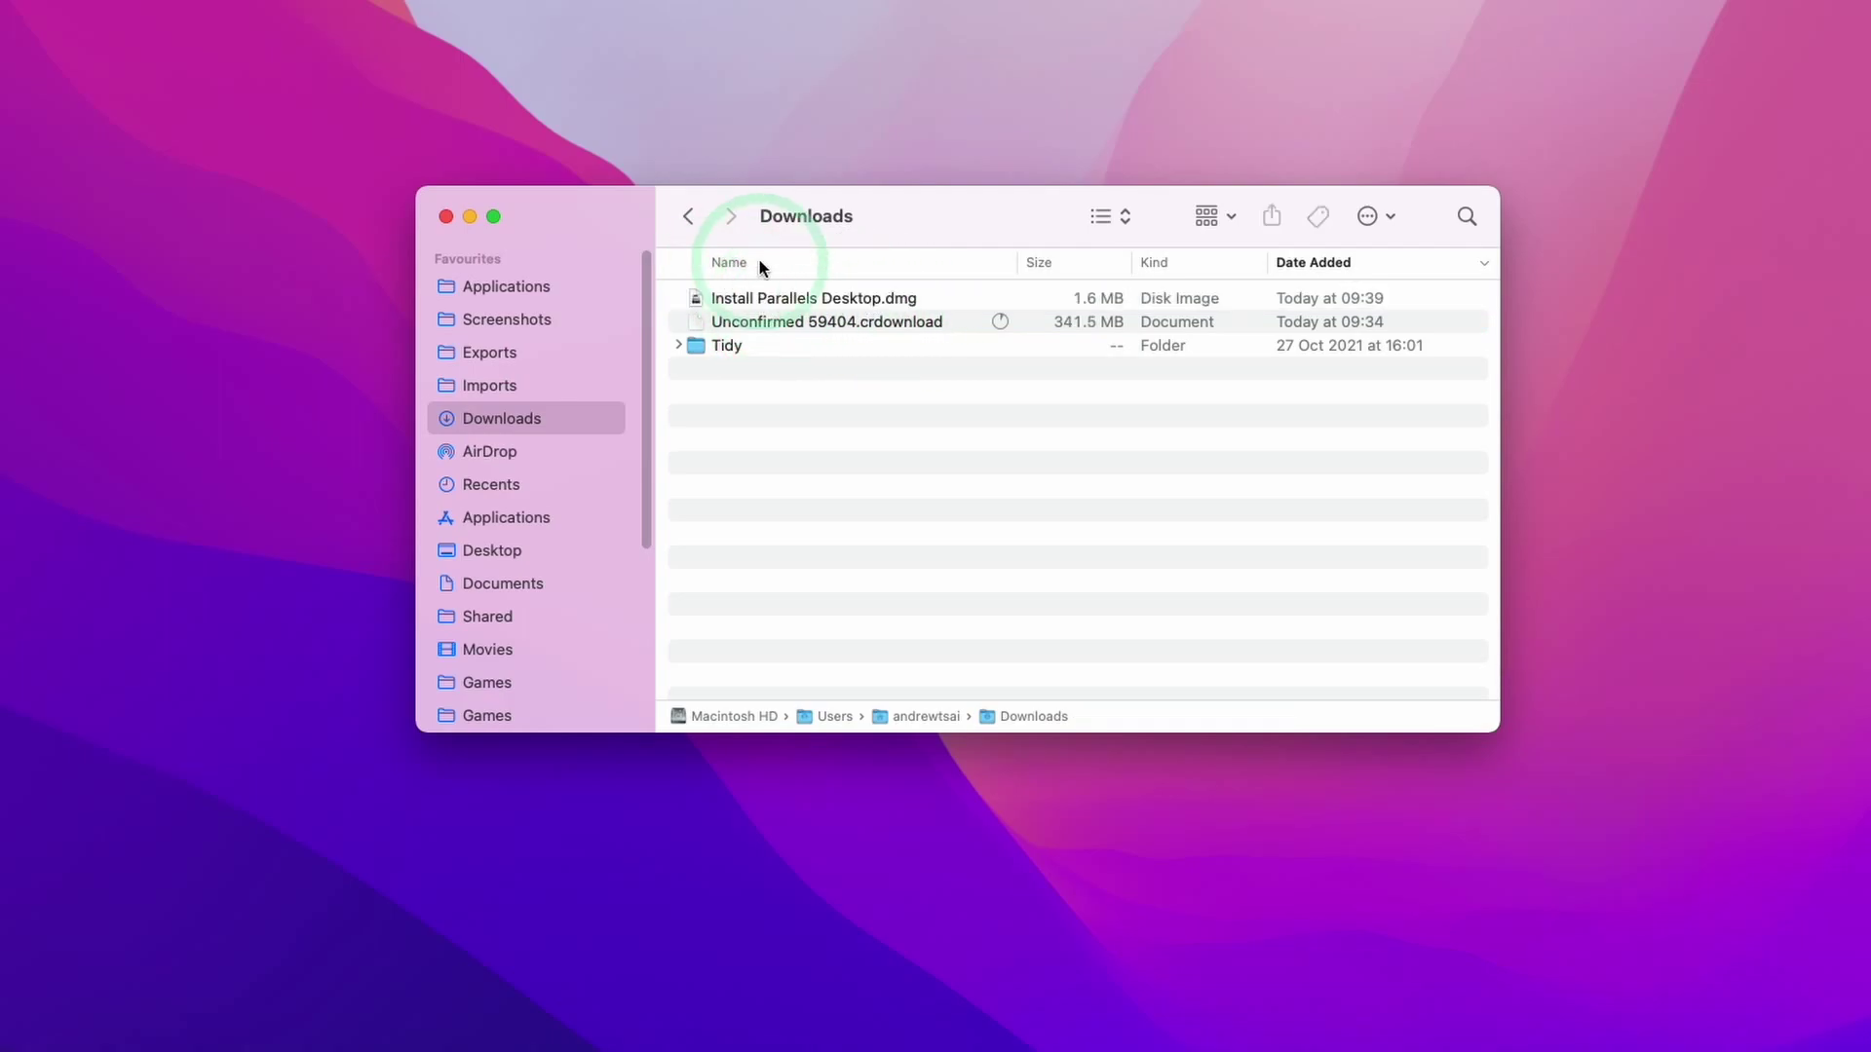
{"action": "left_click", "coordinate": [877, 298]}
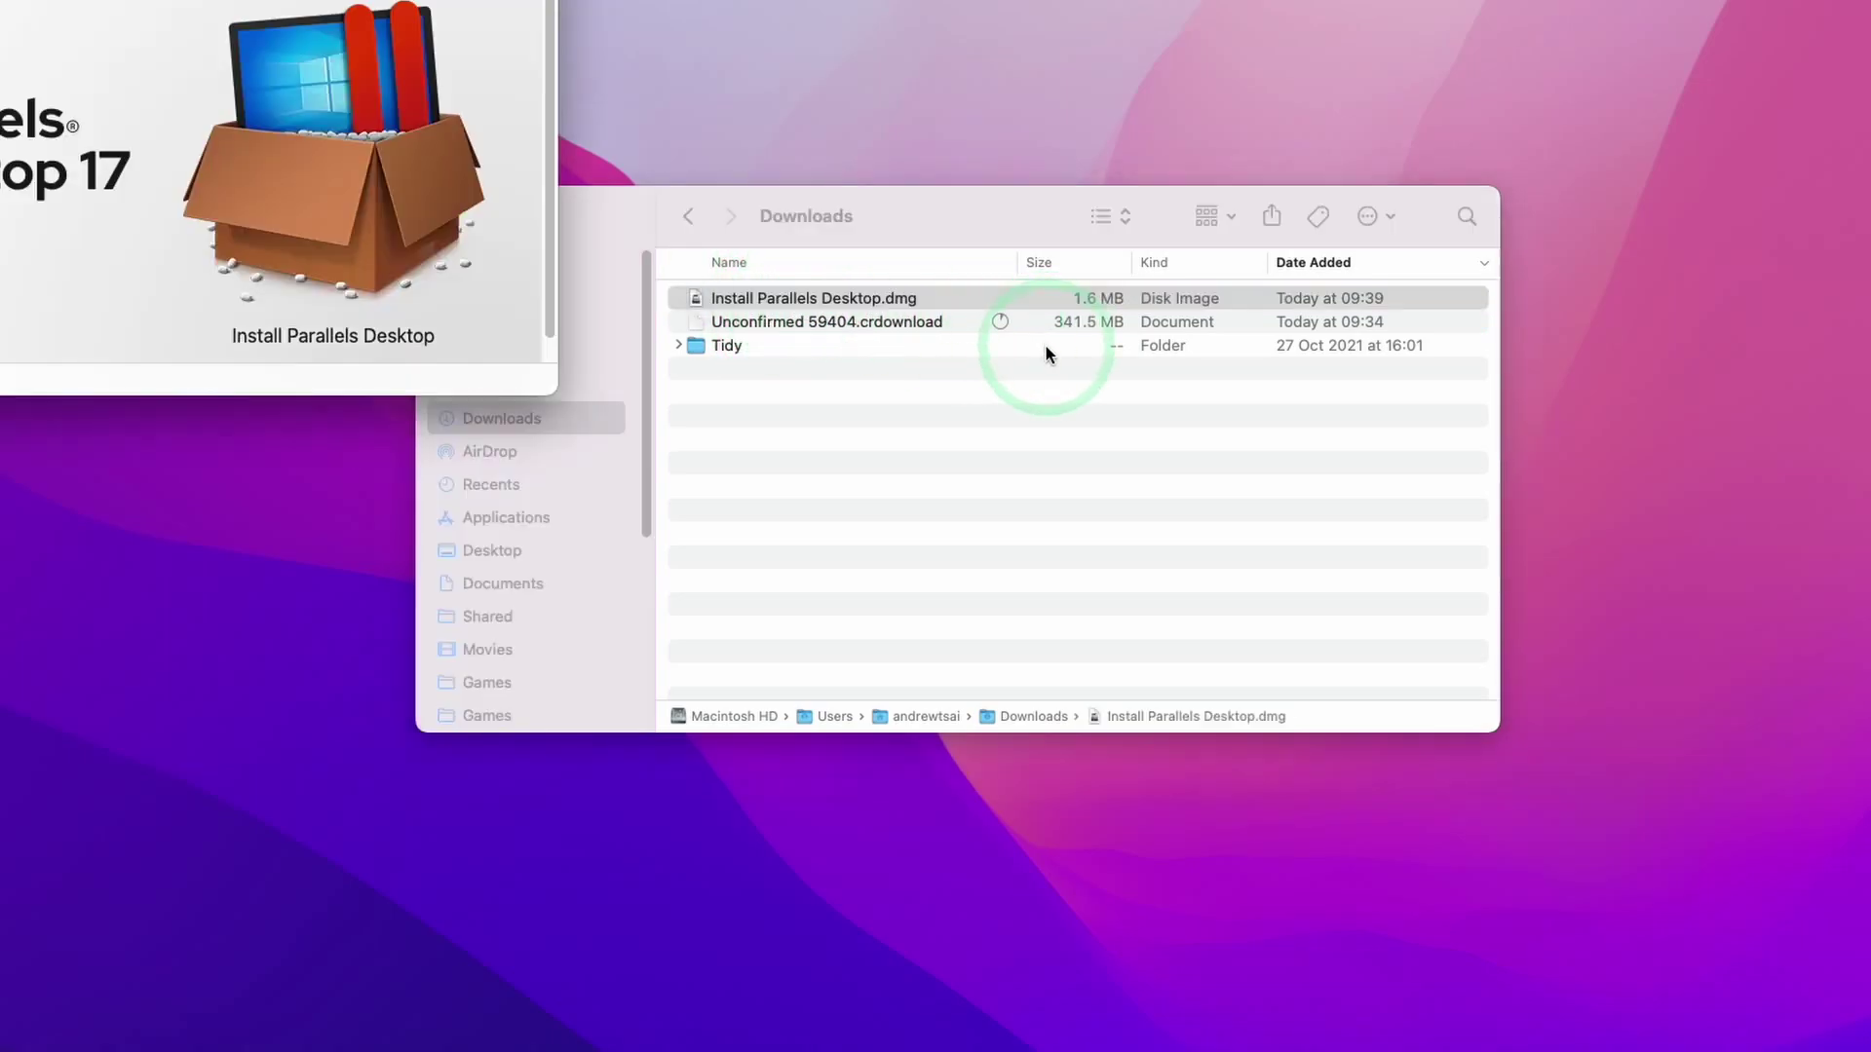
{"action": "left_click", "coordinate": [1053, 545]}
{"action": "double_click", "coordinate": [1093, 581]}
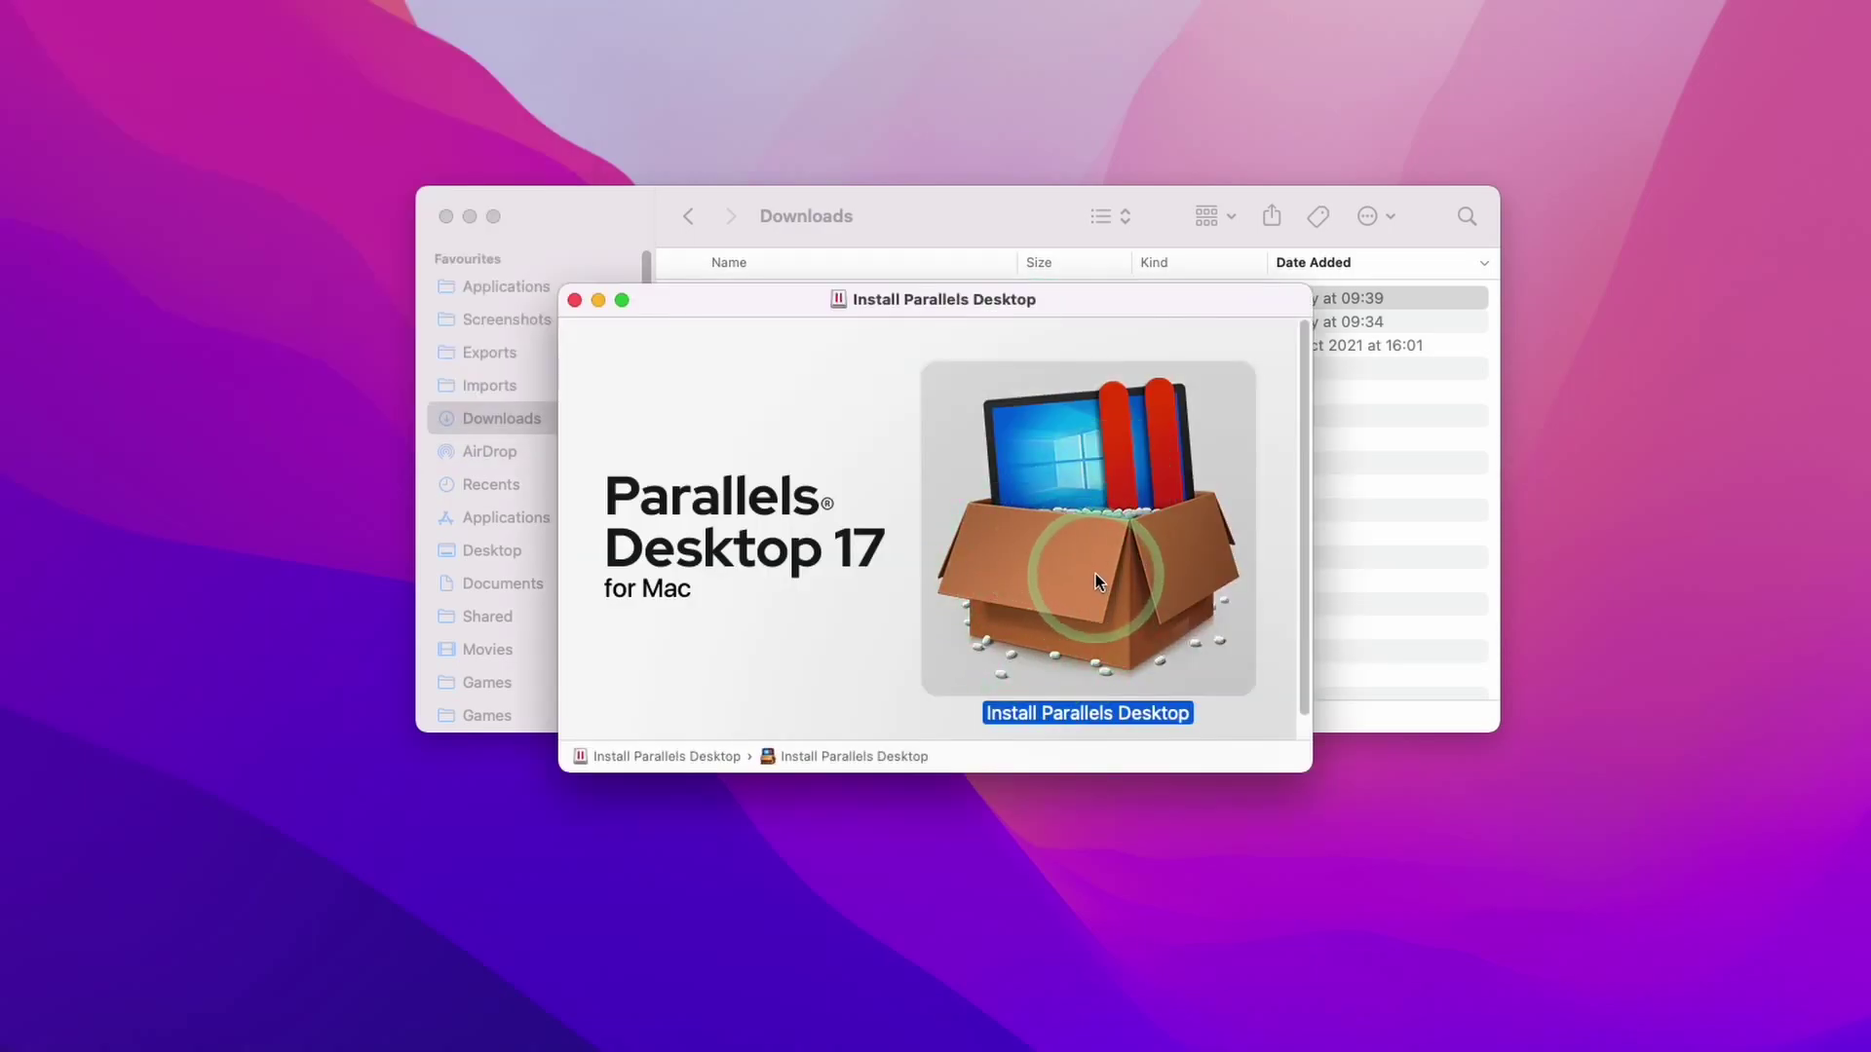
{"action": "left_click", "coordinate": [916, 369]}
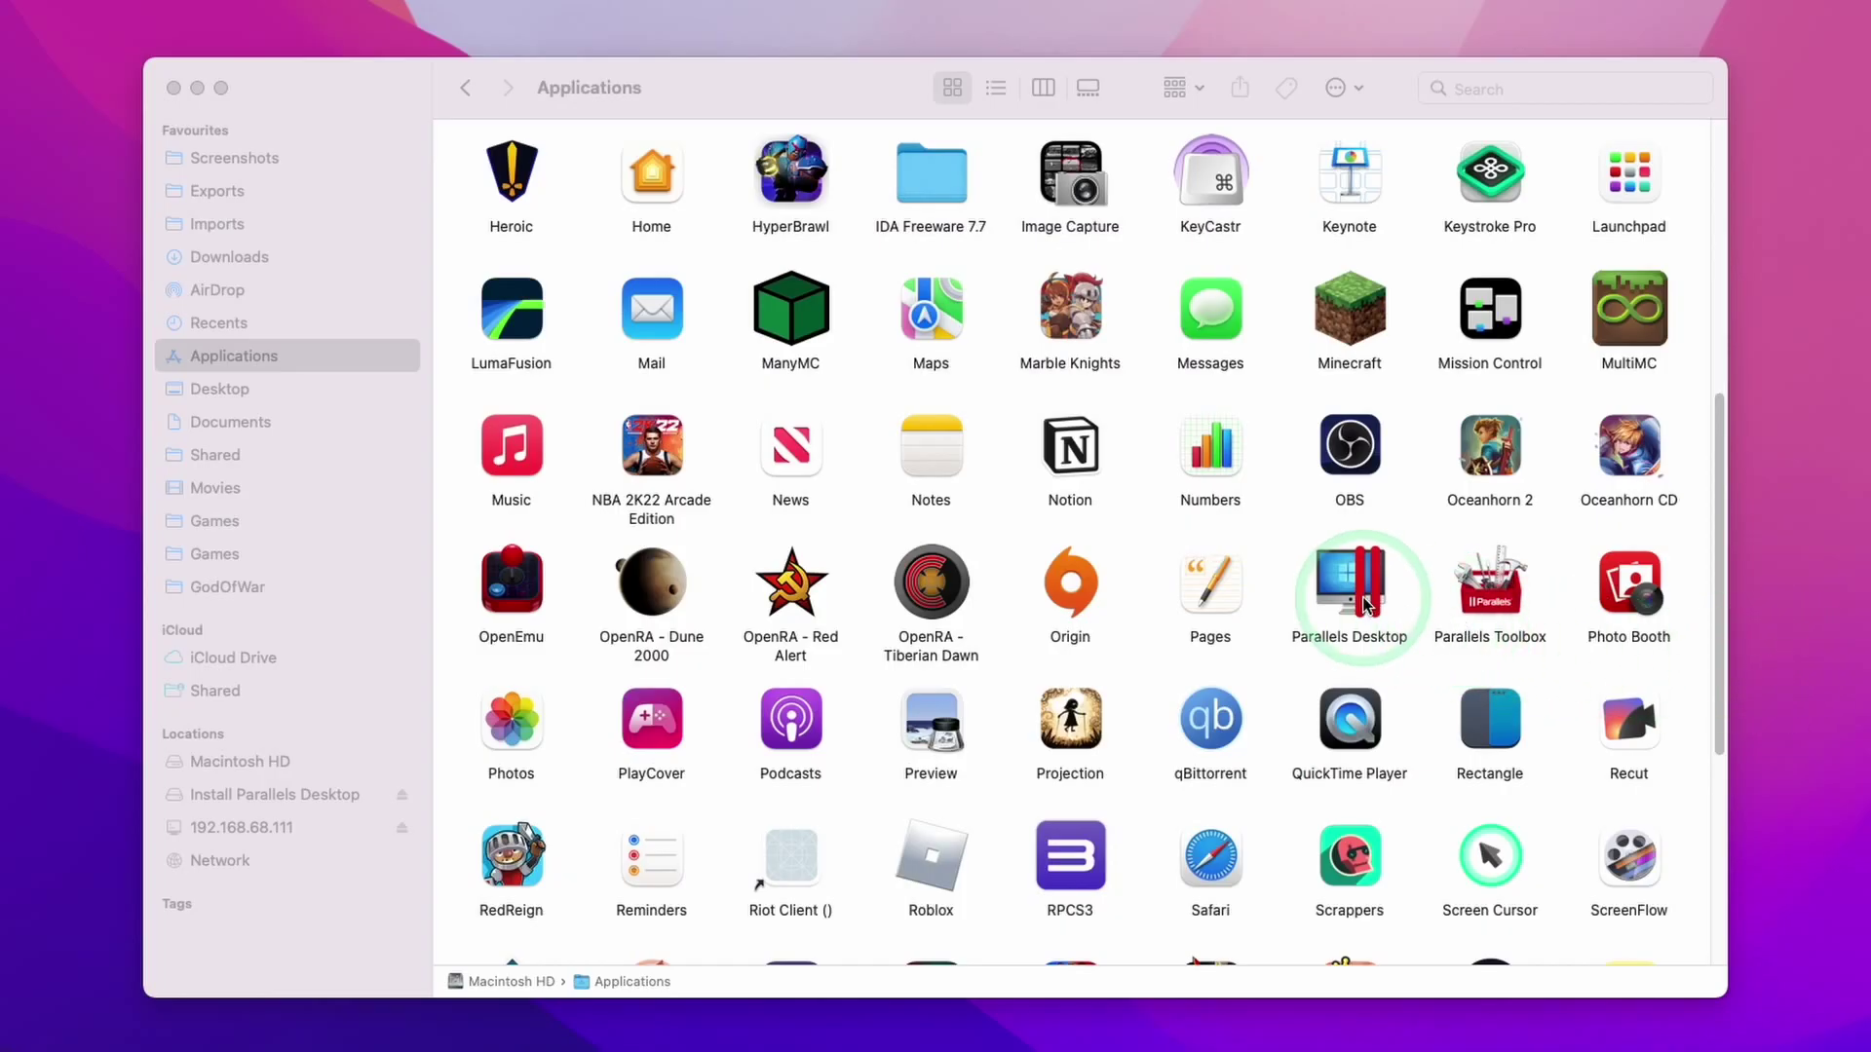
Launch Parallels Desktop from Applications and get past the M1 chip notice
{"action": "left_click", "coordinate": [1373, 606]}
{"action": "double_click", "coordinate": [1374, 606]}
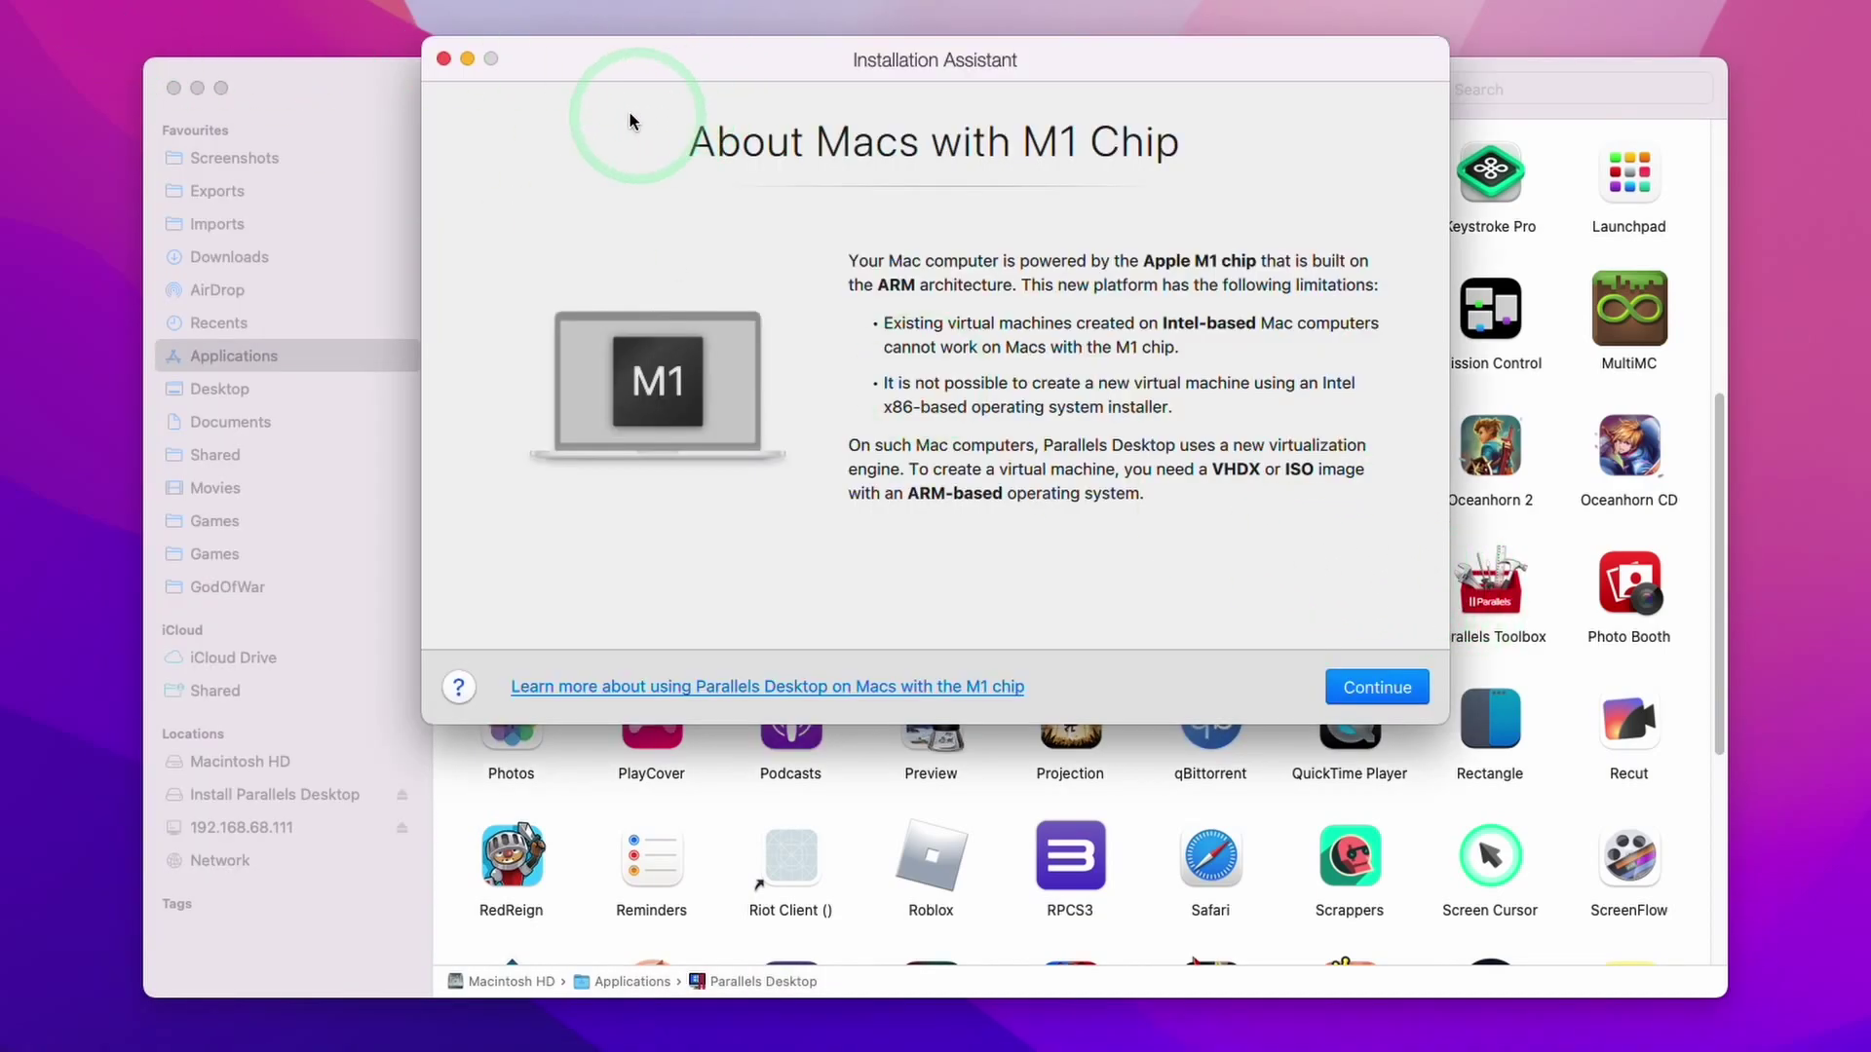
{"action": "left_click", "coordinate": [173, 87]}
{"action": "left_click", "coordinate": [1354, 690]}
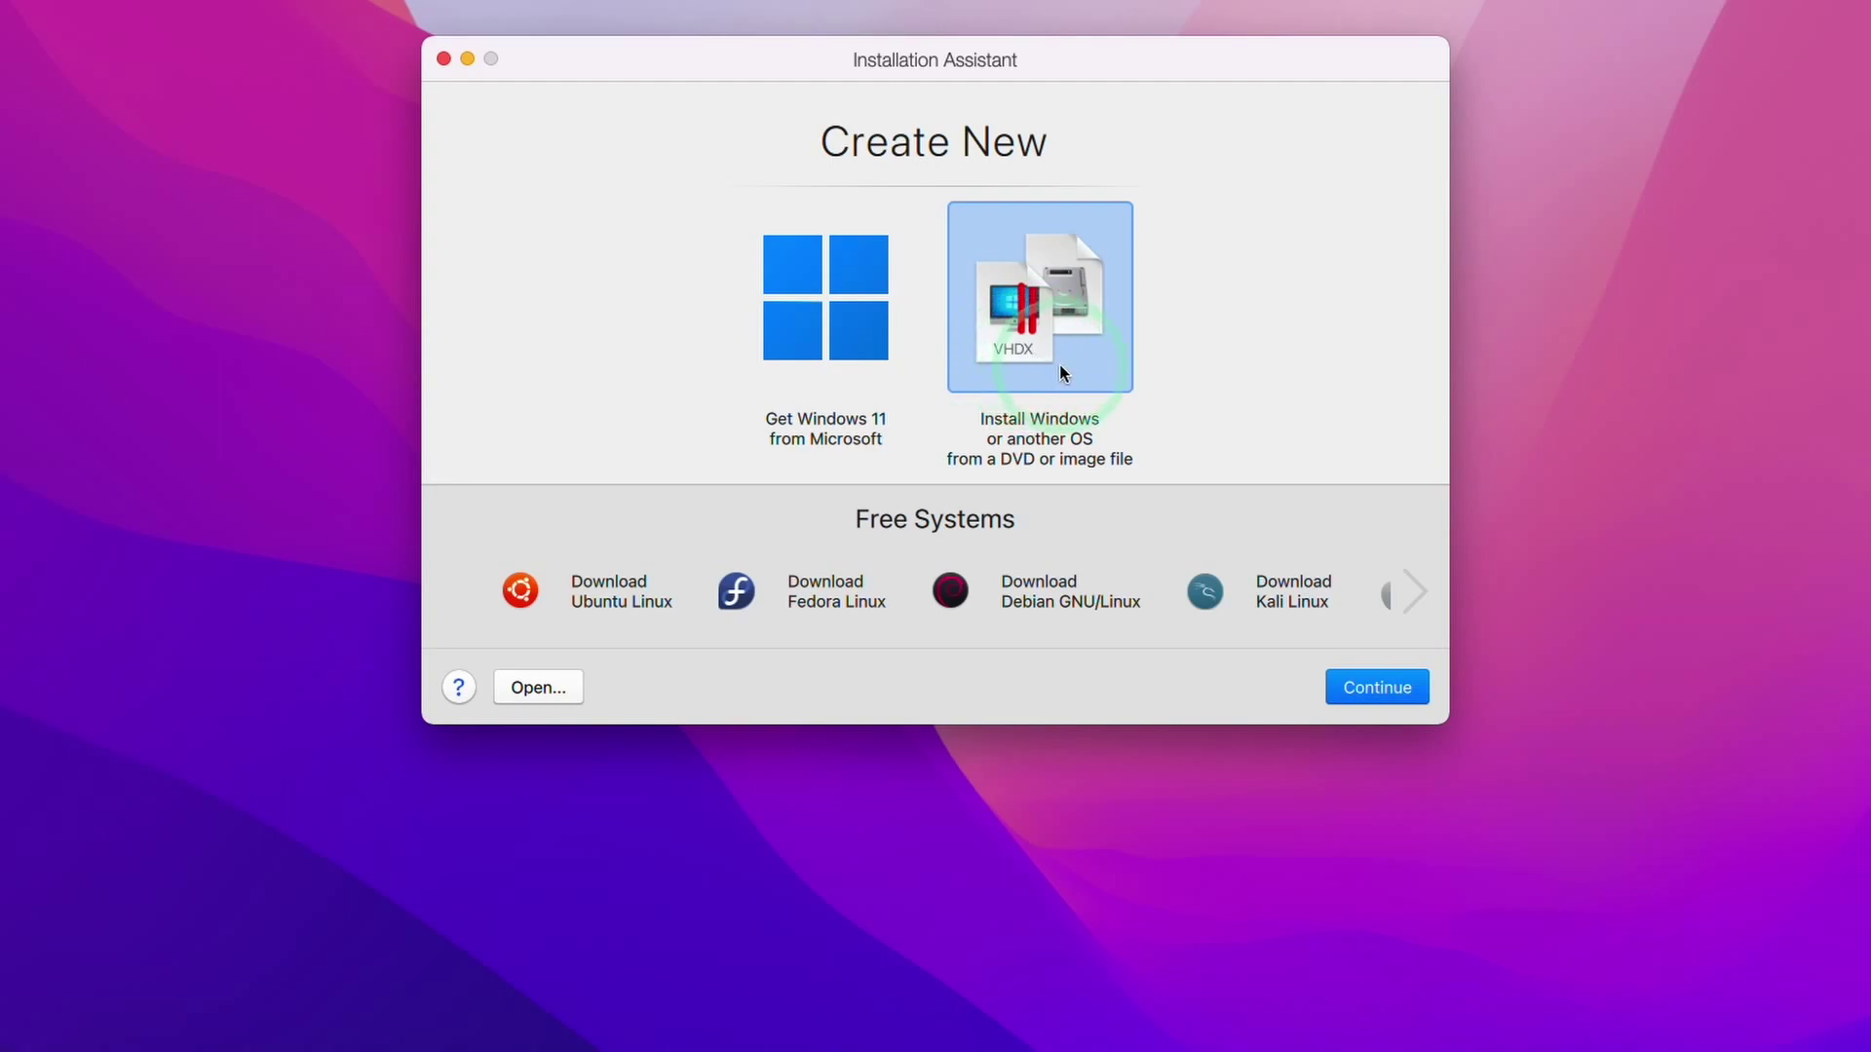
Install Windows from the Windows 11 ARM64 VHDX image in Downloads, chosen manually
{"action": "left_click", "coordinate": [1372, 690]}
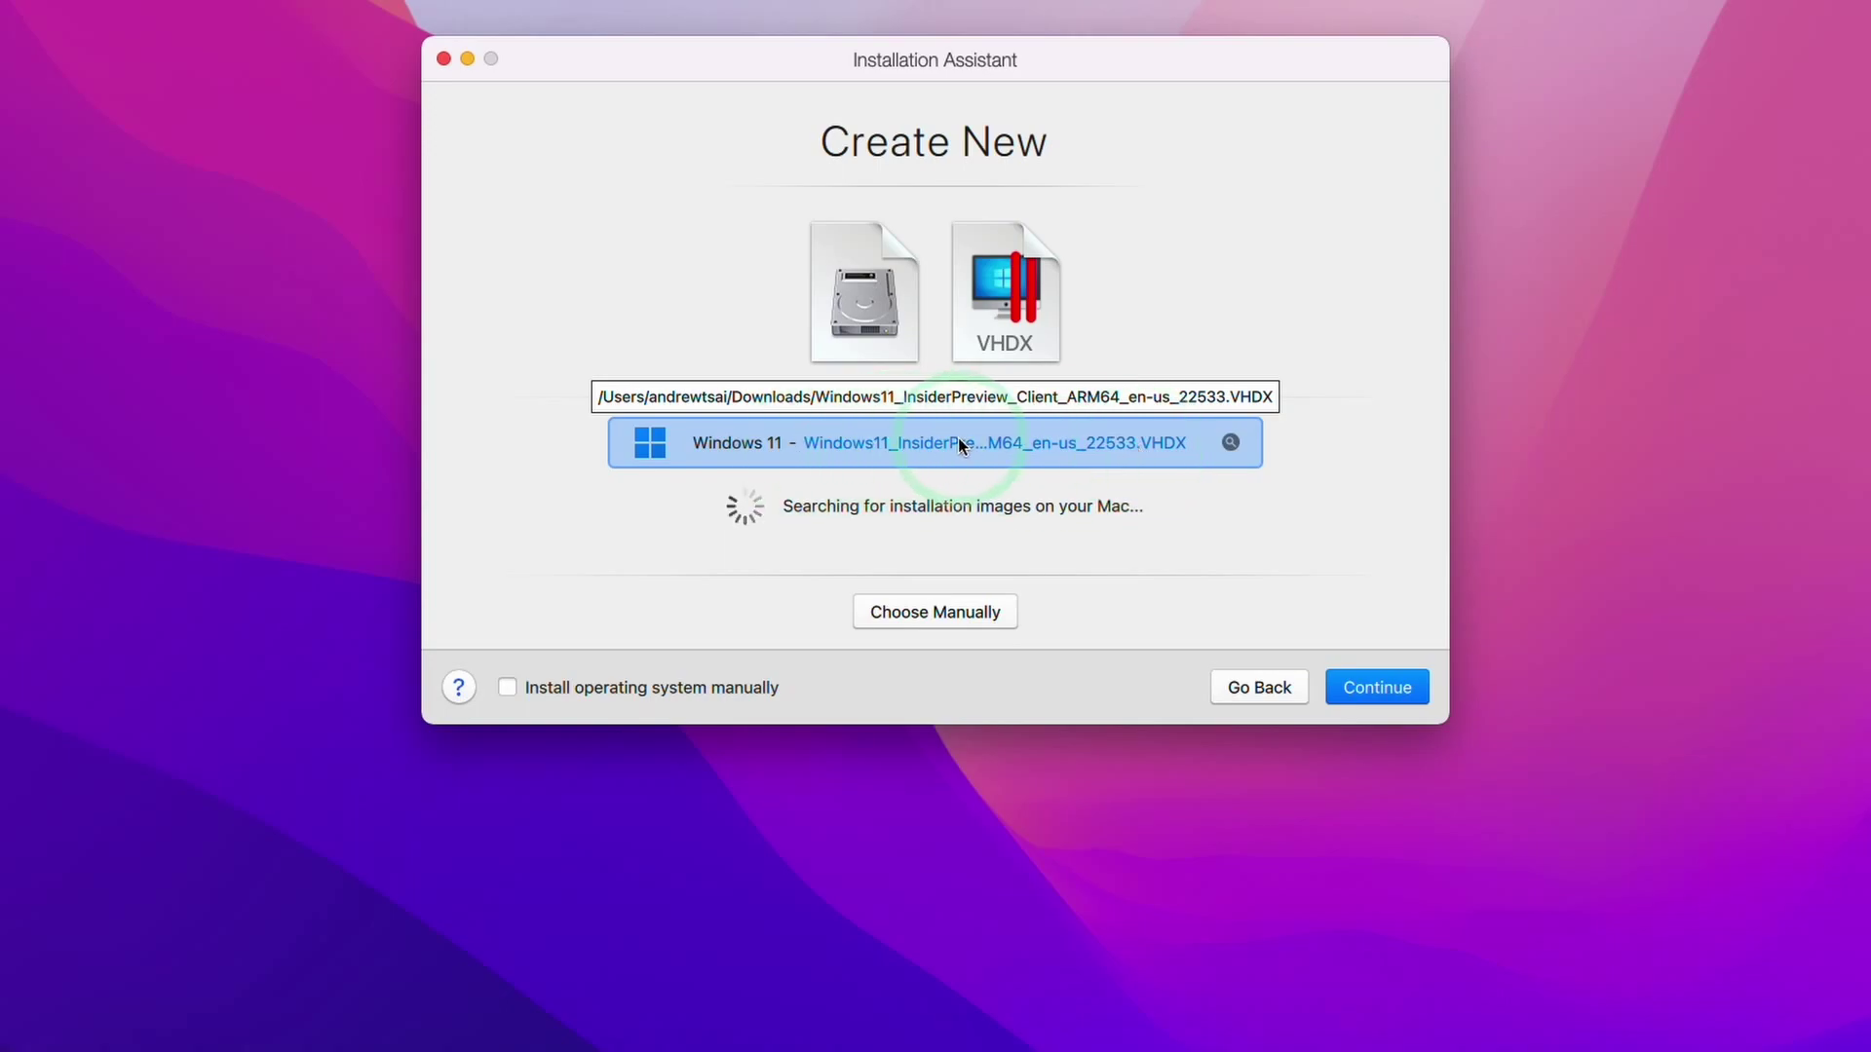
{"action": "left_click", "coordinate": [920, 616]}
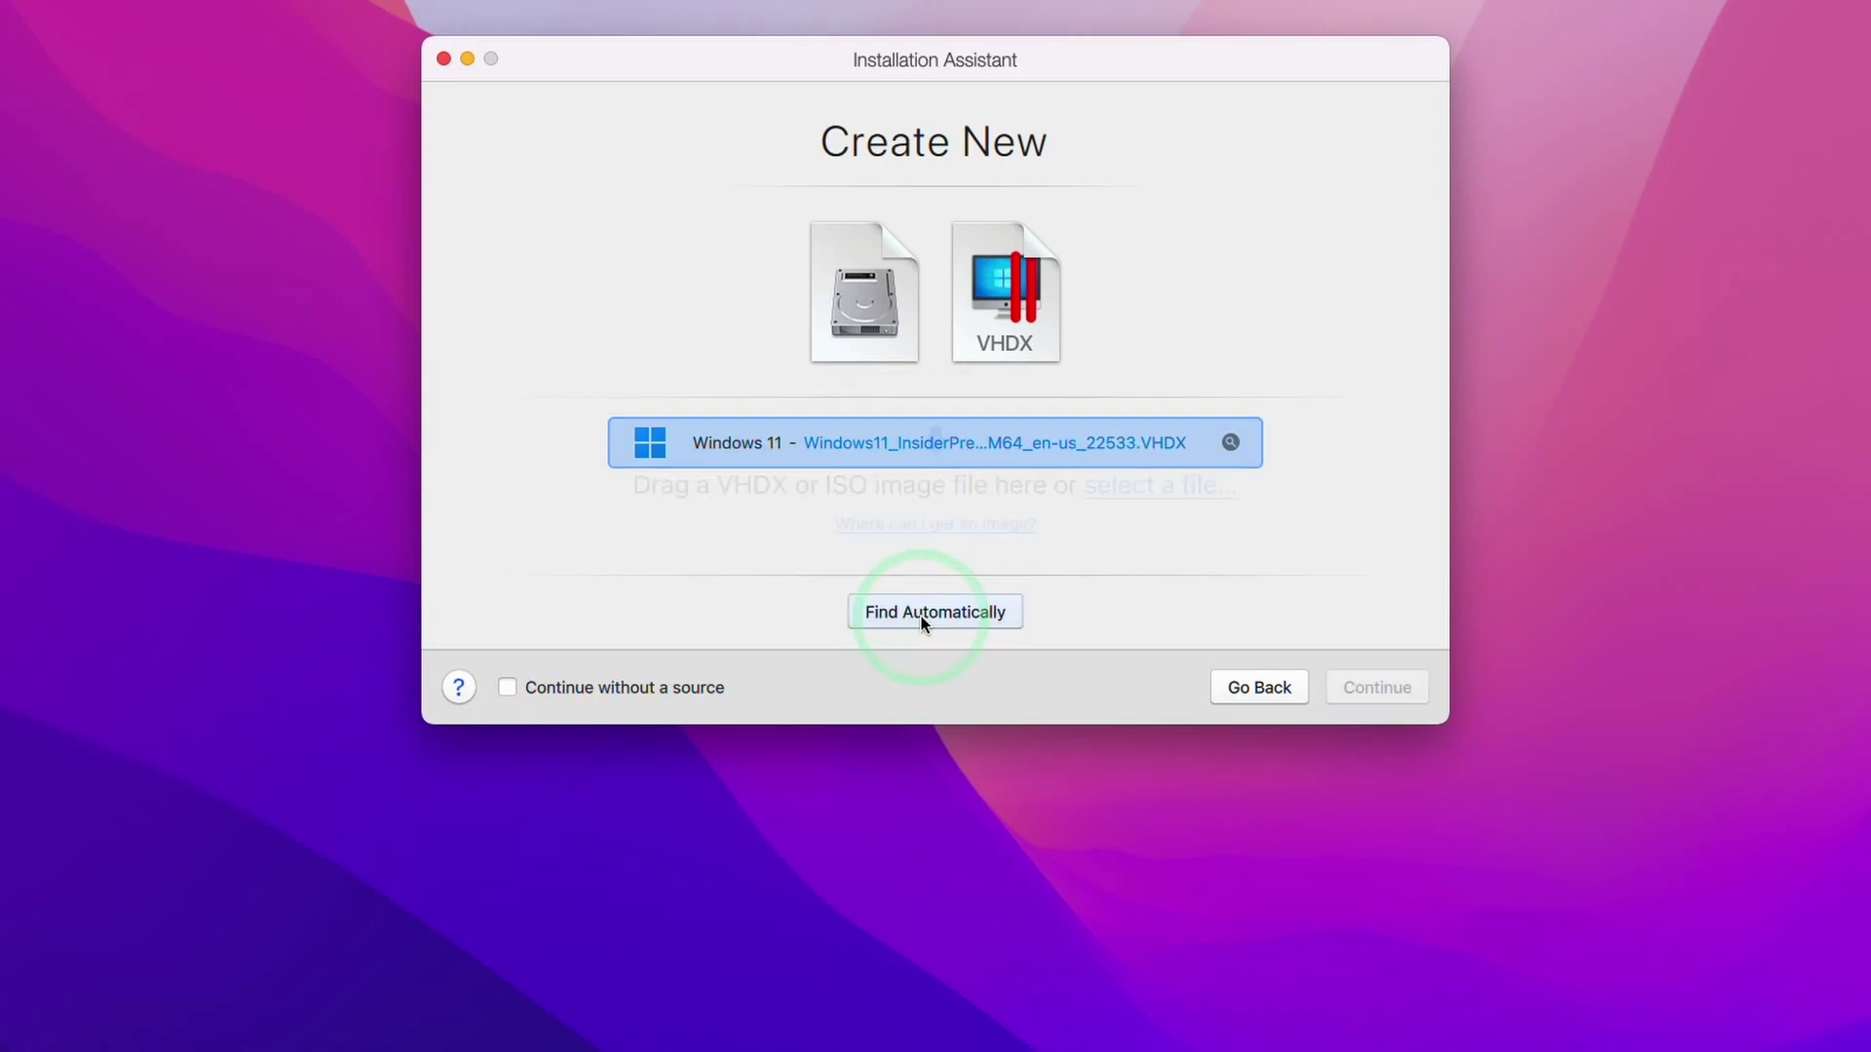
{"action": "left_click", "coordinate": [1133, 493]}
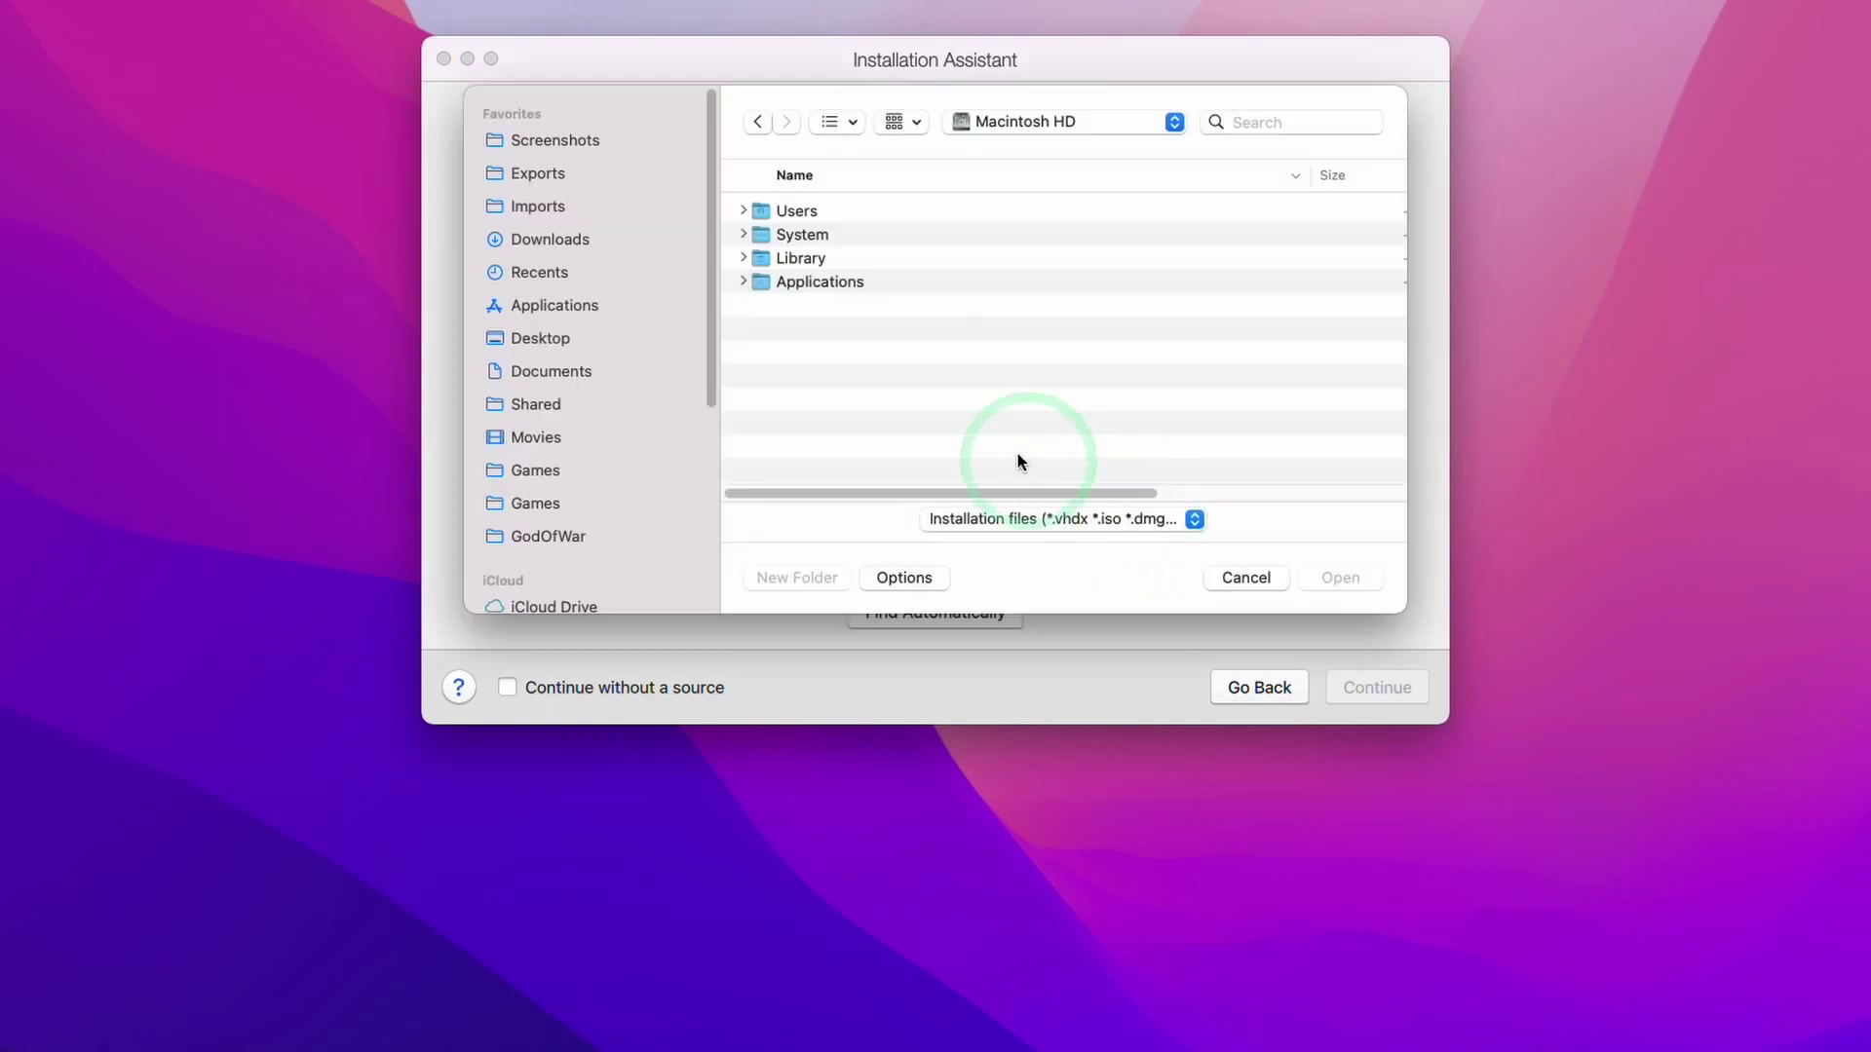
{"action": "left_click", "coordinate": [555, 244]}
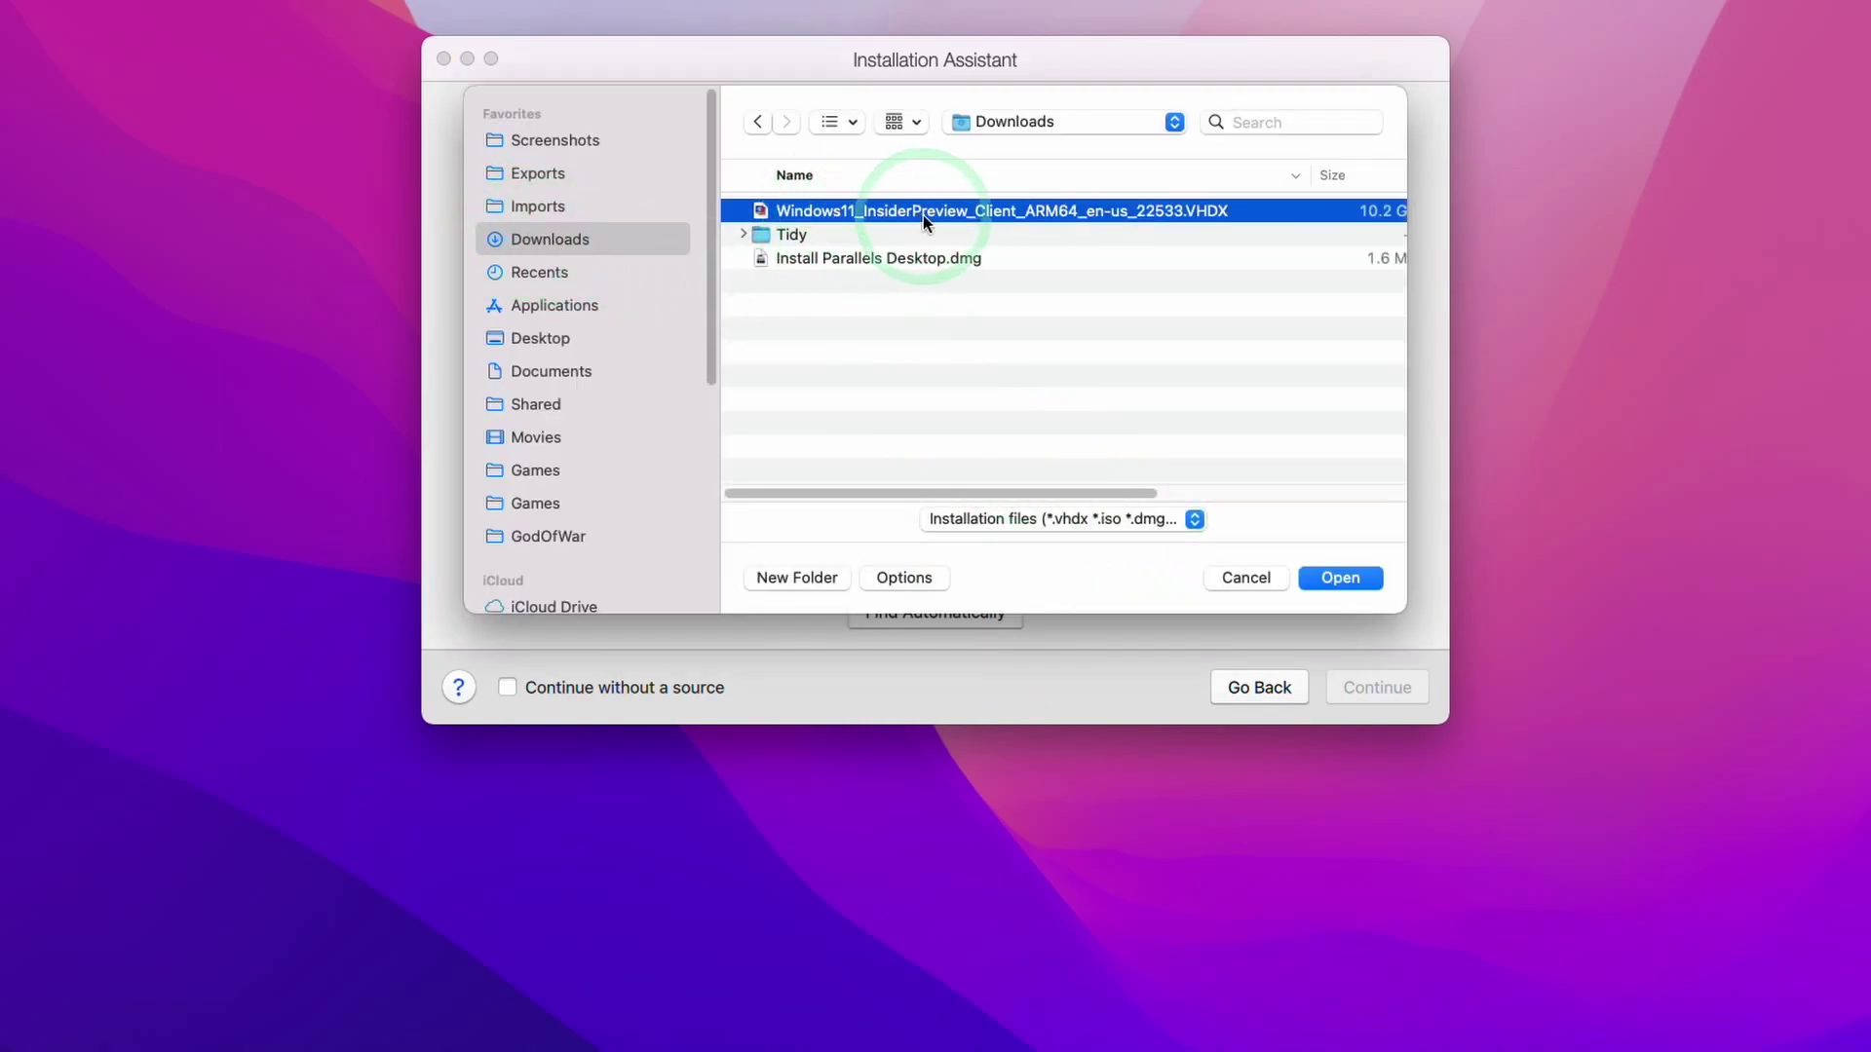
{"action": "left_click", "coordinate": [1339, 581]}
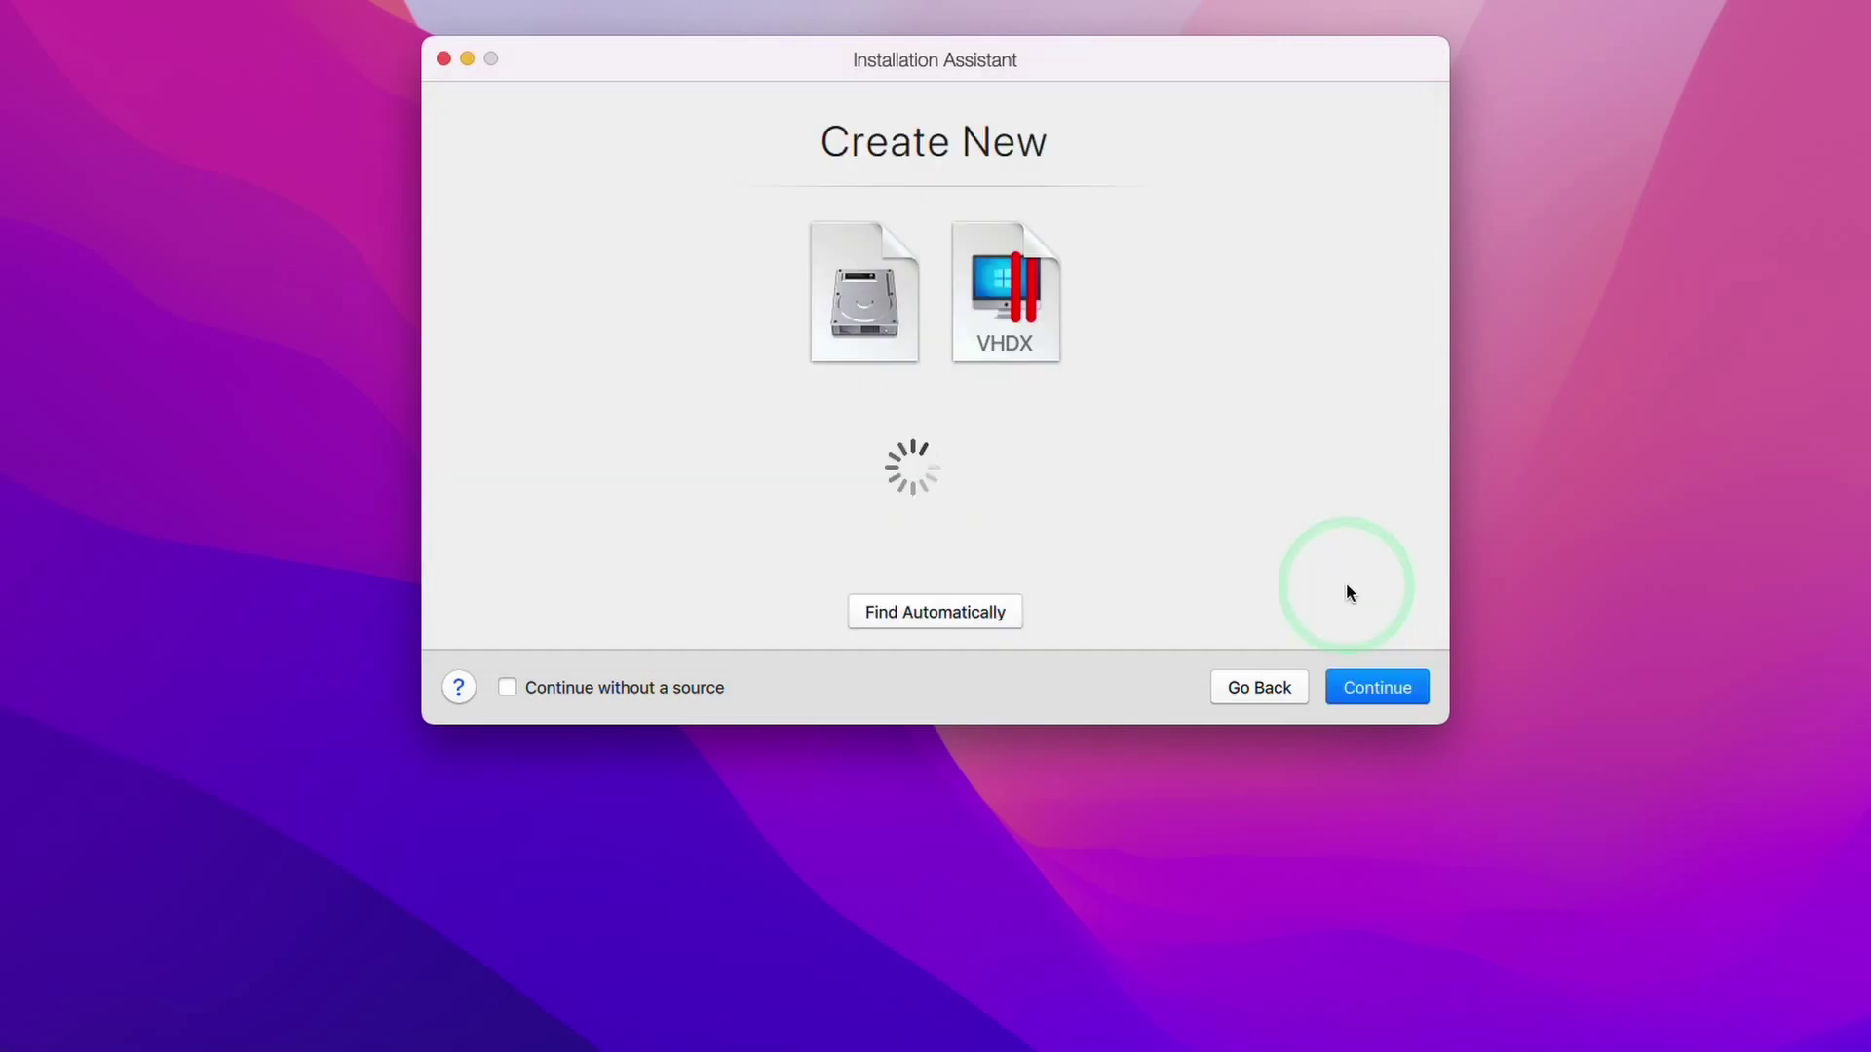
{"action": "left_click", "coordinate": [1391, 687]}
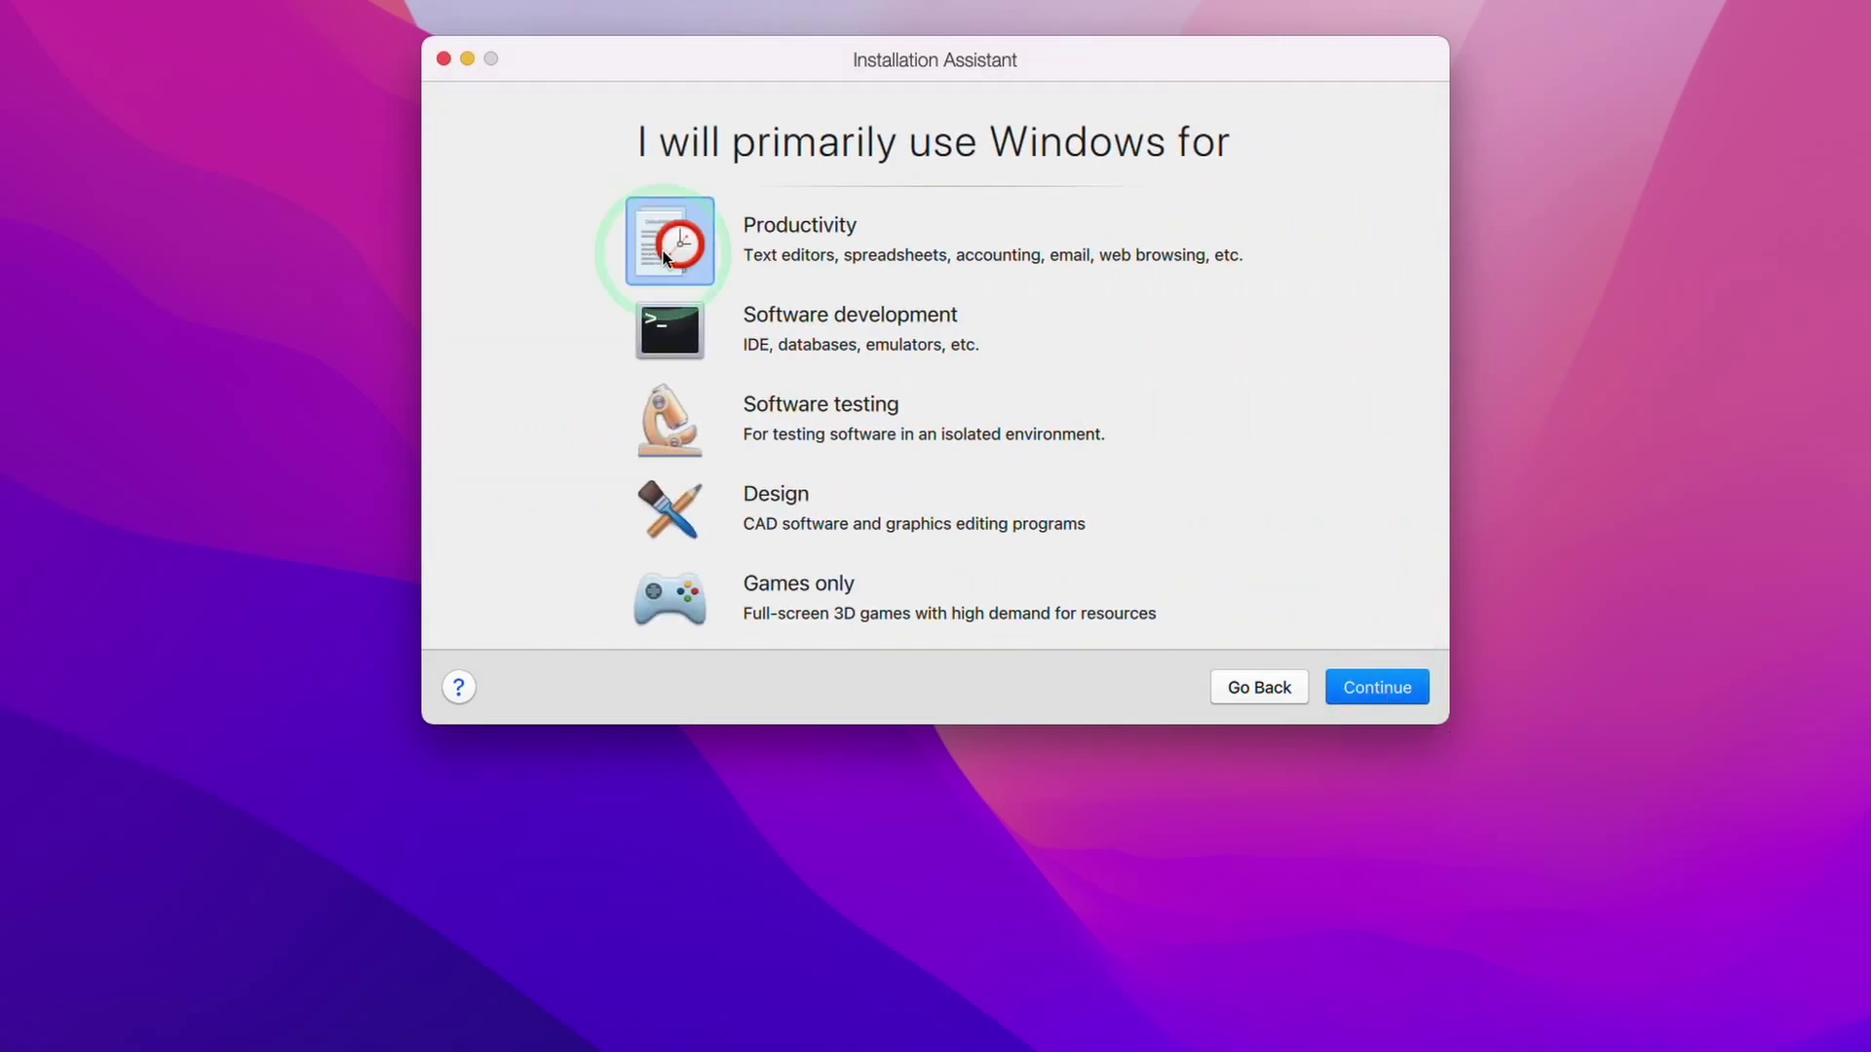
Set the virtual machine up for games only and create it
{"action": "left_click", "coordinate": [675, 600]}
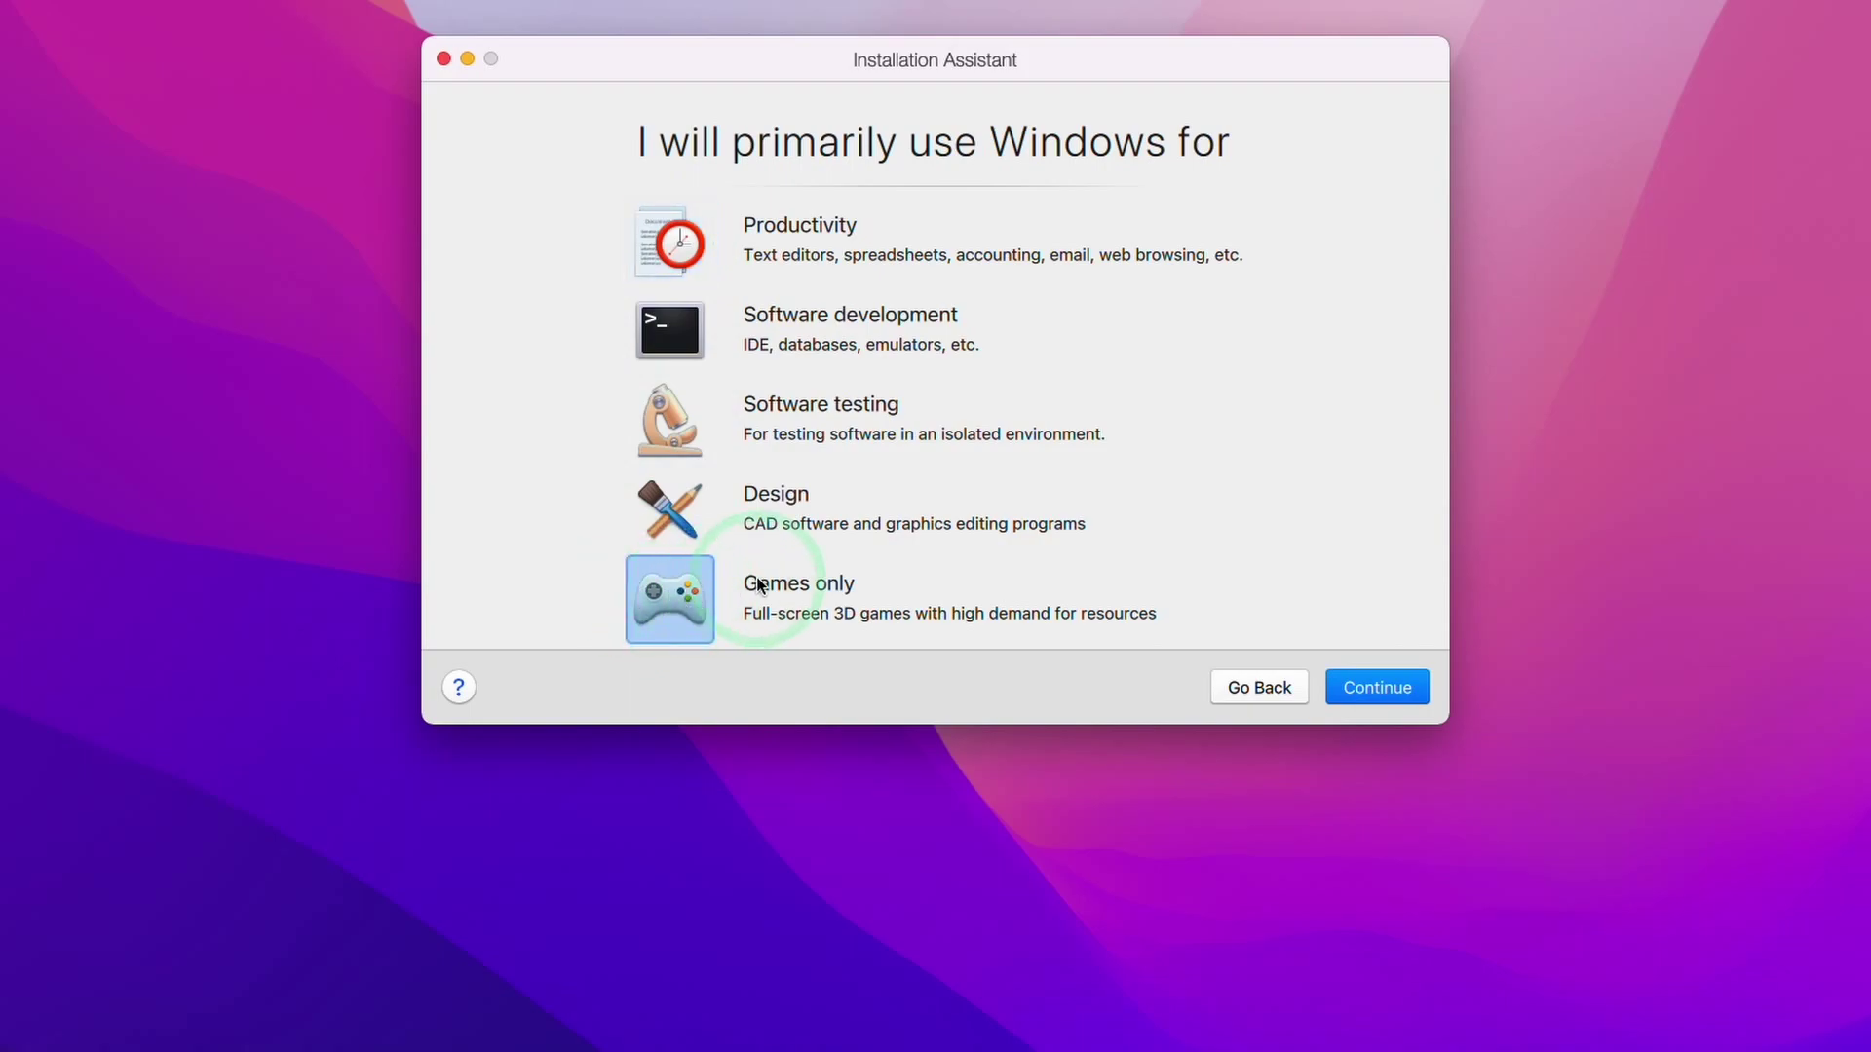
{"action": "left_click", "coordinate": [1365, 693]}
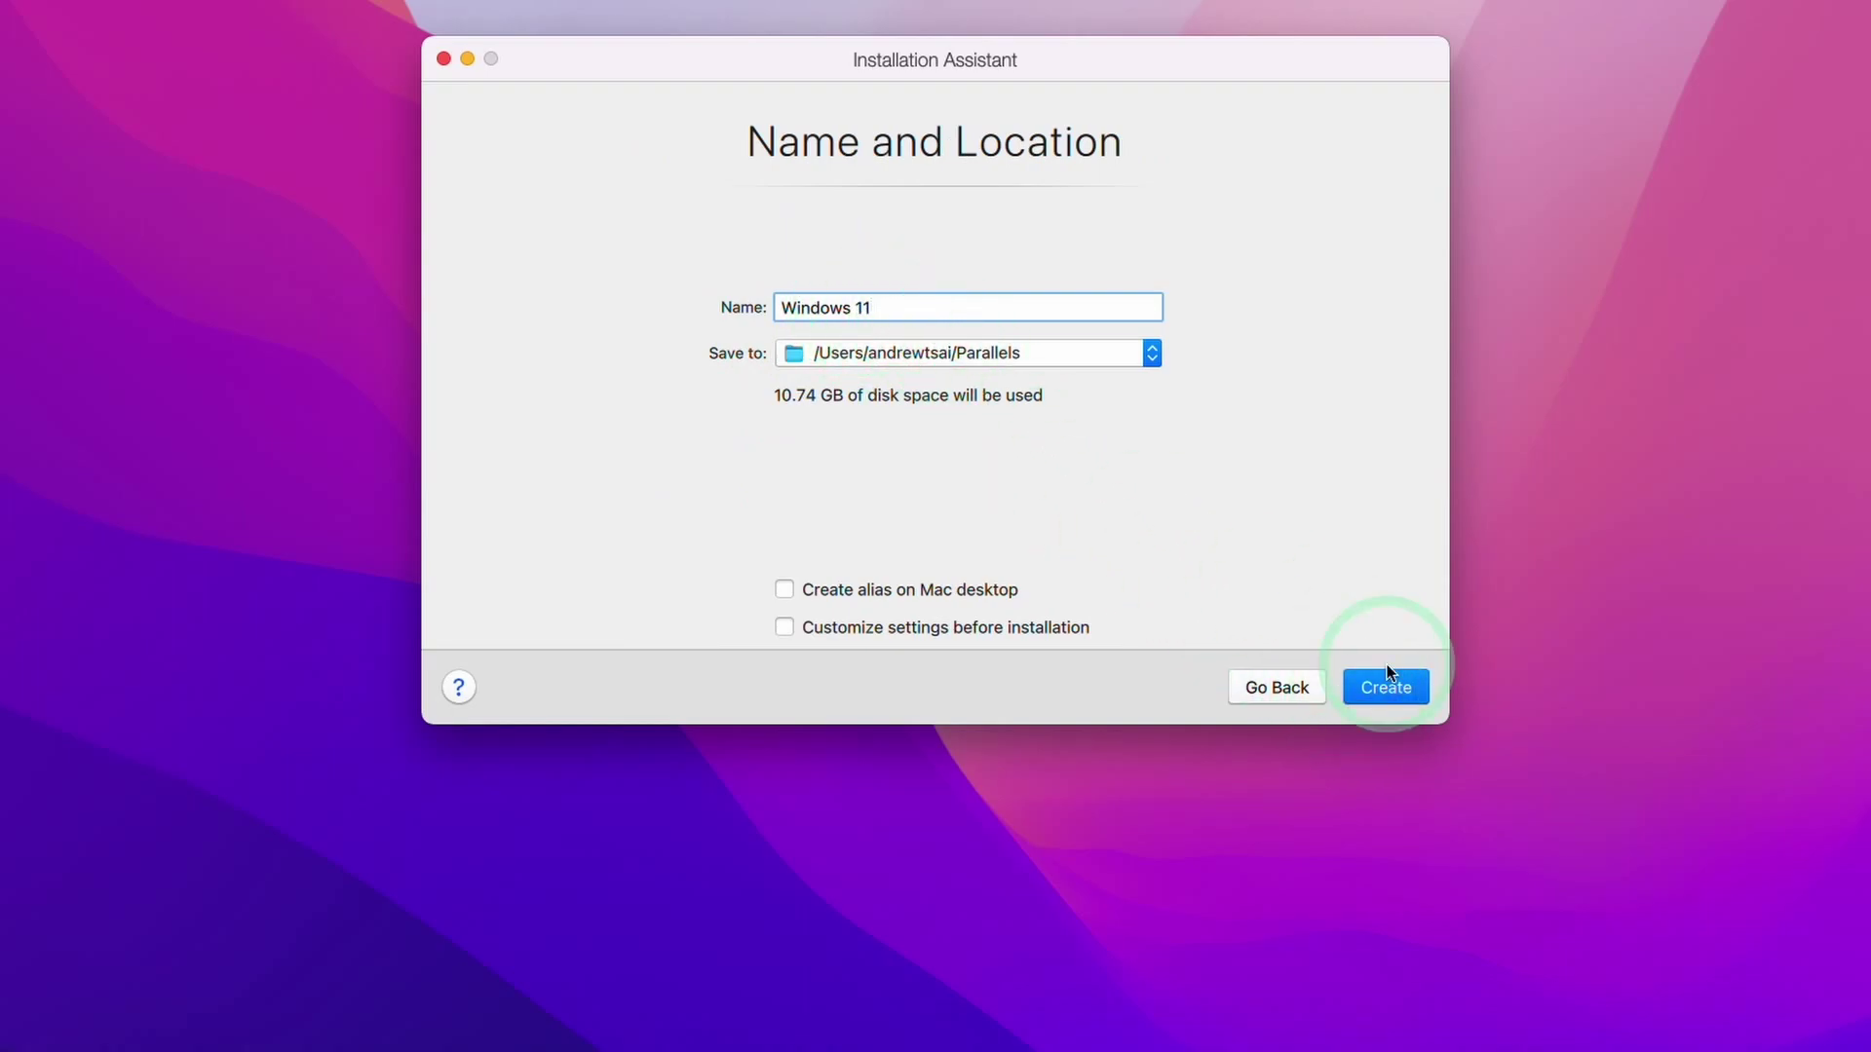
{"action": "left_click", "coordinate": [1399, 693]}
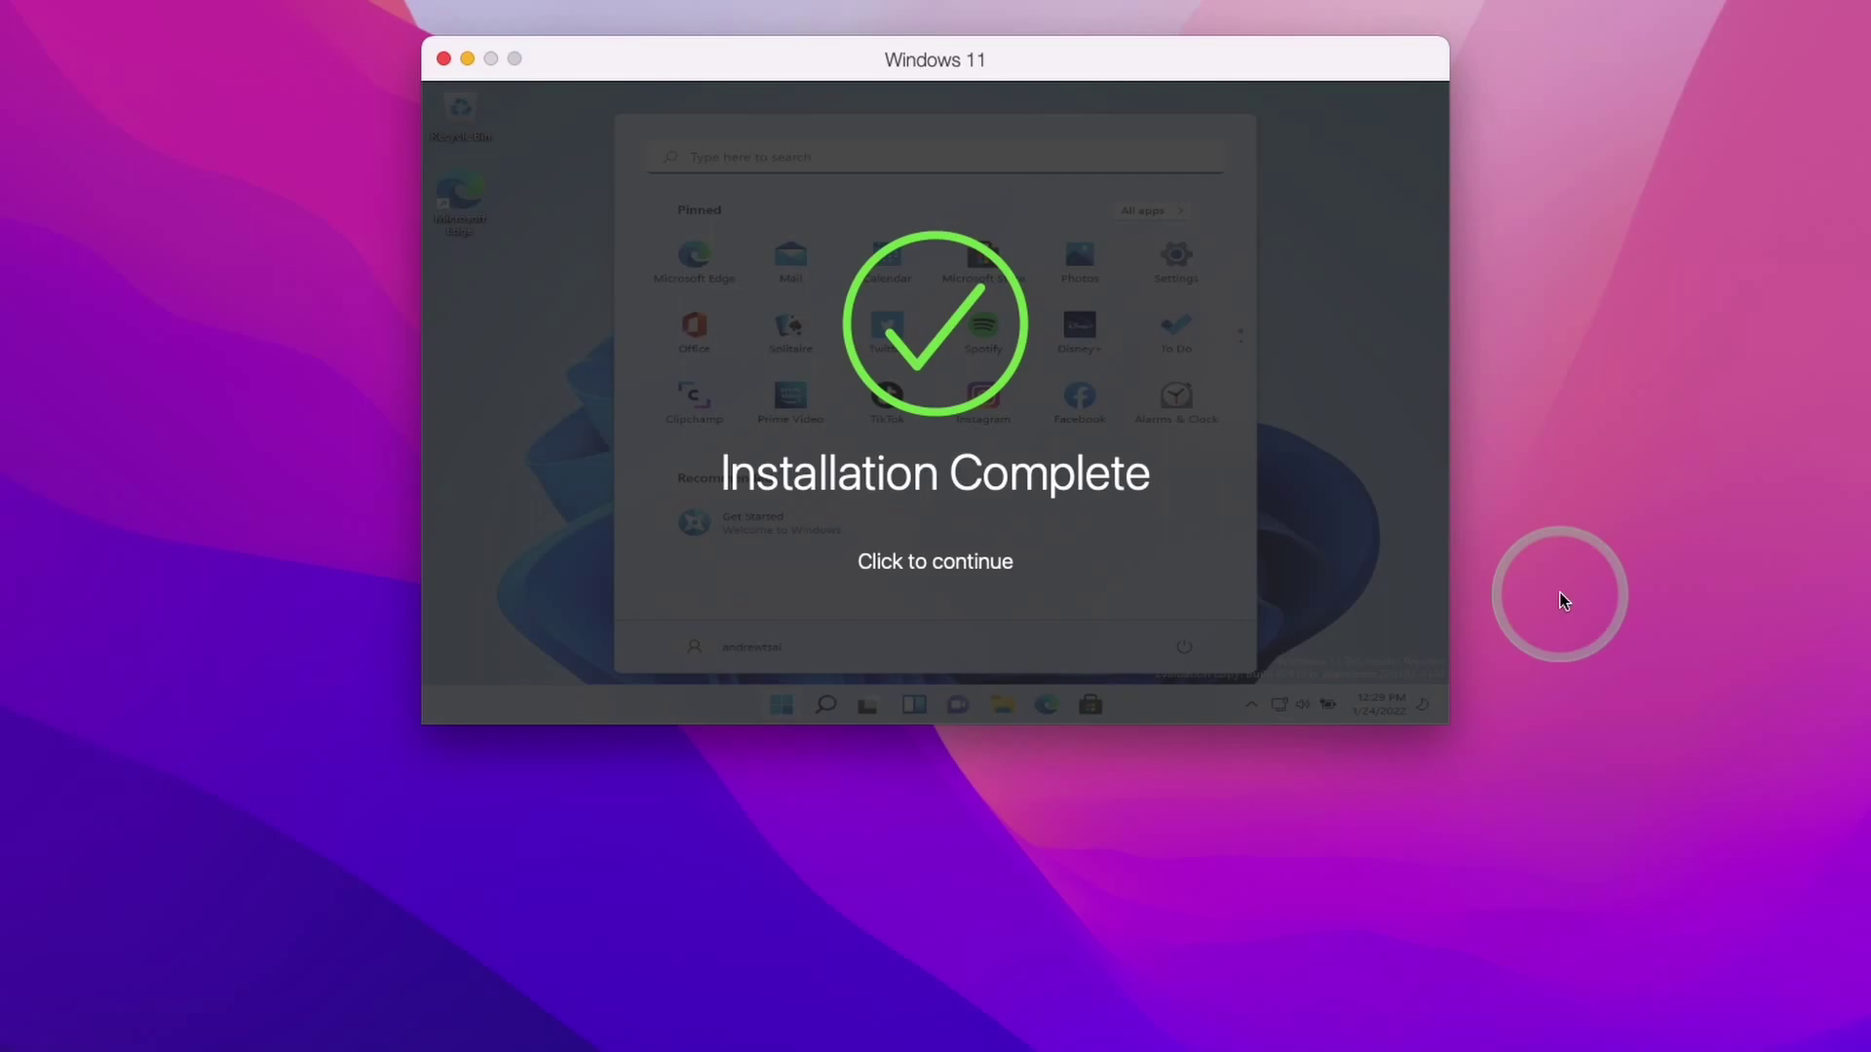
Dismiss Installation Complete, minimize Windows Update settings, and close the Edge welcome tab
{"action": "left_click", "coordinate": [925, 570]}
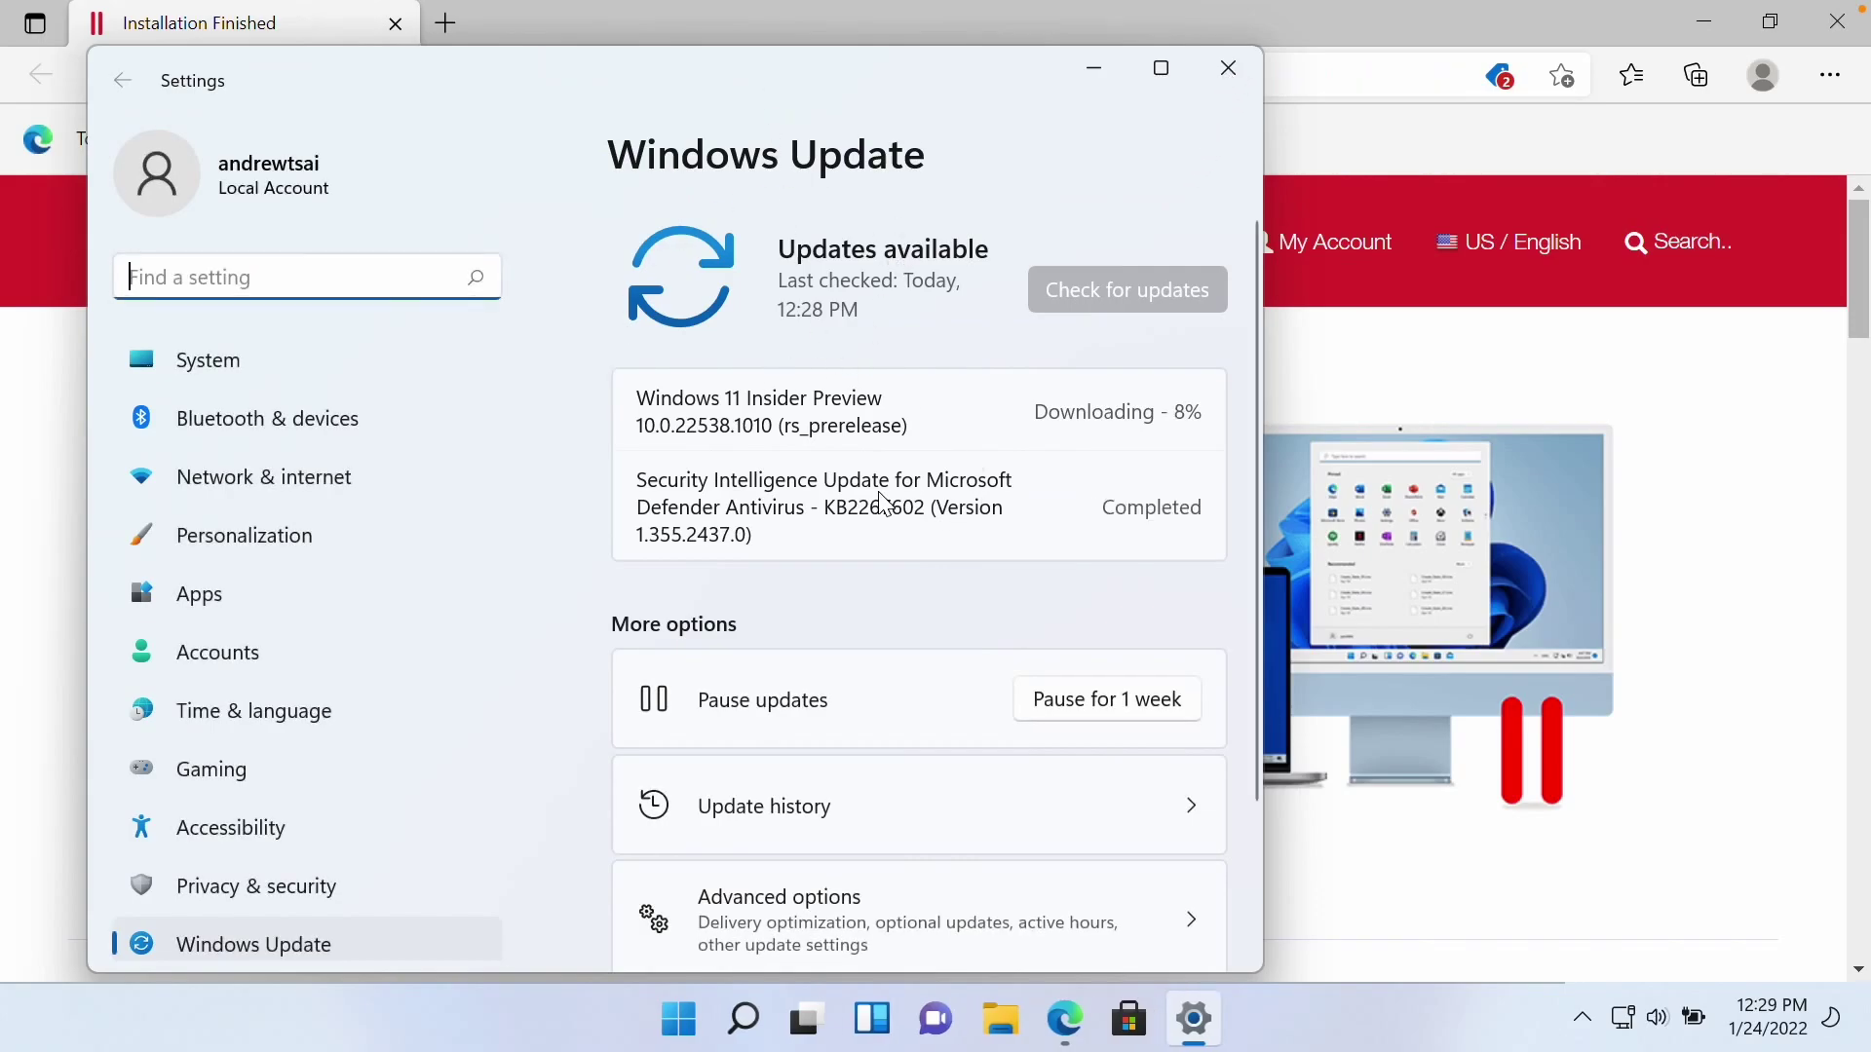
{"action": "left_click", "coordinate": [1093, 68]}
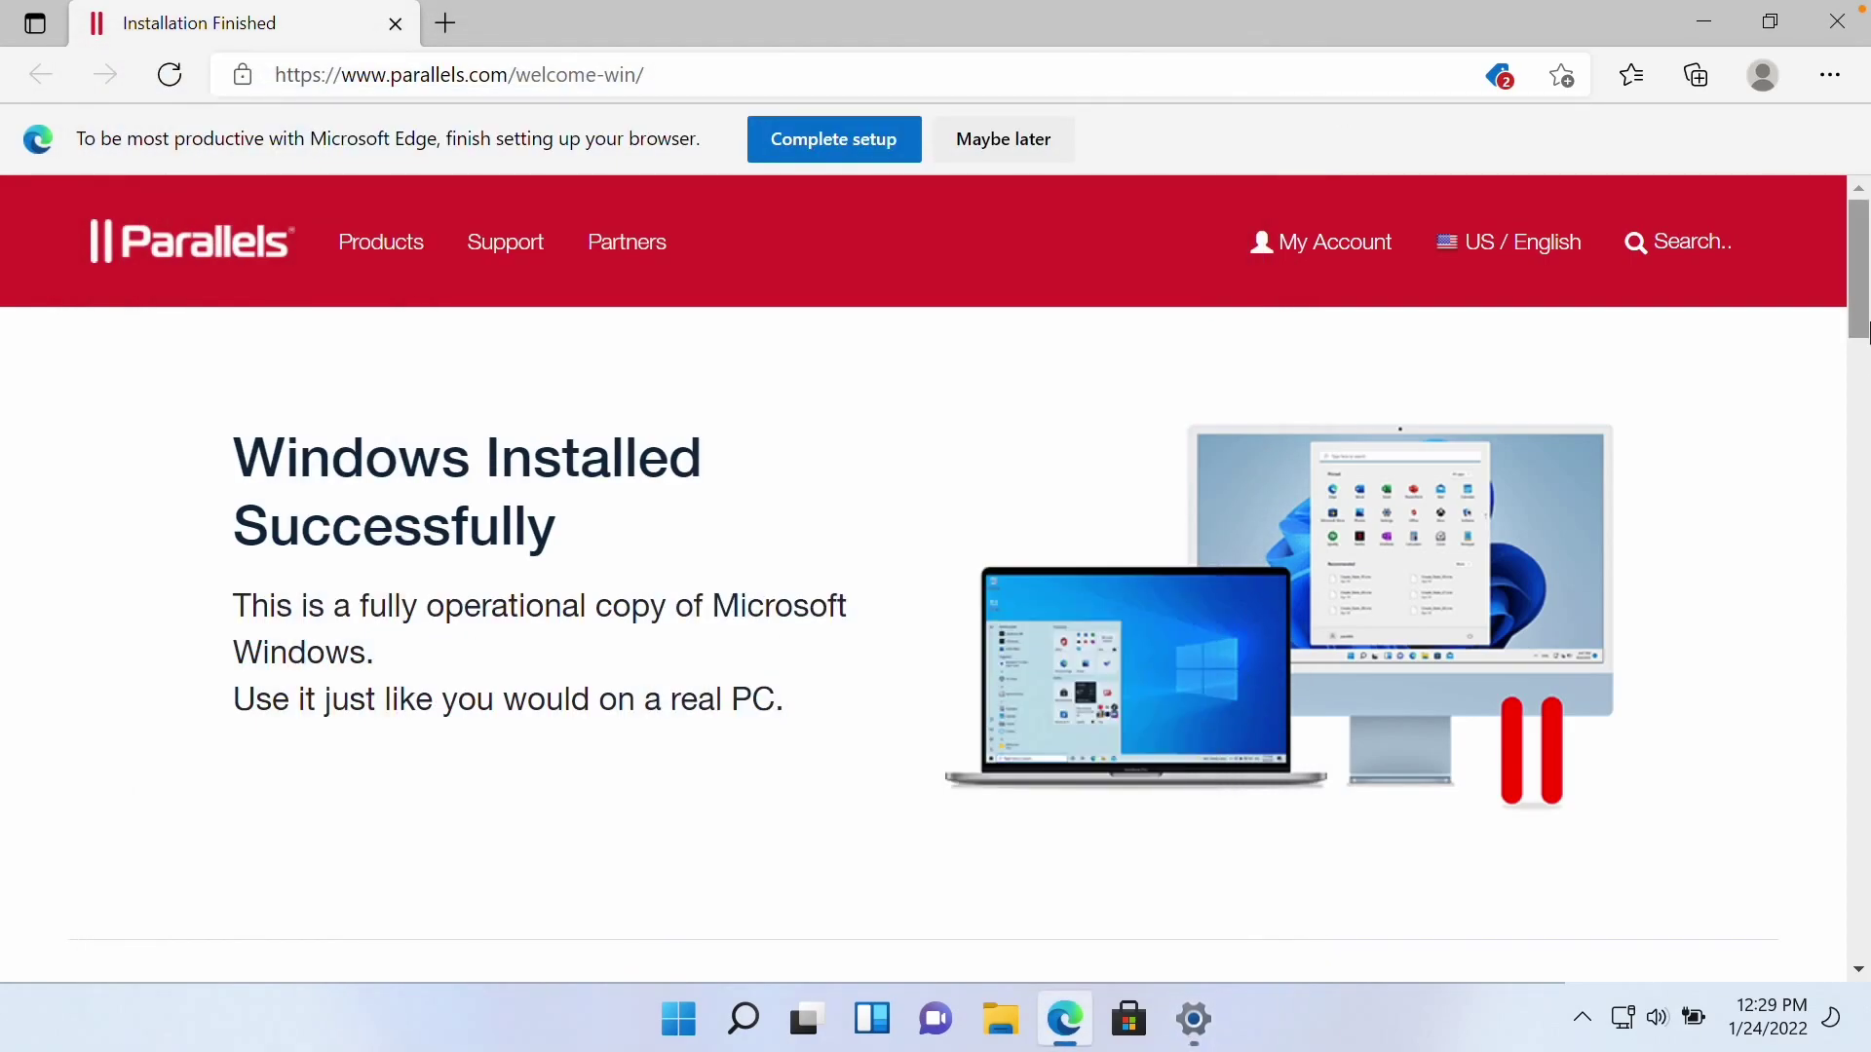
{"action": "left_click", "coordinate": [1863, 13]}
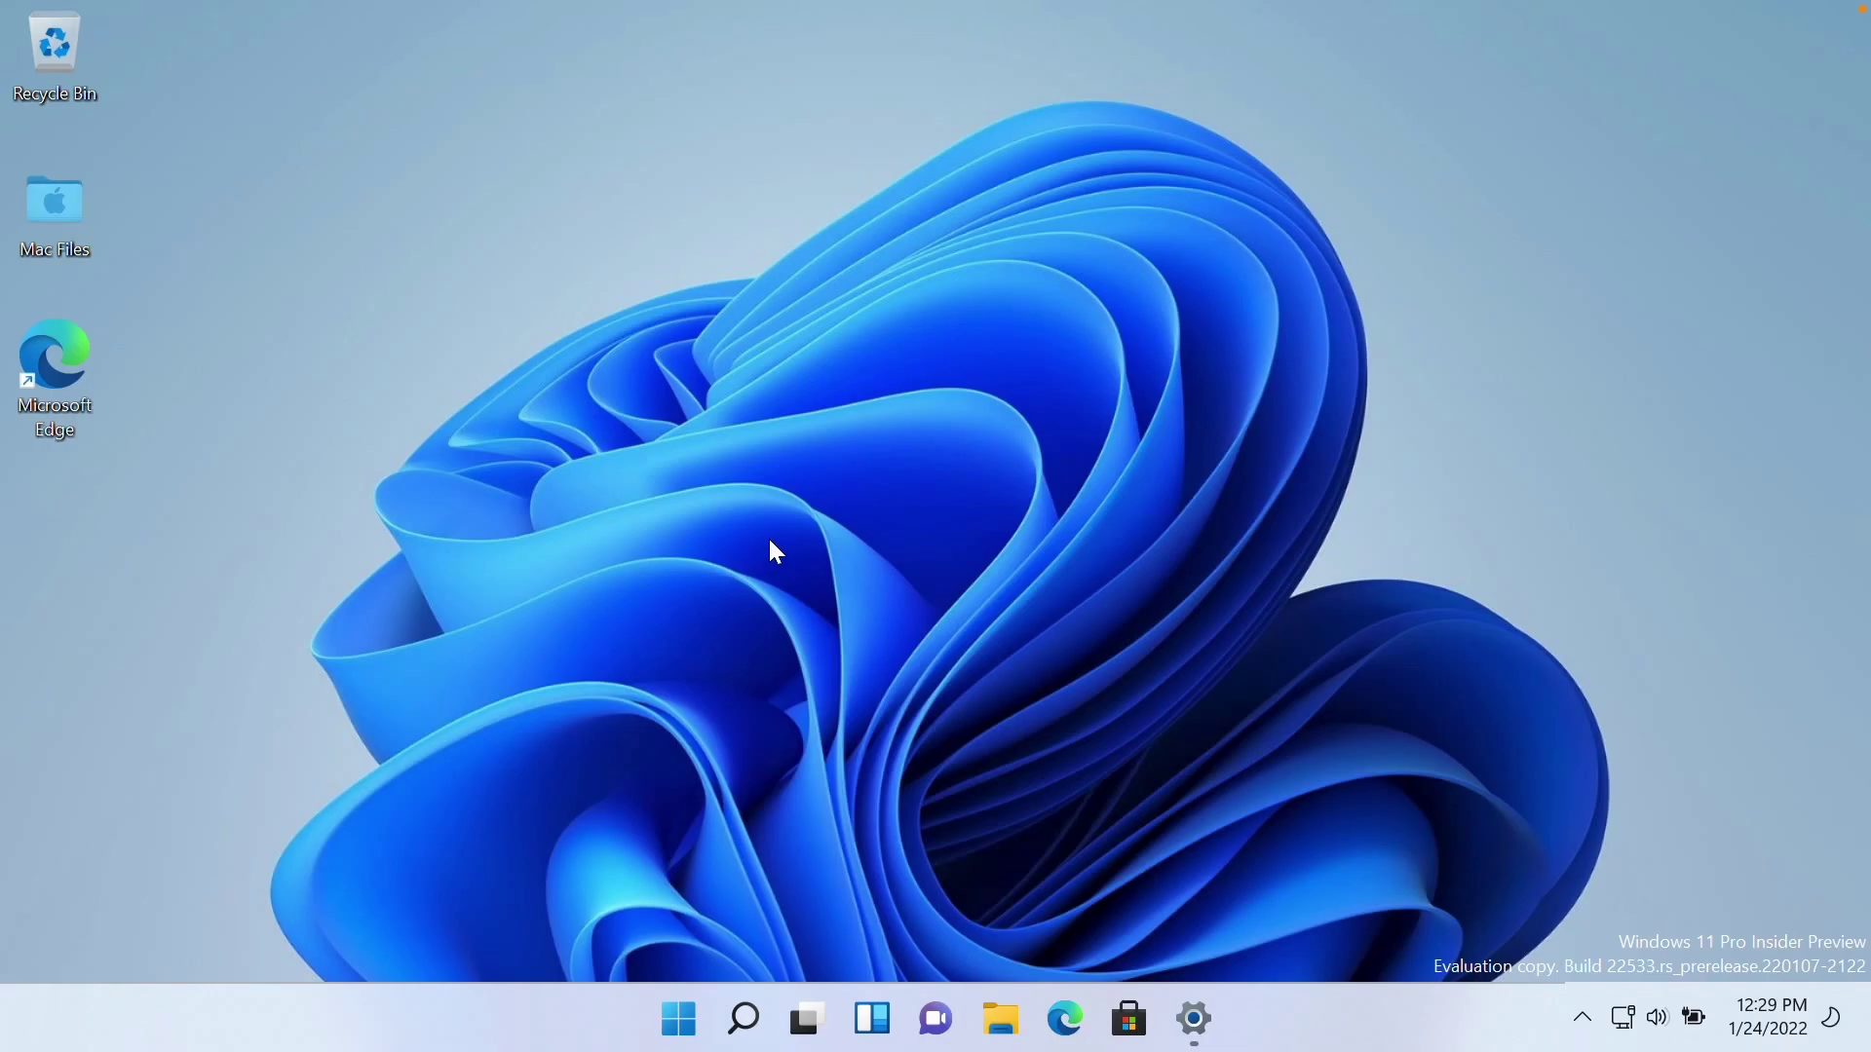
Close Settings, change the display scale from 150% to 100% in Display settings, then close it
{"action": "left_click", "coordinate": [1192, 1018]}
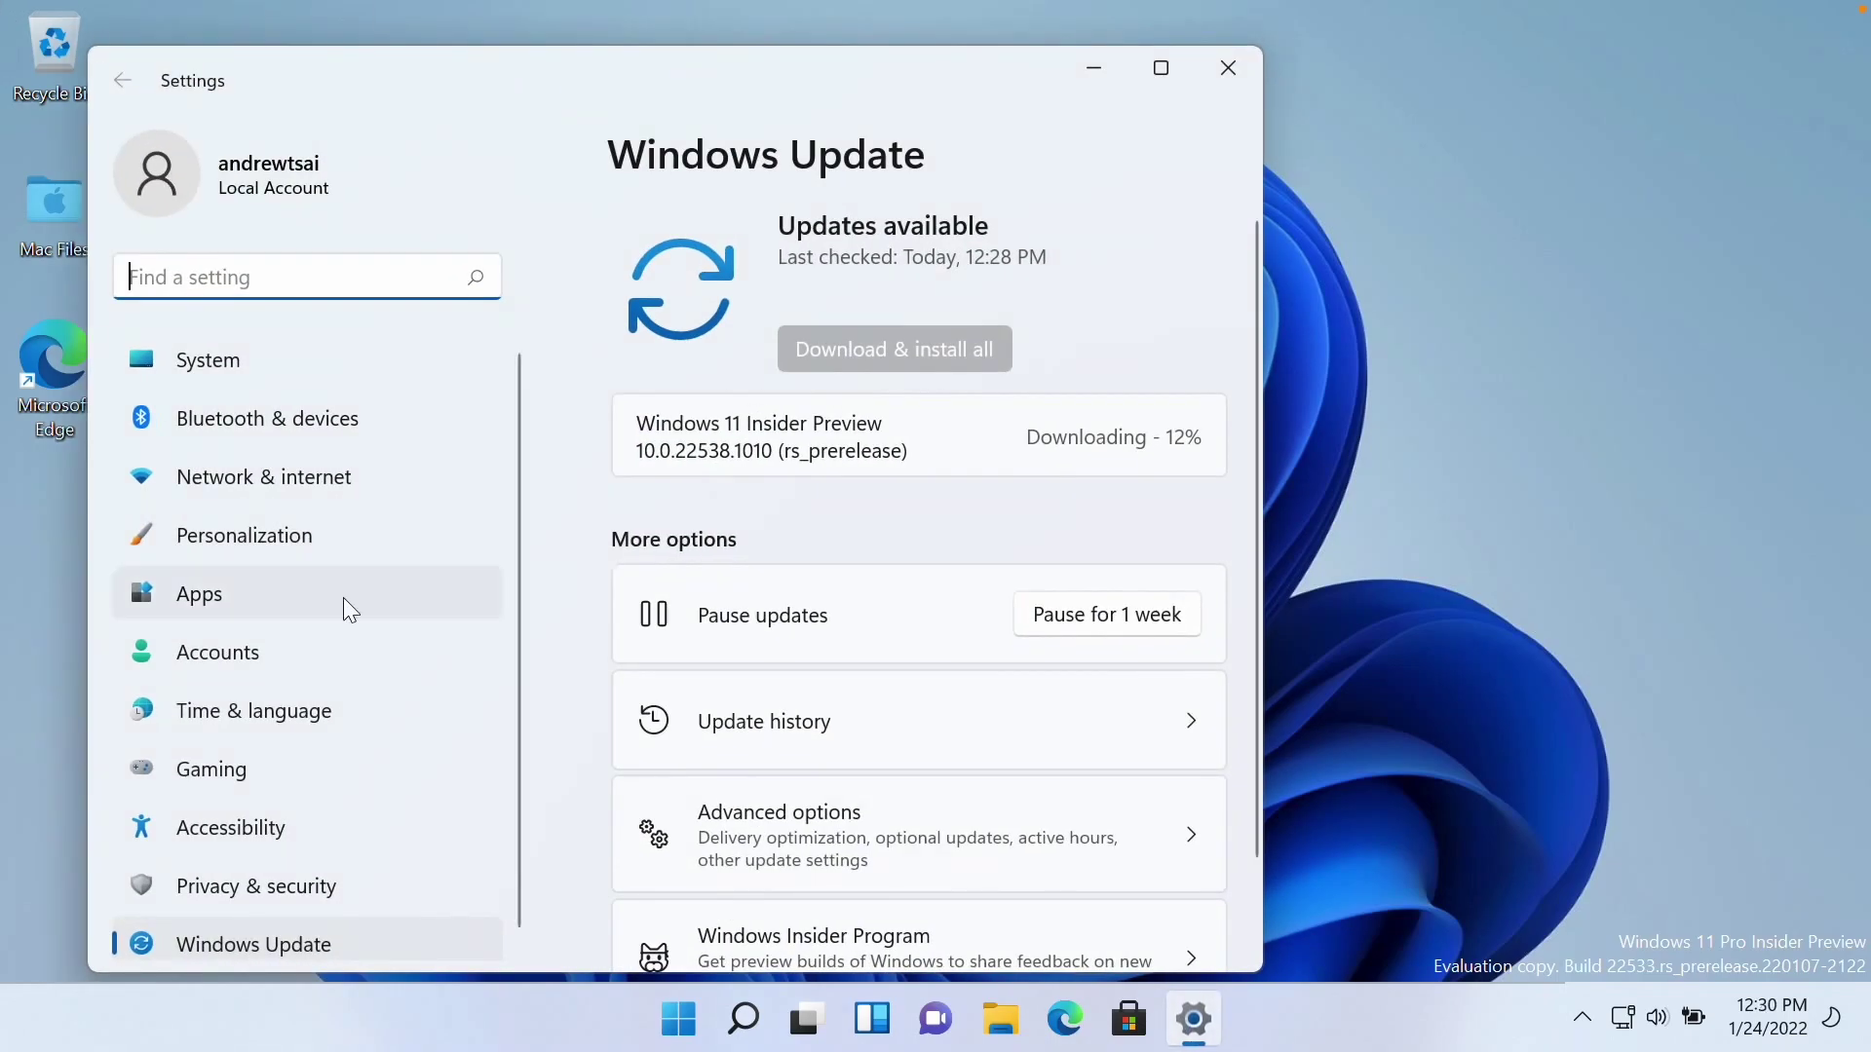
{"action": "key", "text": "alt+F4"}
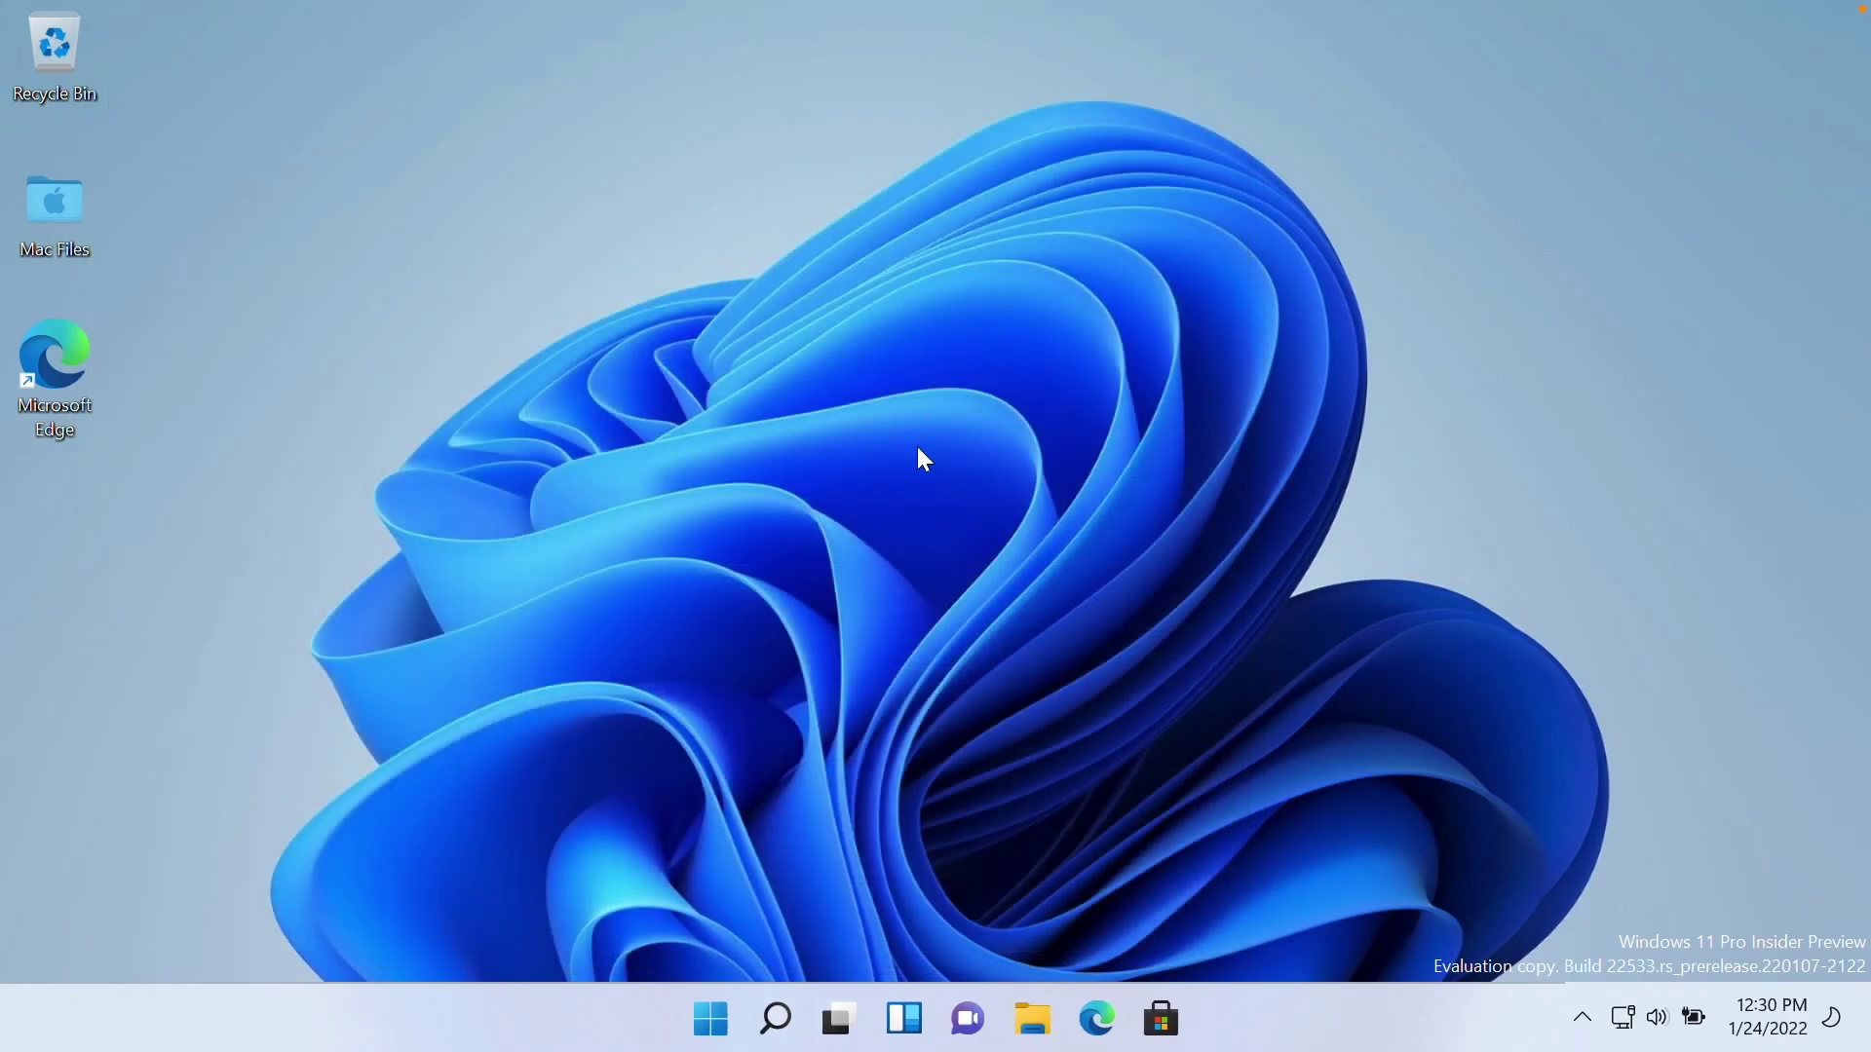
{"action": "right_click", "coordinate": [978, 438]}
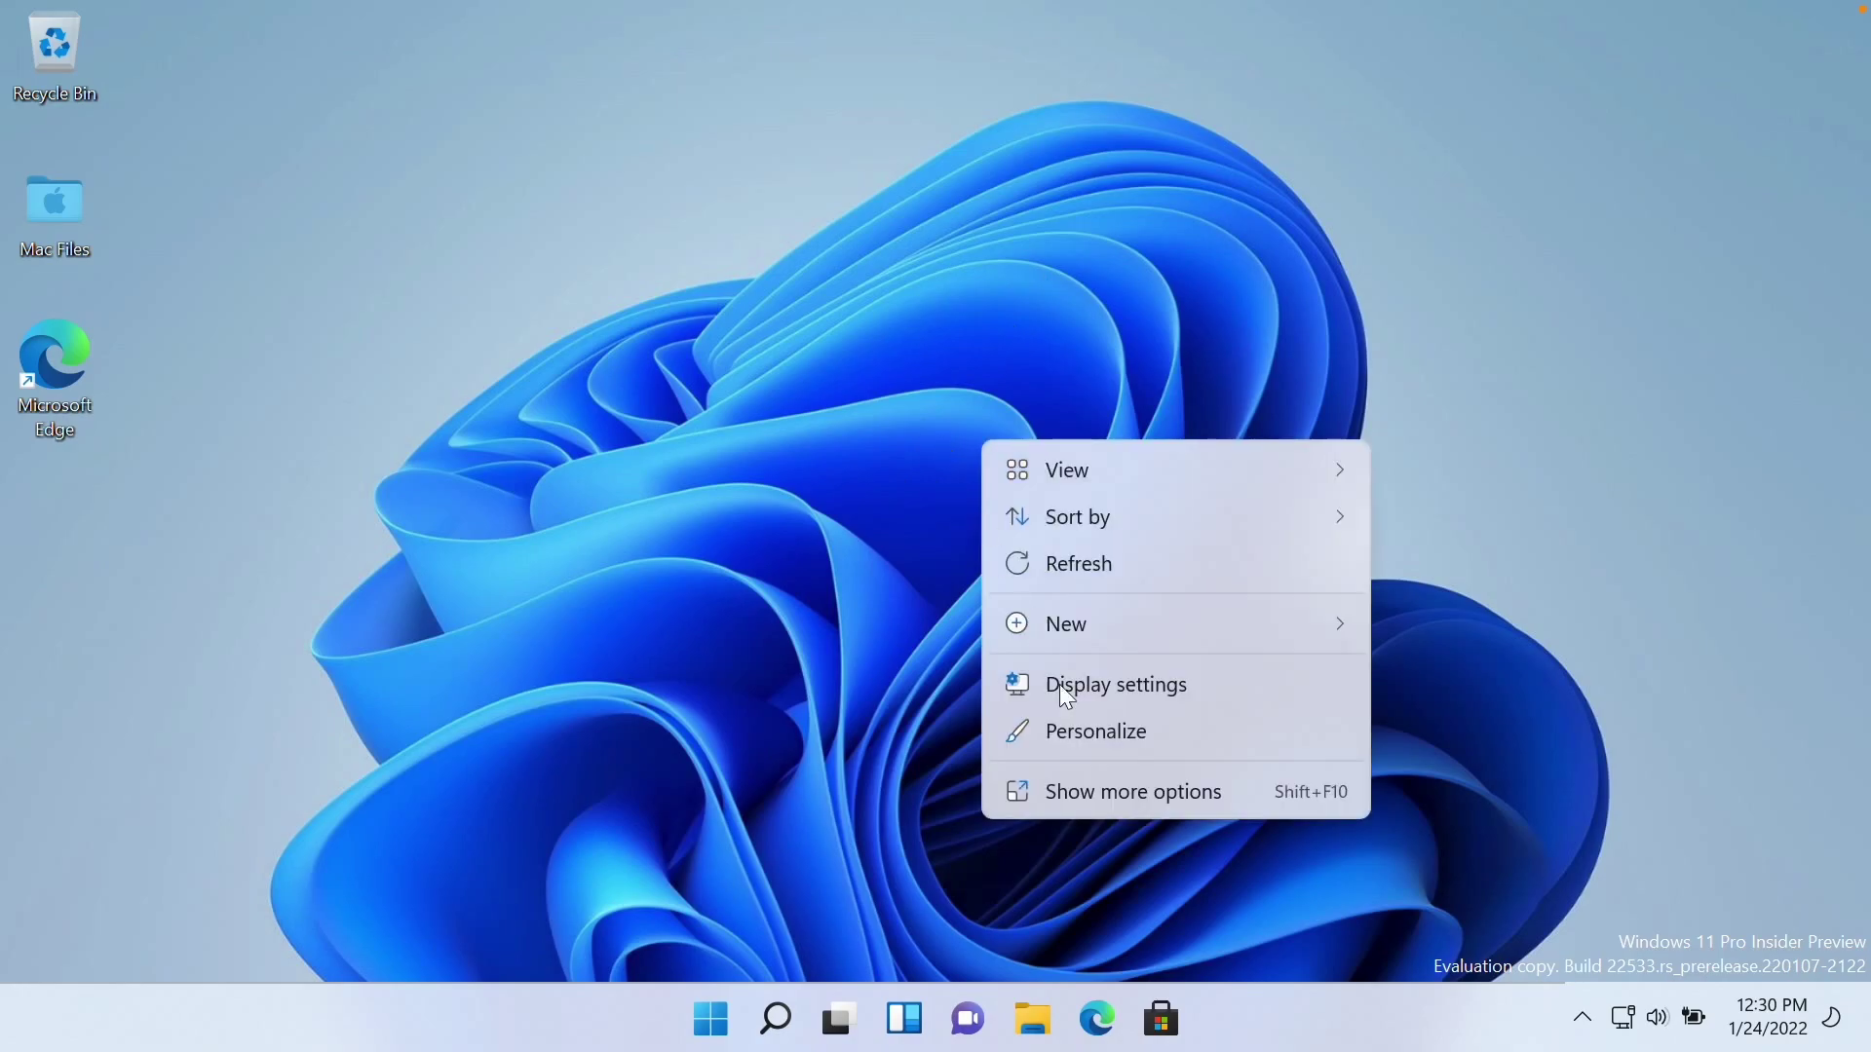
{"action": "left_click", "coordinate": [1105, 701]}
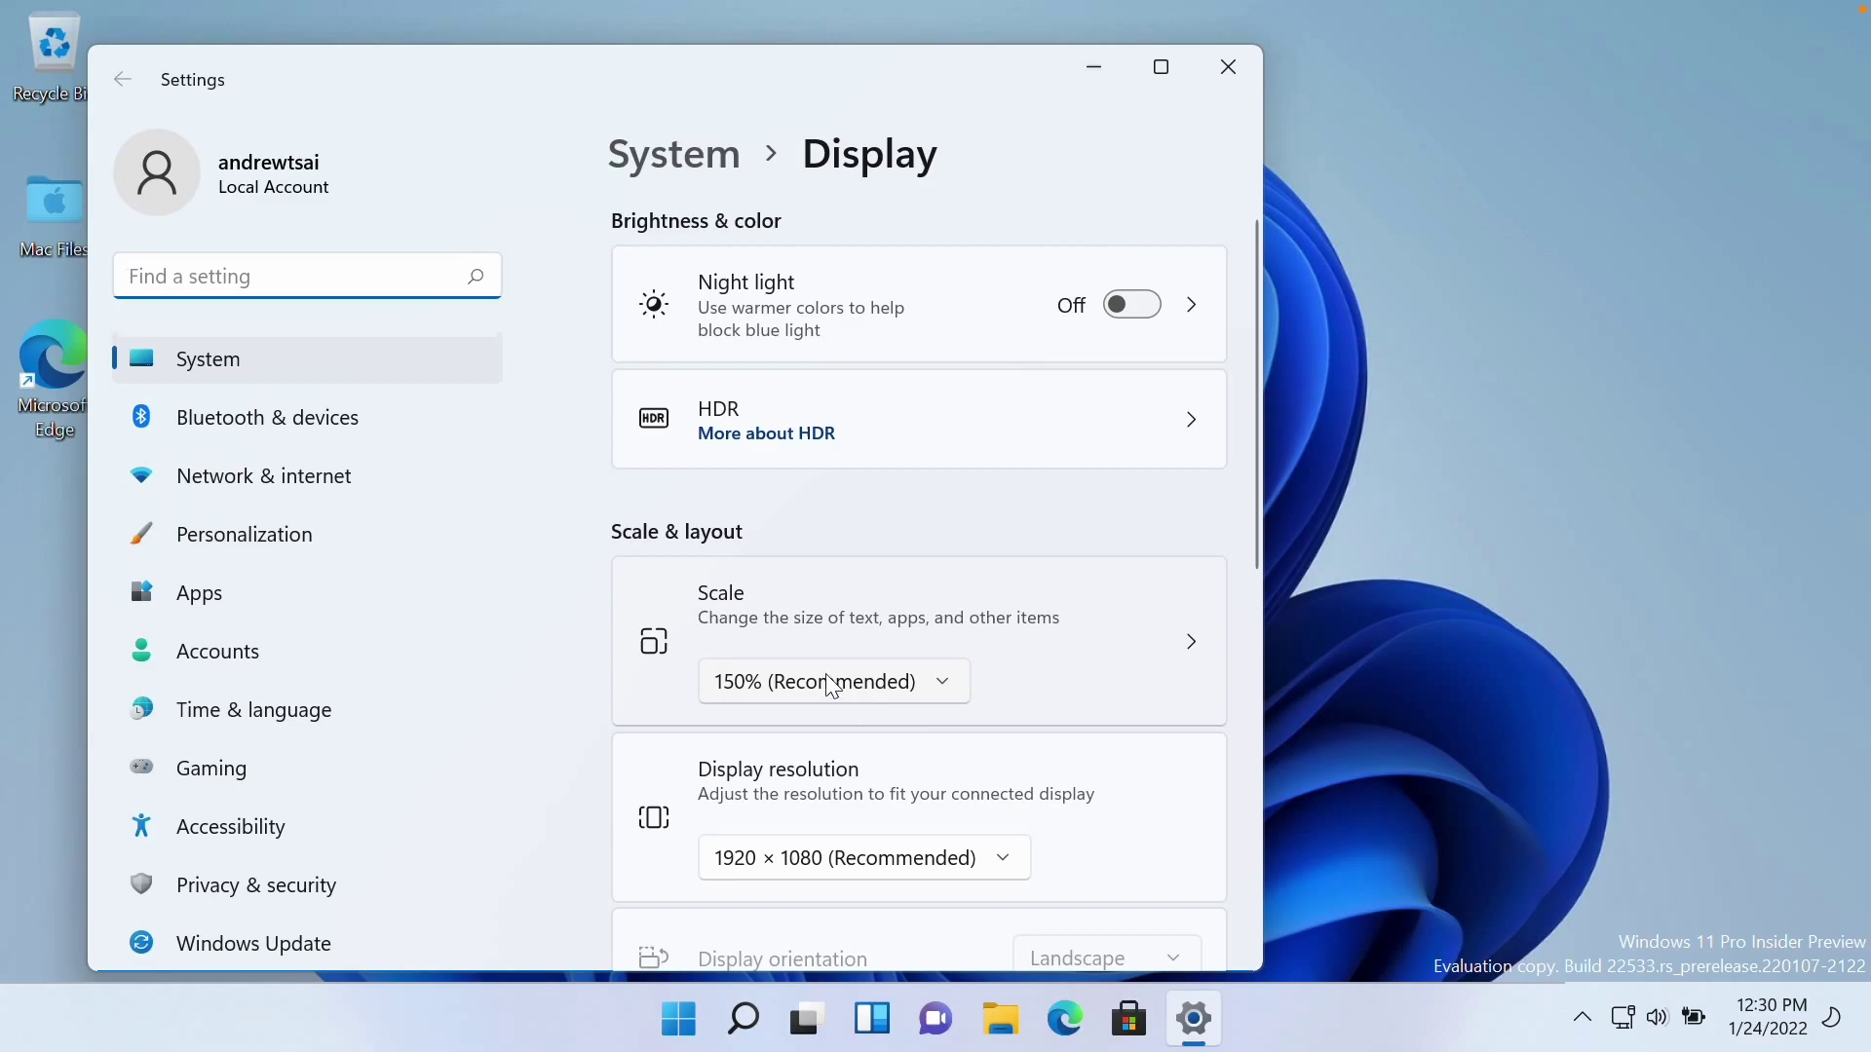
{"action": "left_click", "coordinate": [828, 682]}
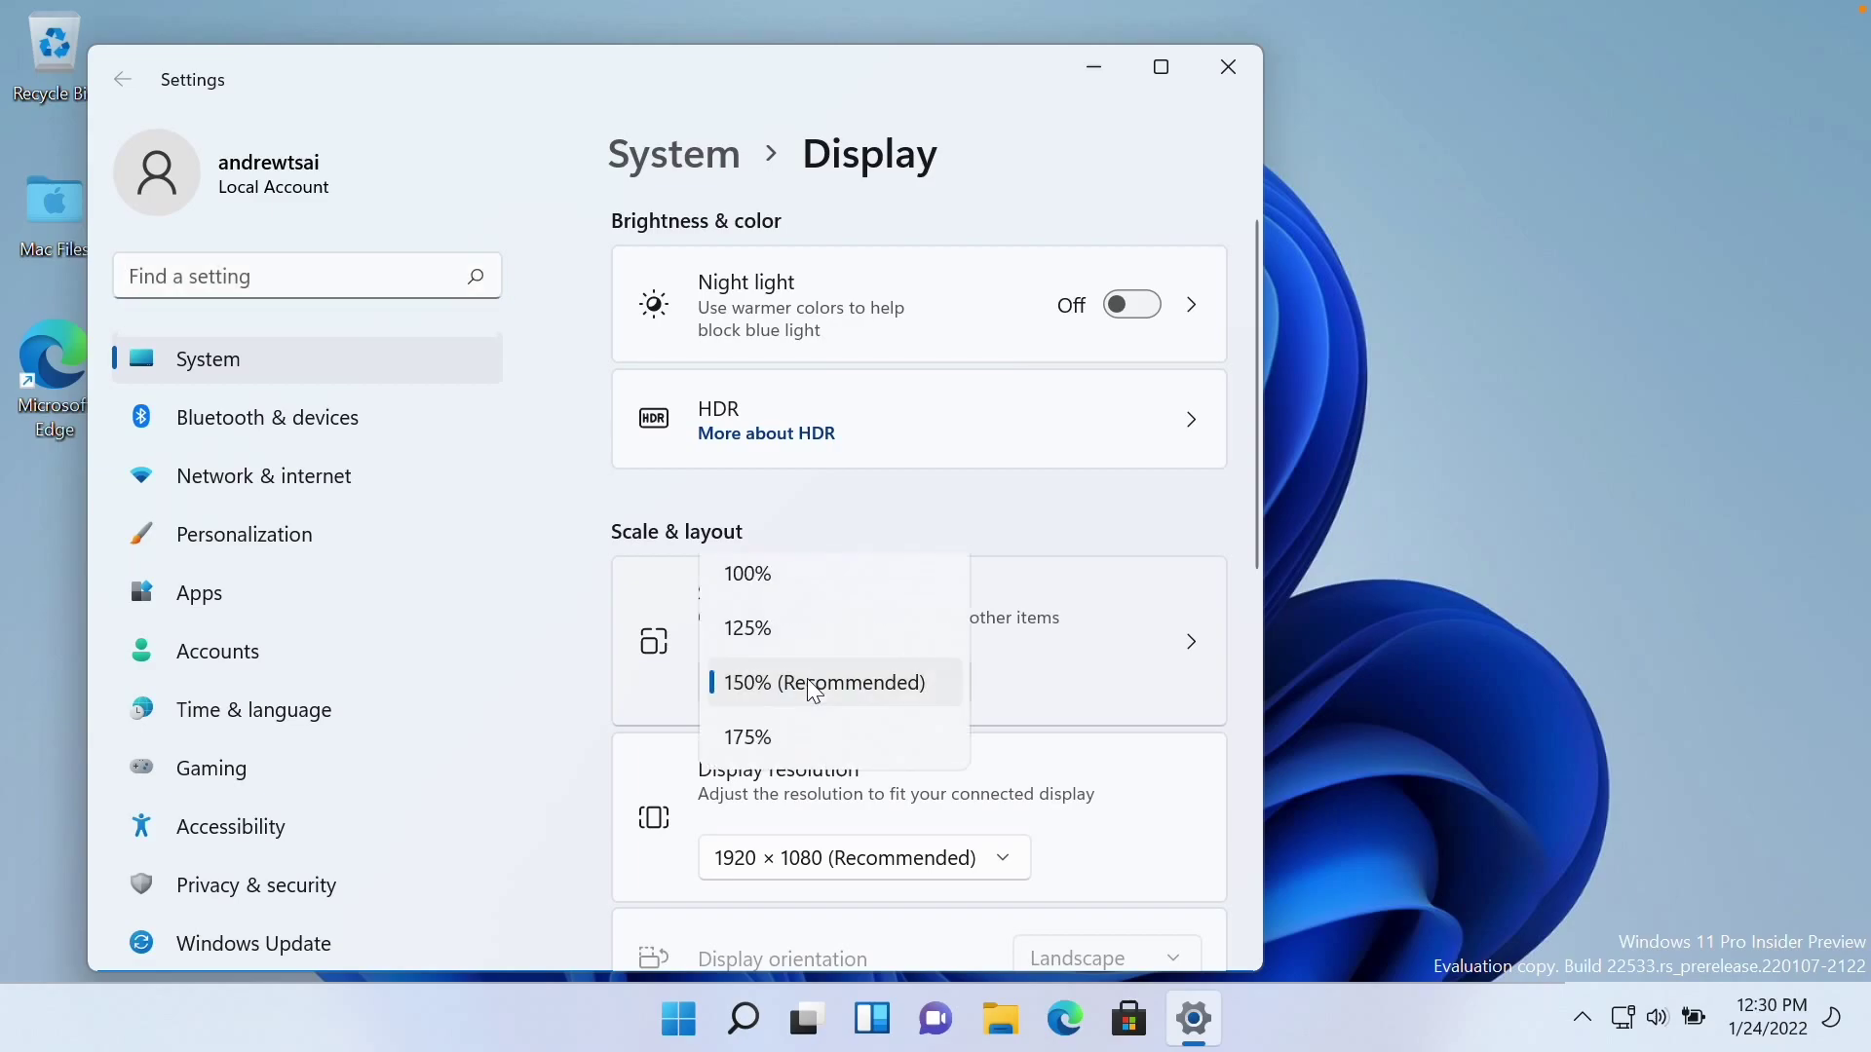
{"action": "left_click", "coordinate": [778, 582]}
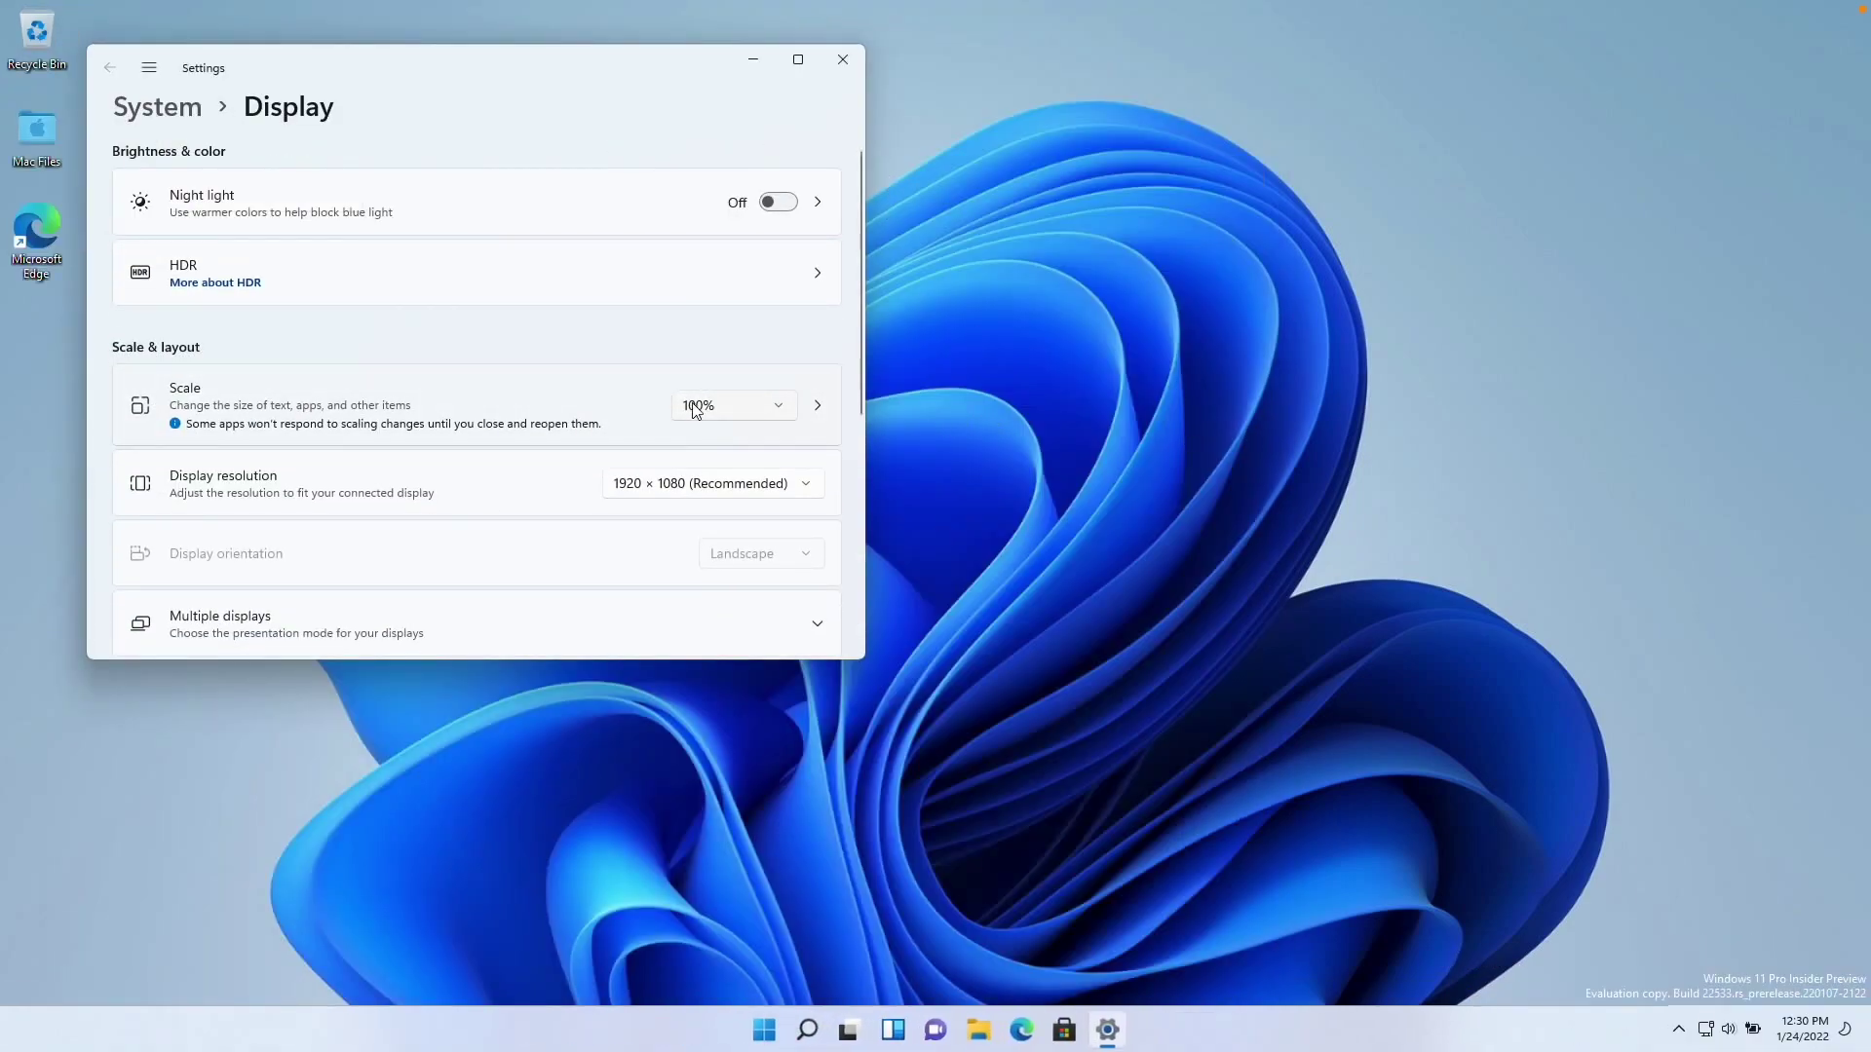
{"action": "left_click", "coordinate": [845, 55]}
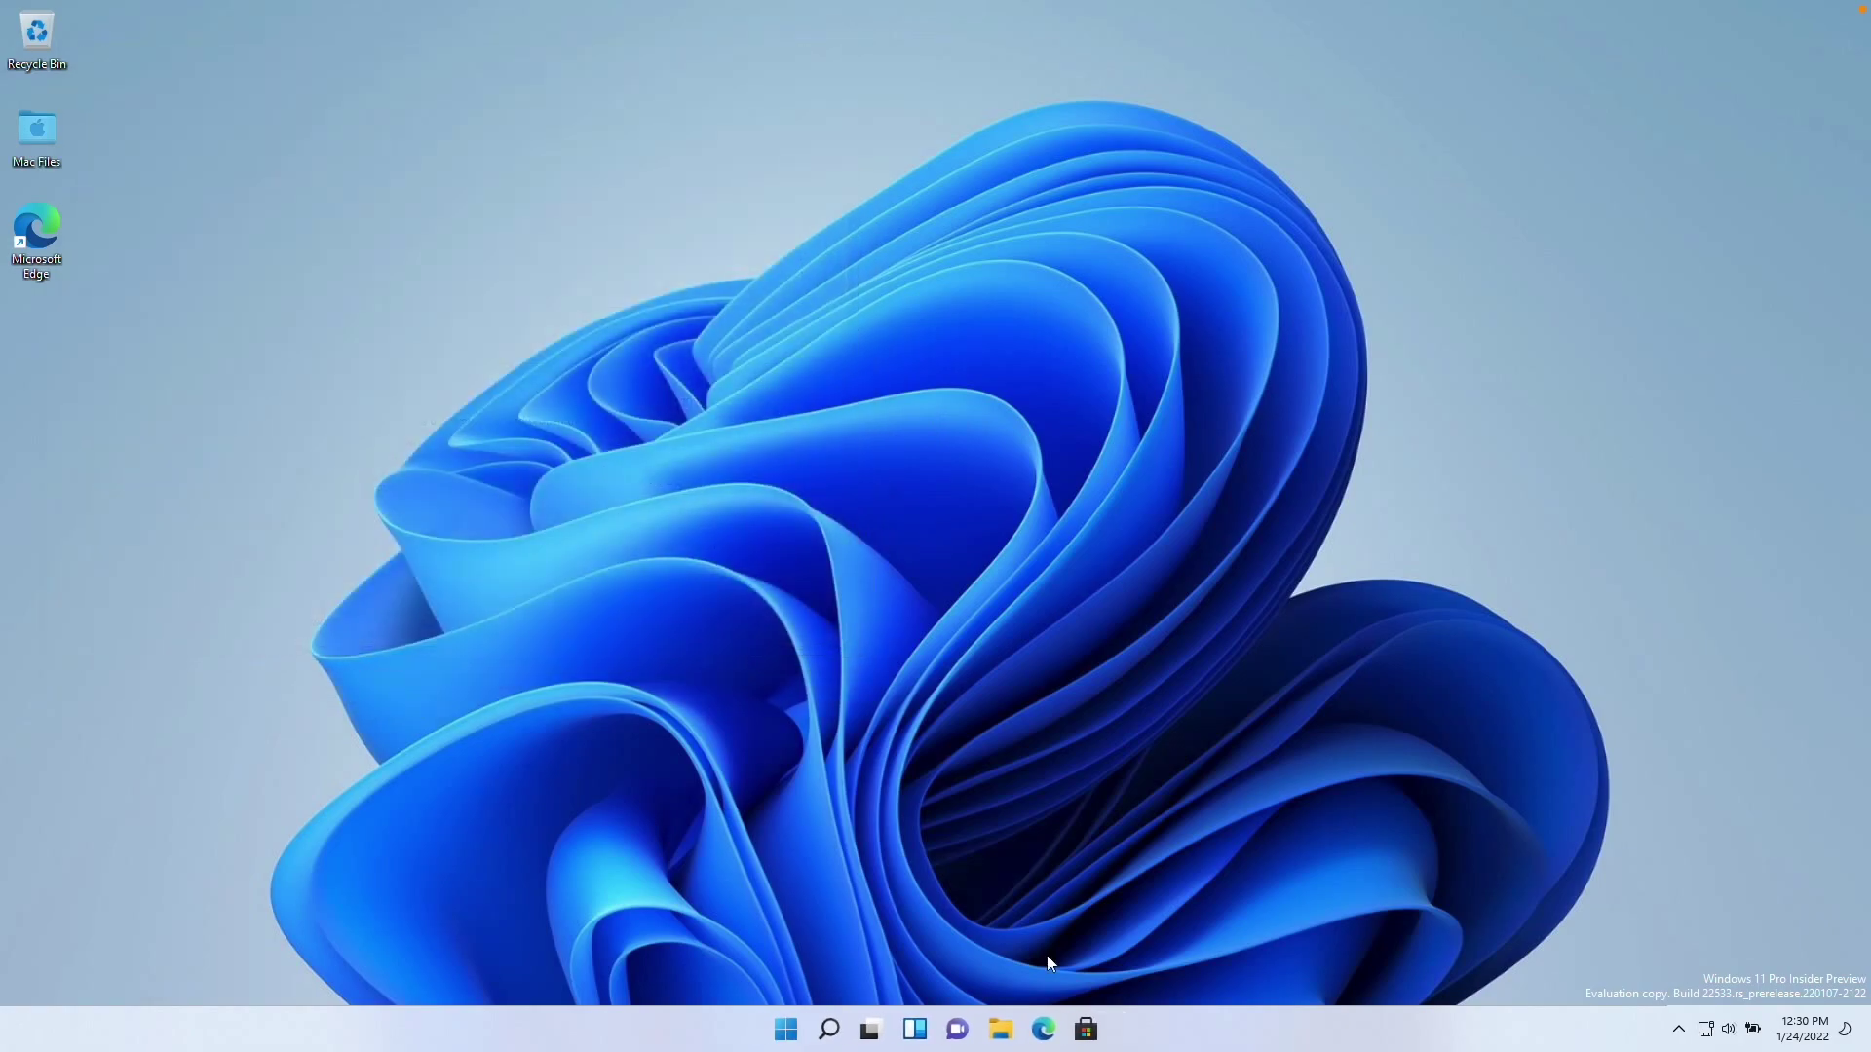
Download SteamSetup.exe from steampowered.com in Edge and run it, approving the UAC prompt
{"action": "left_click", "coordinate": [1044, 1030]}
{"action": "type", "text": "steampowered.com"}
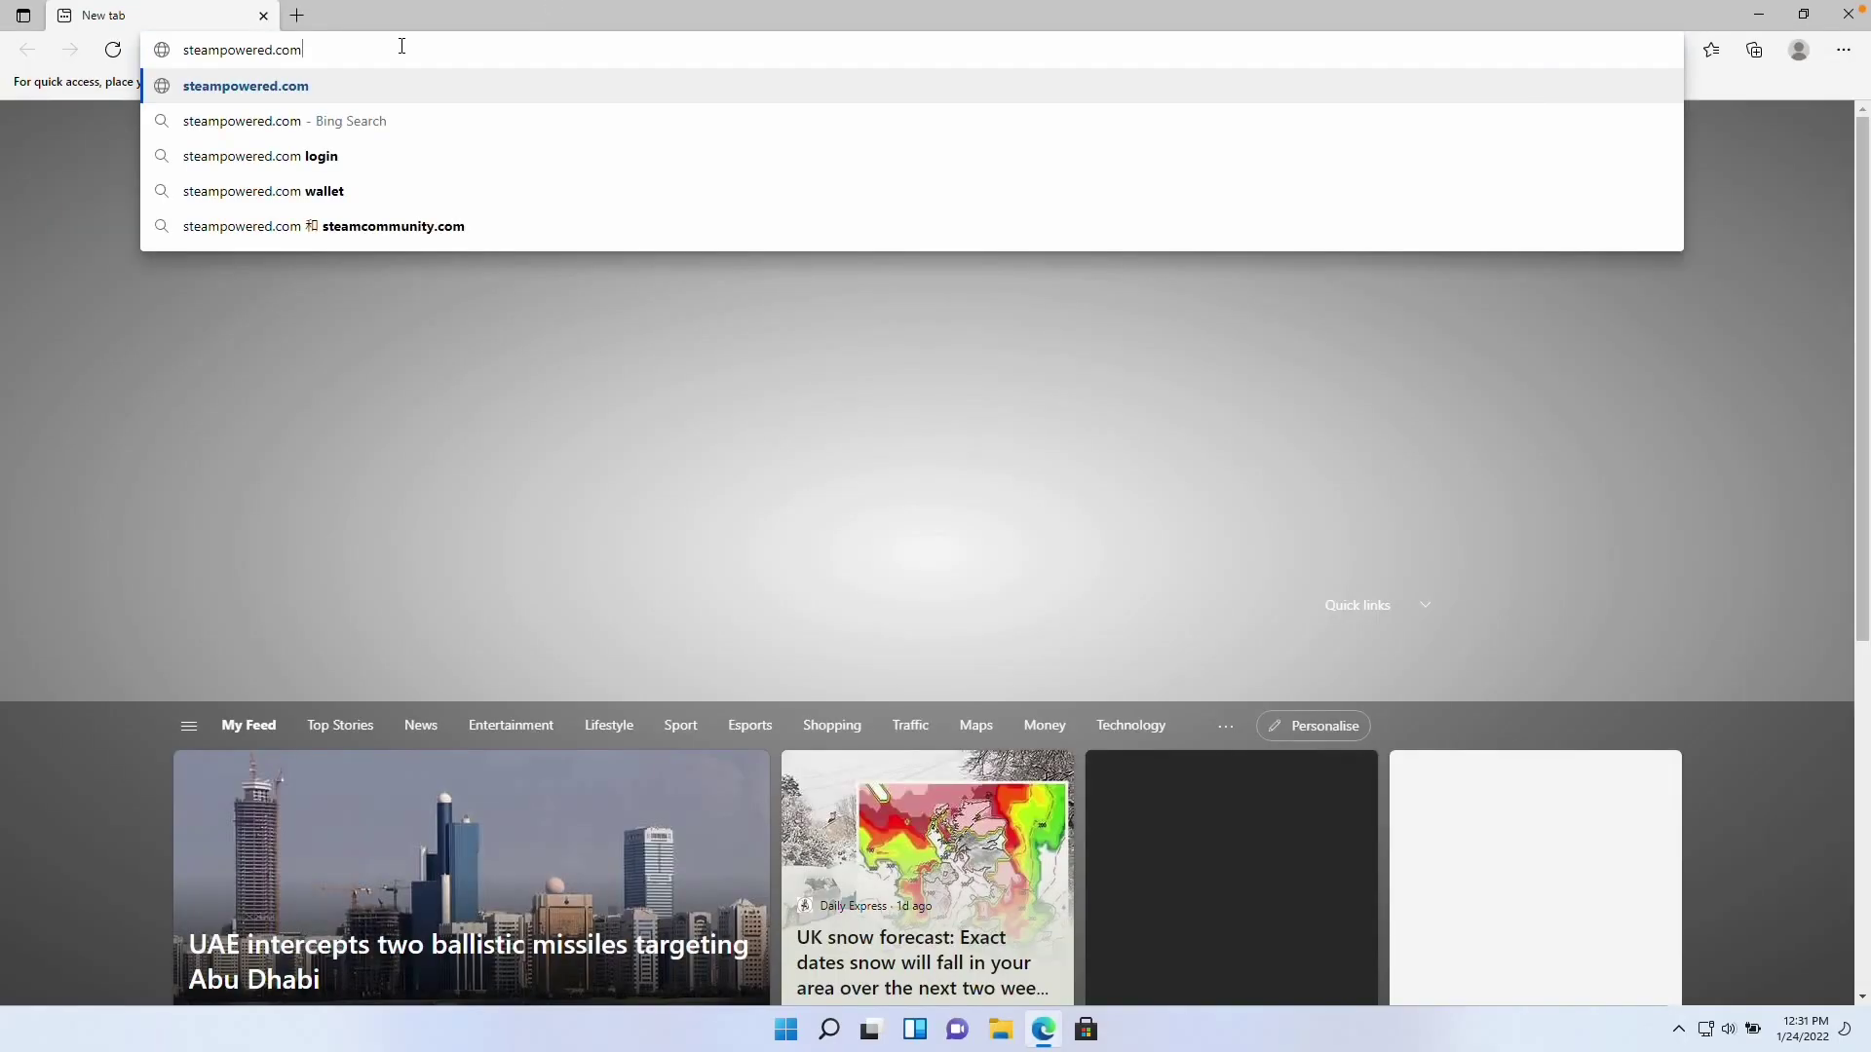
{"action": "key", "text": "Return"}
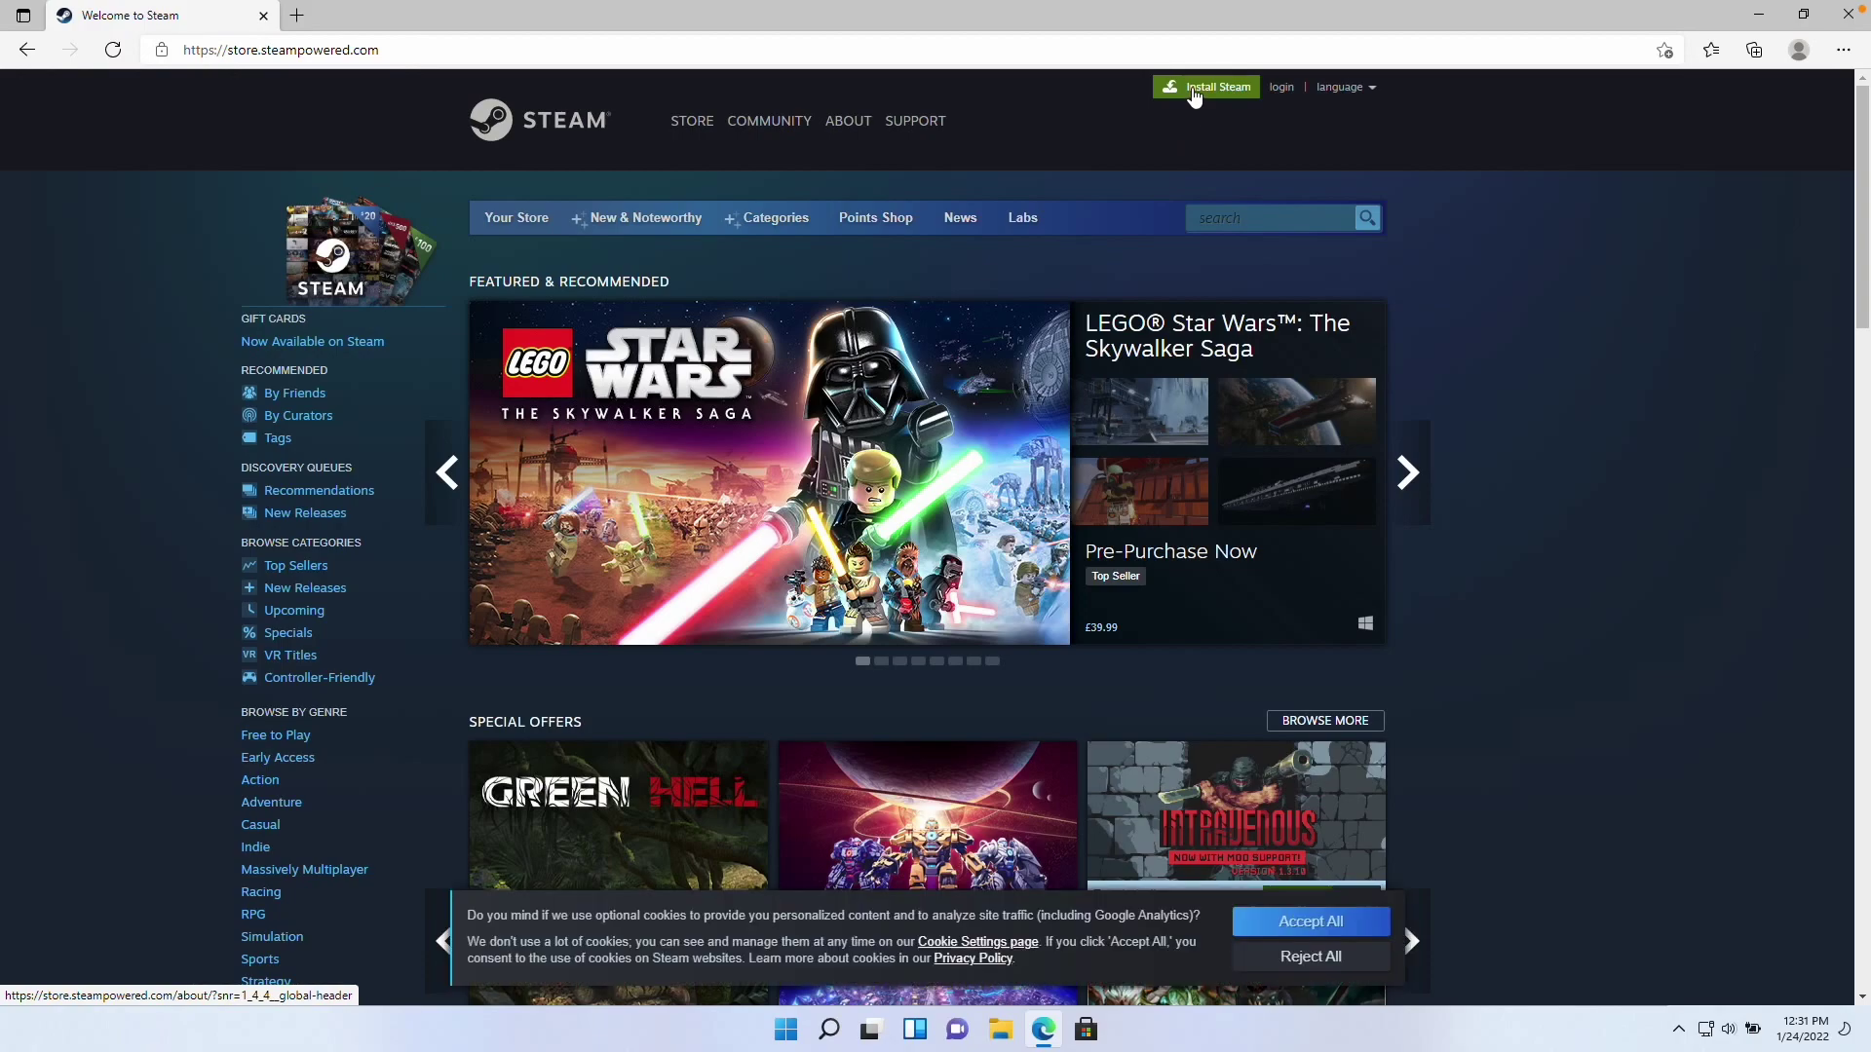
{"action": "left_click", "coordinate": [1191, 86]}
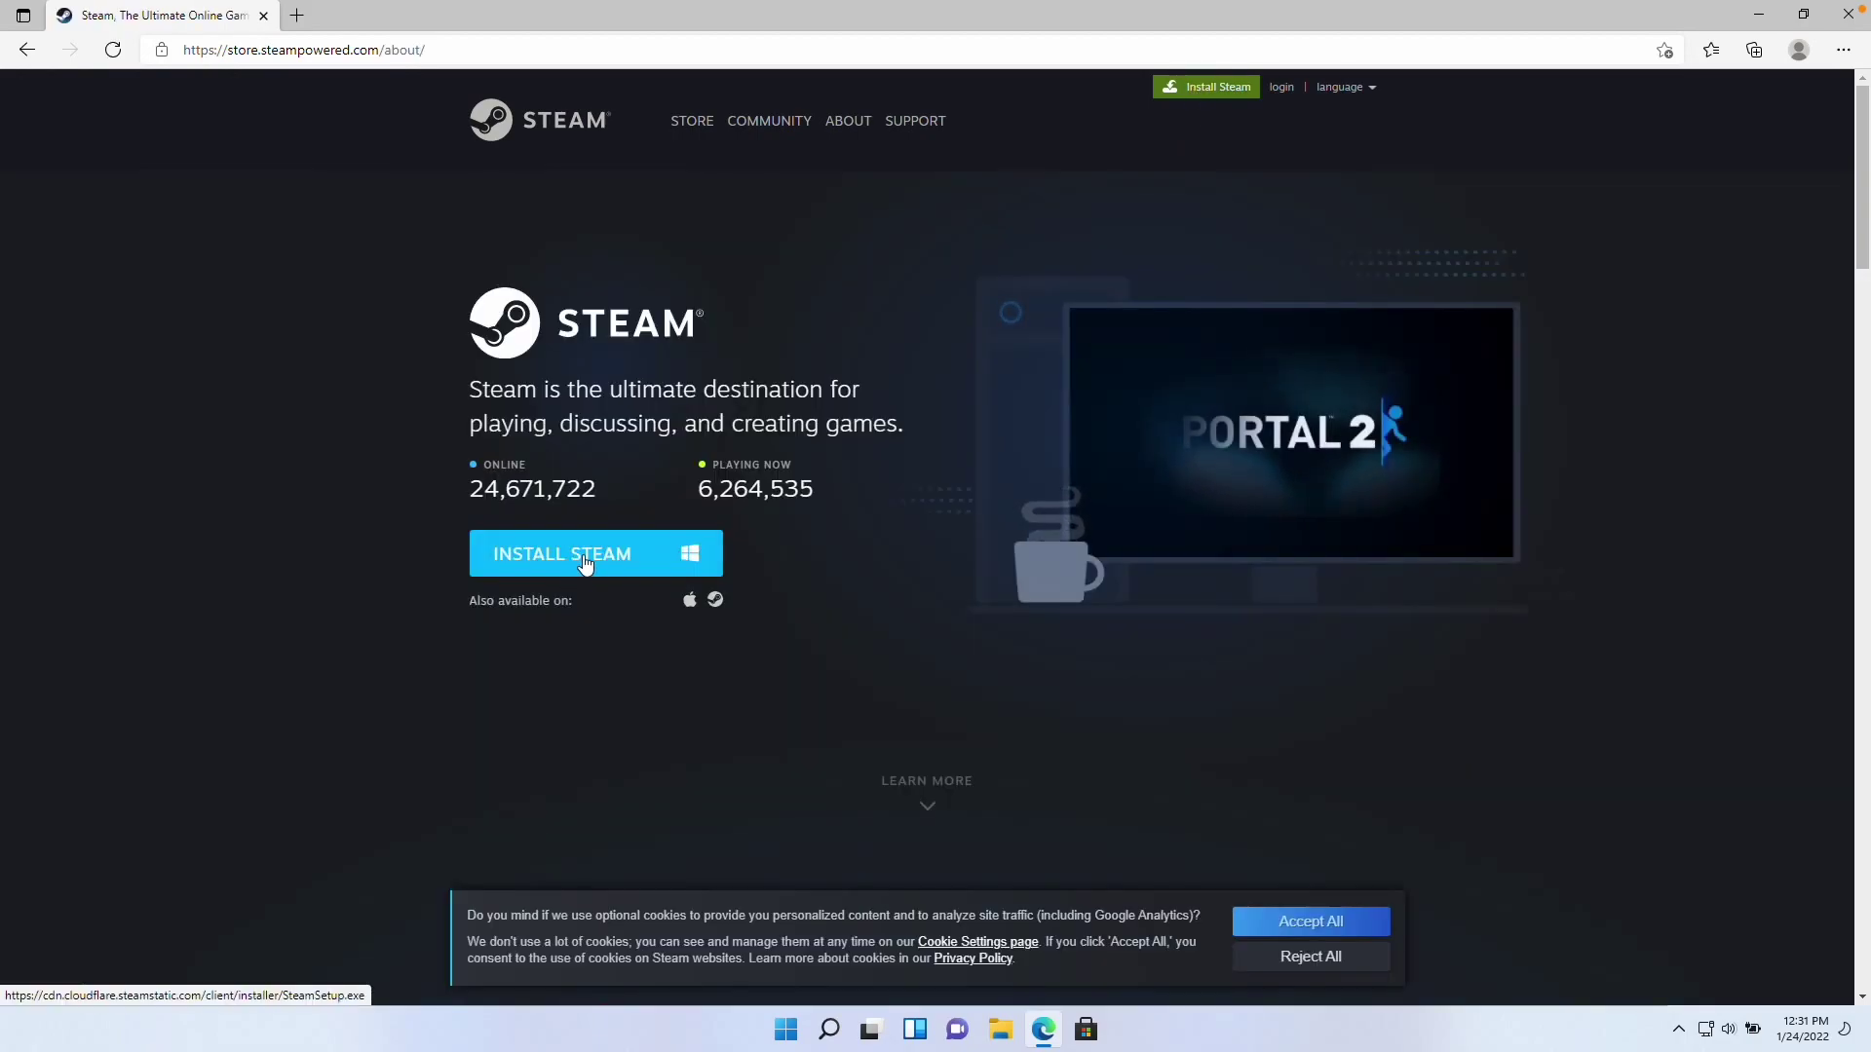
{"action": "left_click", "coordinate": [579, 556]}
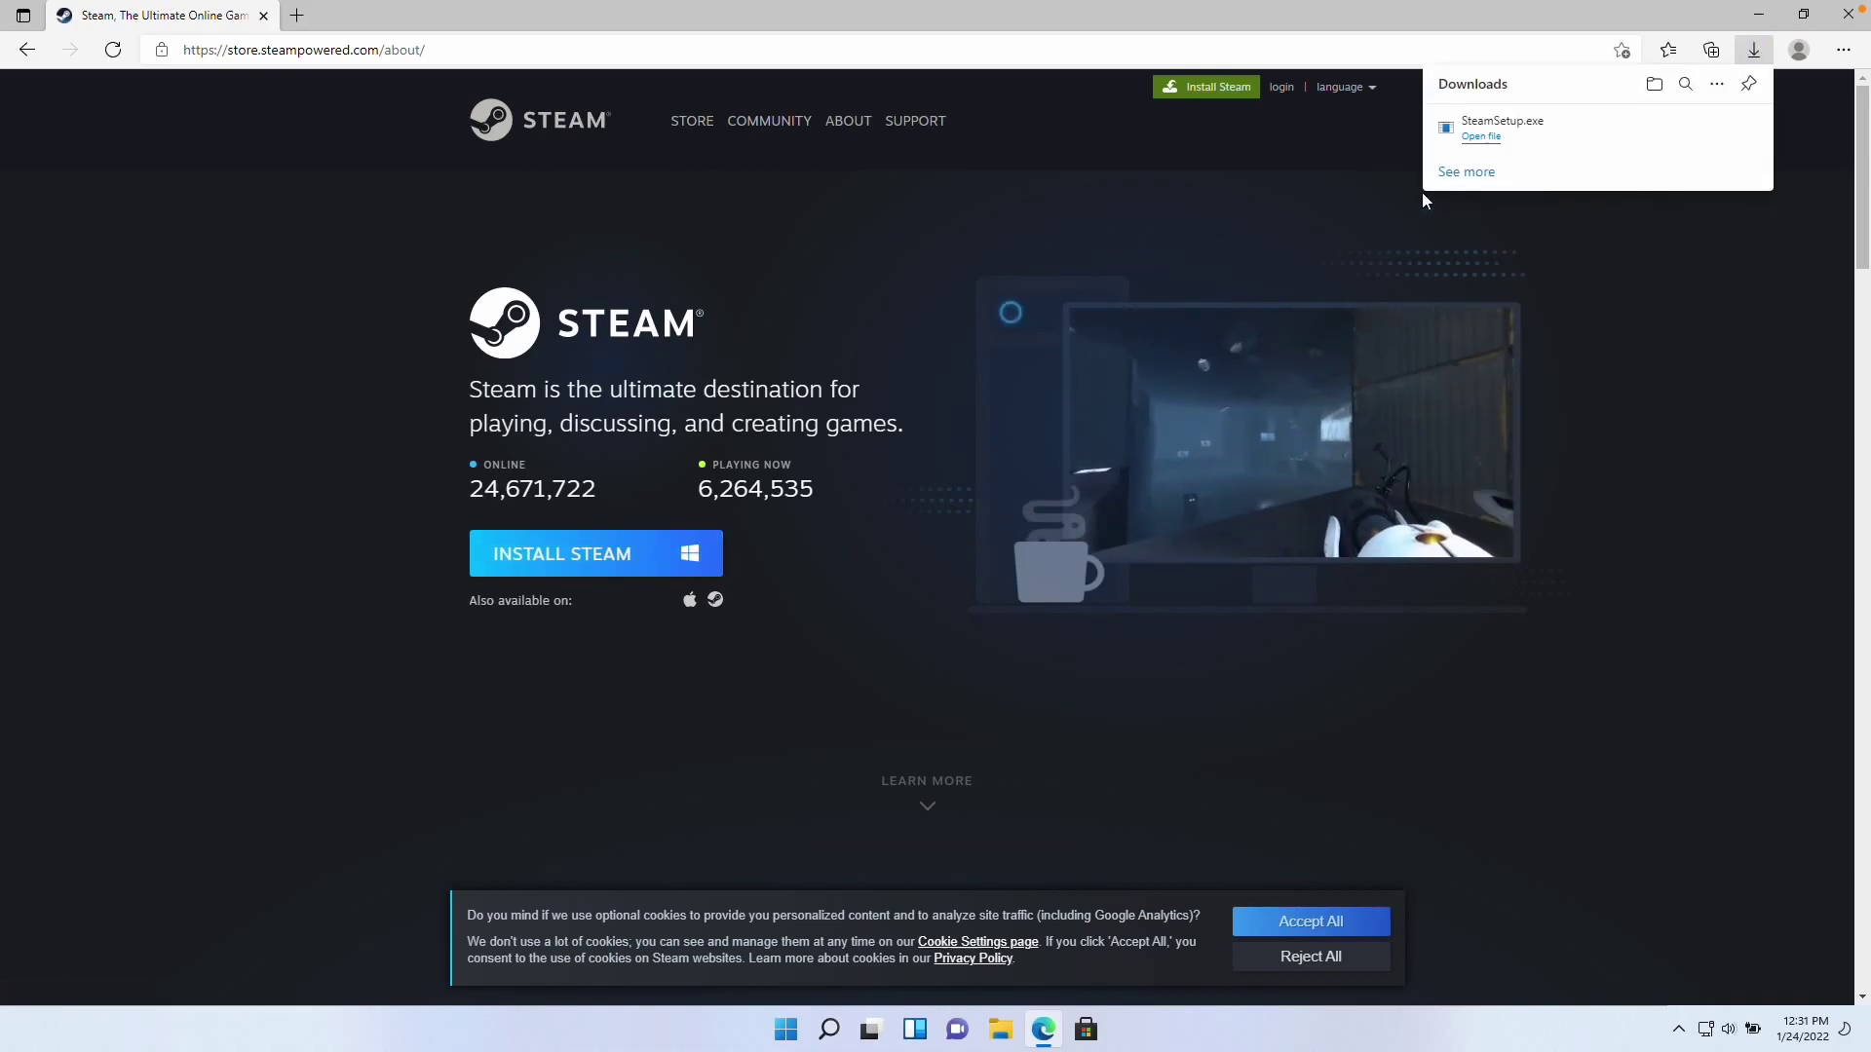
{"action": "left_click", "coordinate": [1483, 137]}
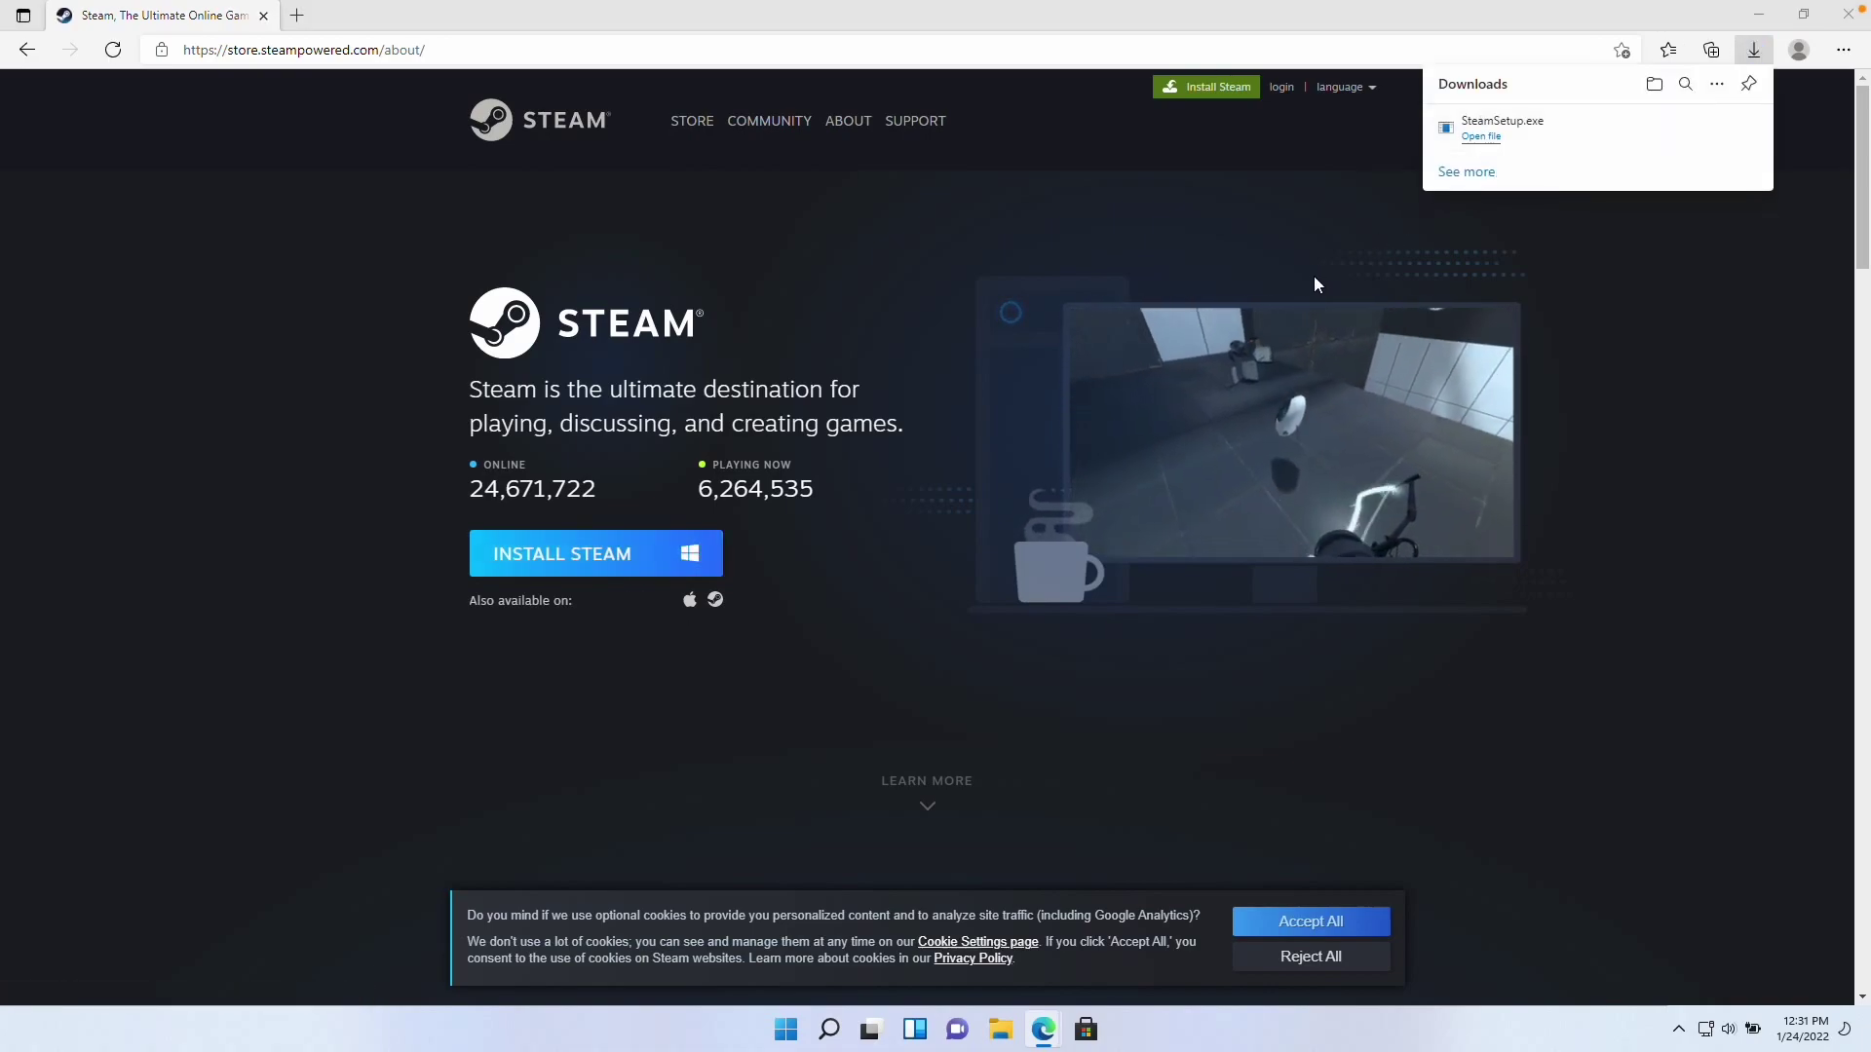
{"action": "left_click", "coordinate": [863, 684]}
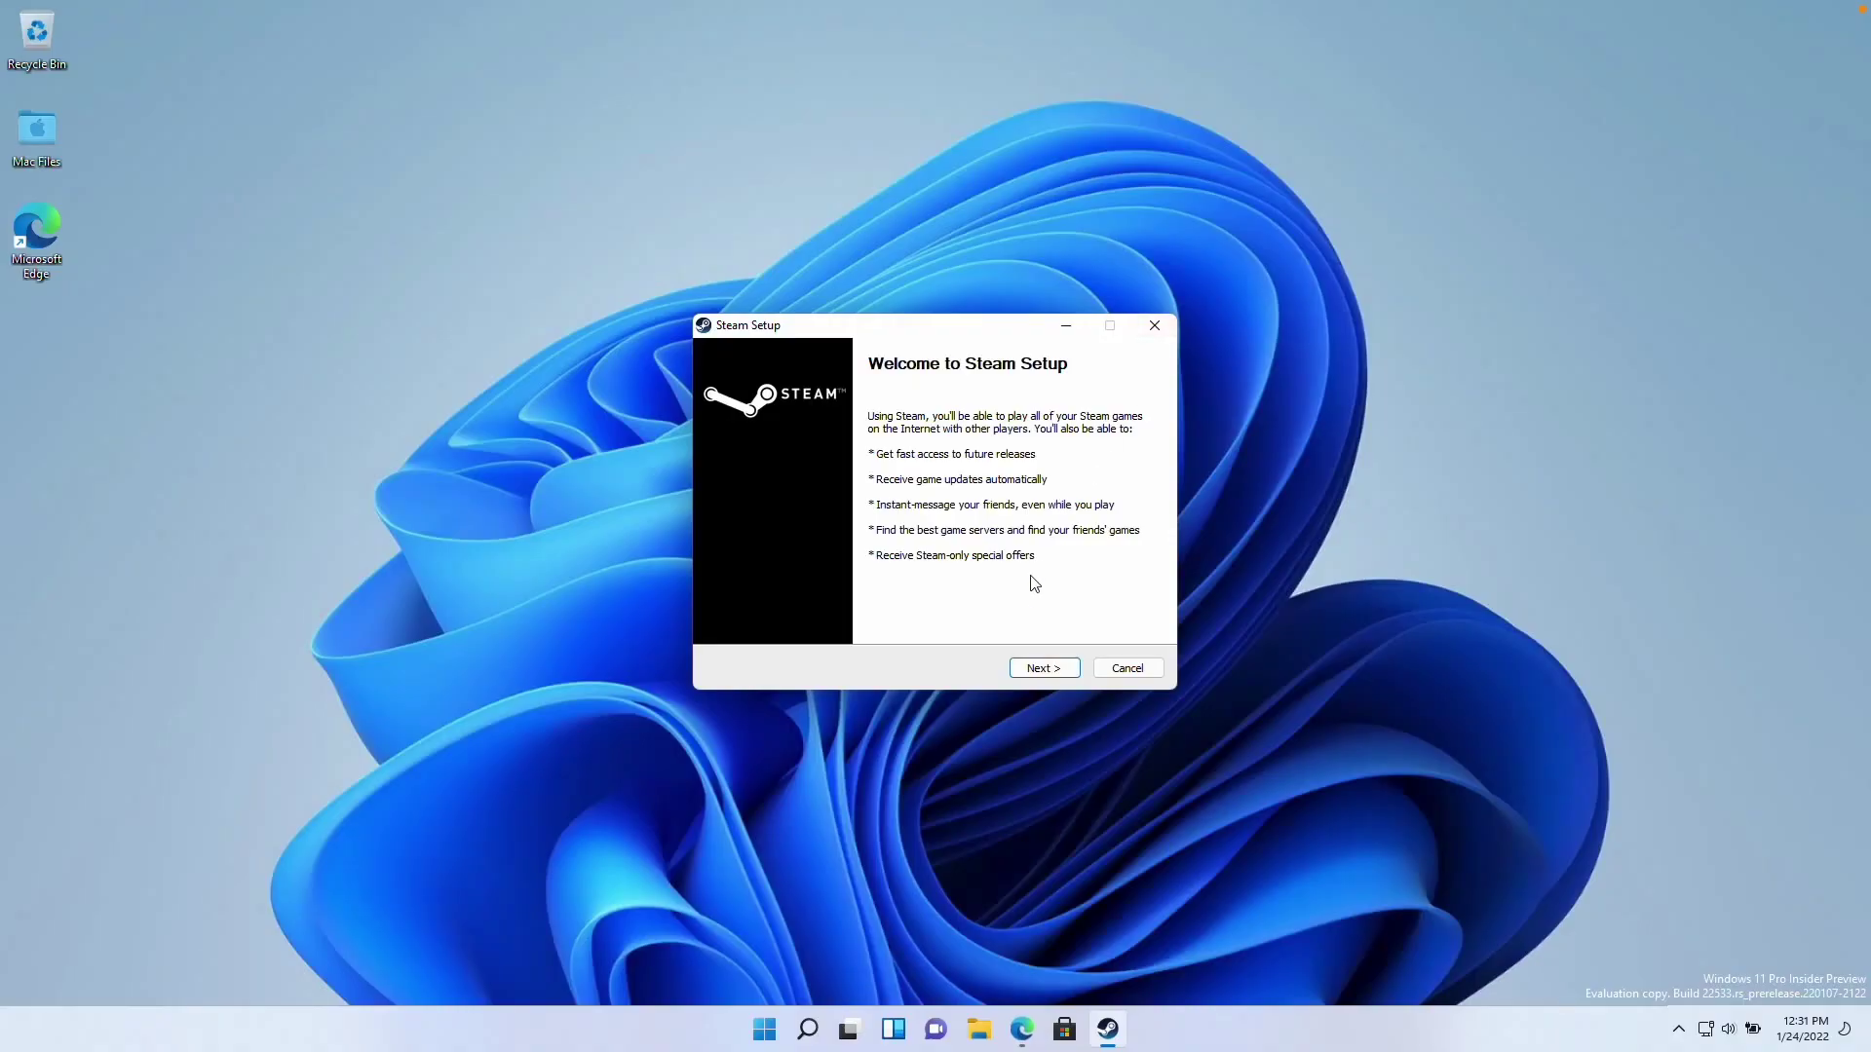
Install Steam with the default language and folder, run it, and choose existing-account login
{"action": "left_click", "coordinate": [1040, 670]}
{"action": "left_click", "coordinate": [1040, 670]}
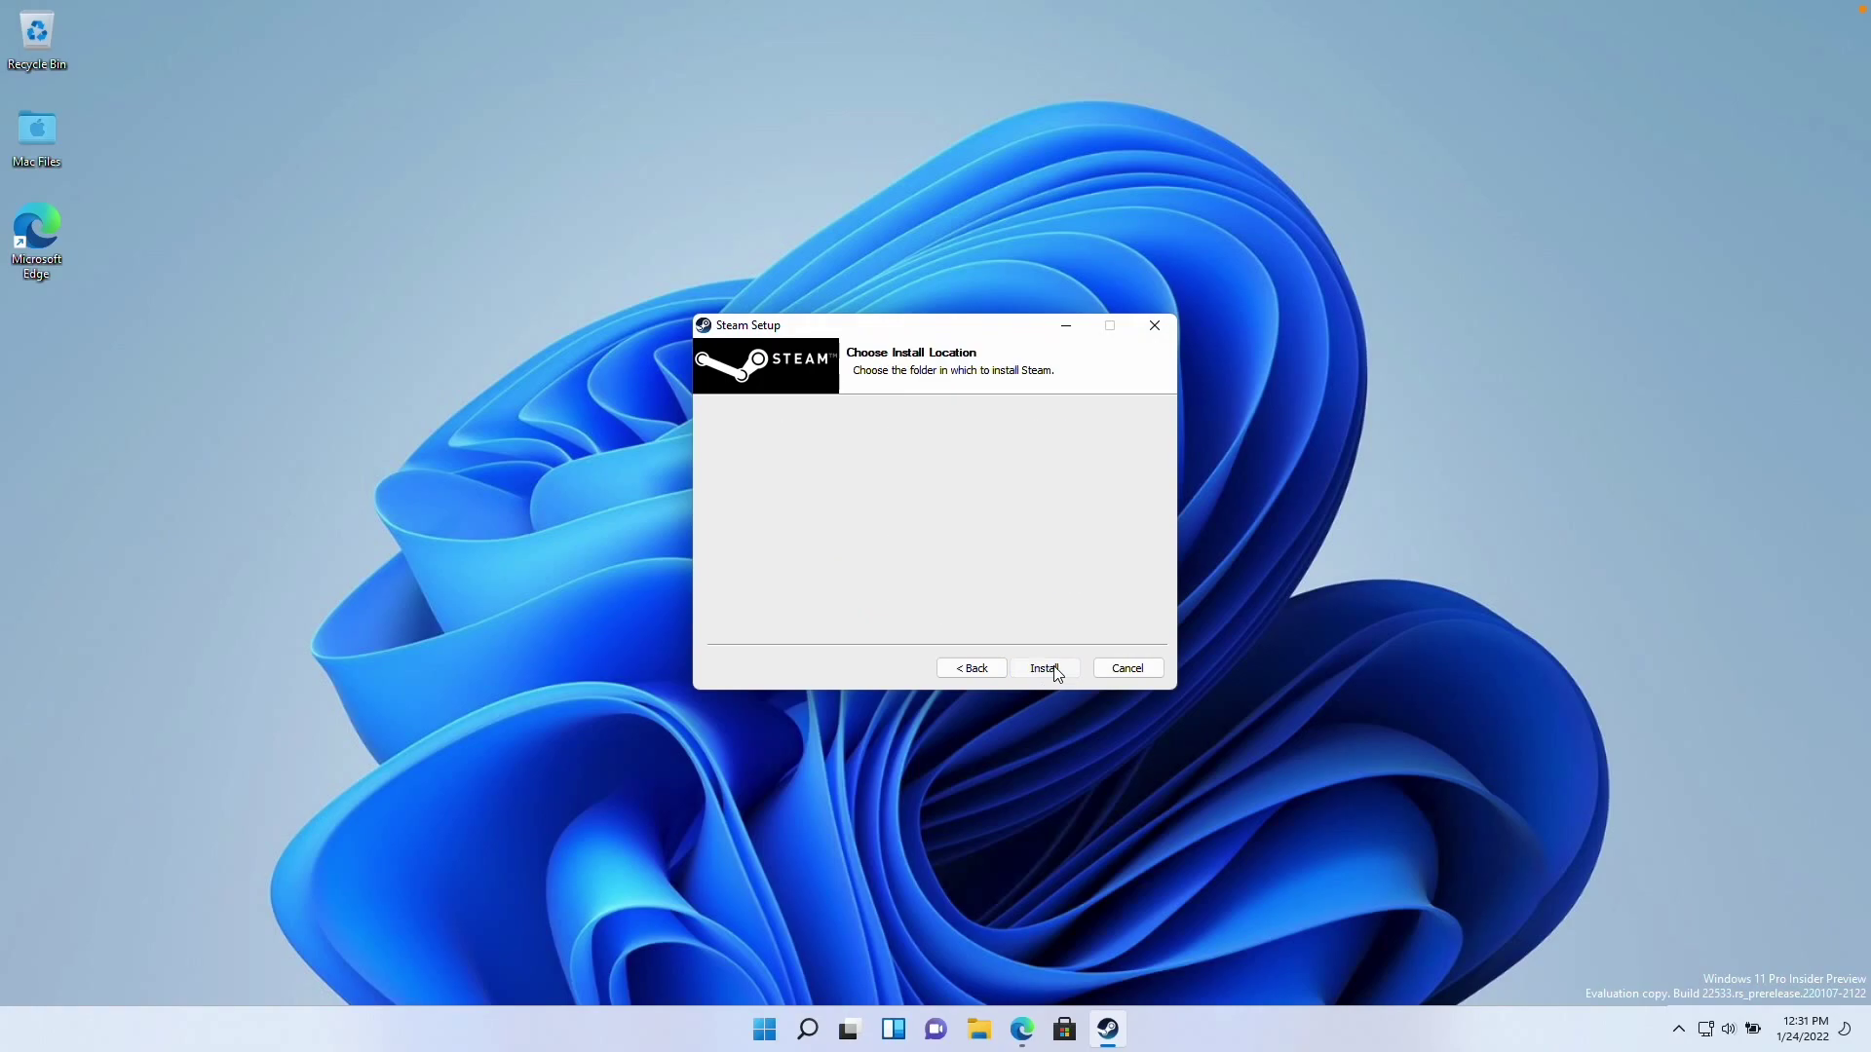
{"action": "left_click", "coordinate": [1040, 671]}
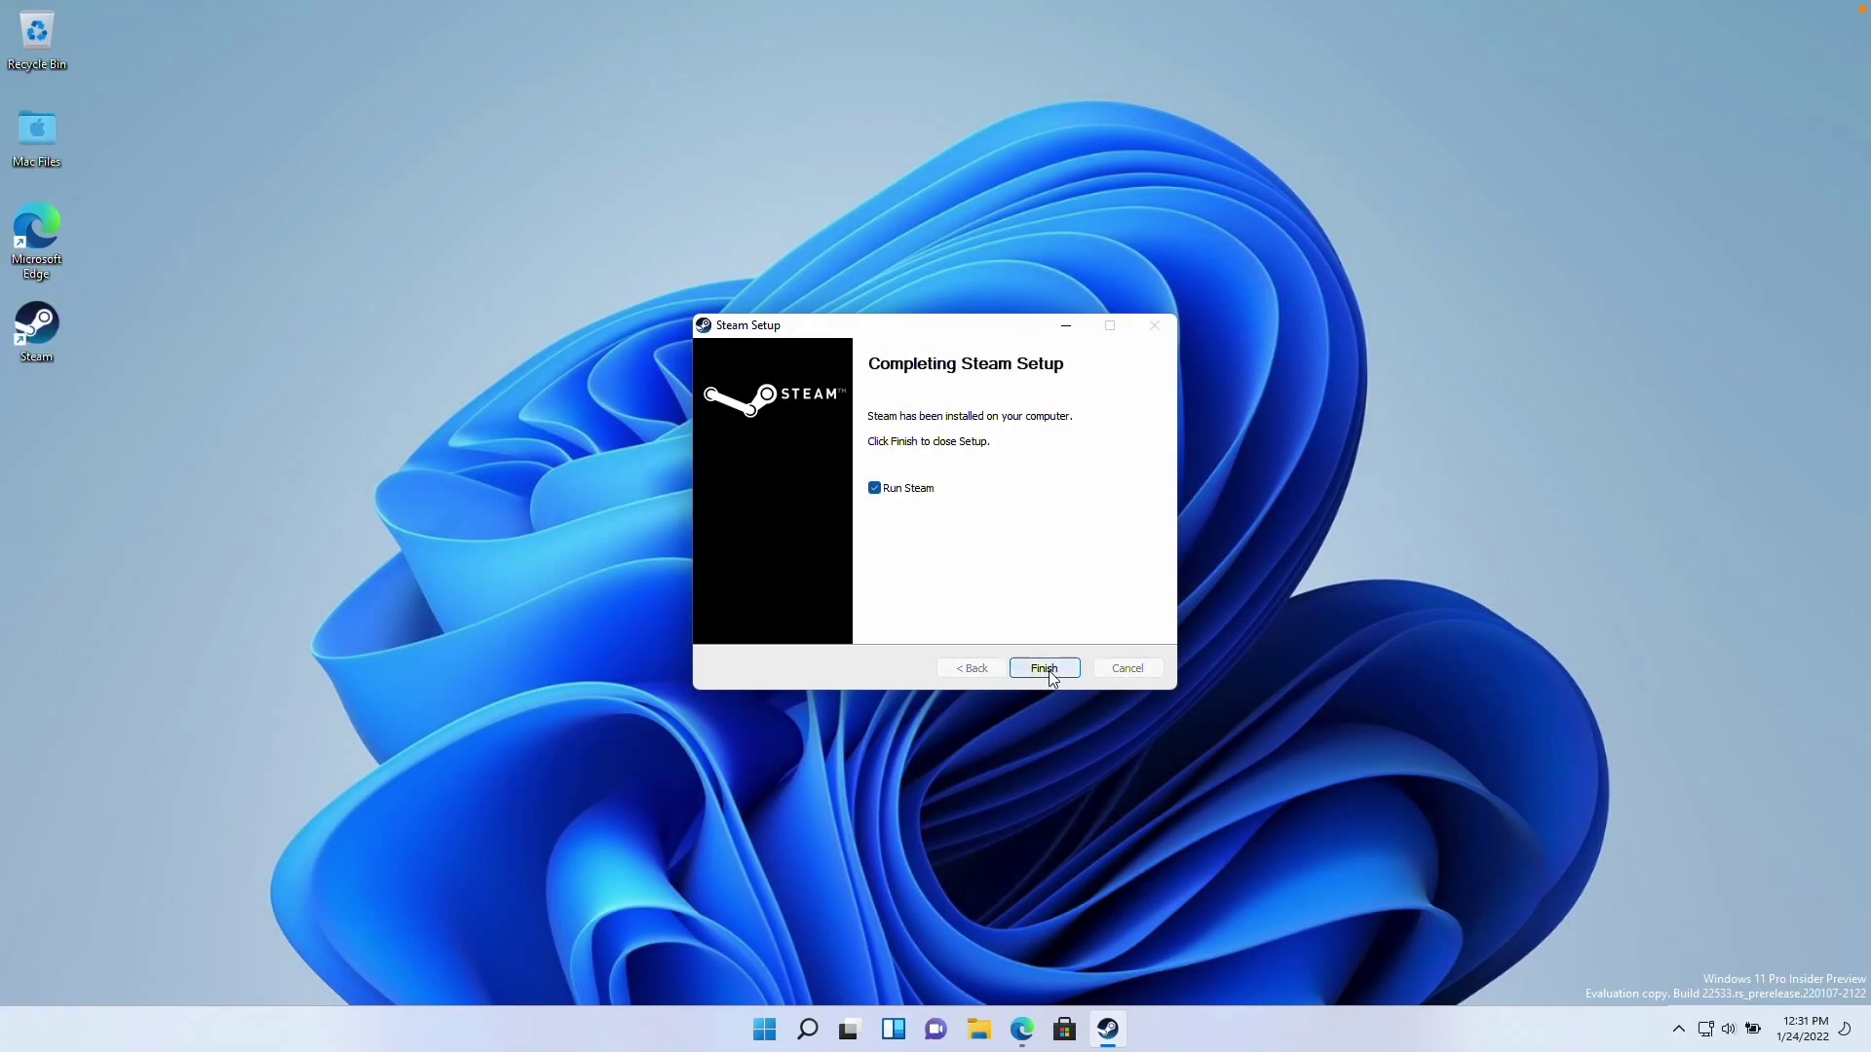
{"action": "left_click", "coordinate": [1045, 669]}
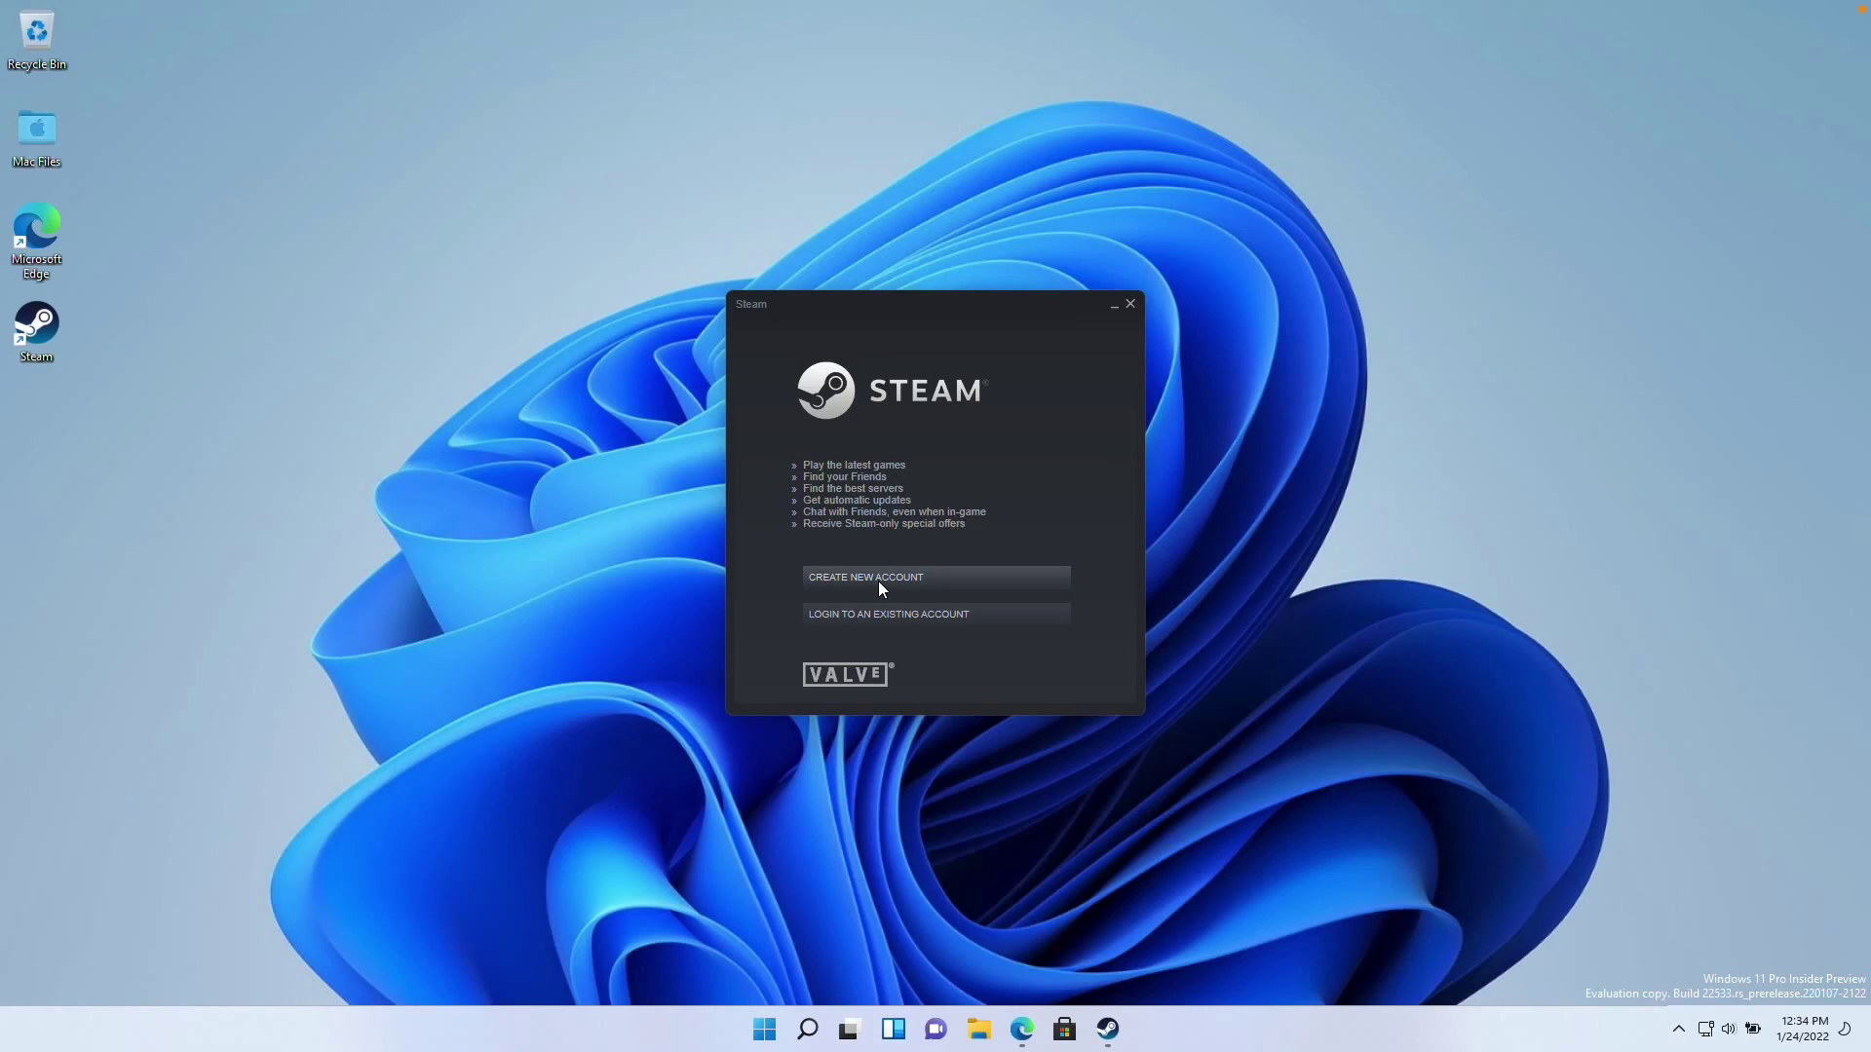
{"action": "left_click", "coordinate": [873, 615]}
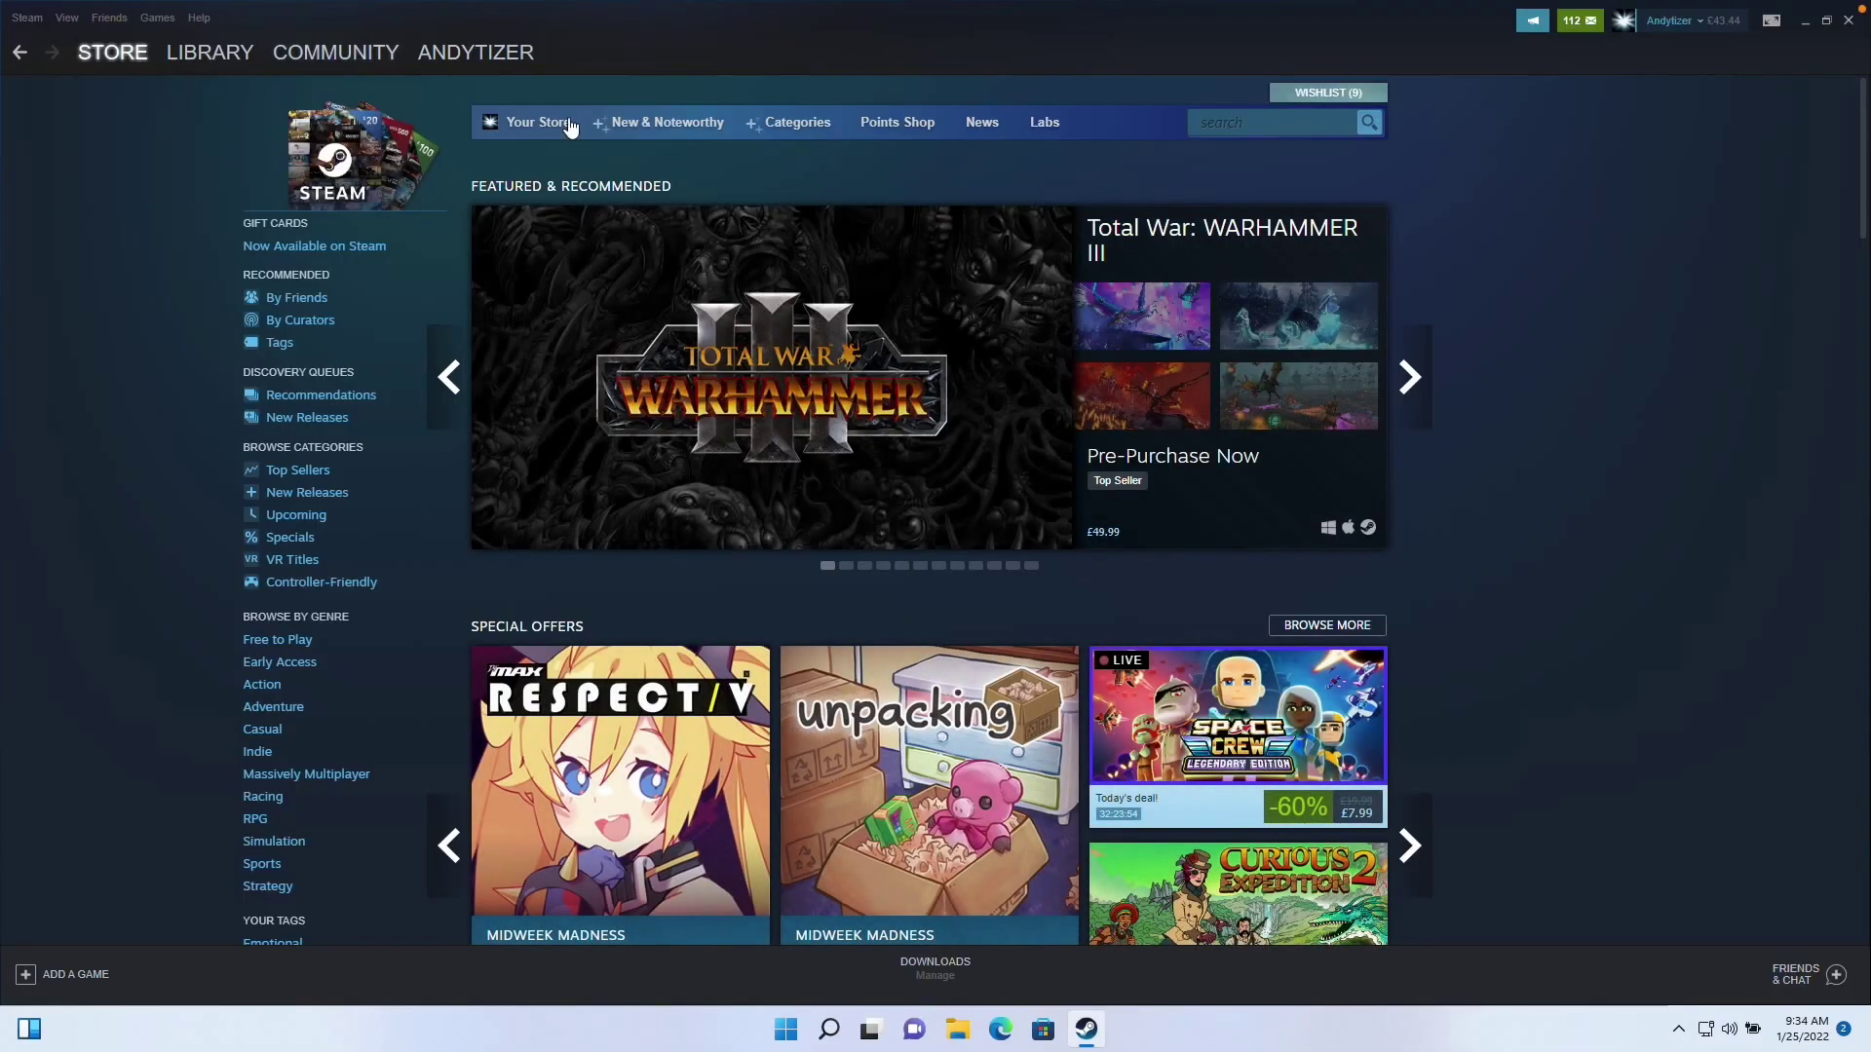
Search the Steam store for 'vampire survivors' and add Vampire Survivors to the cart
{"action": "left_click", "coordinate": [1296, 123]}
{"action": "type", "text": "vampire "}
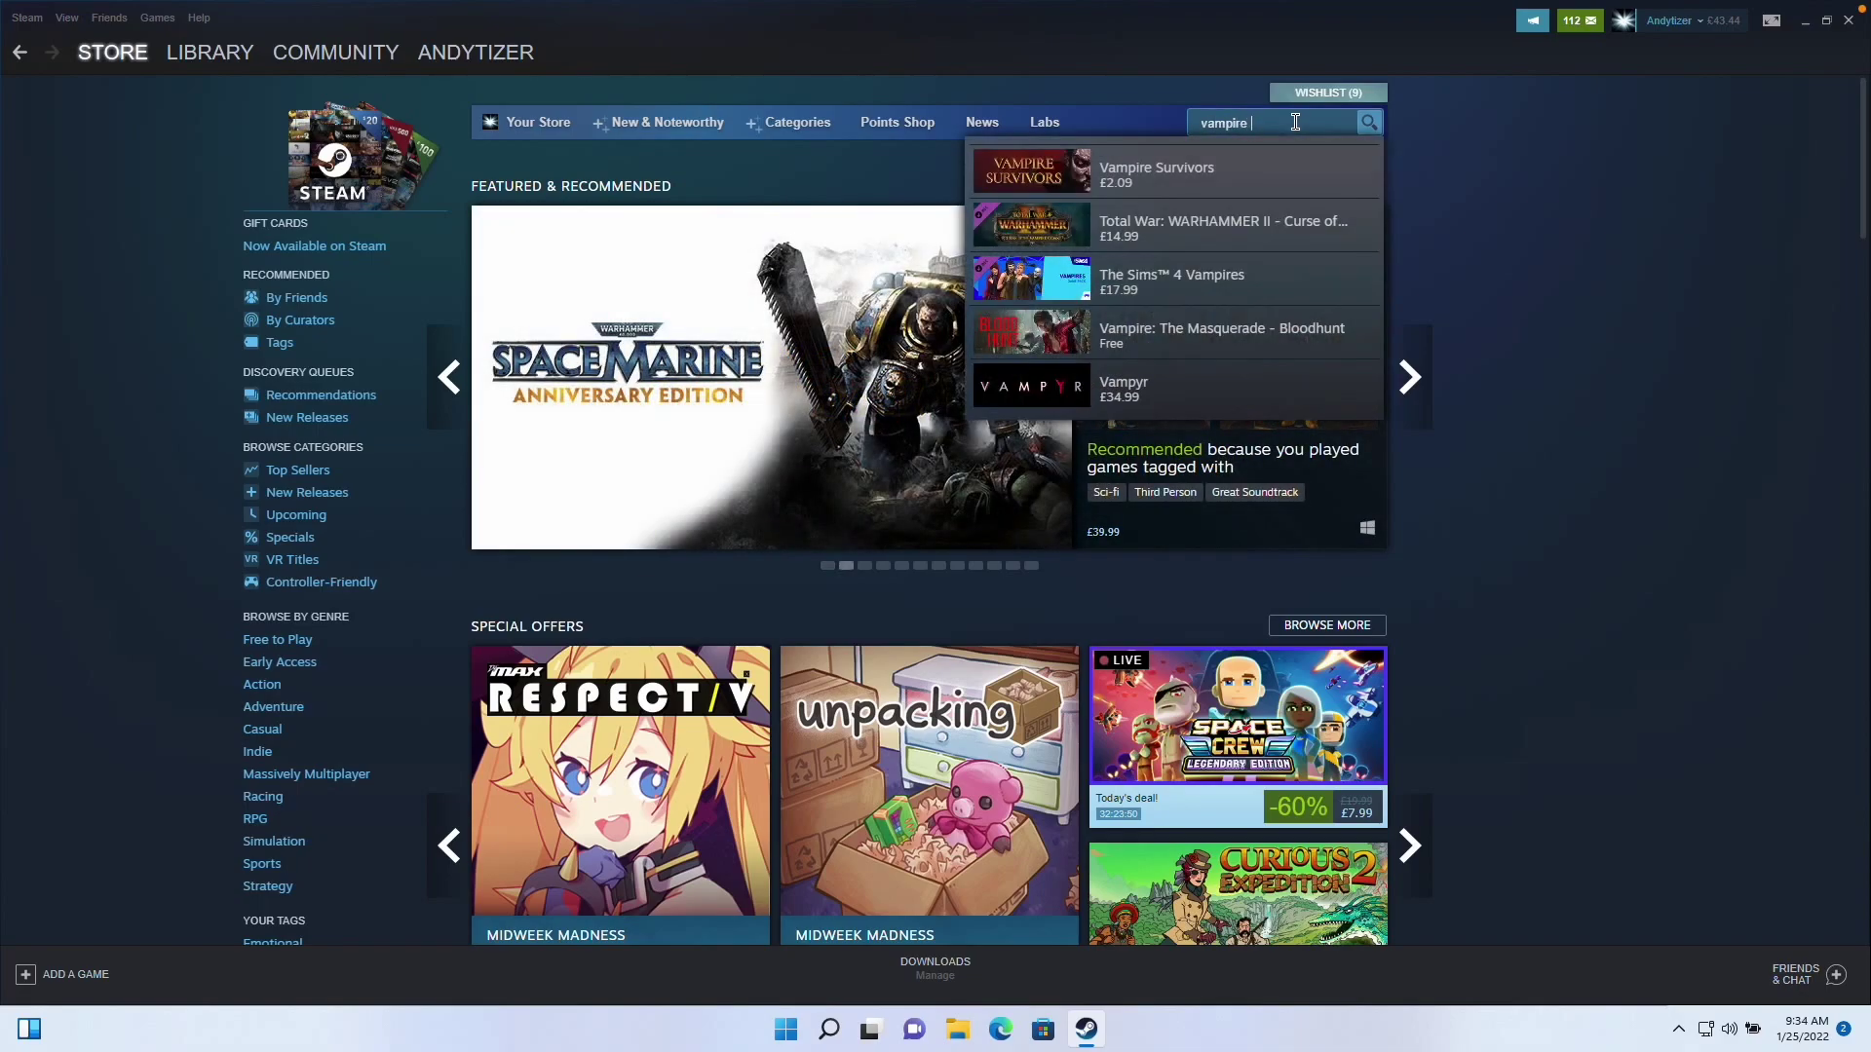
{"action": "type", "text": "survivors"}
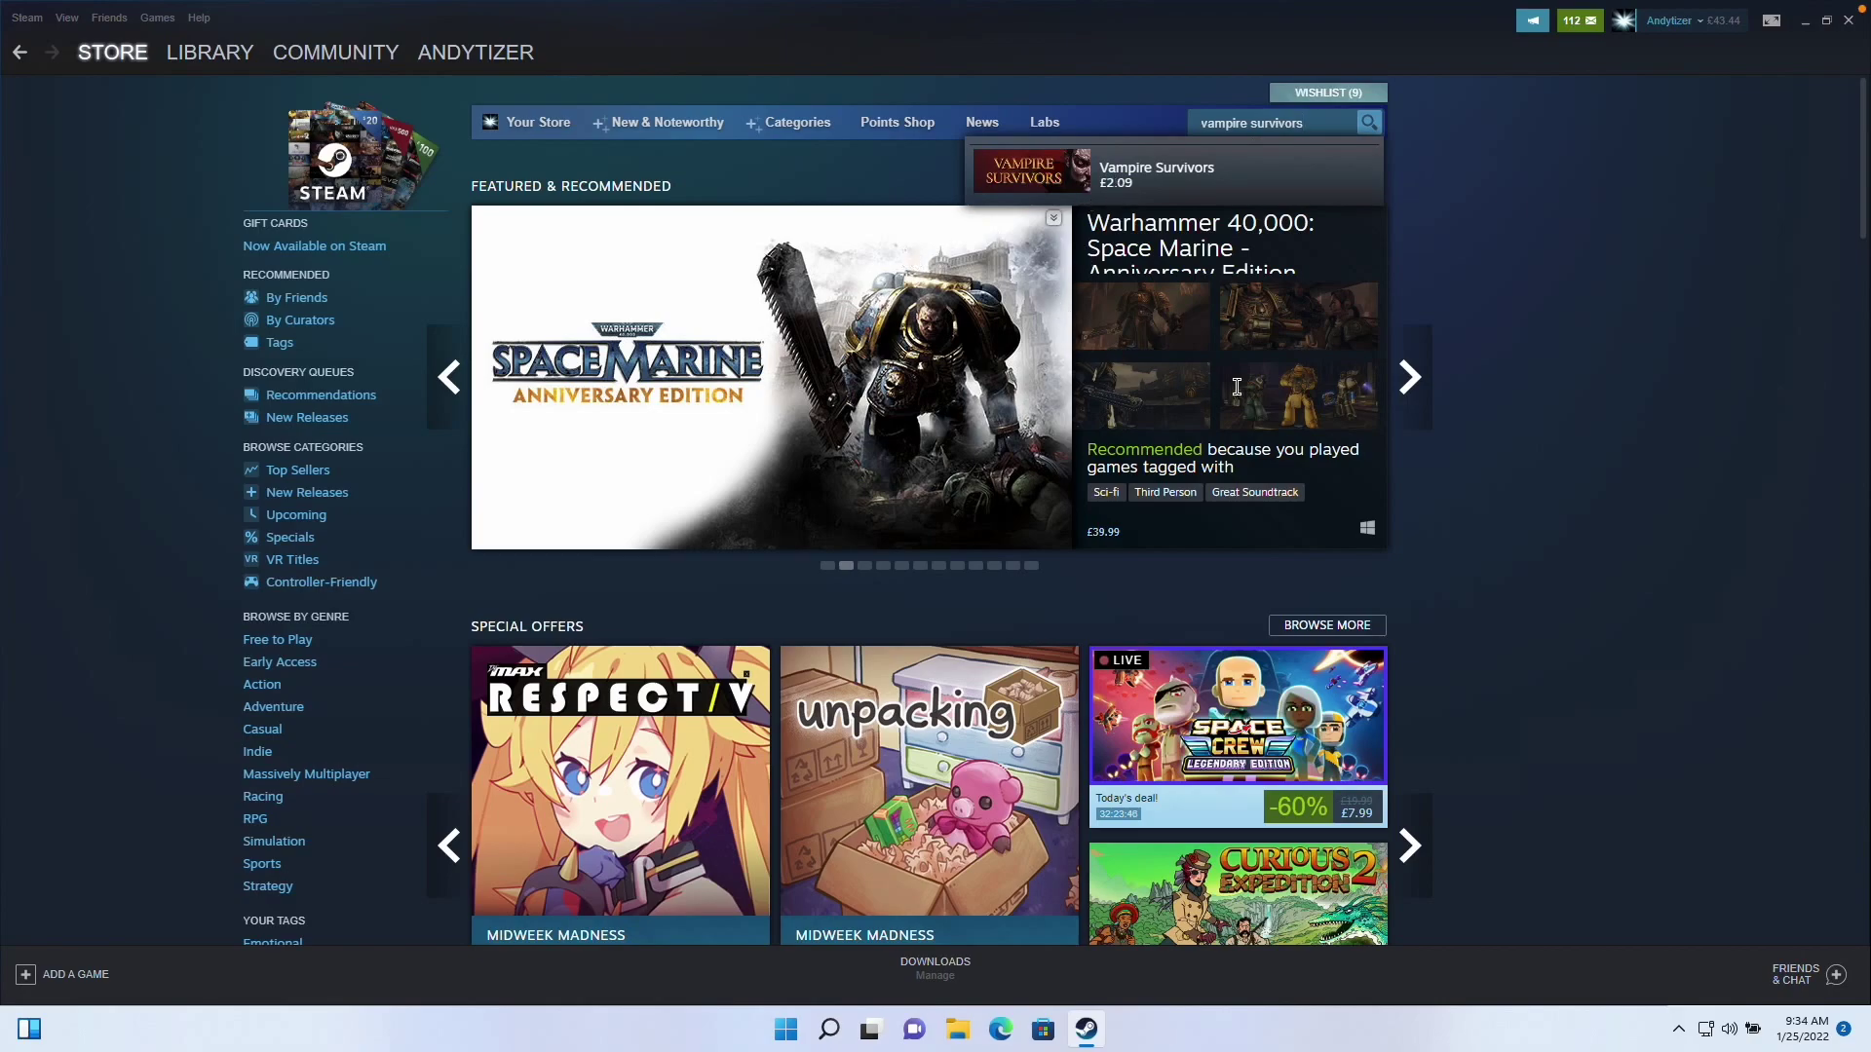
{"action": "key", "text": "Return"}
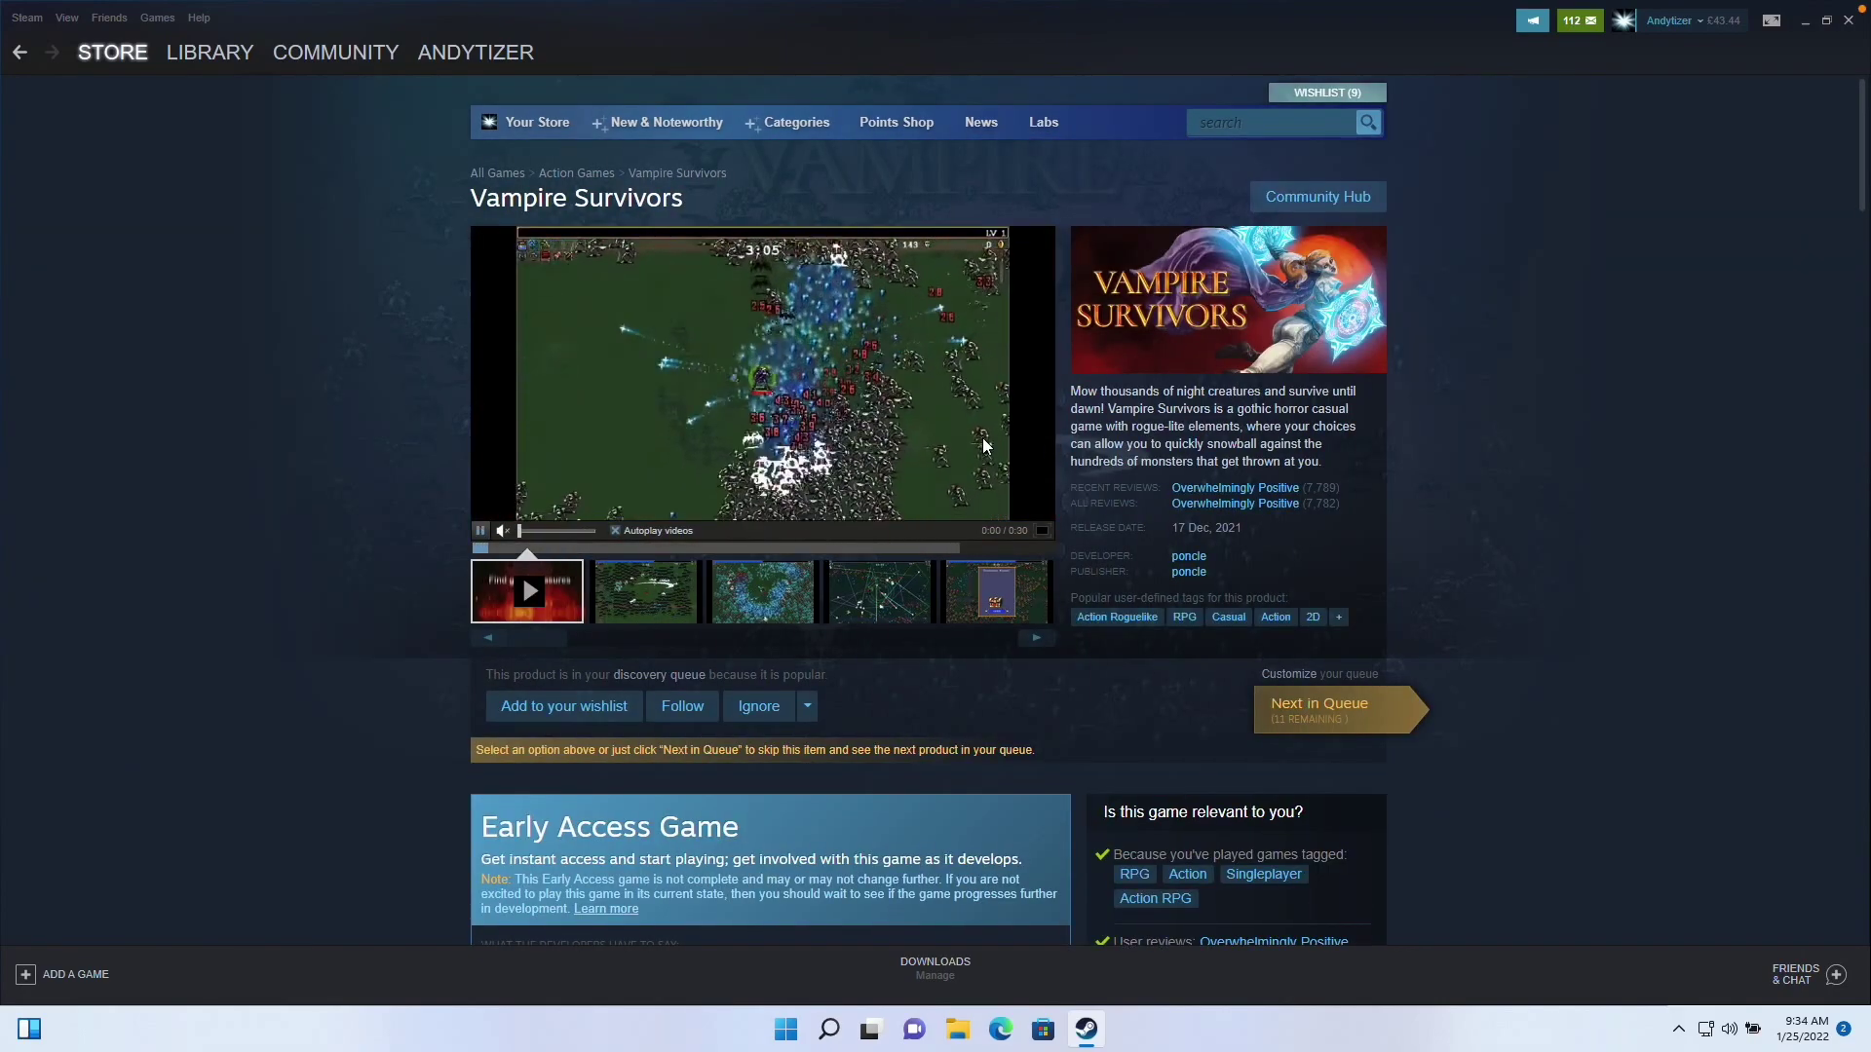
{"action": "scroll", "coordinate": [1064, 458], "scroll_direction": "down", "scroll_amount": 6}
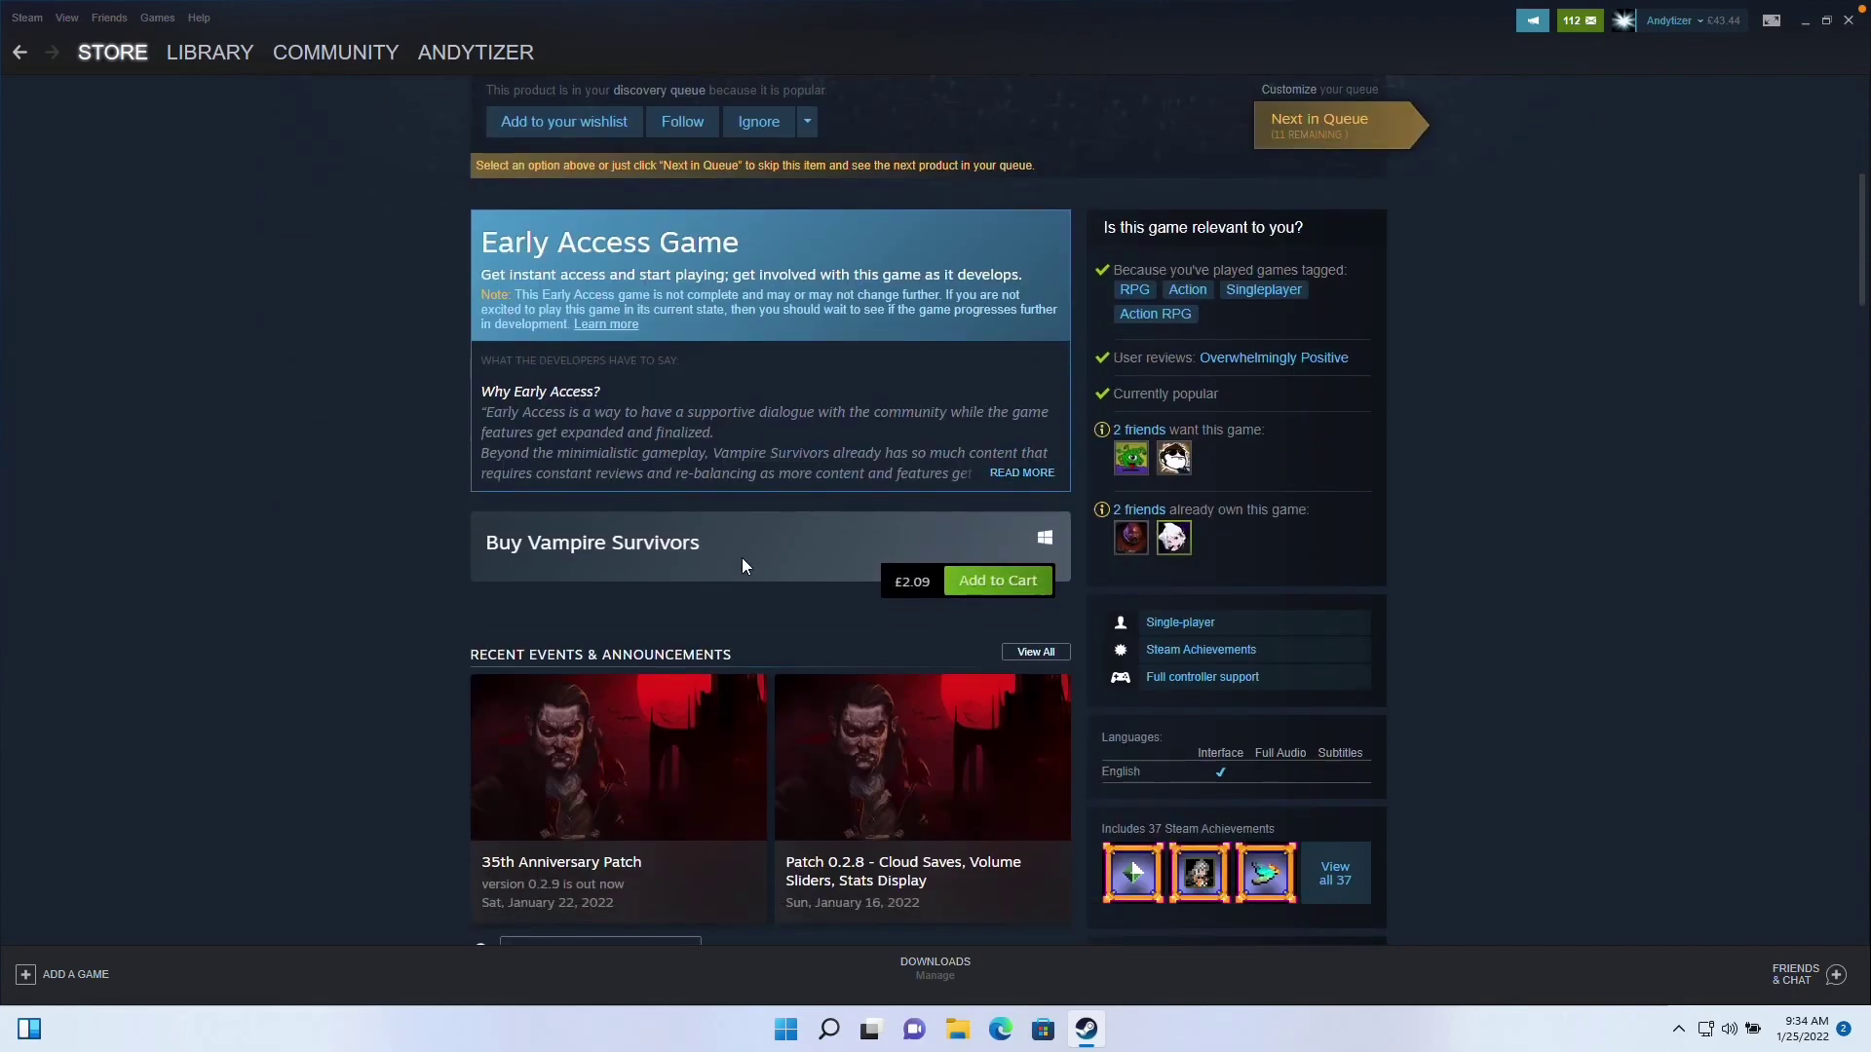
{"action": "left_click_drag", "start_coordinate": [482, 545], "coordinate": [676, 539]}
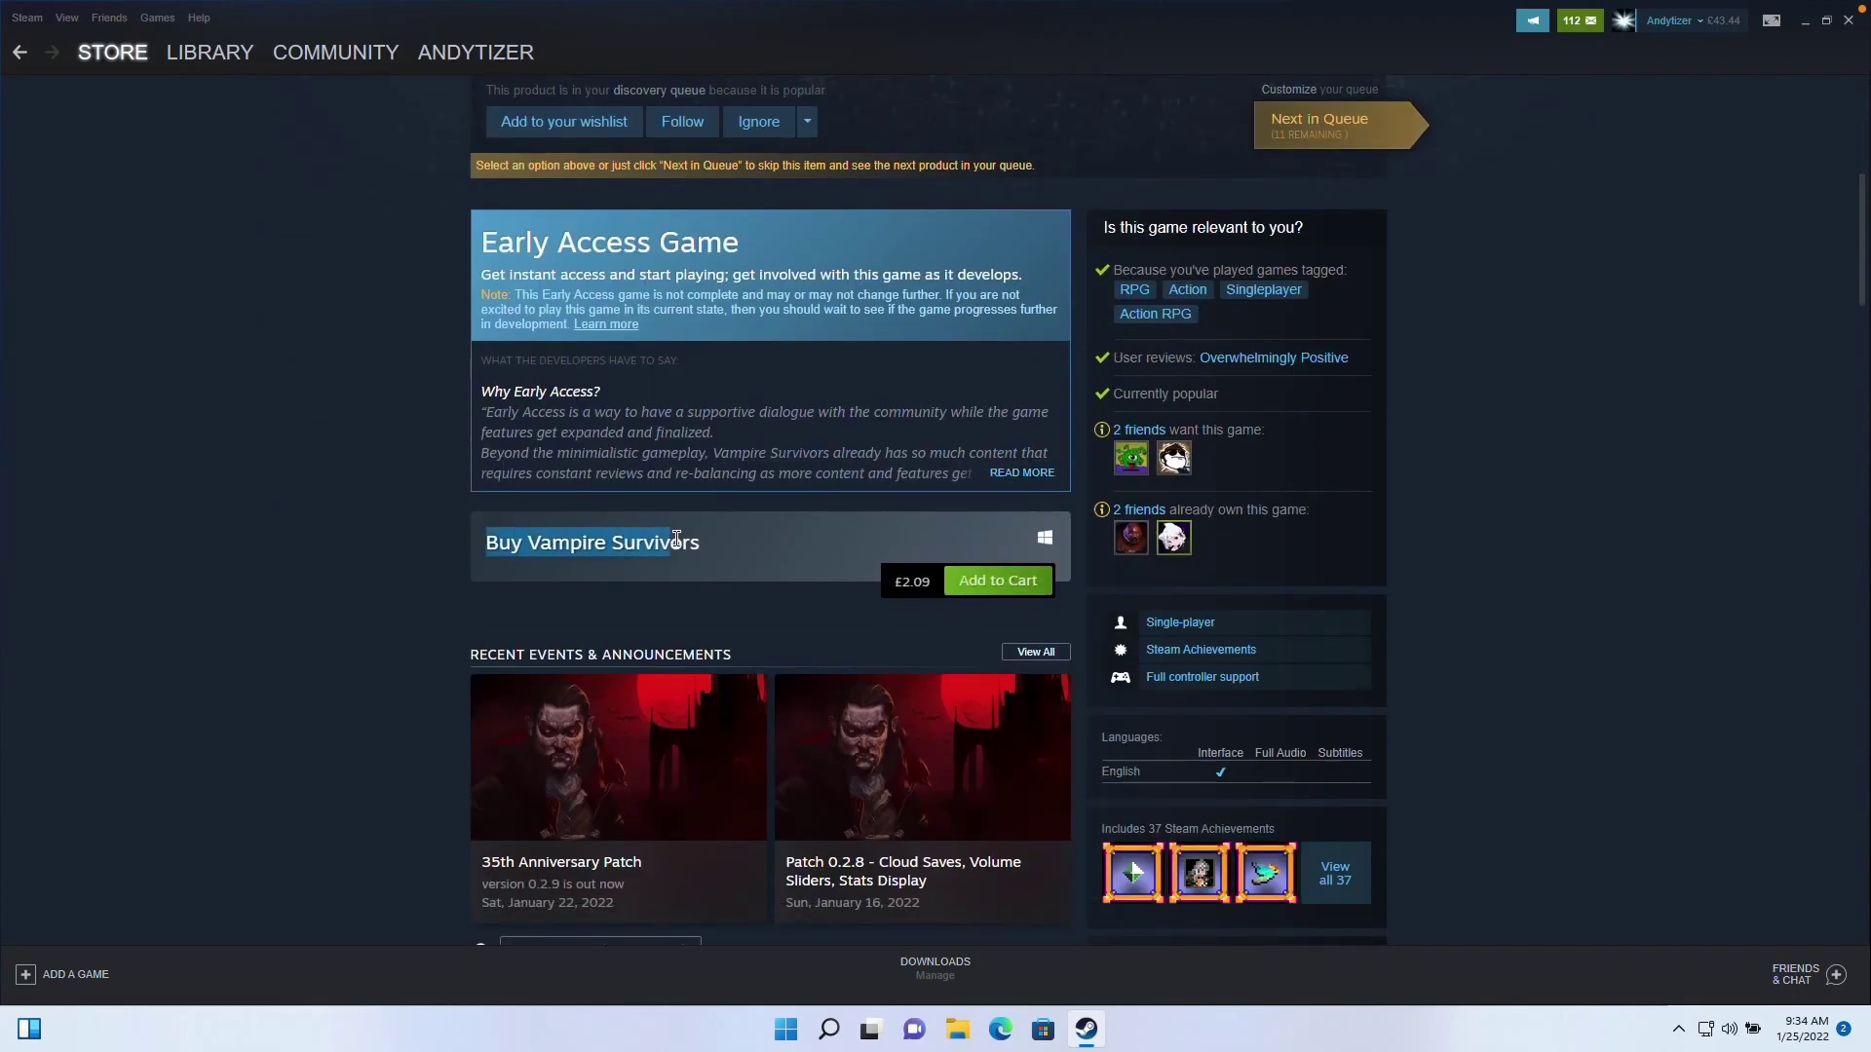
{"action": "left_click", "coordinate": [799, 562]}
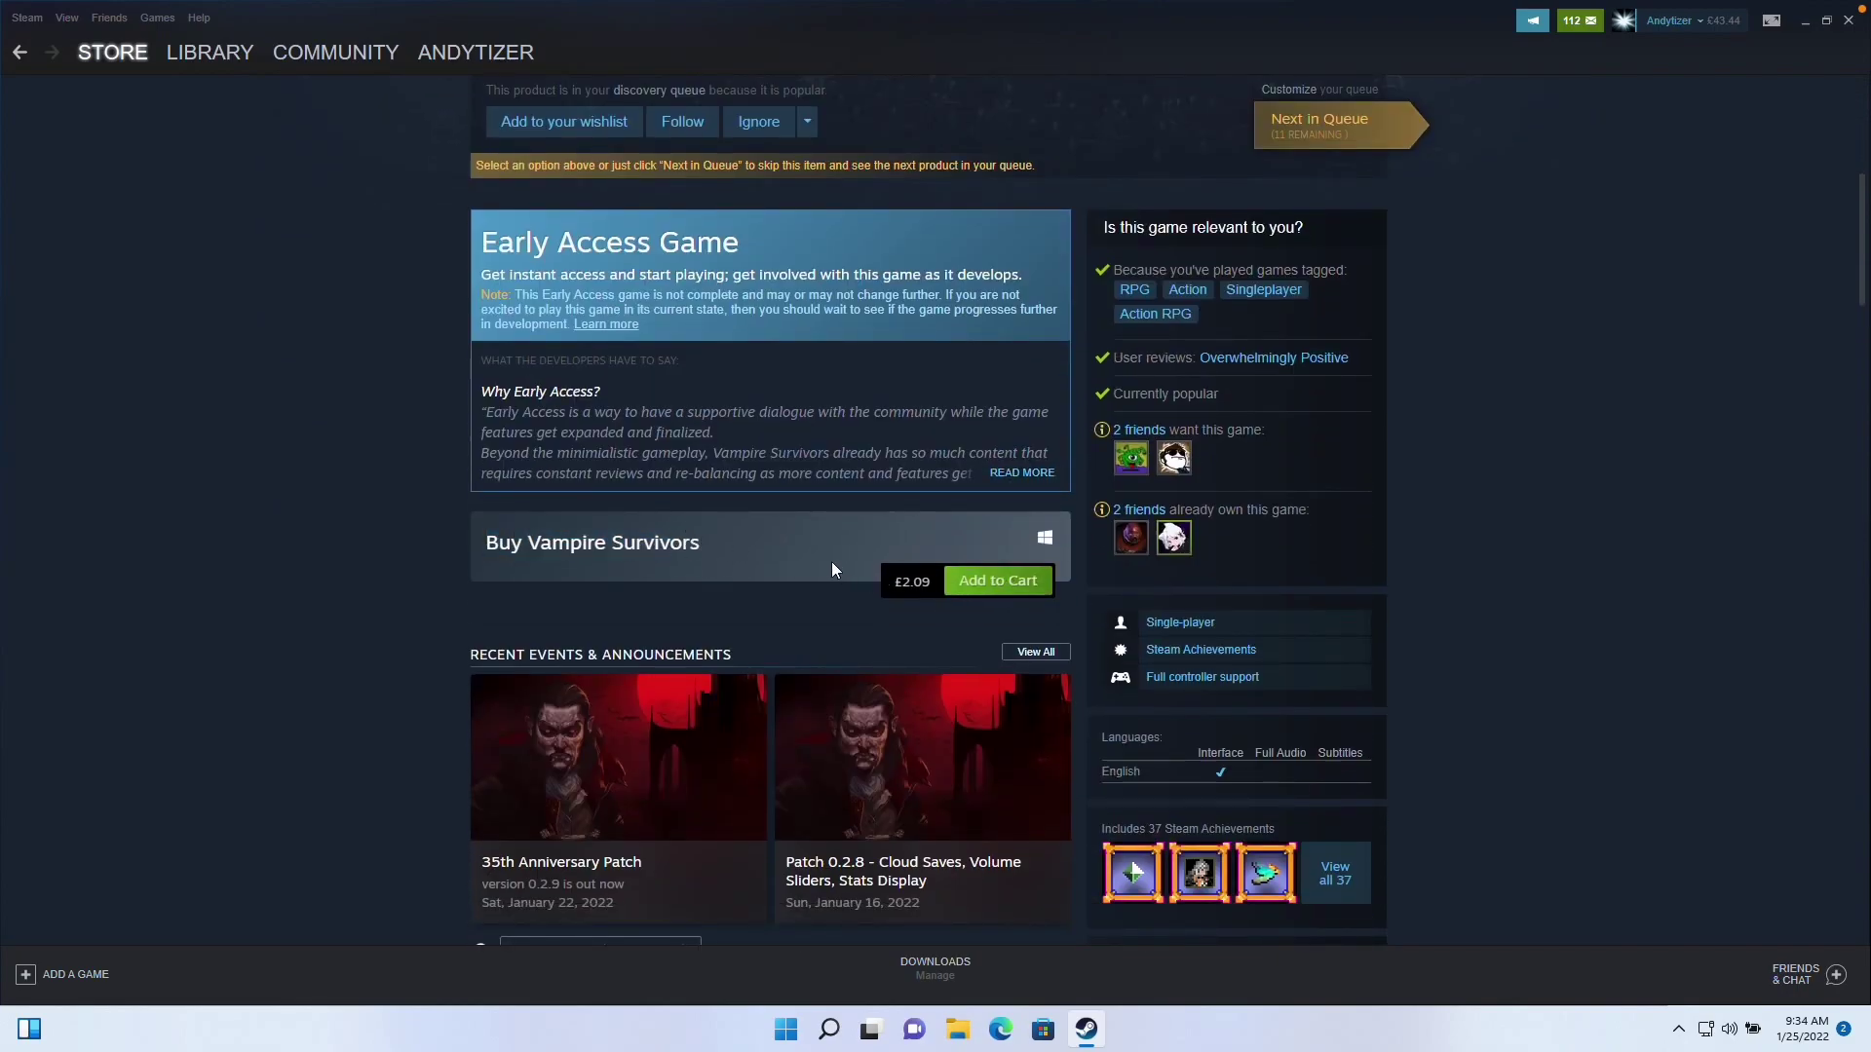
{"action": "left_click", "coordinate": [976, 584]}
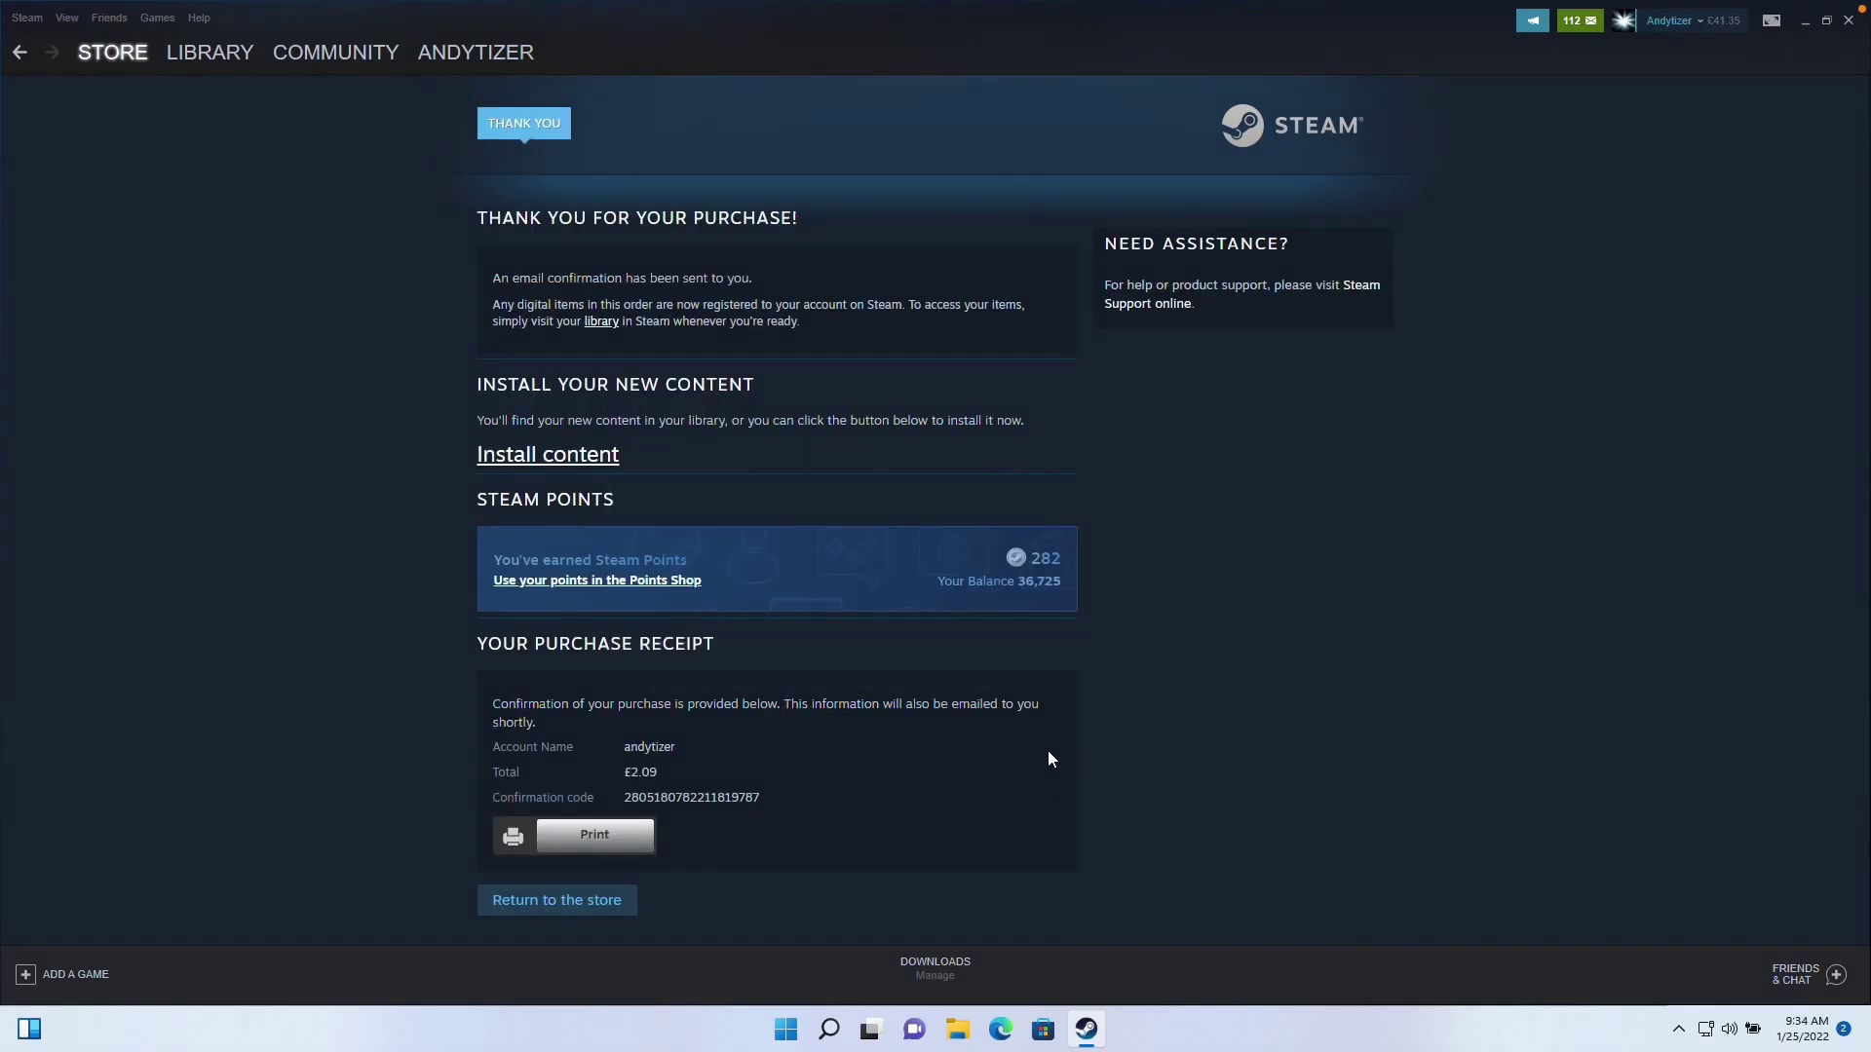
Search the Steam library for 'vampire' and open the Vampire Survivors page
{"action": "left_click", "coordinate": [560, 454]}
{"action": "left_click", "coordinate": [214, 49]}
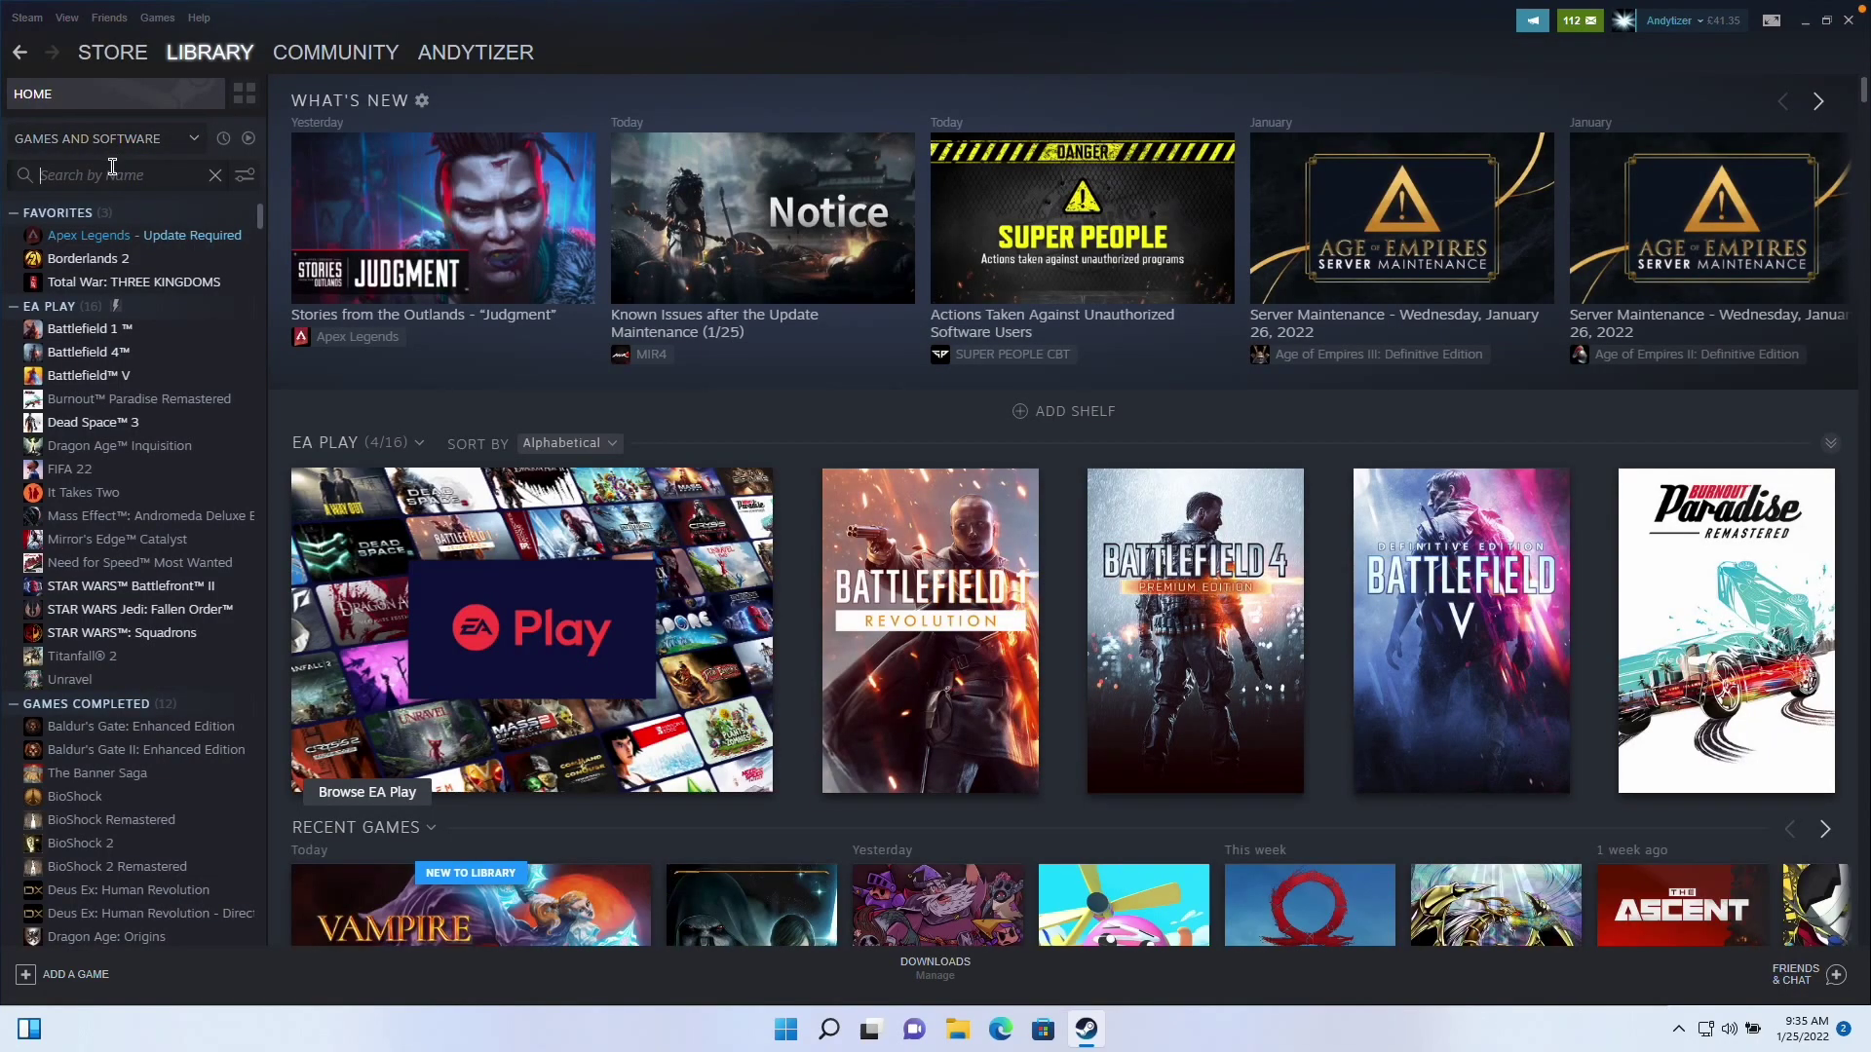
{"action": "type", "text": "vampire"}
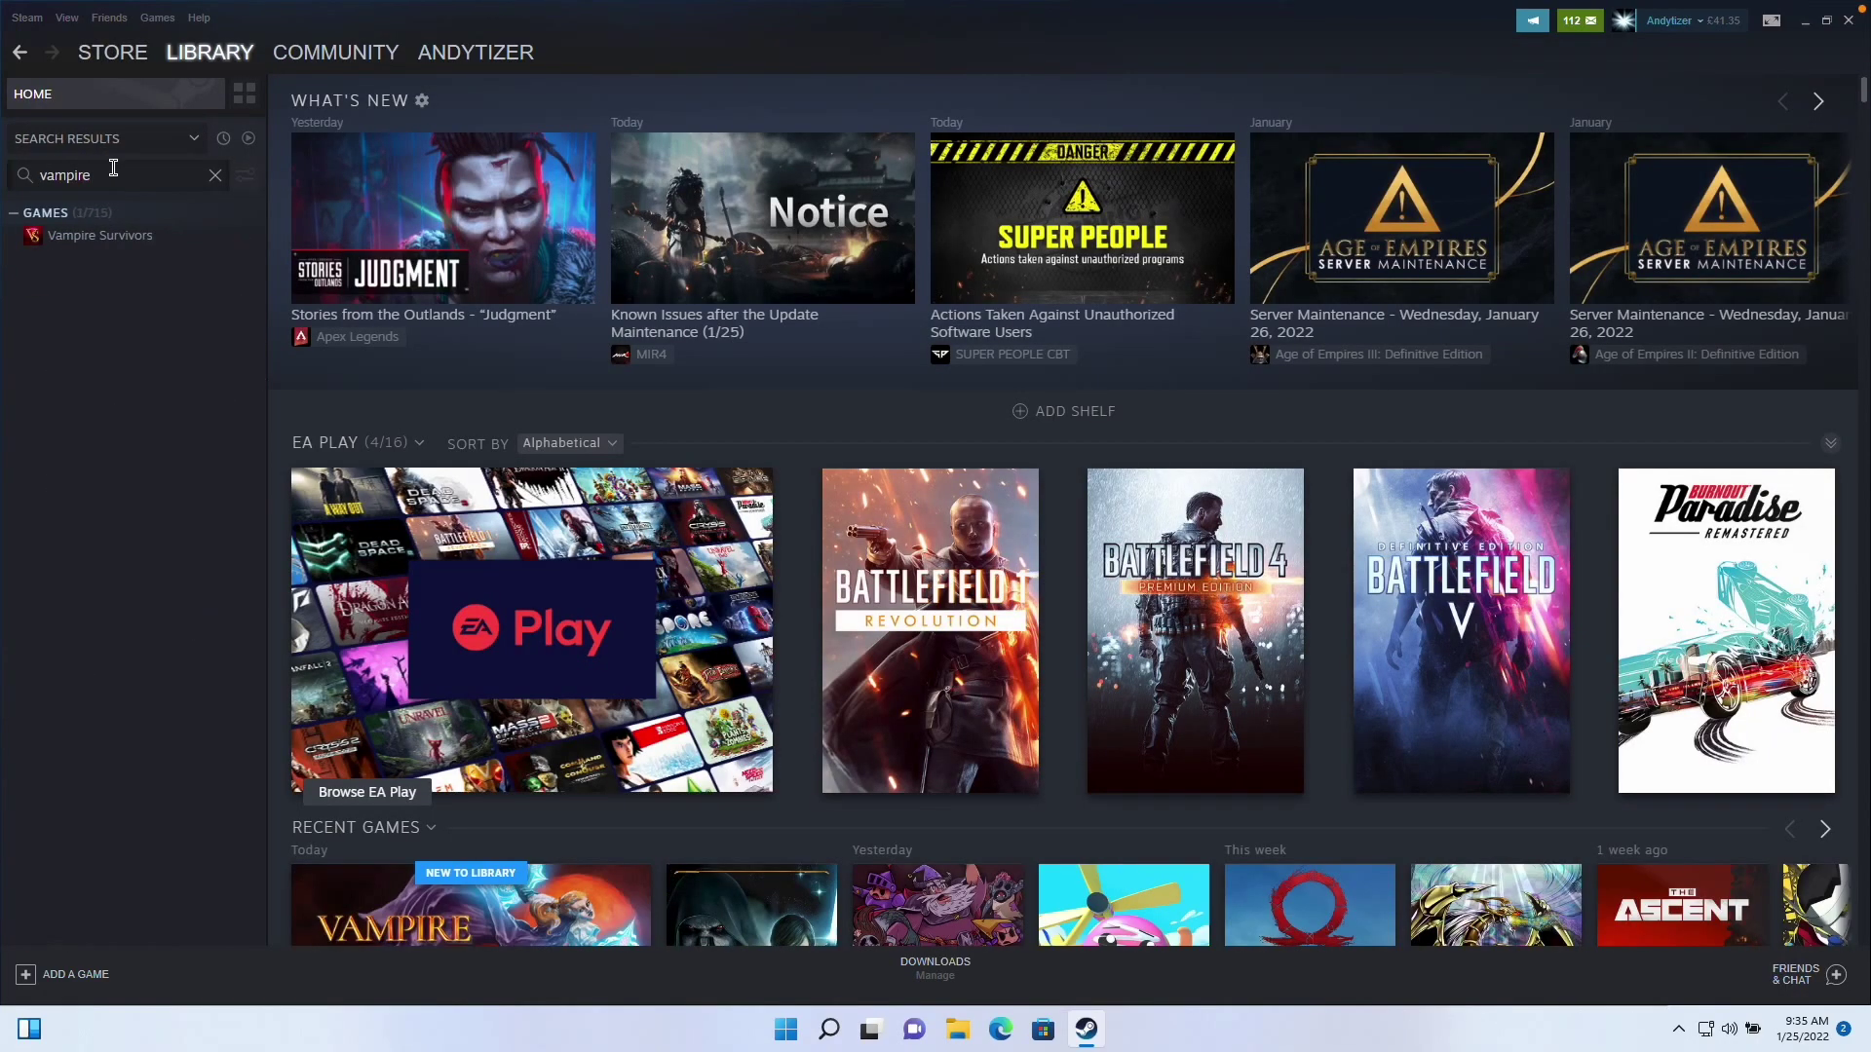
{"action": "left_click", "coordinate": [137, 235]}
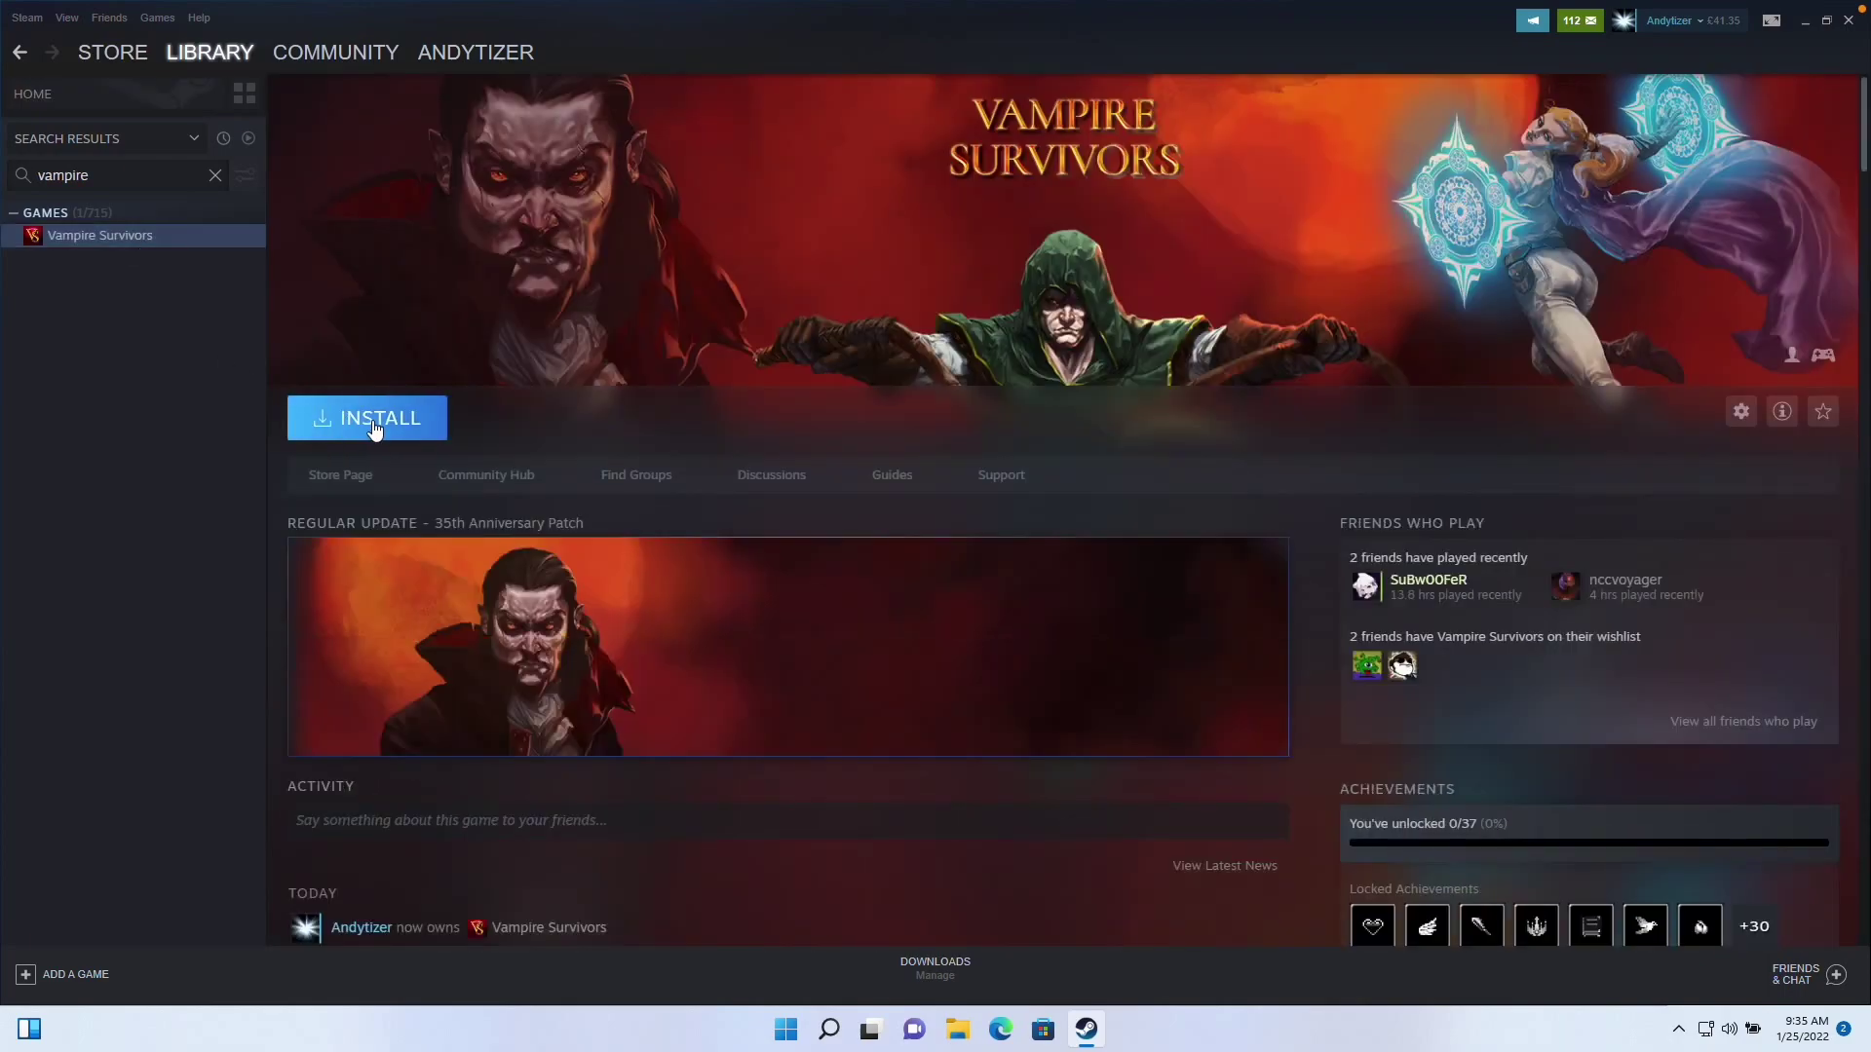
Install Vampire Survivors with the default settings and launch it once downloaded
{"action": "left_click", "coordinate": [376, 430]}
{"action": "left_click", "coordinate": [1038, 674]}
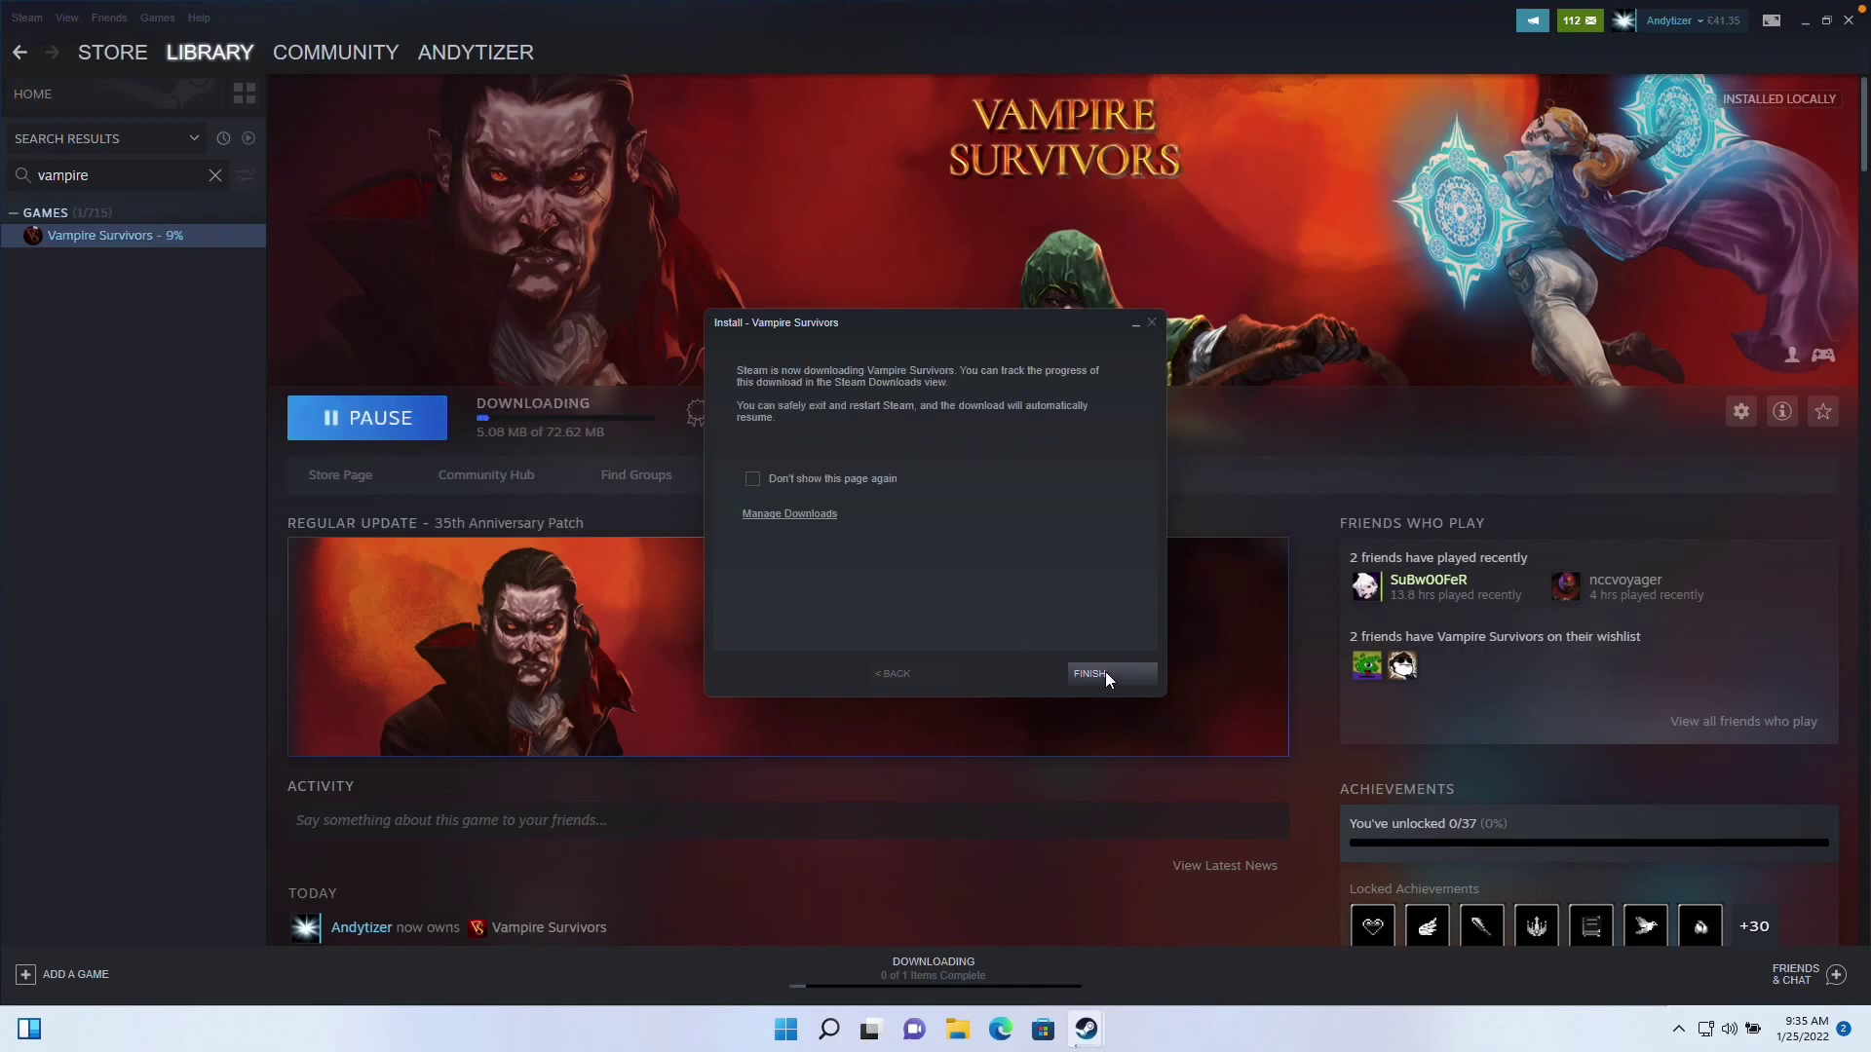
{"action": "left_click", "coordinate": [1104, 673]}
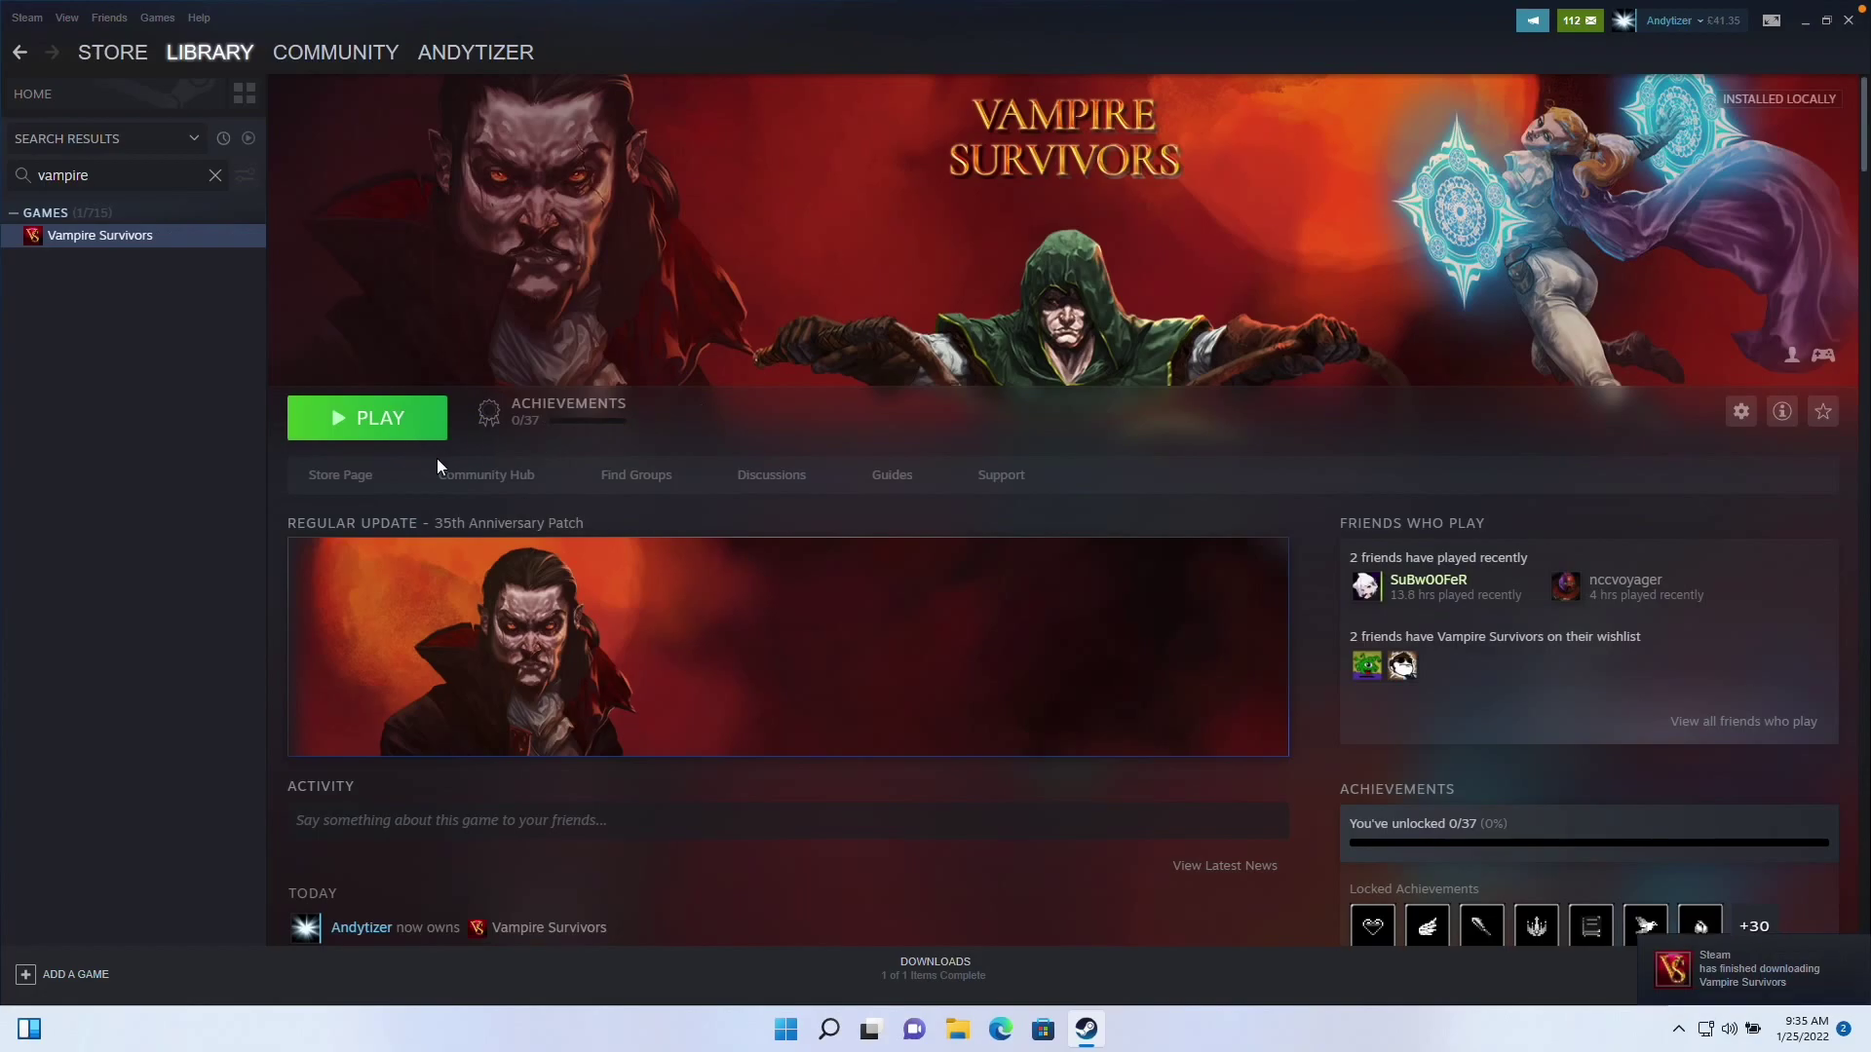
{"action": "left_click", "coordinate": [363, 423]}
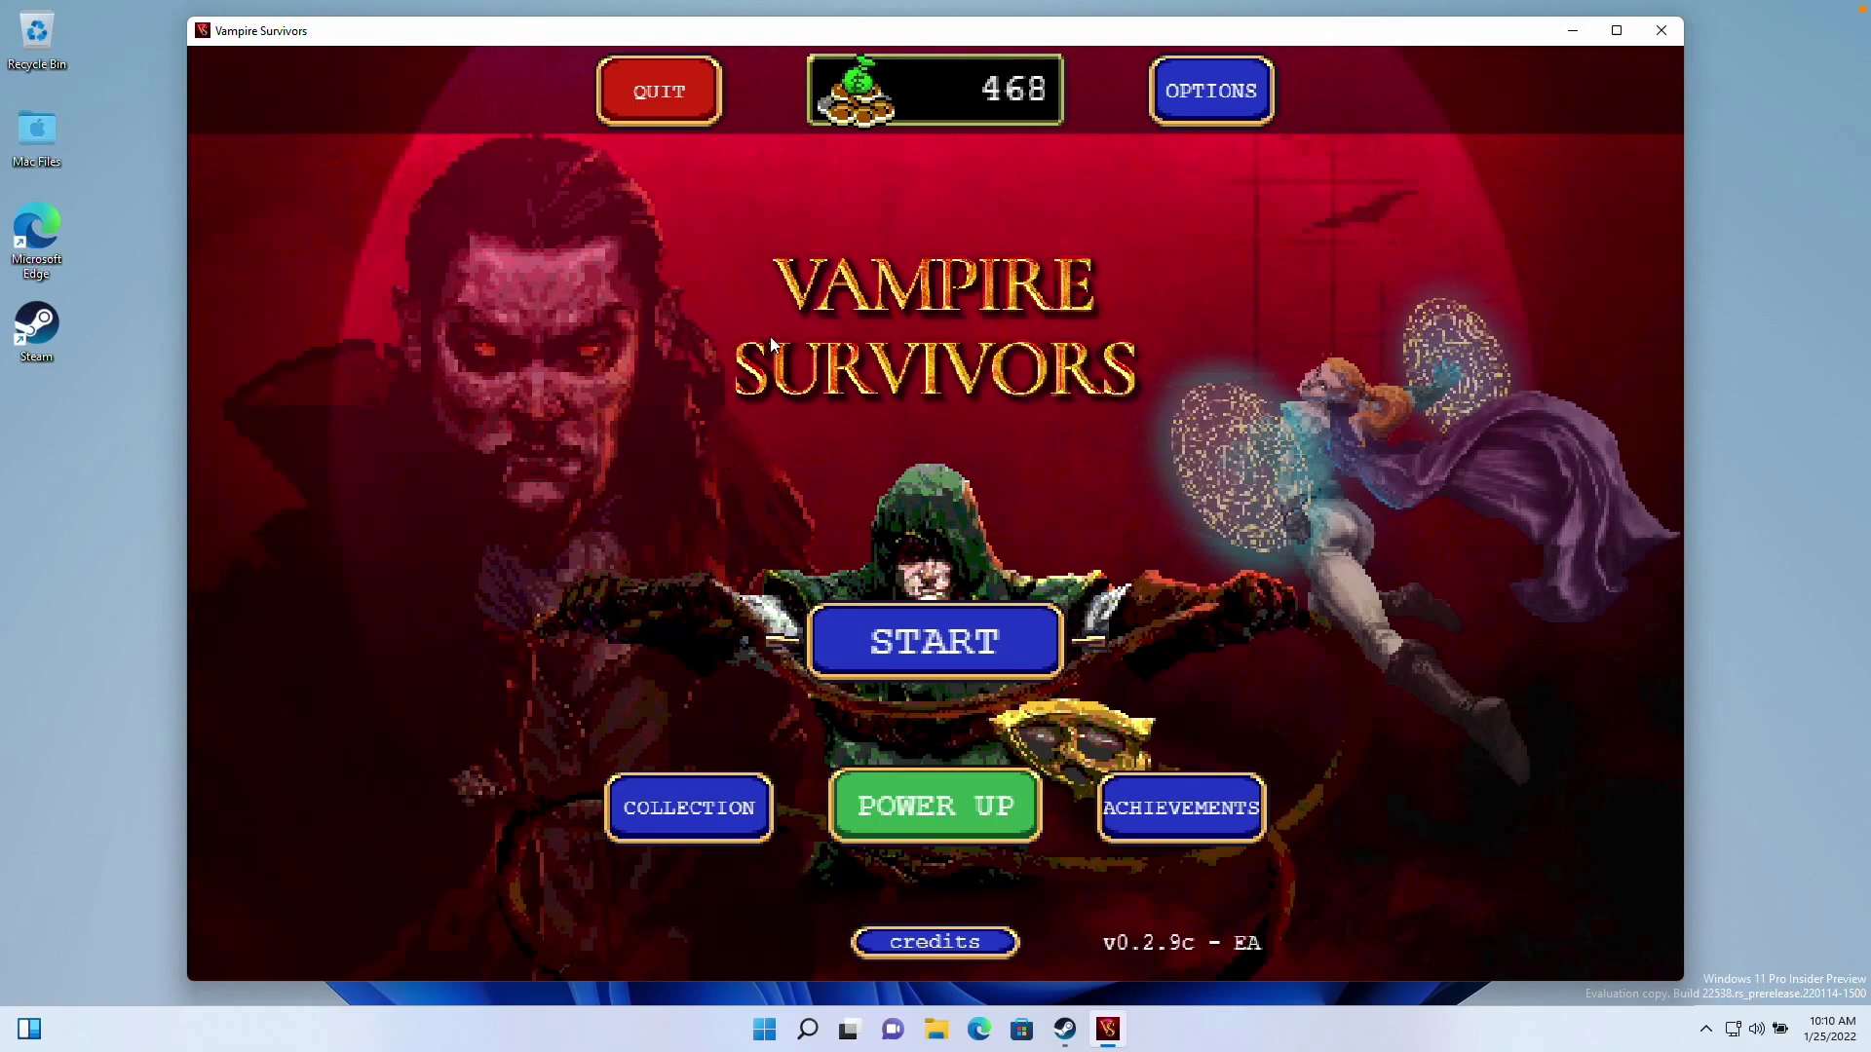
Put Vampire Survivors into fullscreen with Alt+Enter and show its Options screen
{"action": "left_click", "coordinate": [1204, 97]}
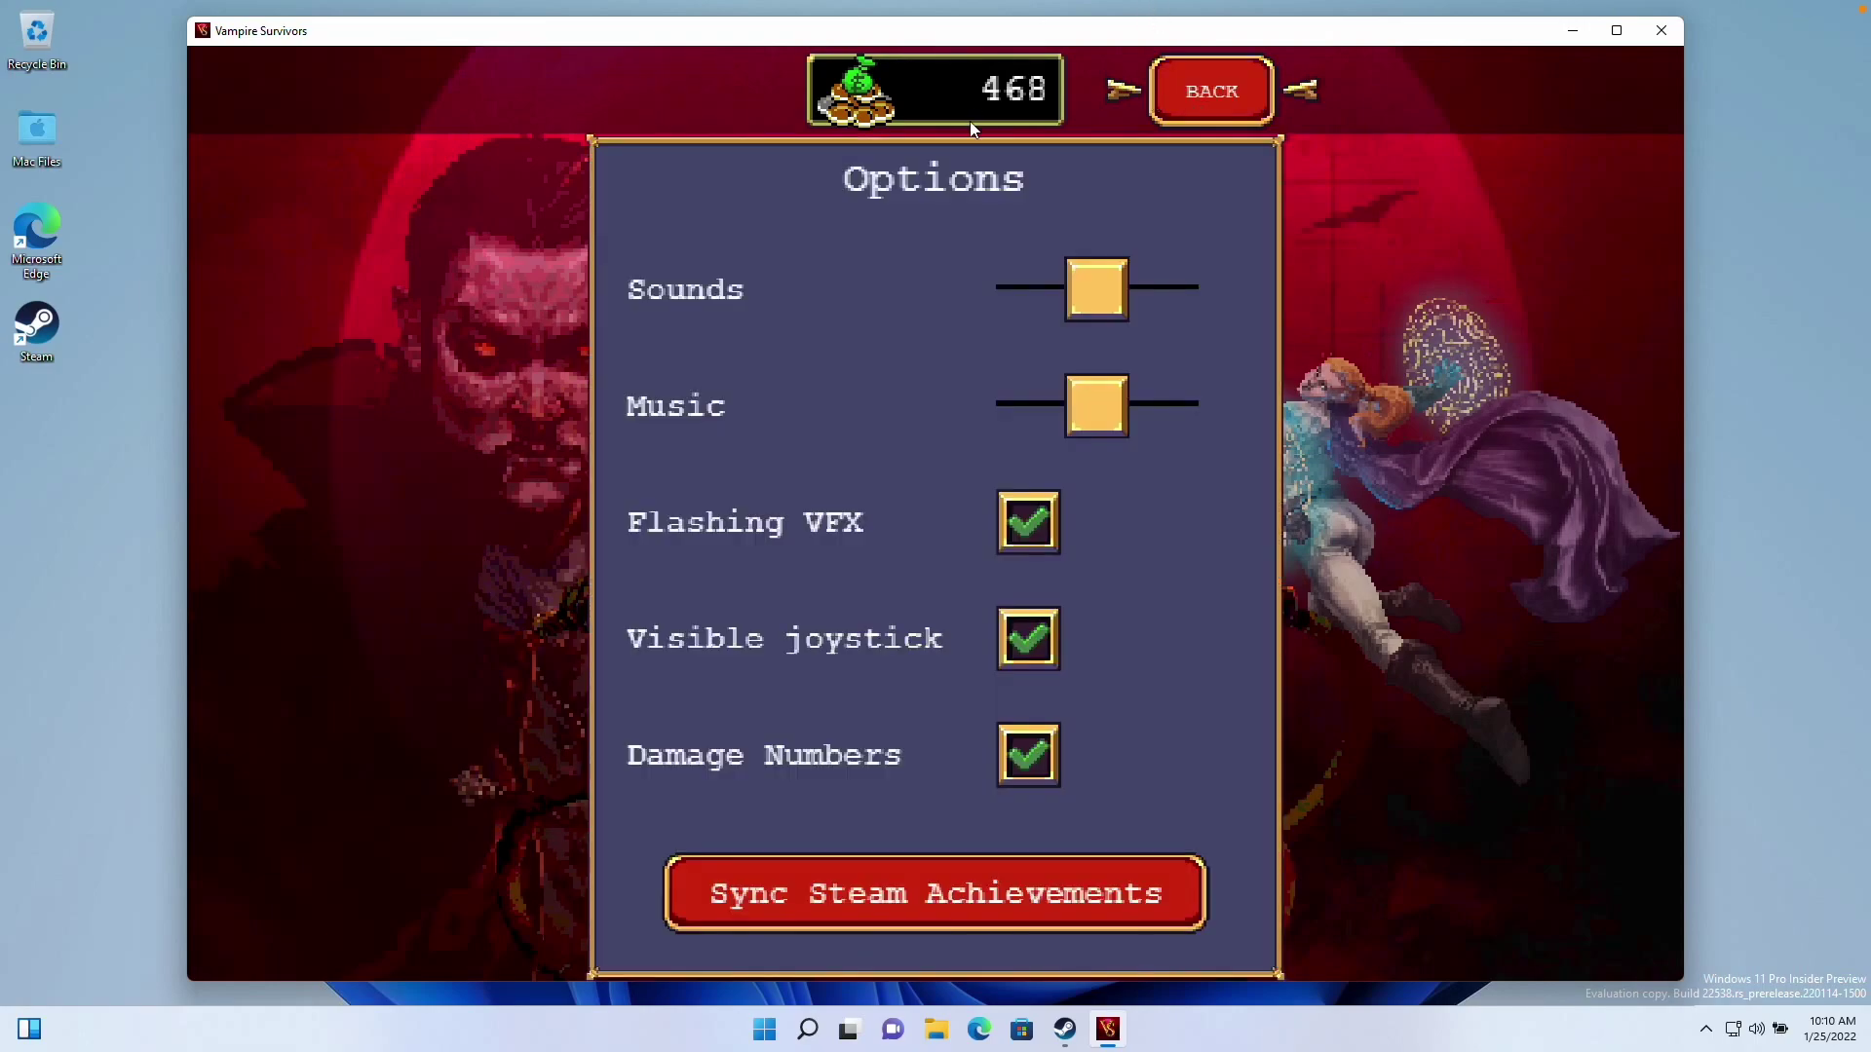
{"action": "left_click", "coordinate": [1197, 101]}
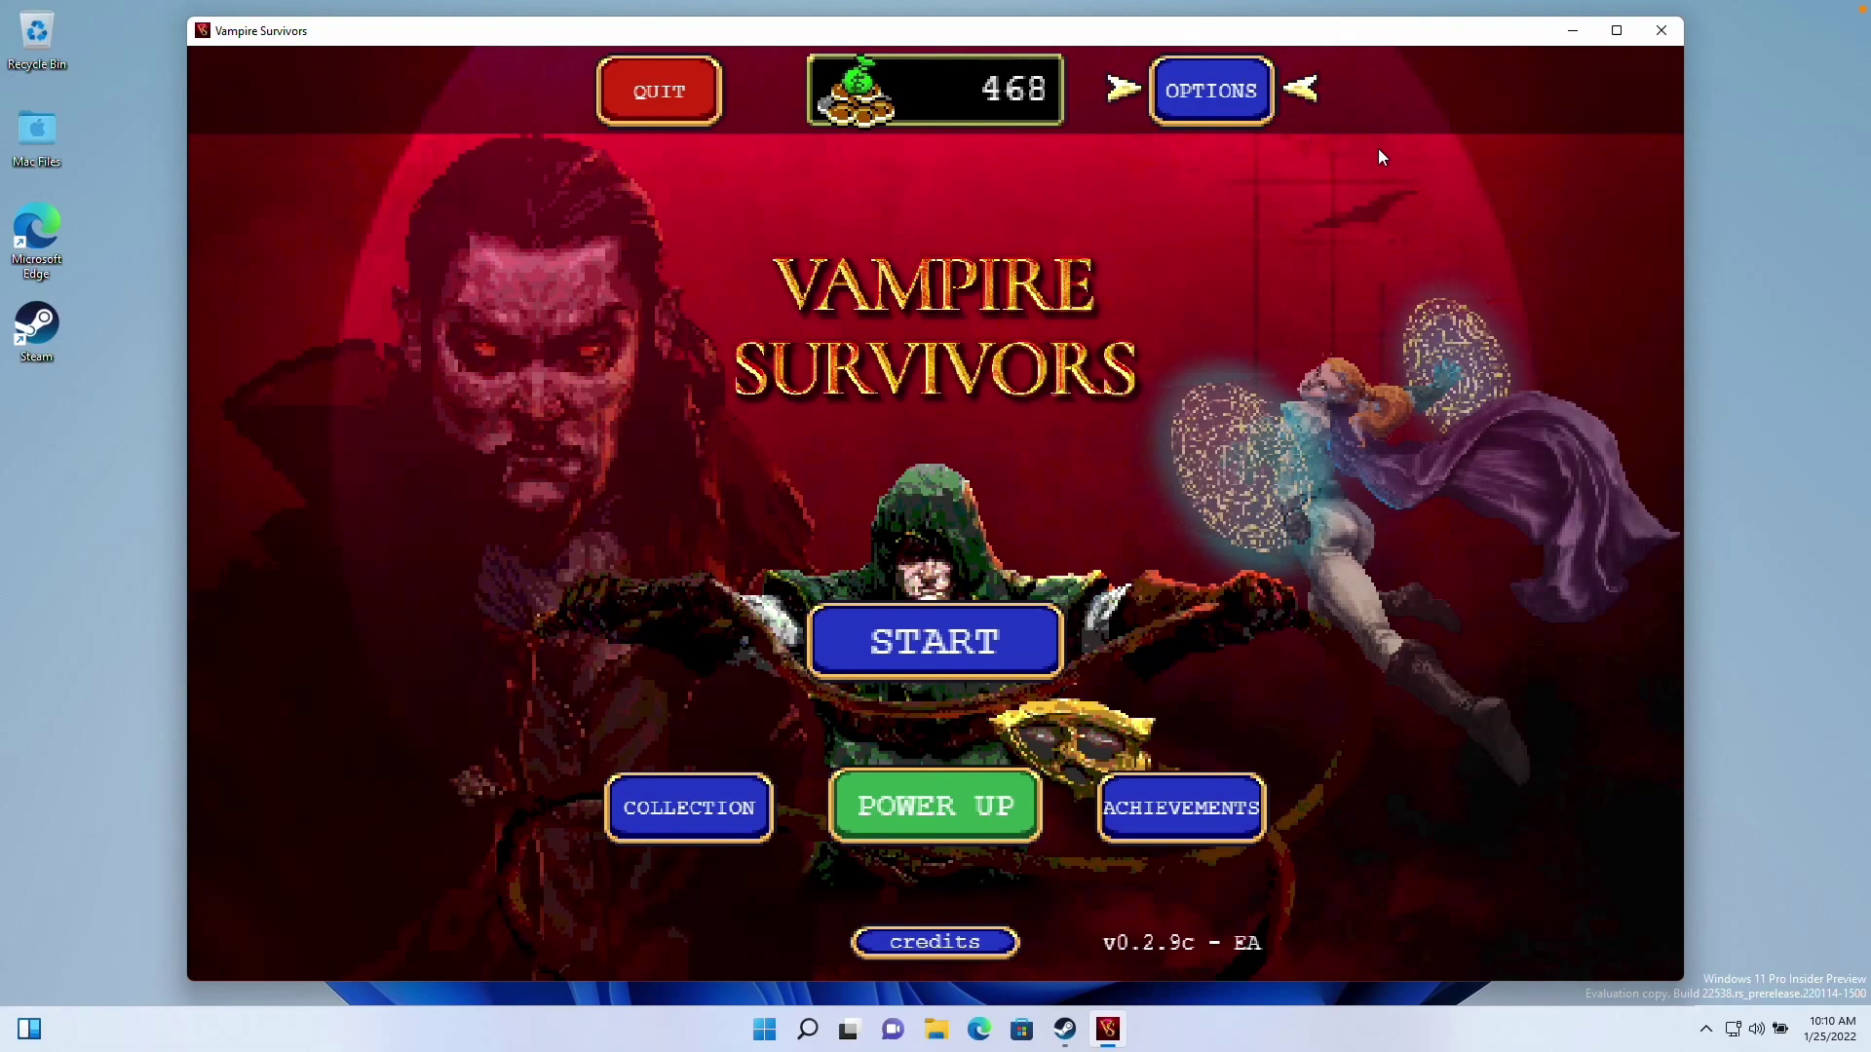
{"action": "key", "text": "alt"}
{"action": "key", "text": "alt+Return"}
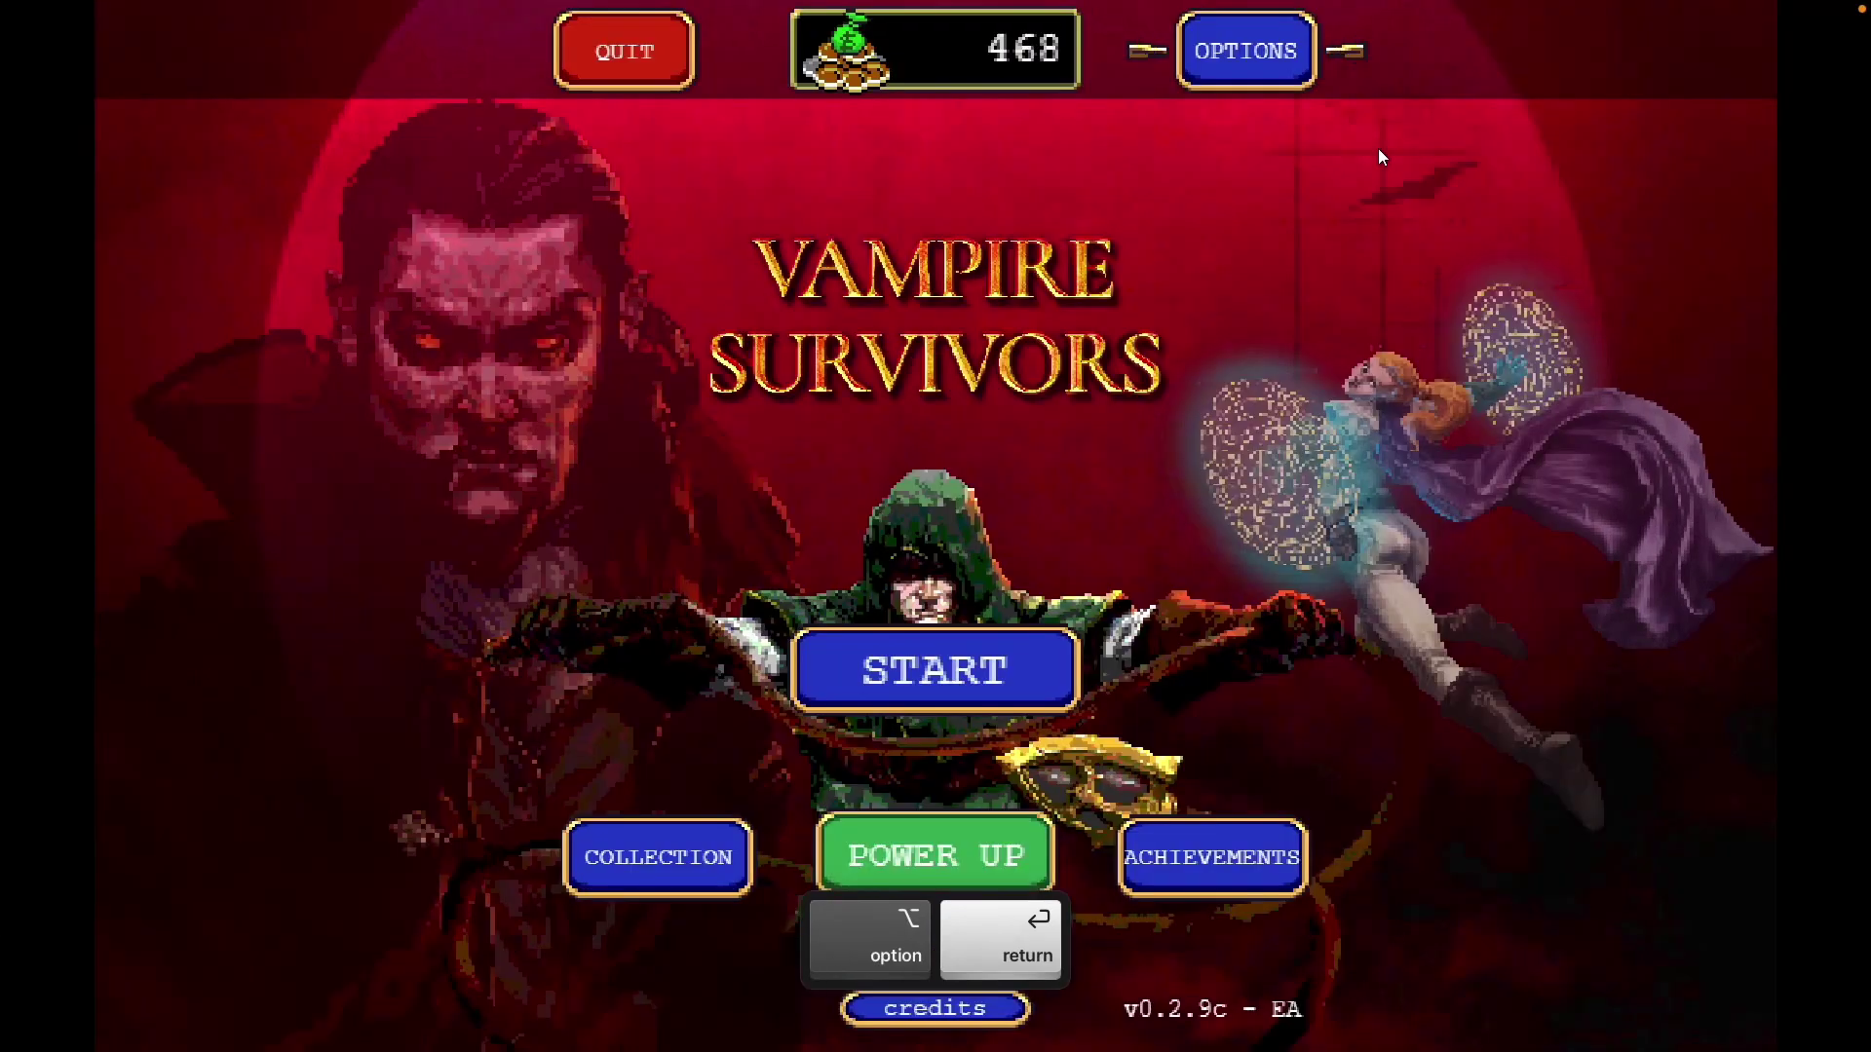
{"action": "key", "text": "alt+Return"}
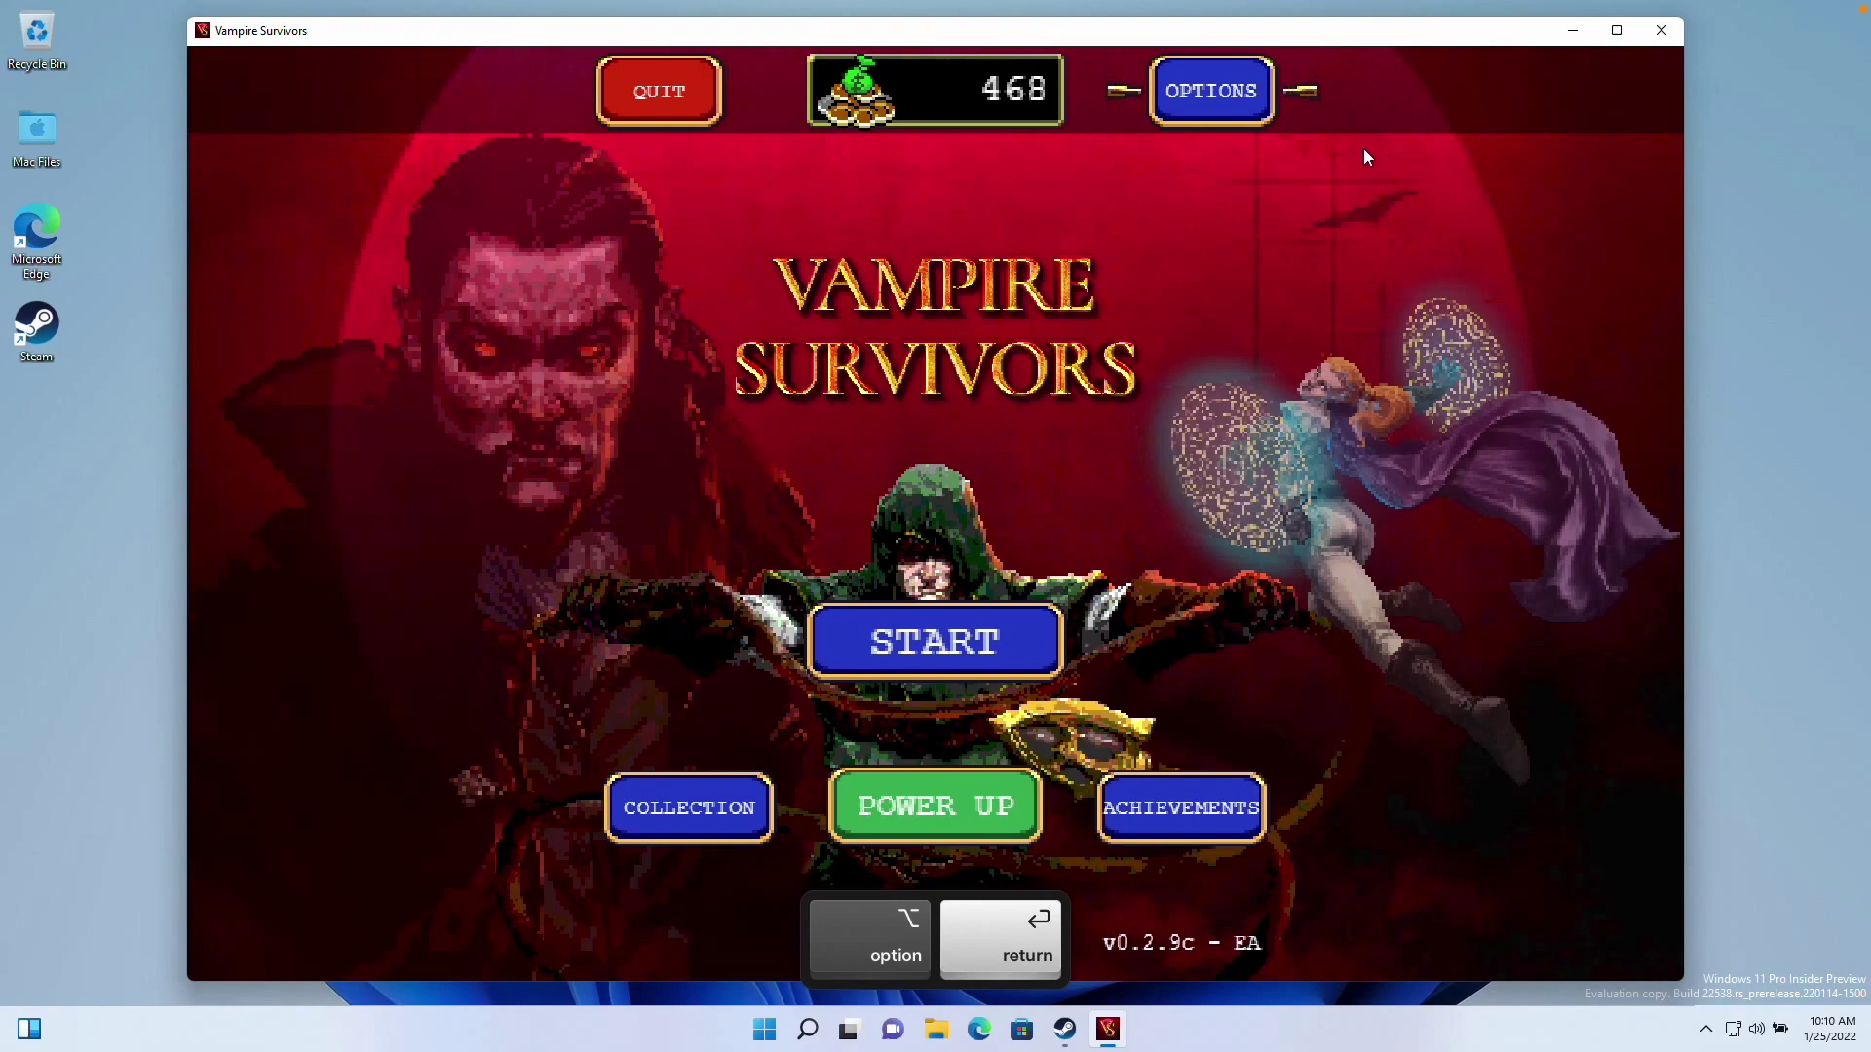
{"action": "key", "text": "alt+Return"}
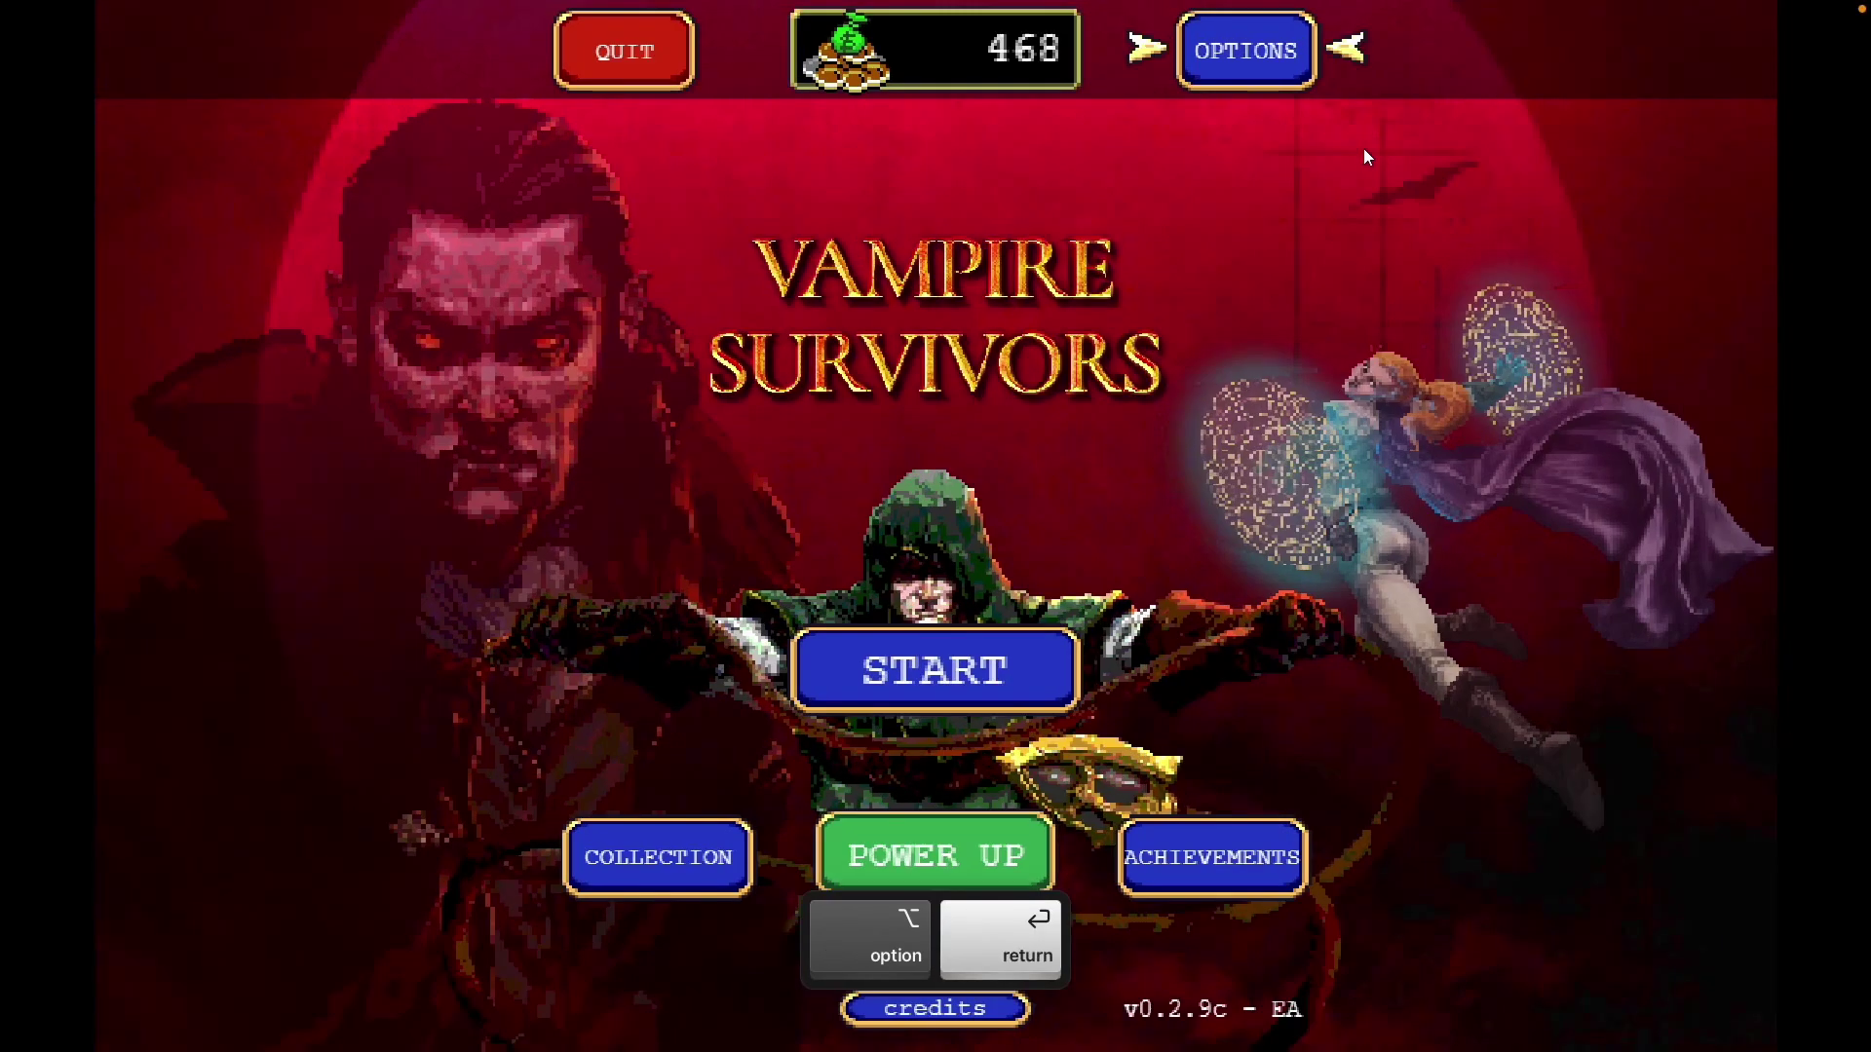
{"action": "left_click", "coordinate": [1208, 68]}
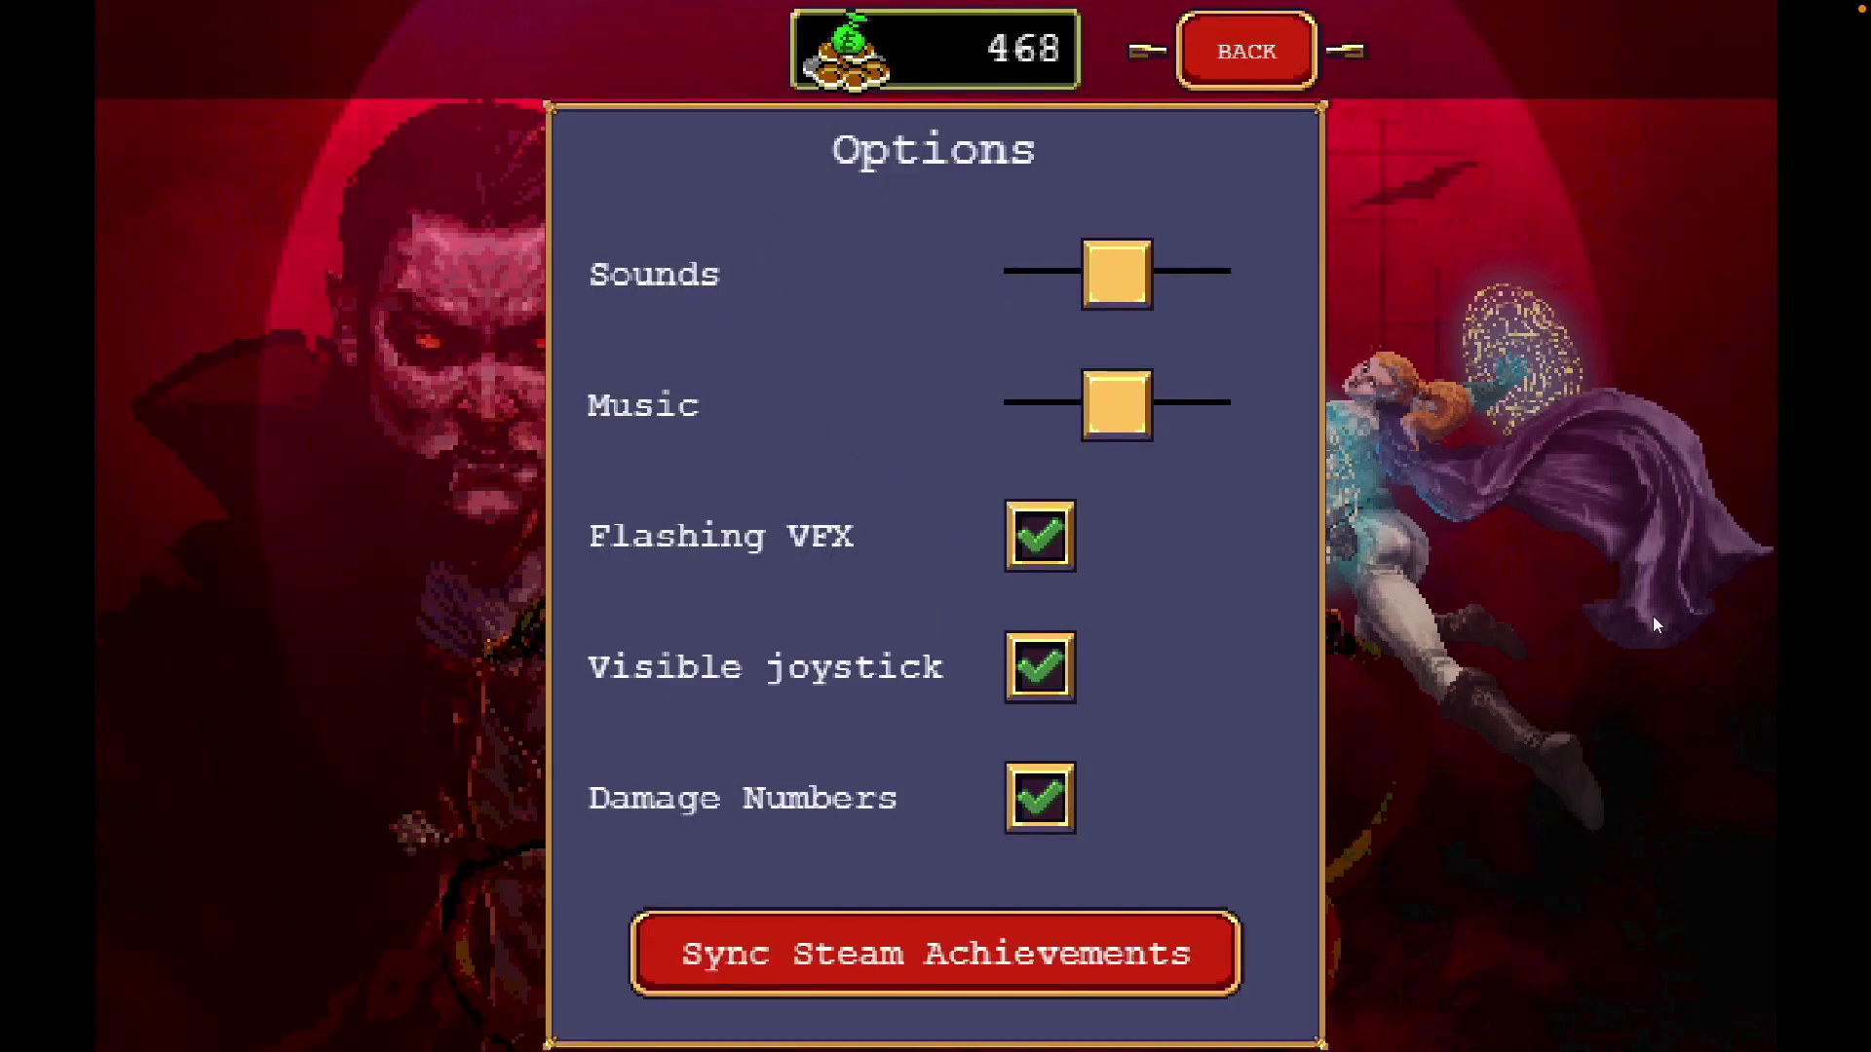
Resume the run and steer the character right, then down and left, away from enemies
{"action": "left_click", "coordinate": [1247, 47]}
{"action": "key", "text": "Right"}
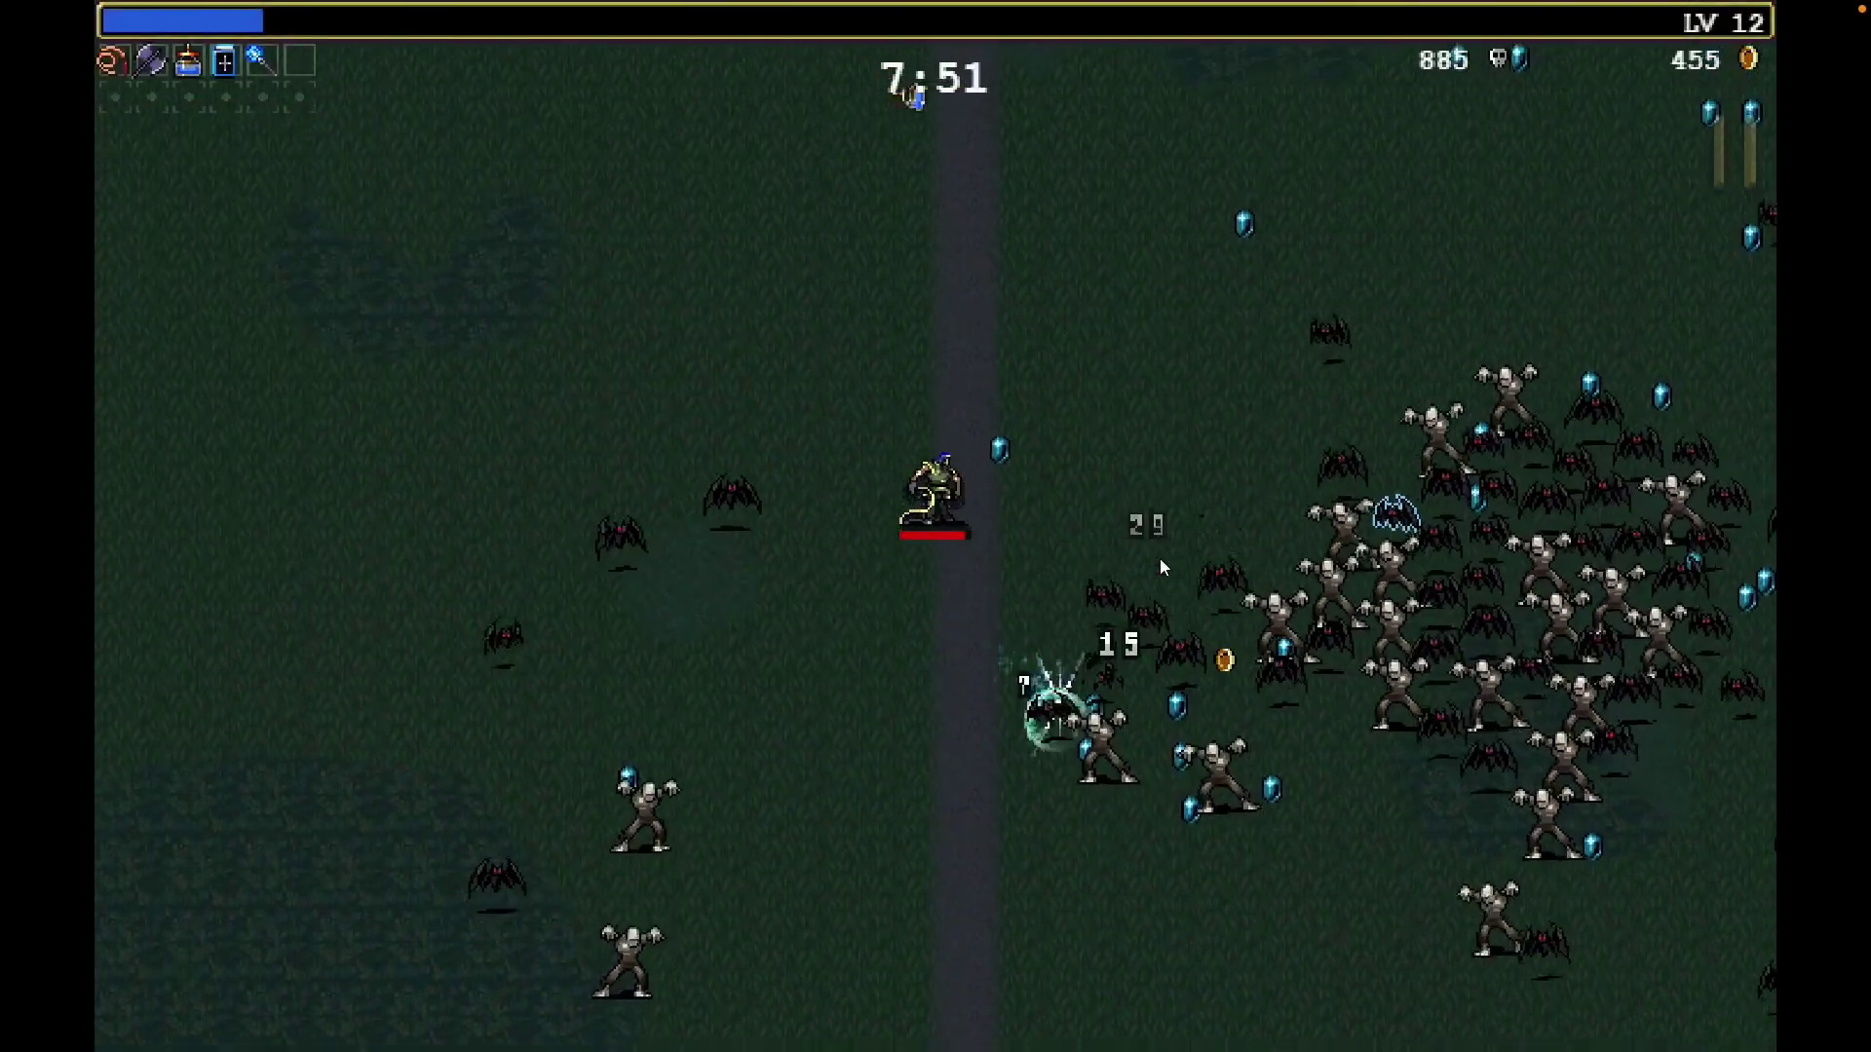
{"action": "key", "text": "Right"}
{"action": "key", "text": "Up"}
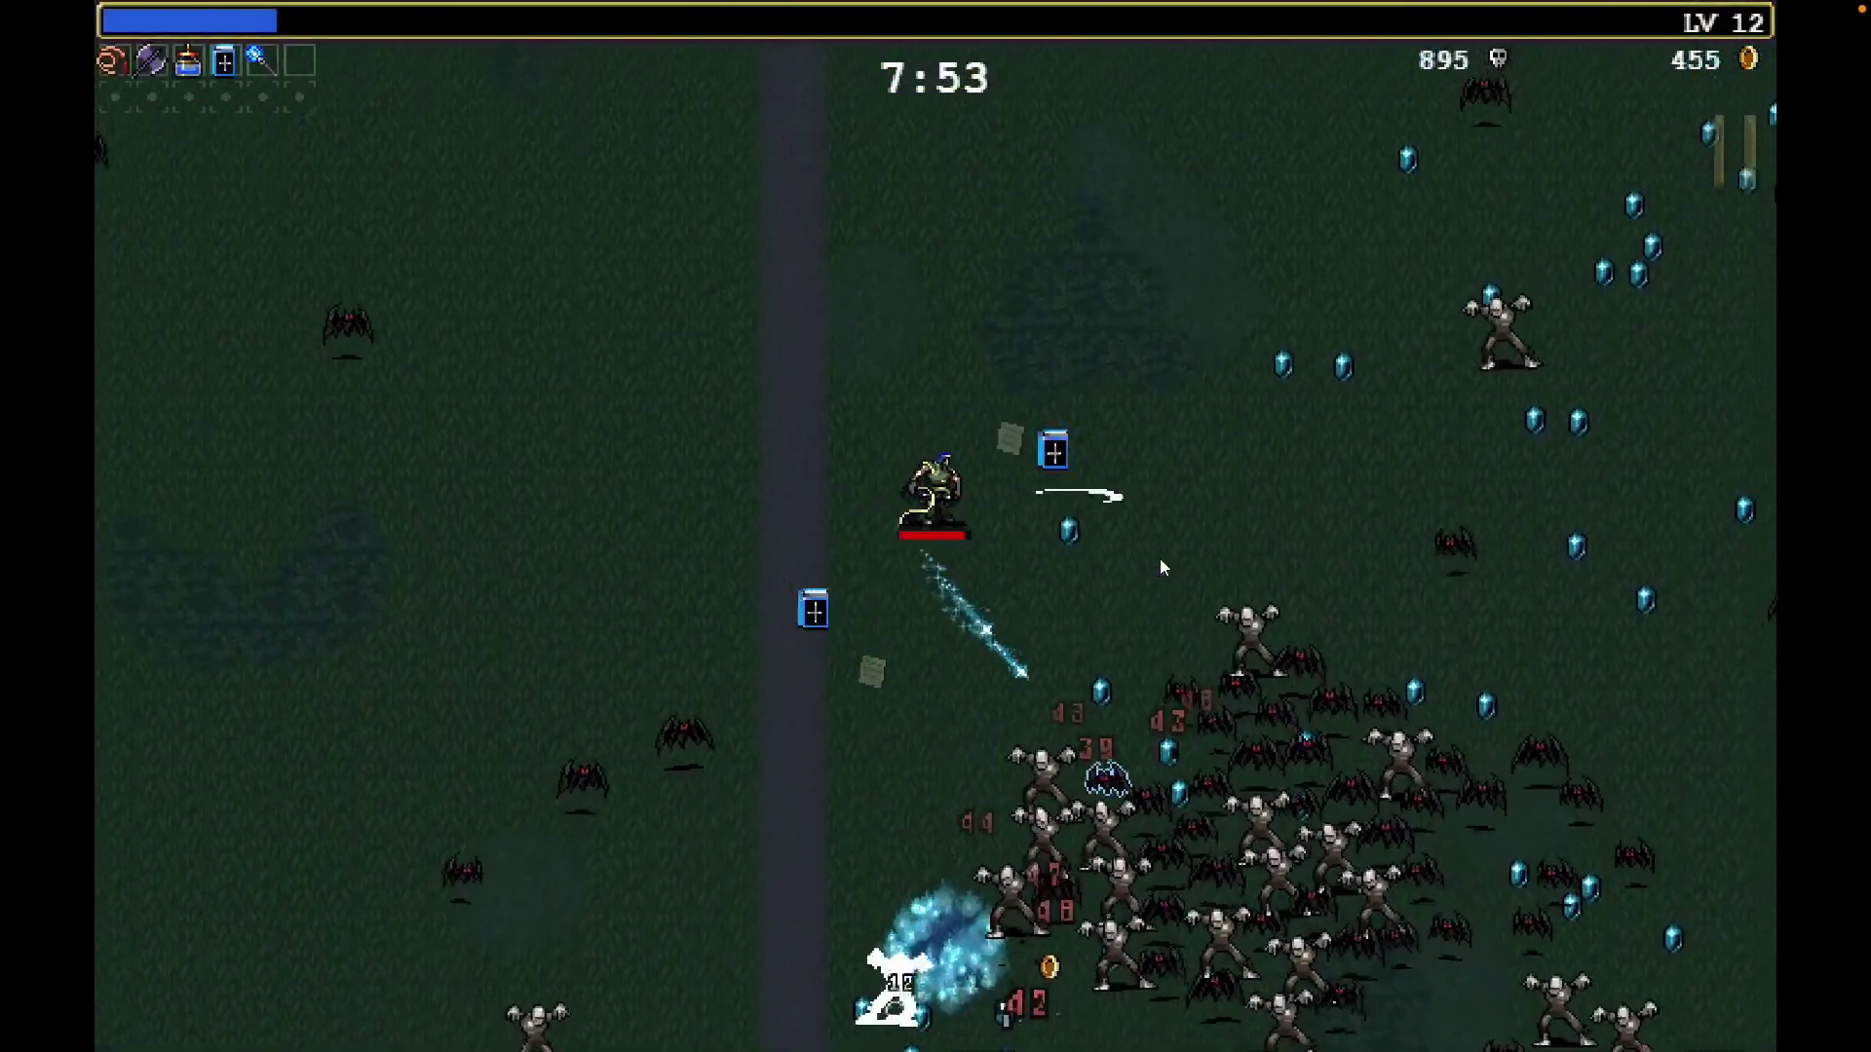
{"action": "key", "text": "Right"}
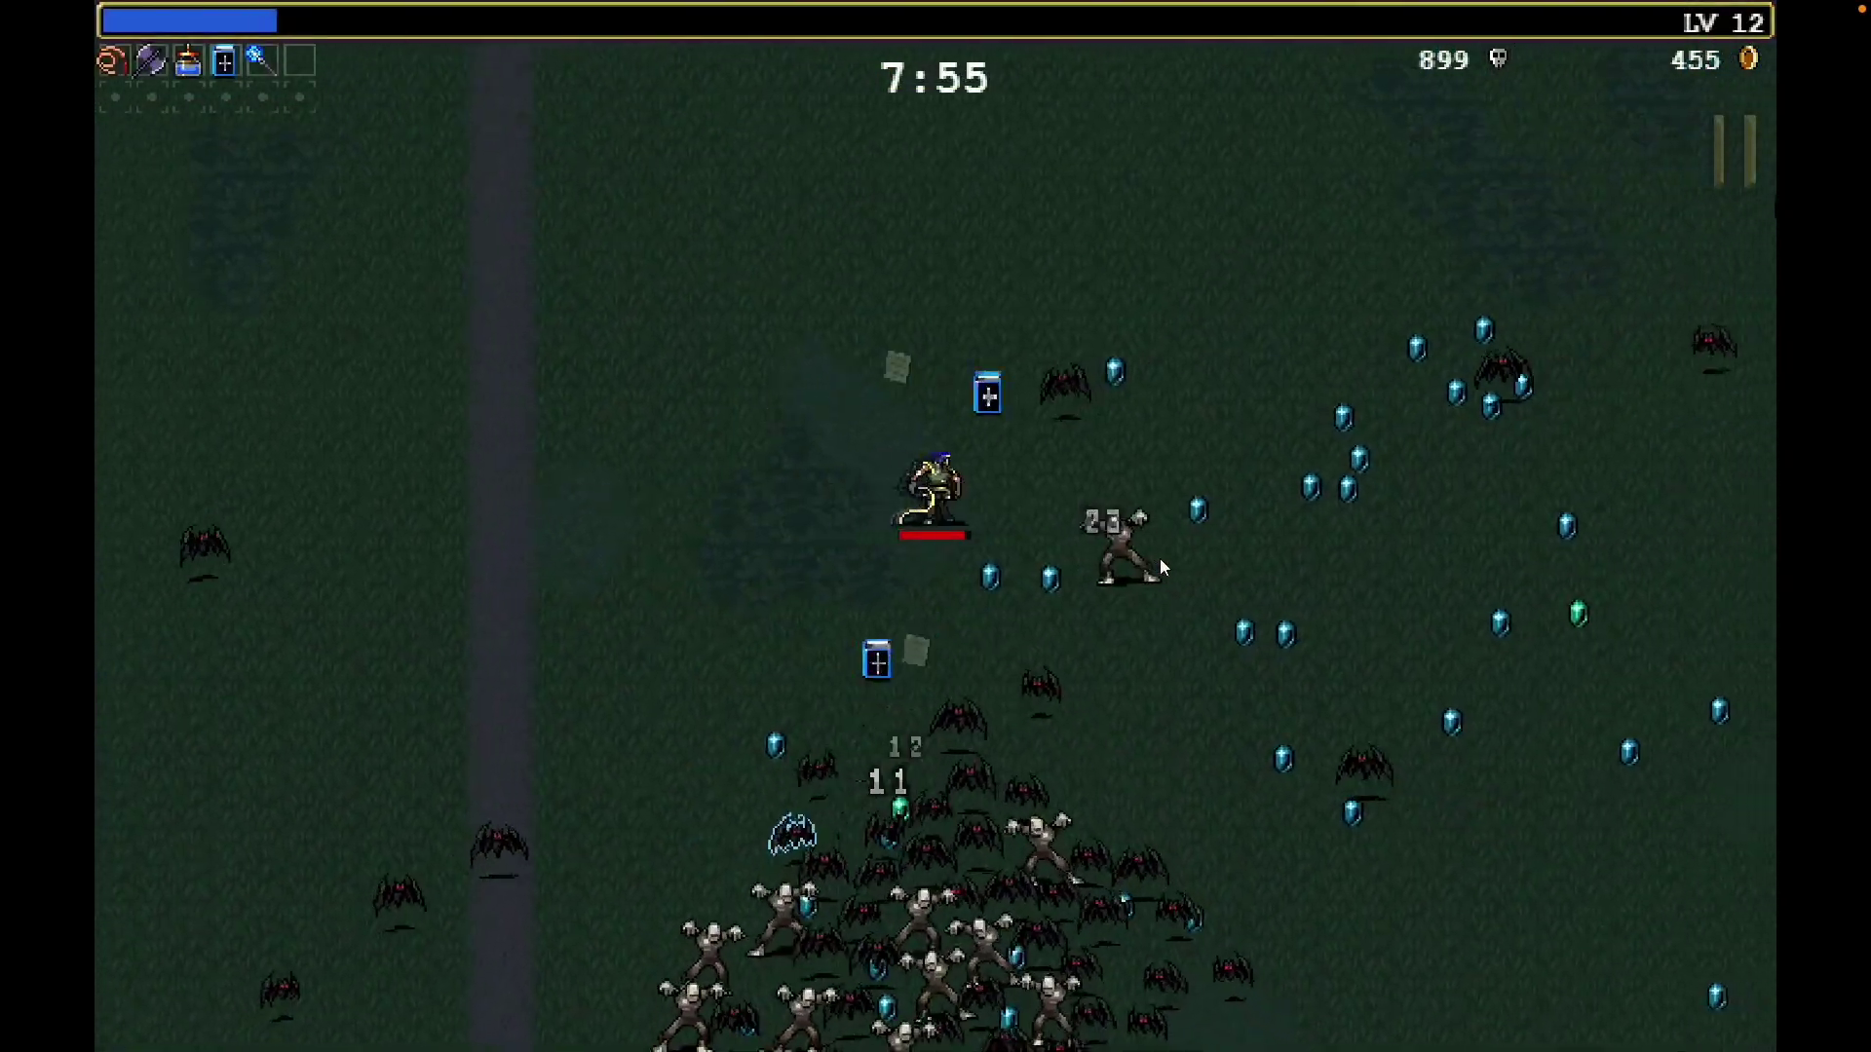
{"action": "key", "text": "Right"}
{"action": "key", "text": "Down"}
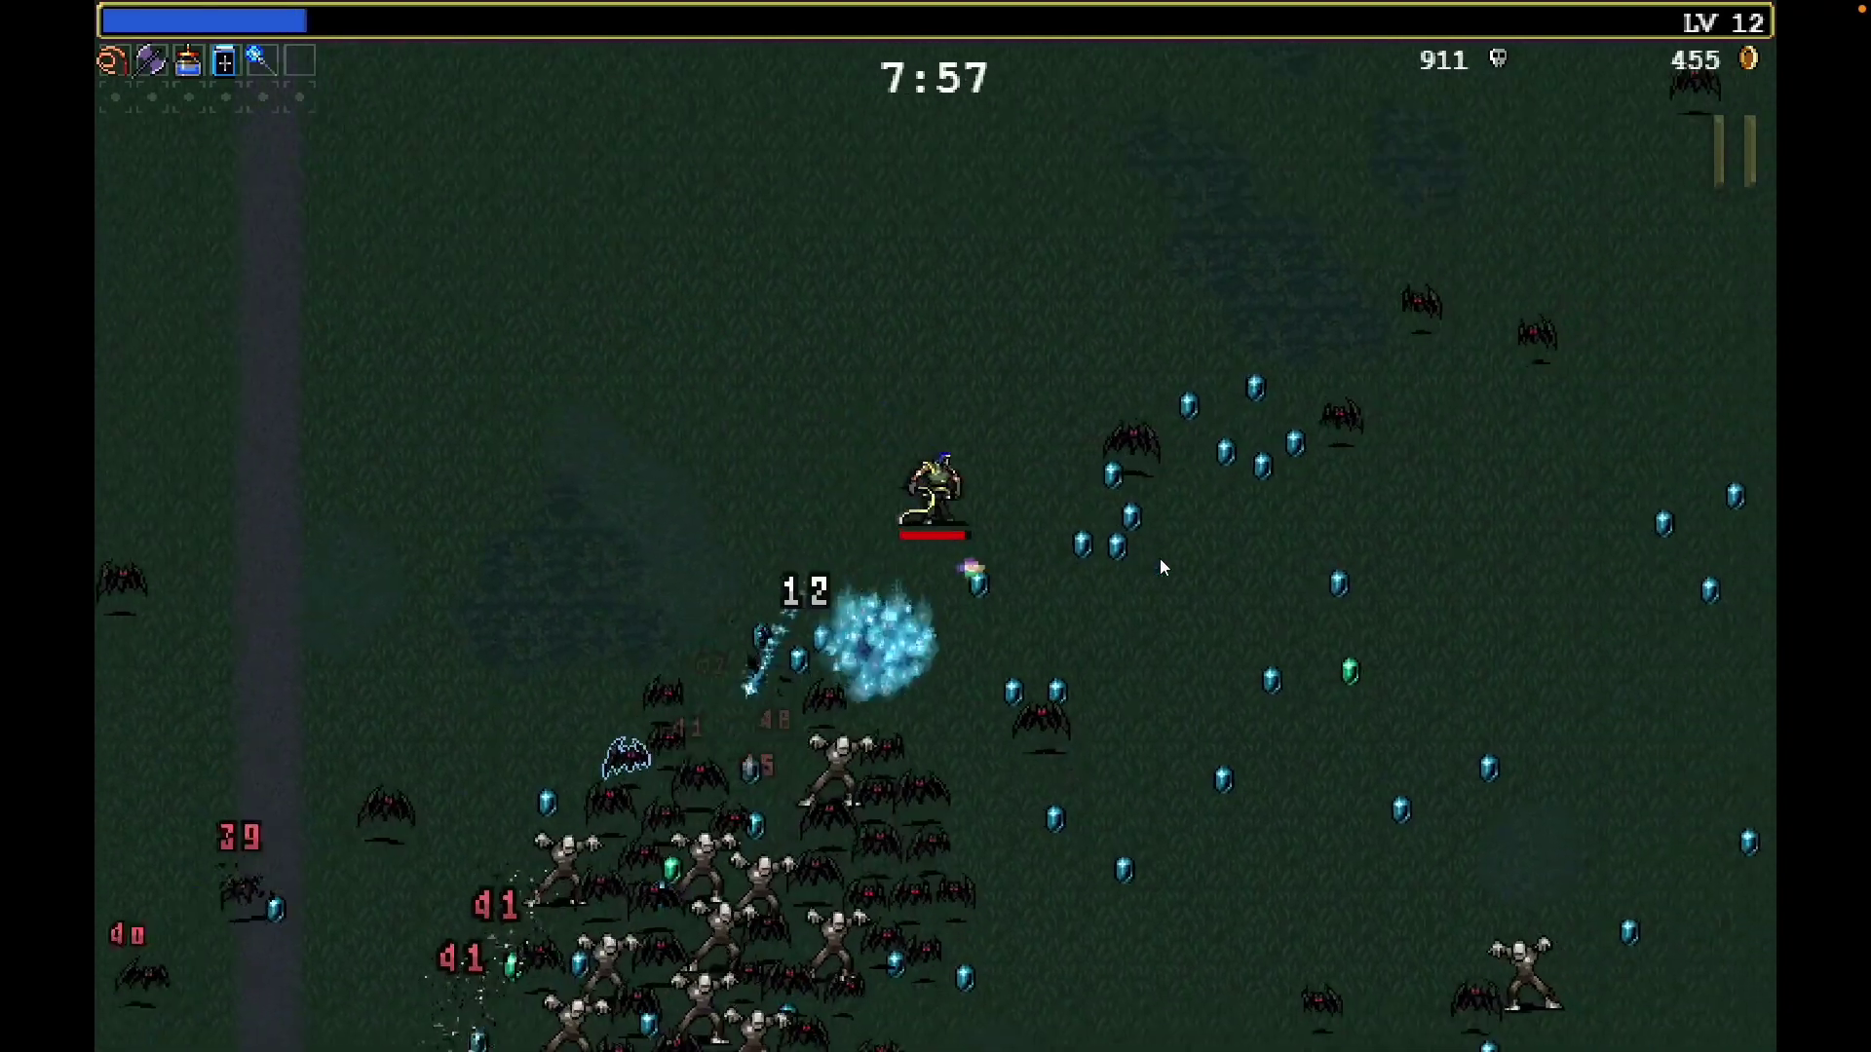
{"action": "key", "text": "Right"}
{"action": "key", "text": "Down"}
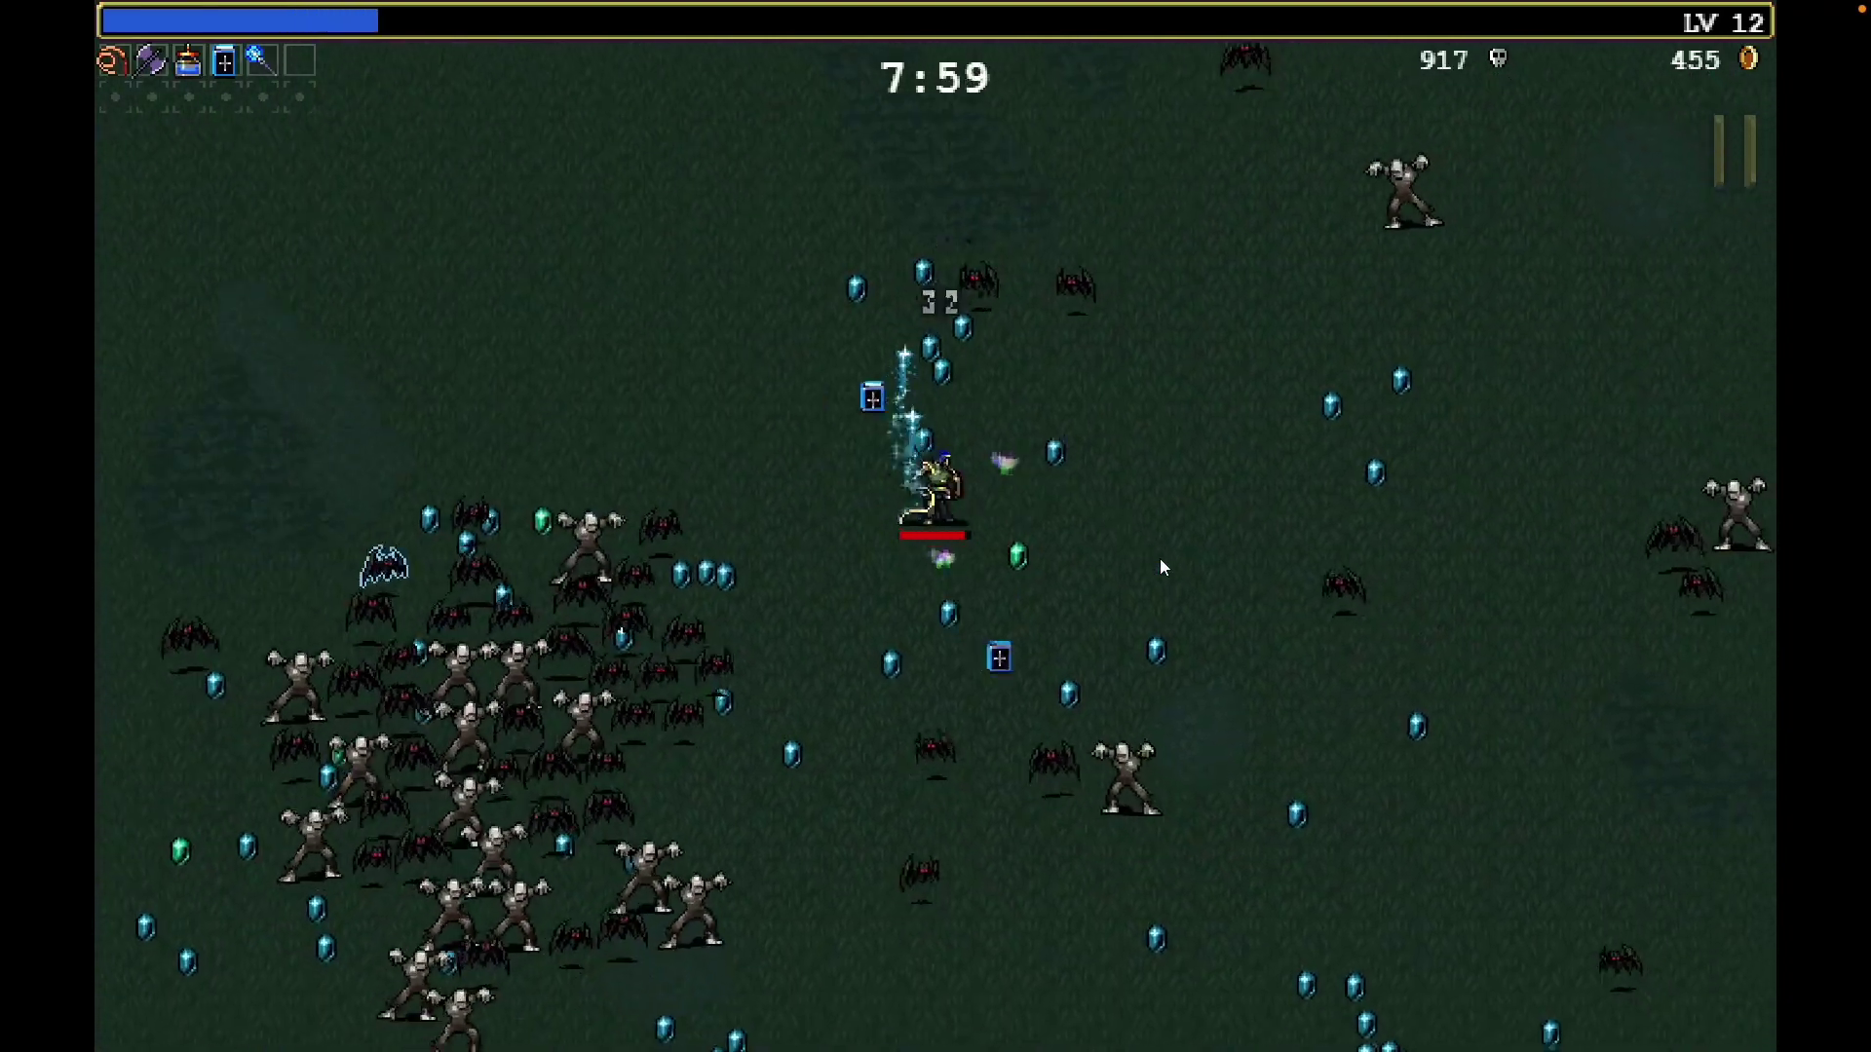
{"action": "key", "text": "d"}
{"action": "key", "text": "w"}
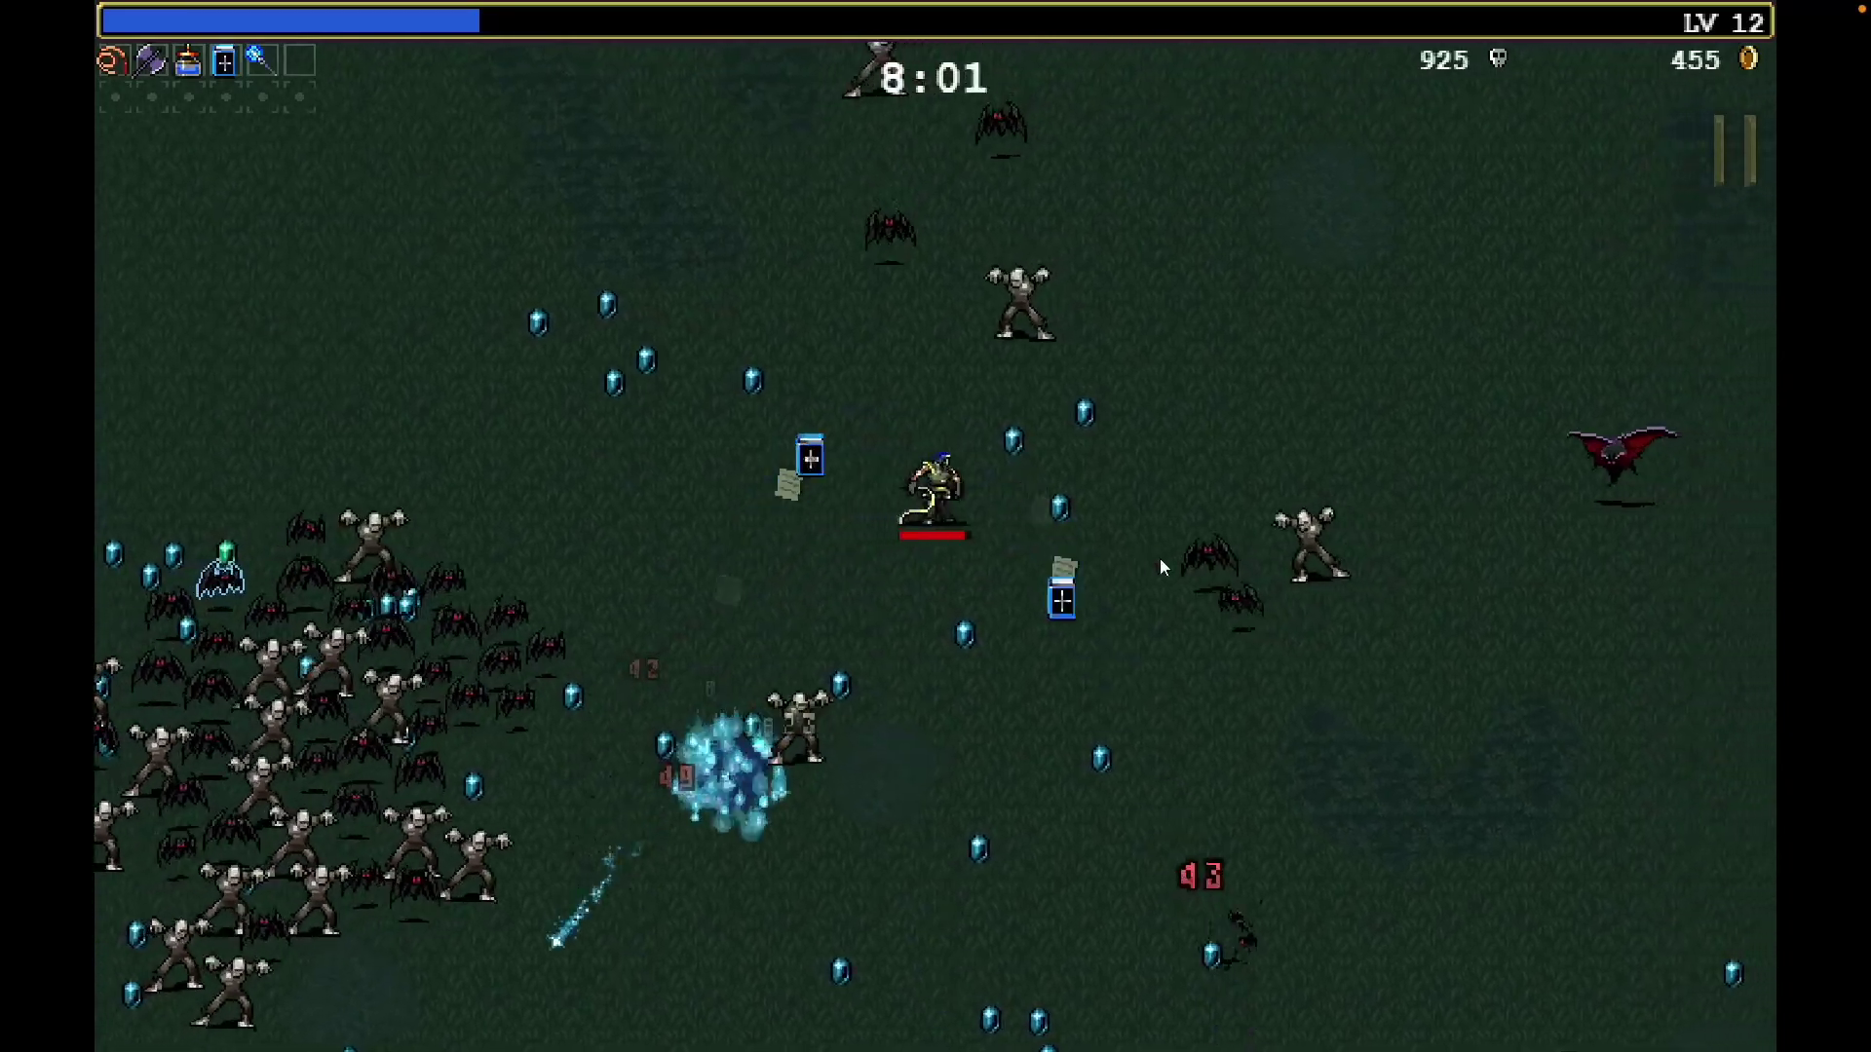
{"action": "key", "text": "Up"}
{"action": "key", "text": "Right"}
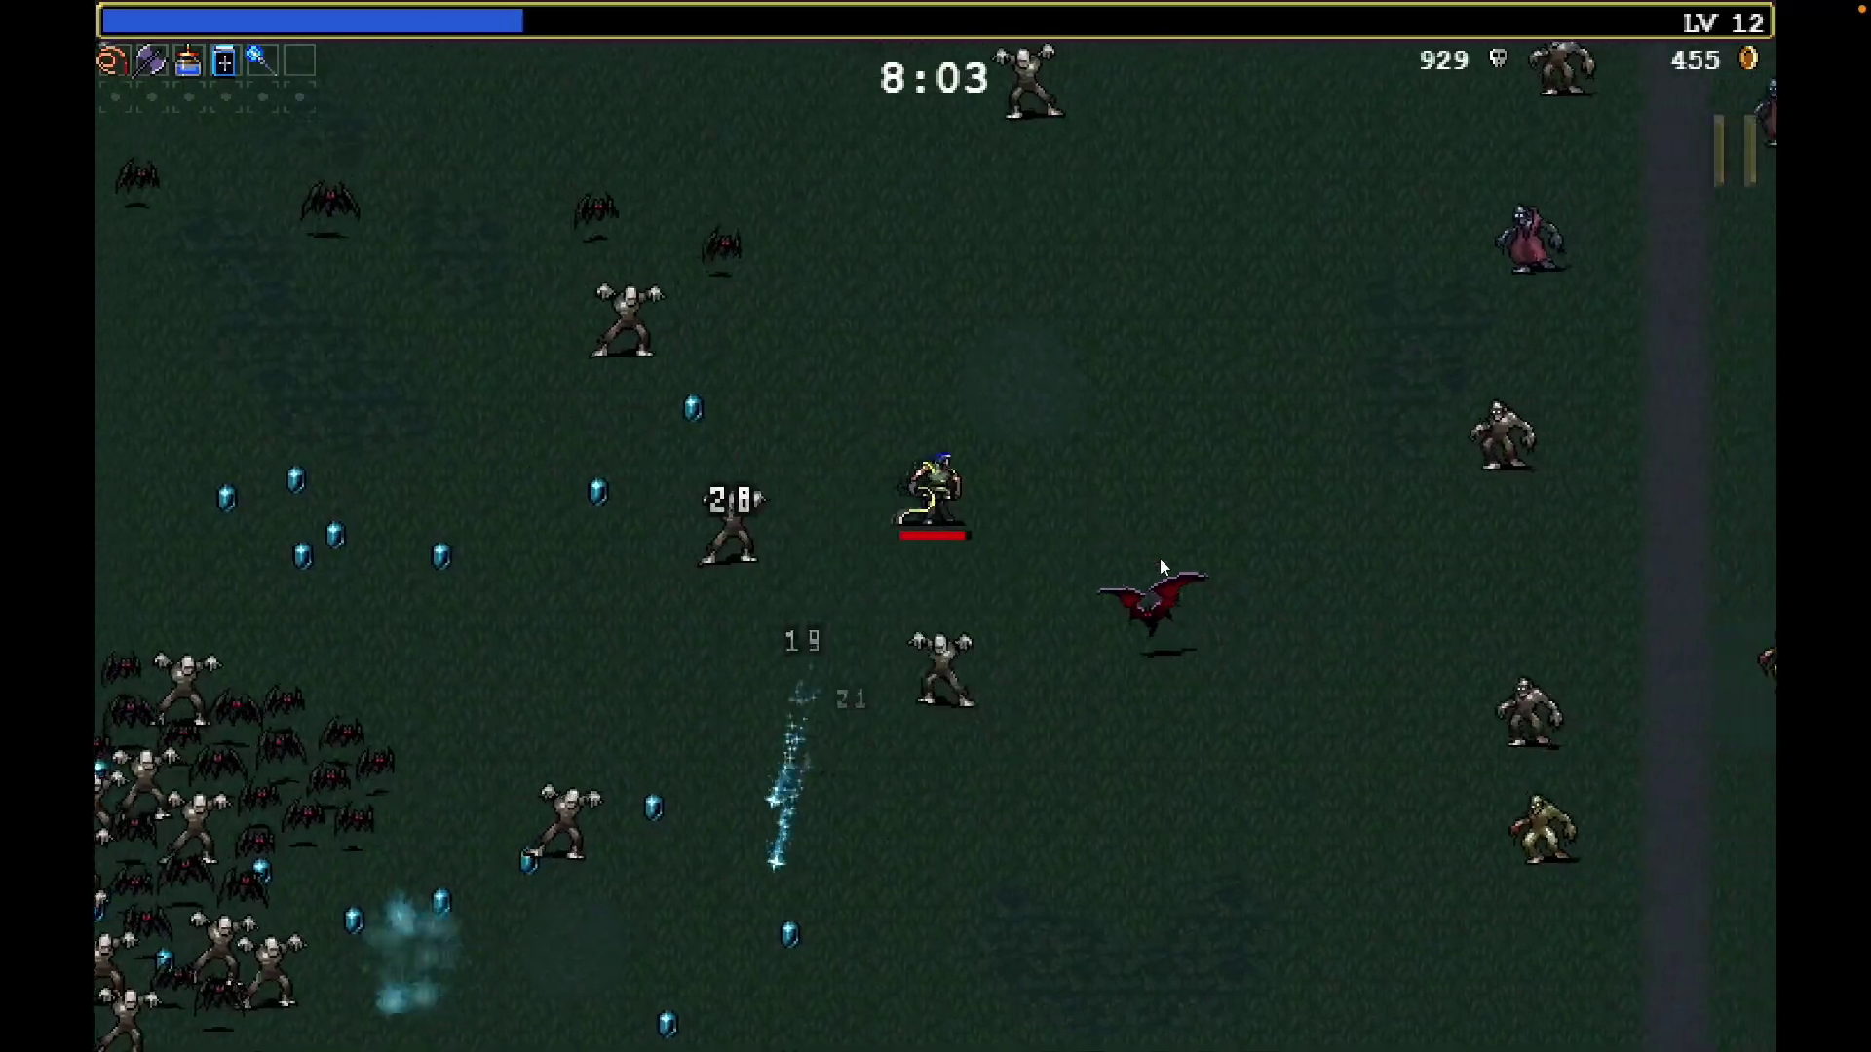
{"action": "key", "text": "Down"}
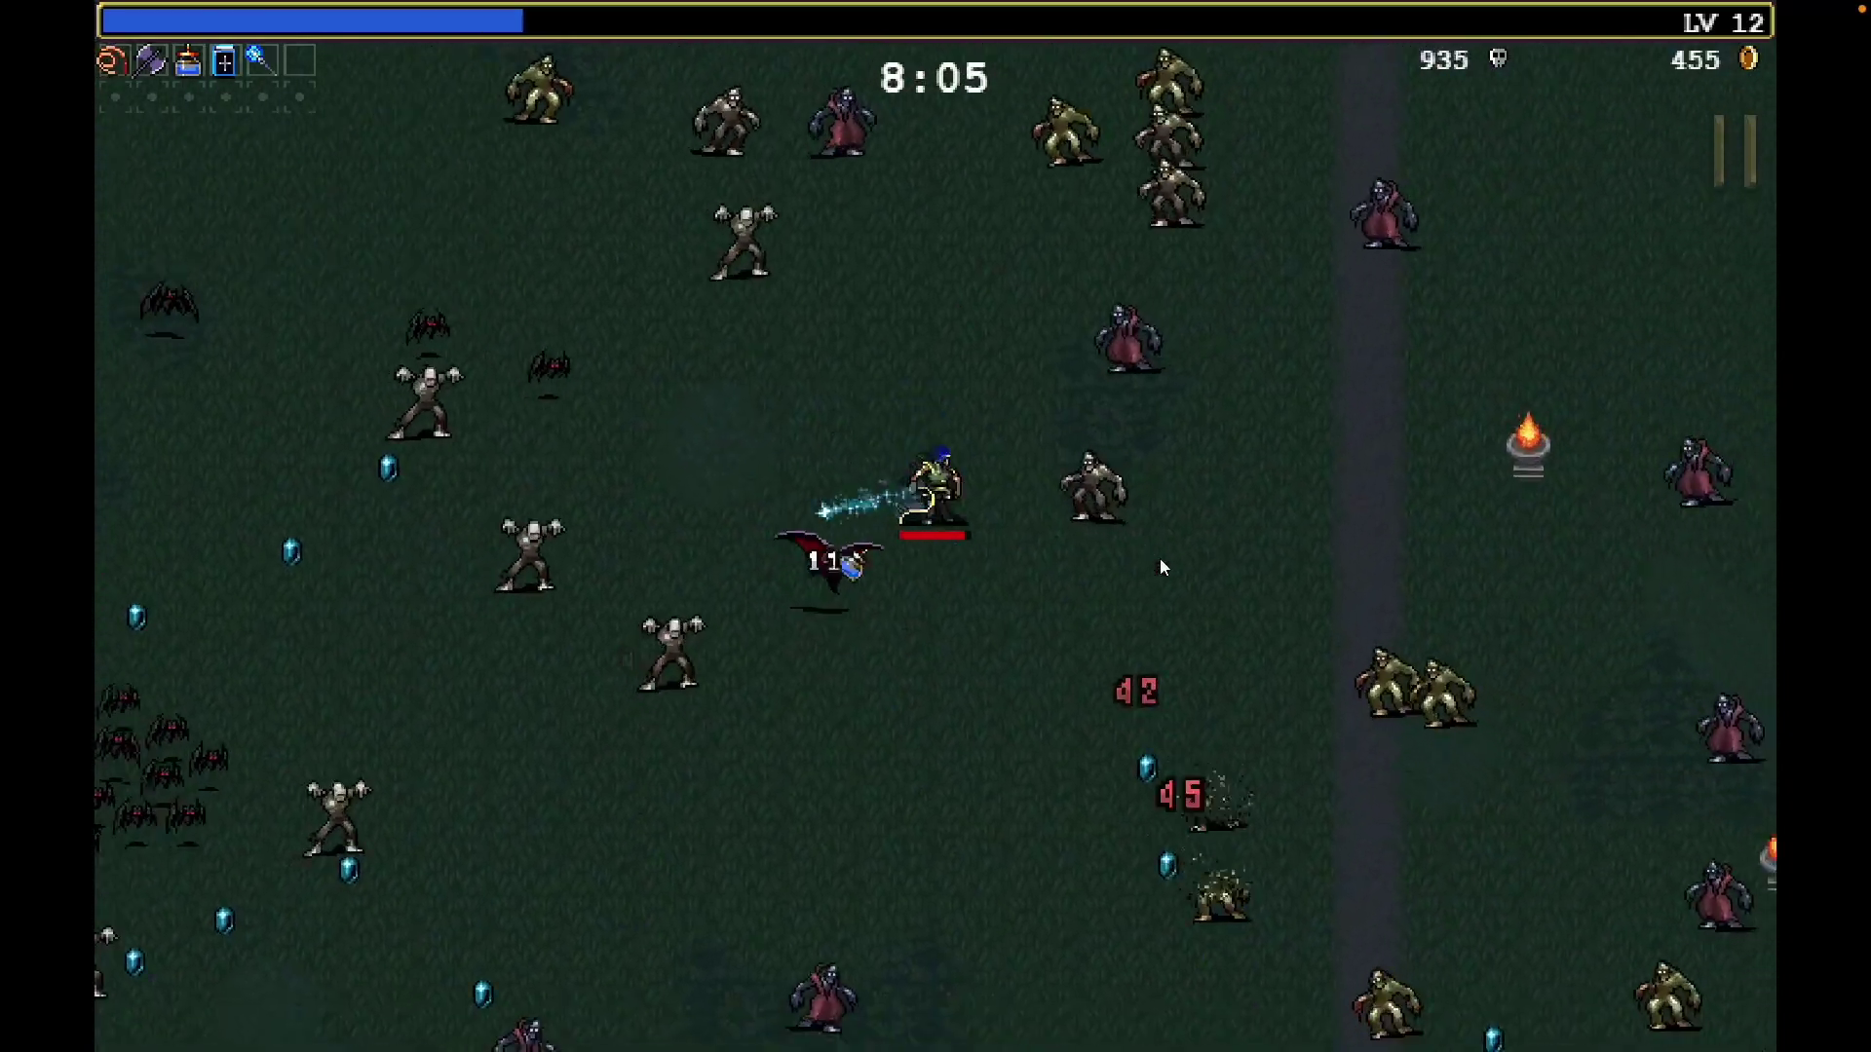
{"action": "key", "text": "Down"}
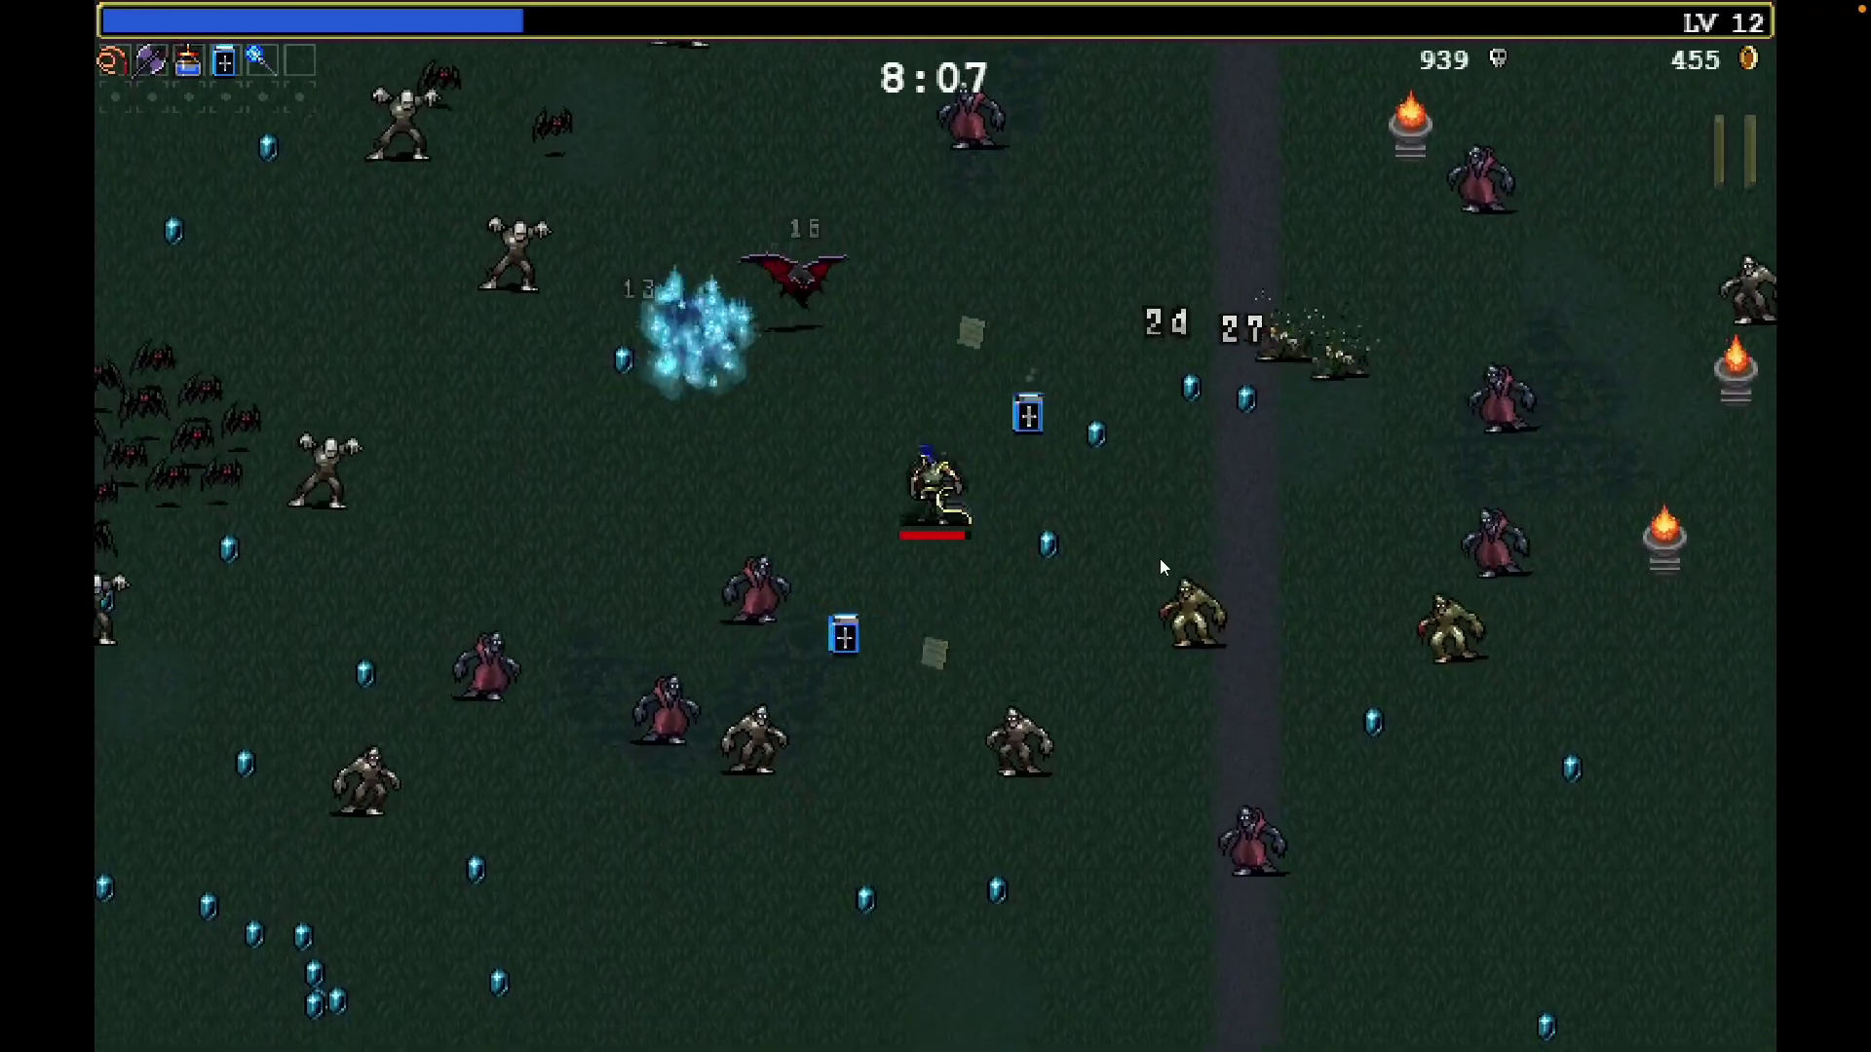
{"action": "key", "text": "Left"}
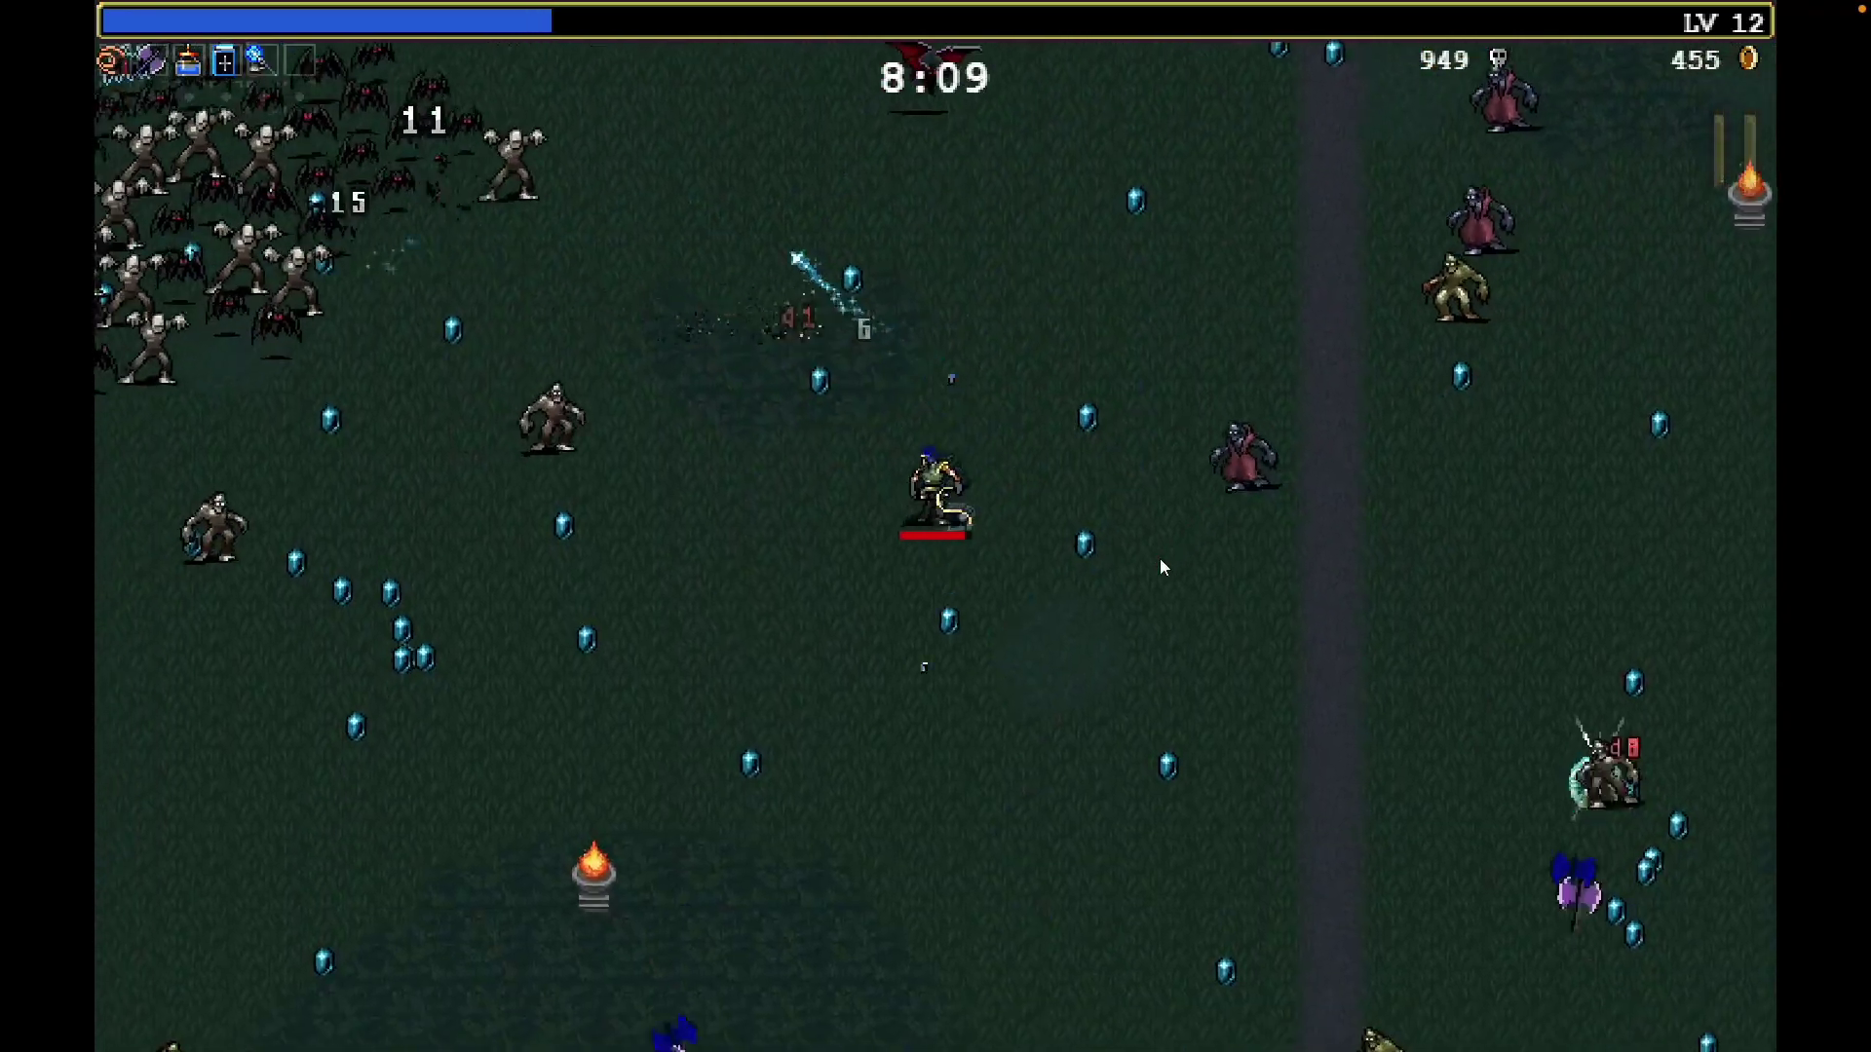
{"action": "key", "text": "Left"}
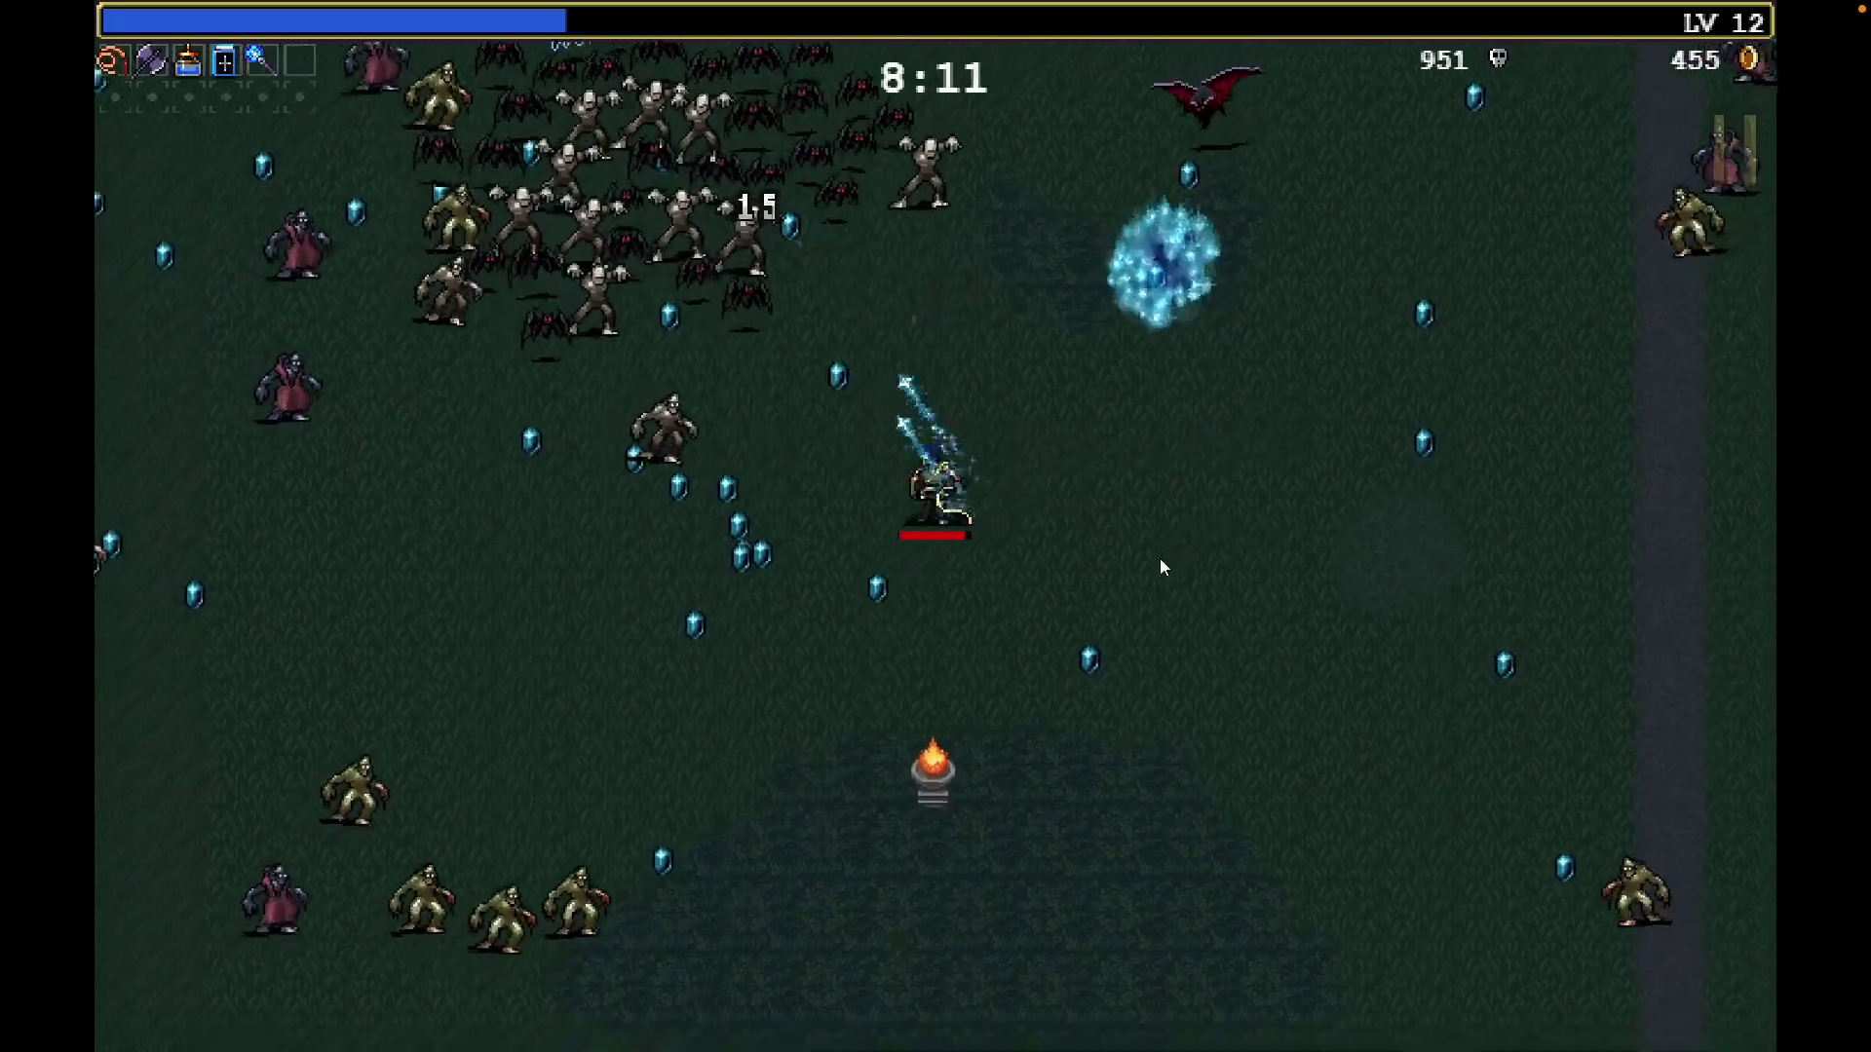
{"action": "key", "text": "Left"}
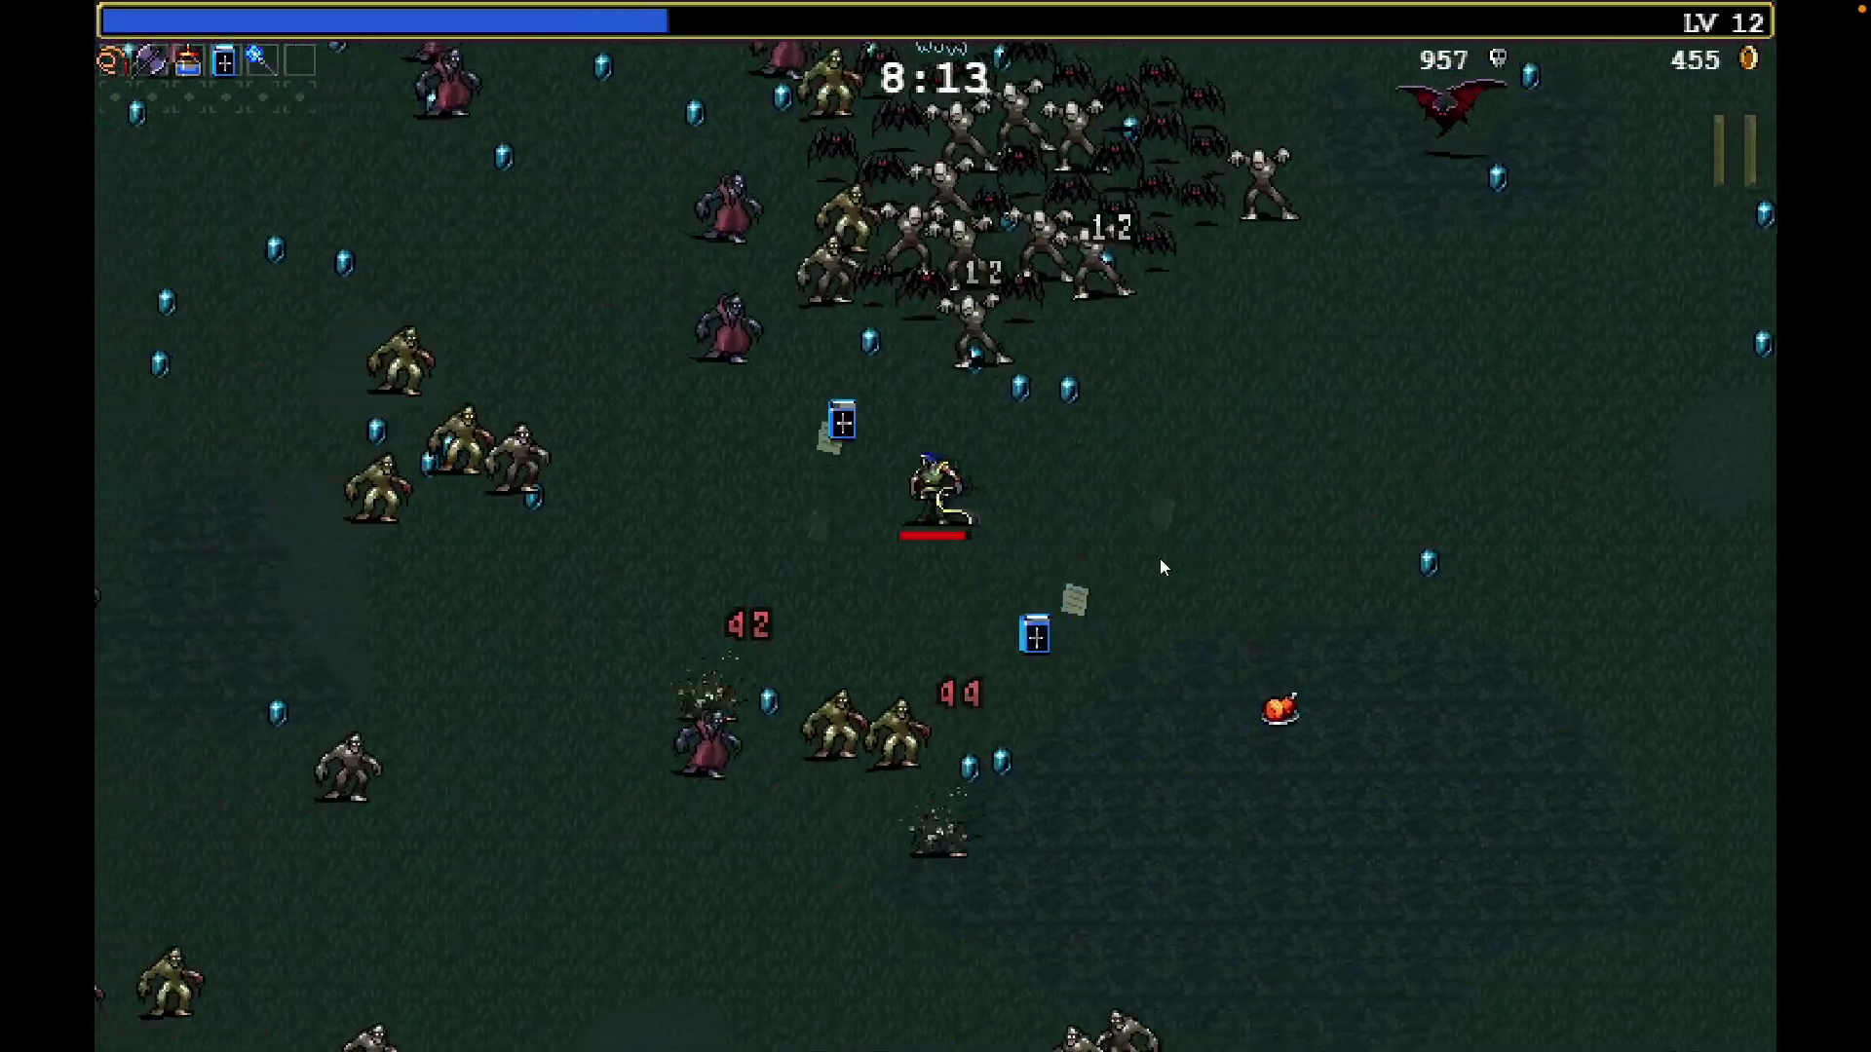
{"action": "key", "text": "Down"}
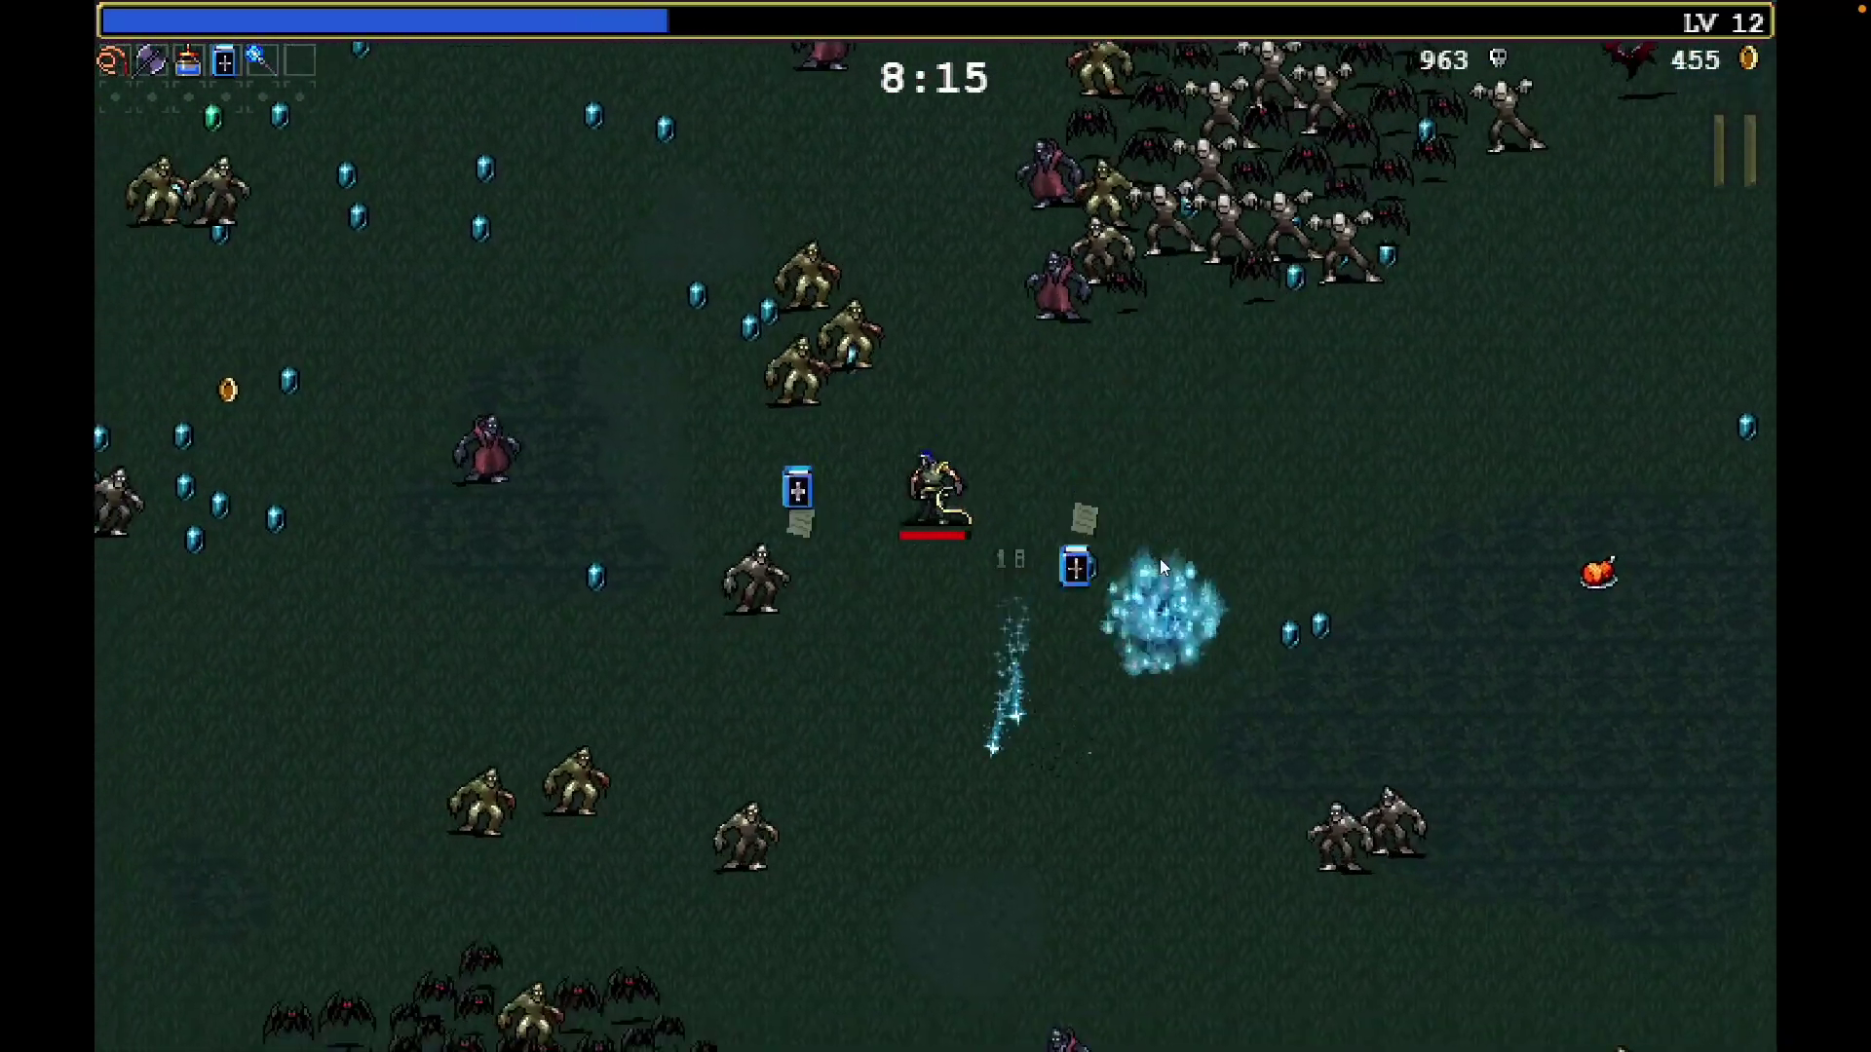
{"action": "key", "text": "Up"}
{"action": "key", "text": "Up"}
{"action": "key", "text": "Left"}
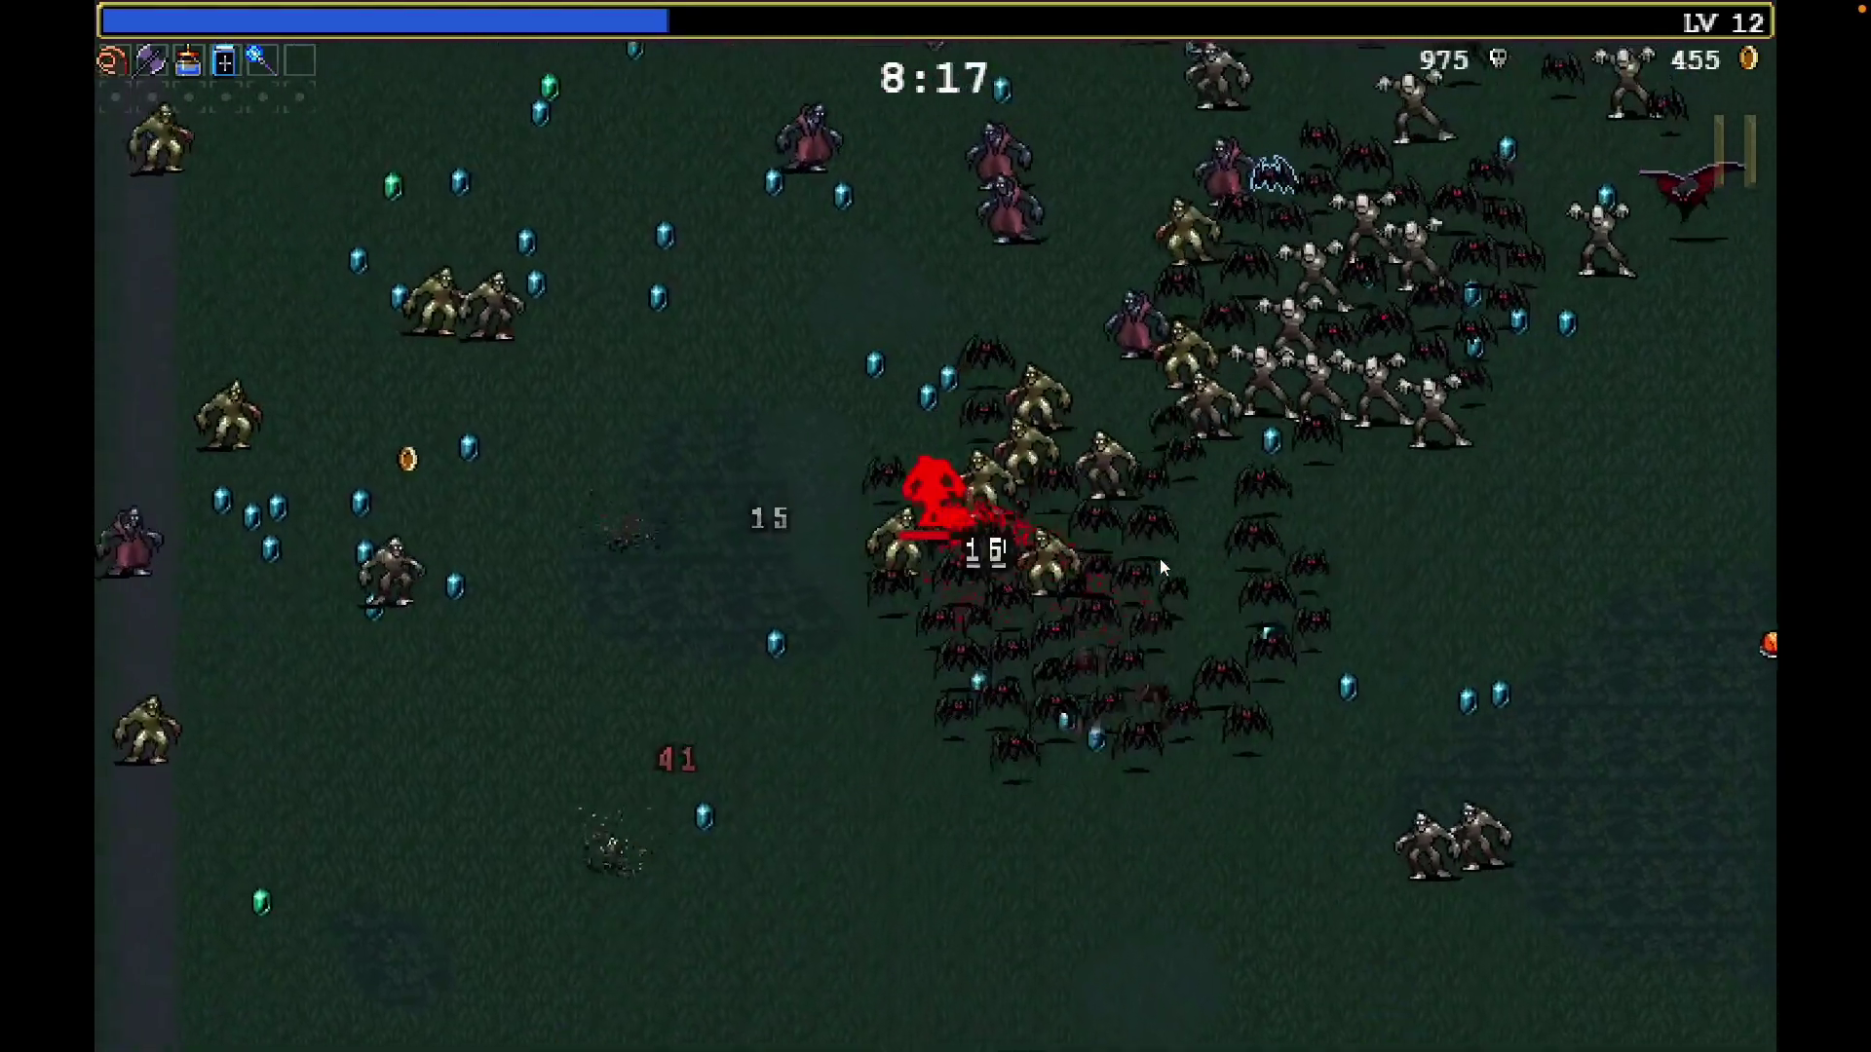
{"action": "key", "text": "Left"}
{"action": "key", "text": "Down"}
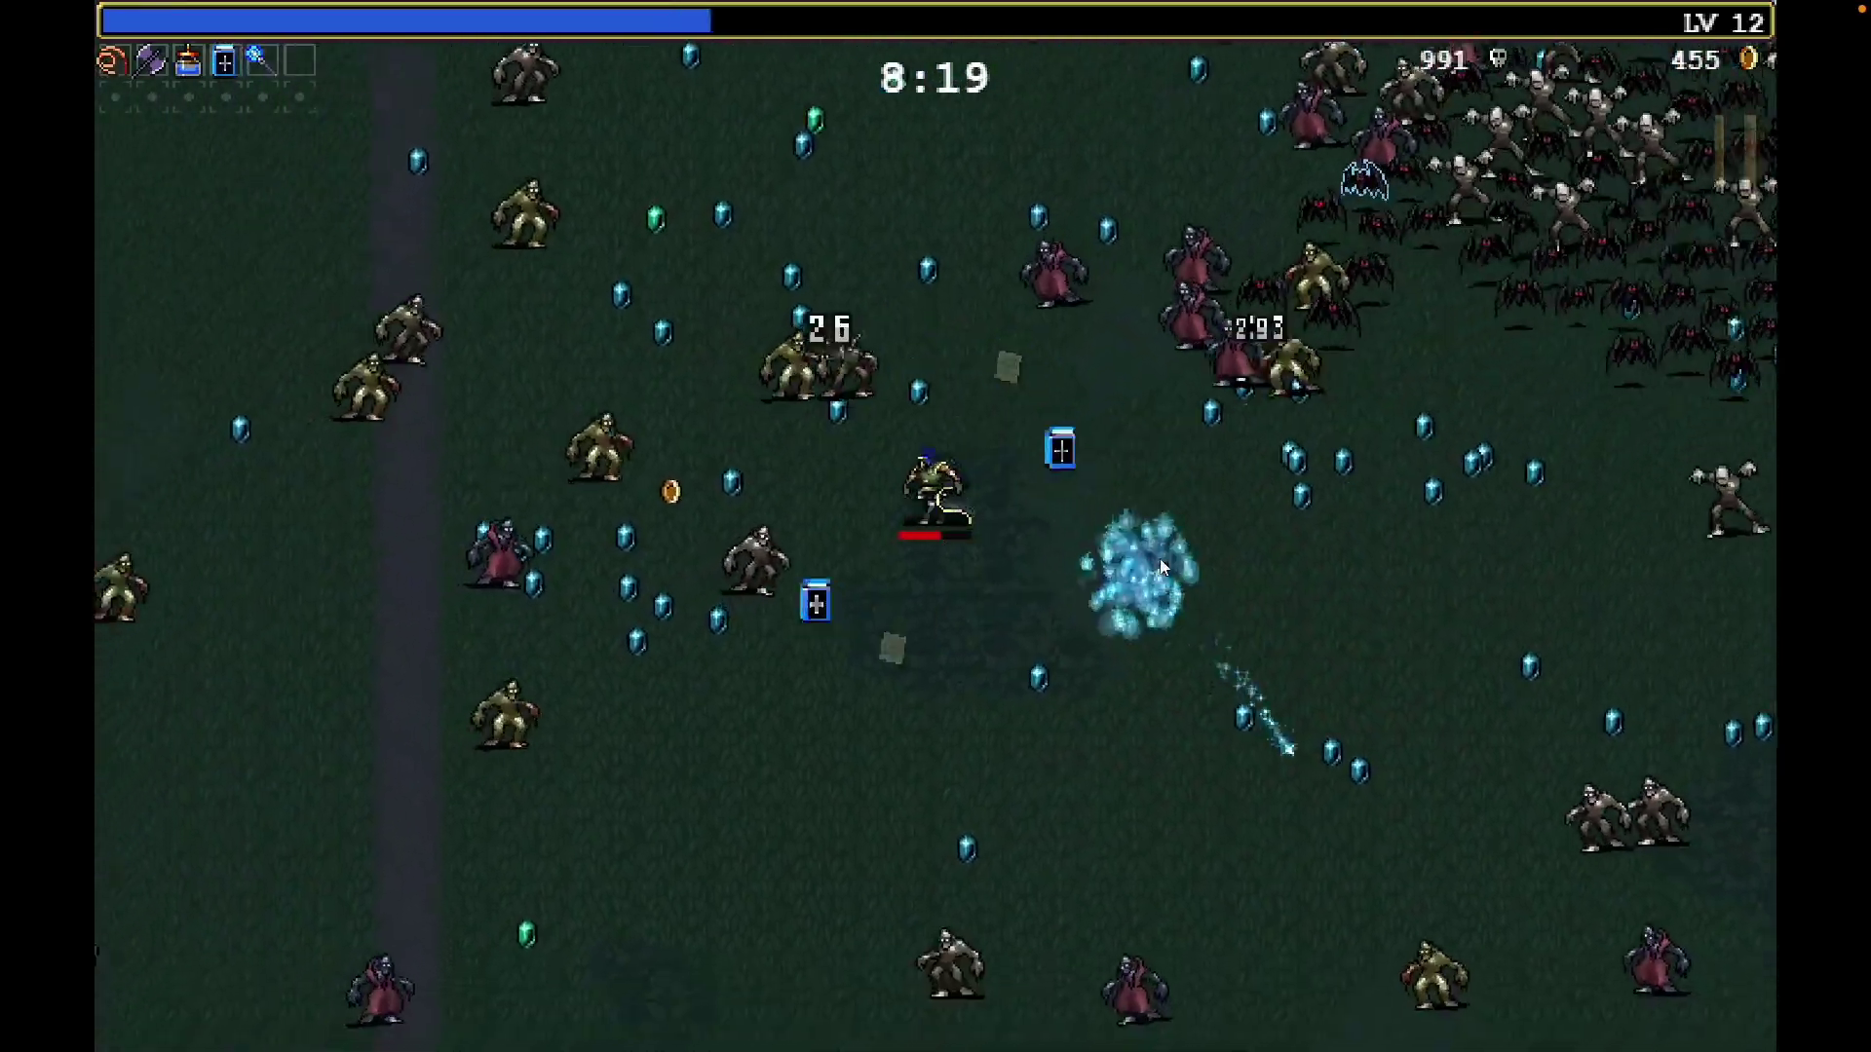
Keep dodging the horde up-right, then left and down, until the timer nears 8:39
{"action": "key", "text": "Up"}
{"action": "key", "text": "Right"}
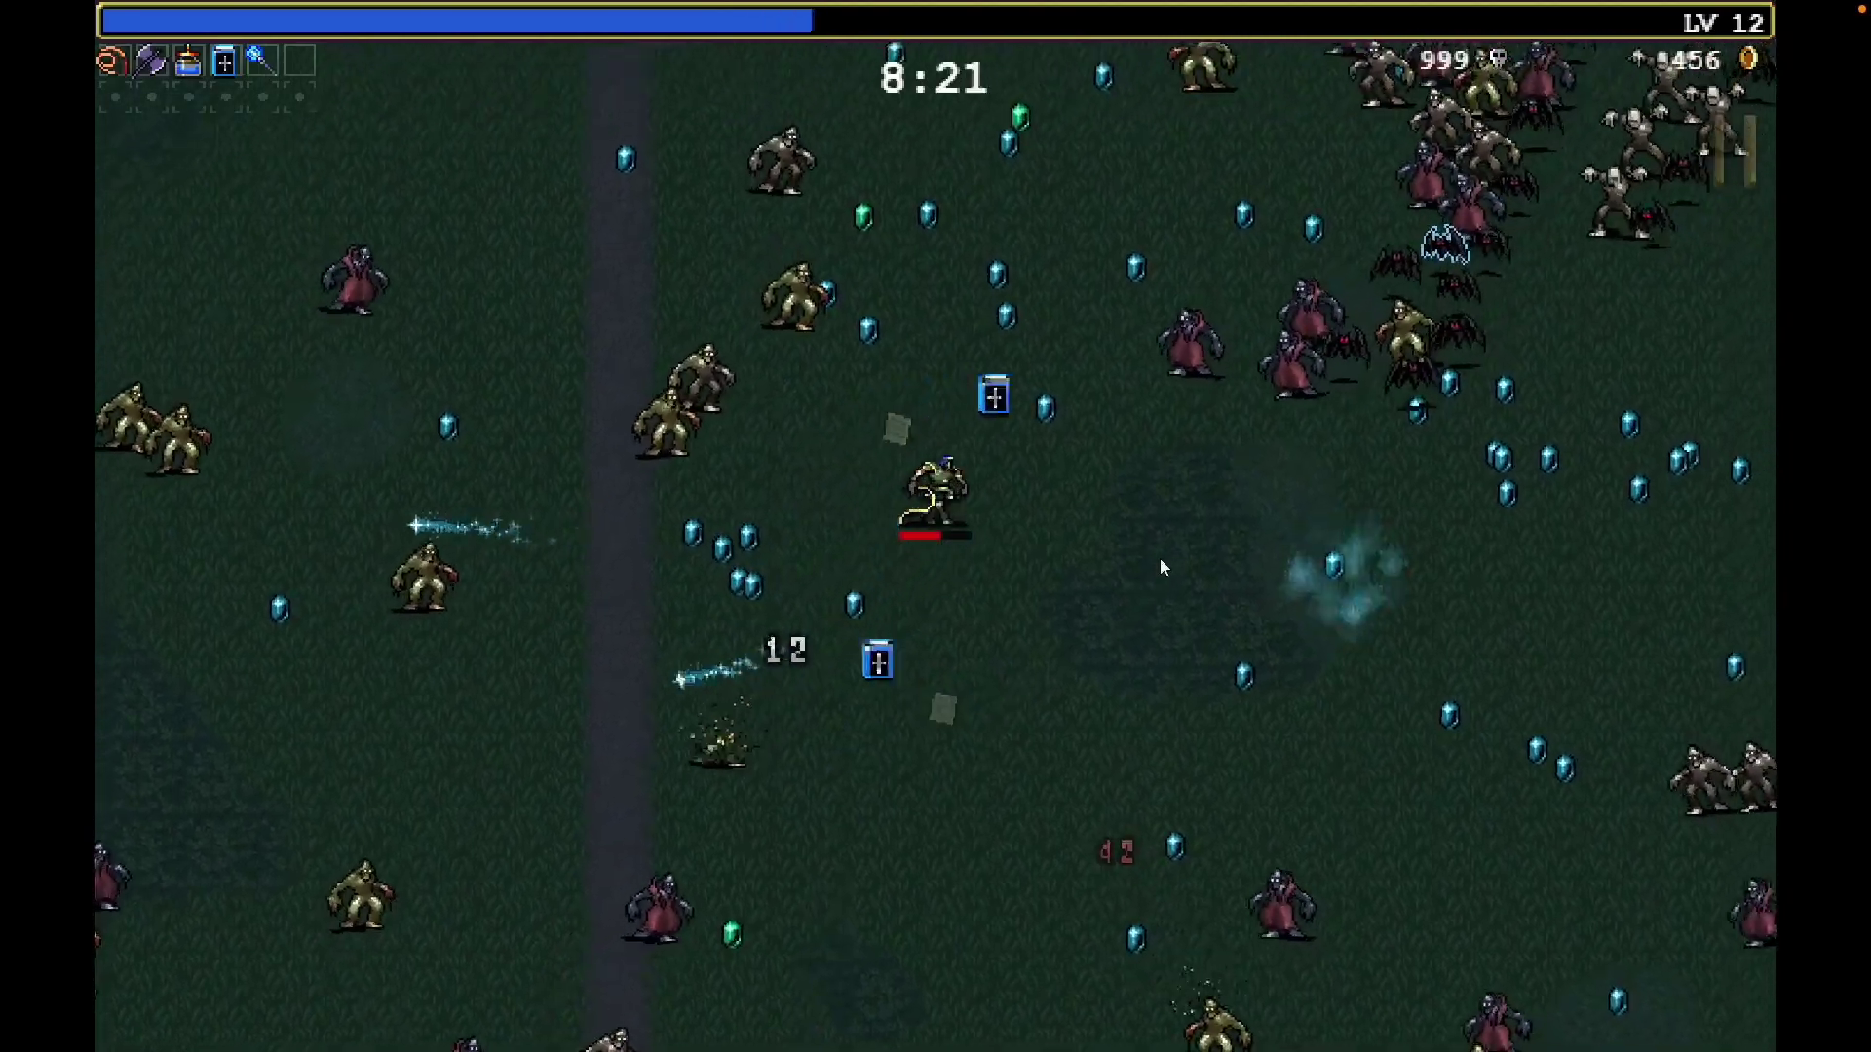
{"action": "key", "text": "Up"}
{"action": "key", "text": "Right"}
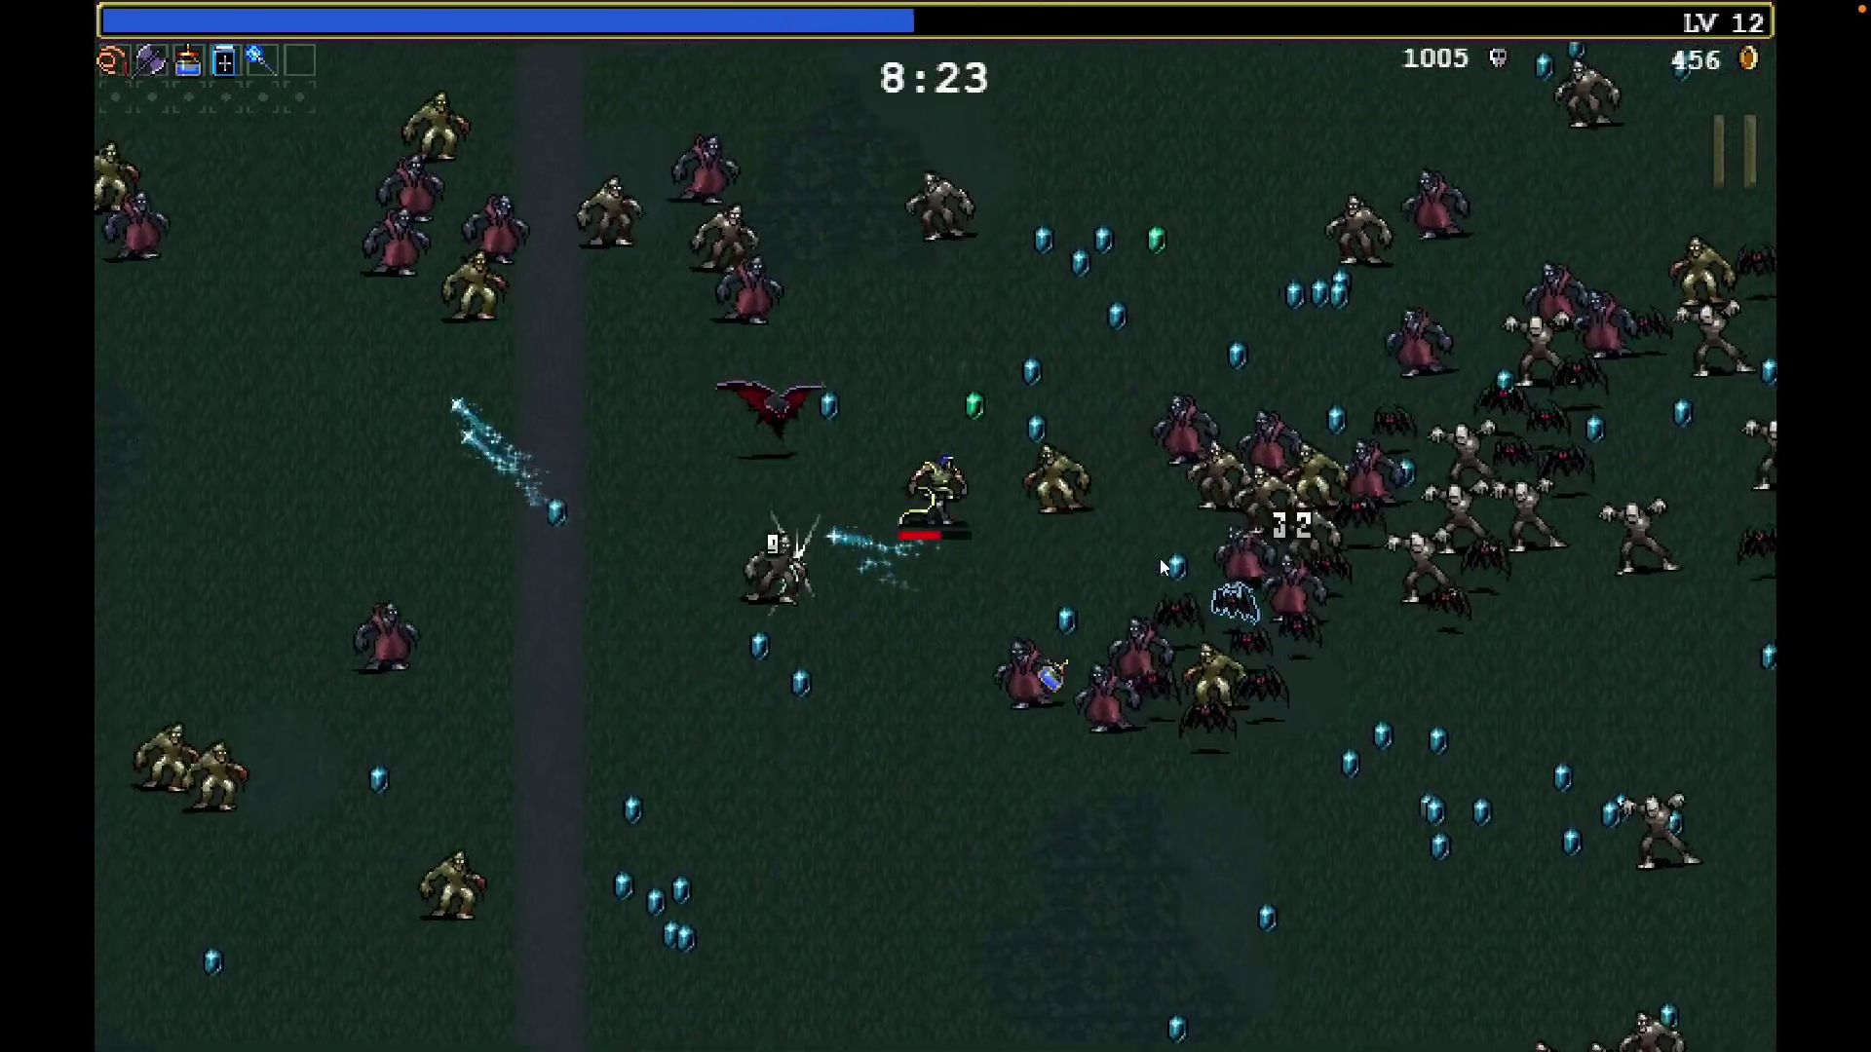
{"action": "key", "text": "Up"}
{"action": "key", "text": "Right"}
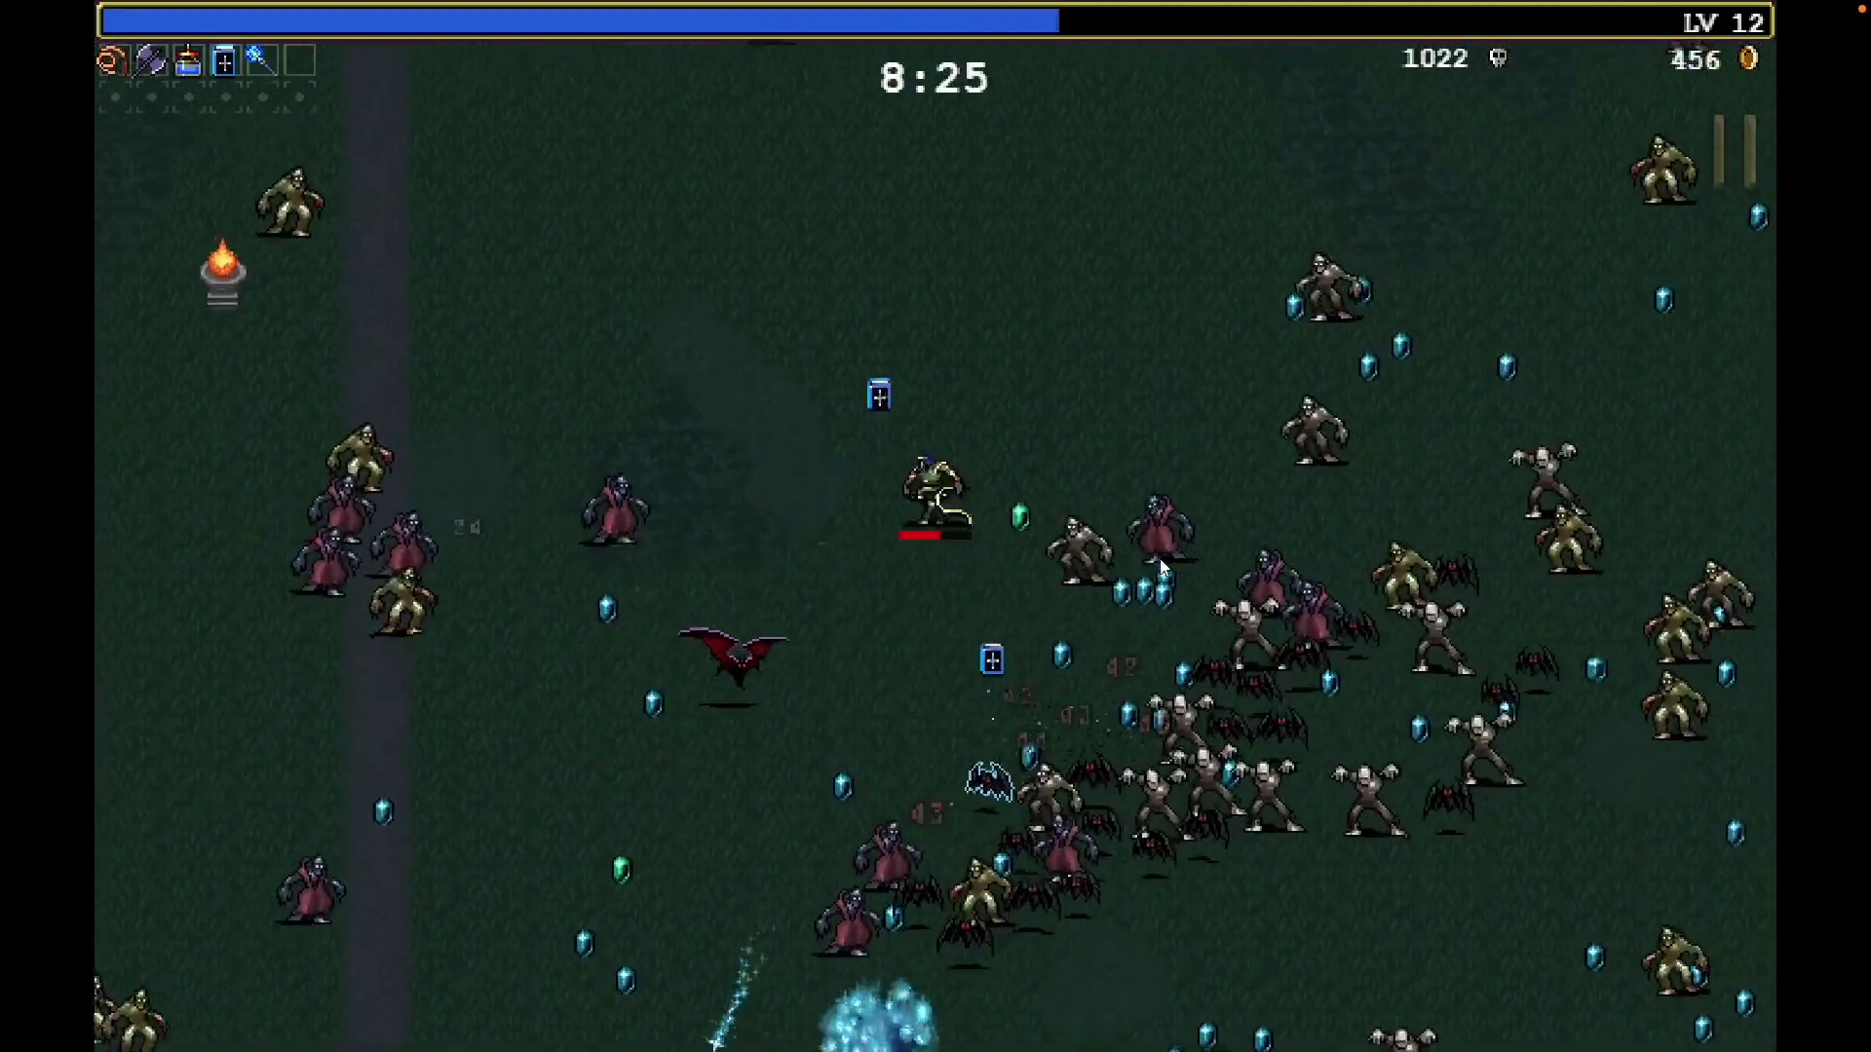
{"action": "key", "text": "Left"}
{"action": "key", "text": "Up"}
{"action": "key", "text": "Left"}
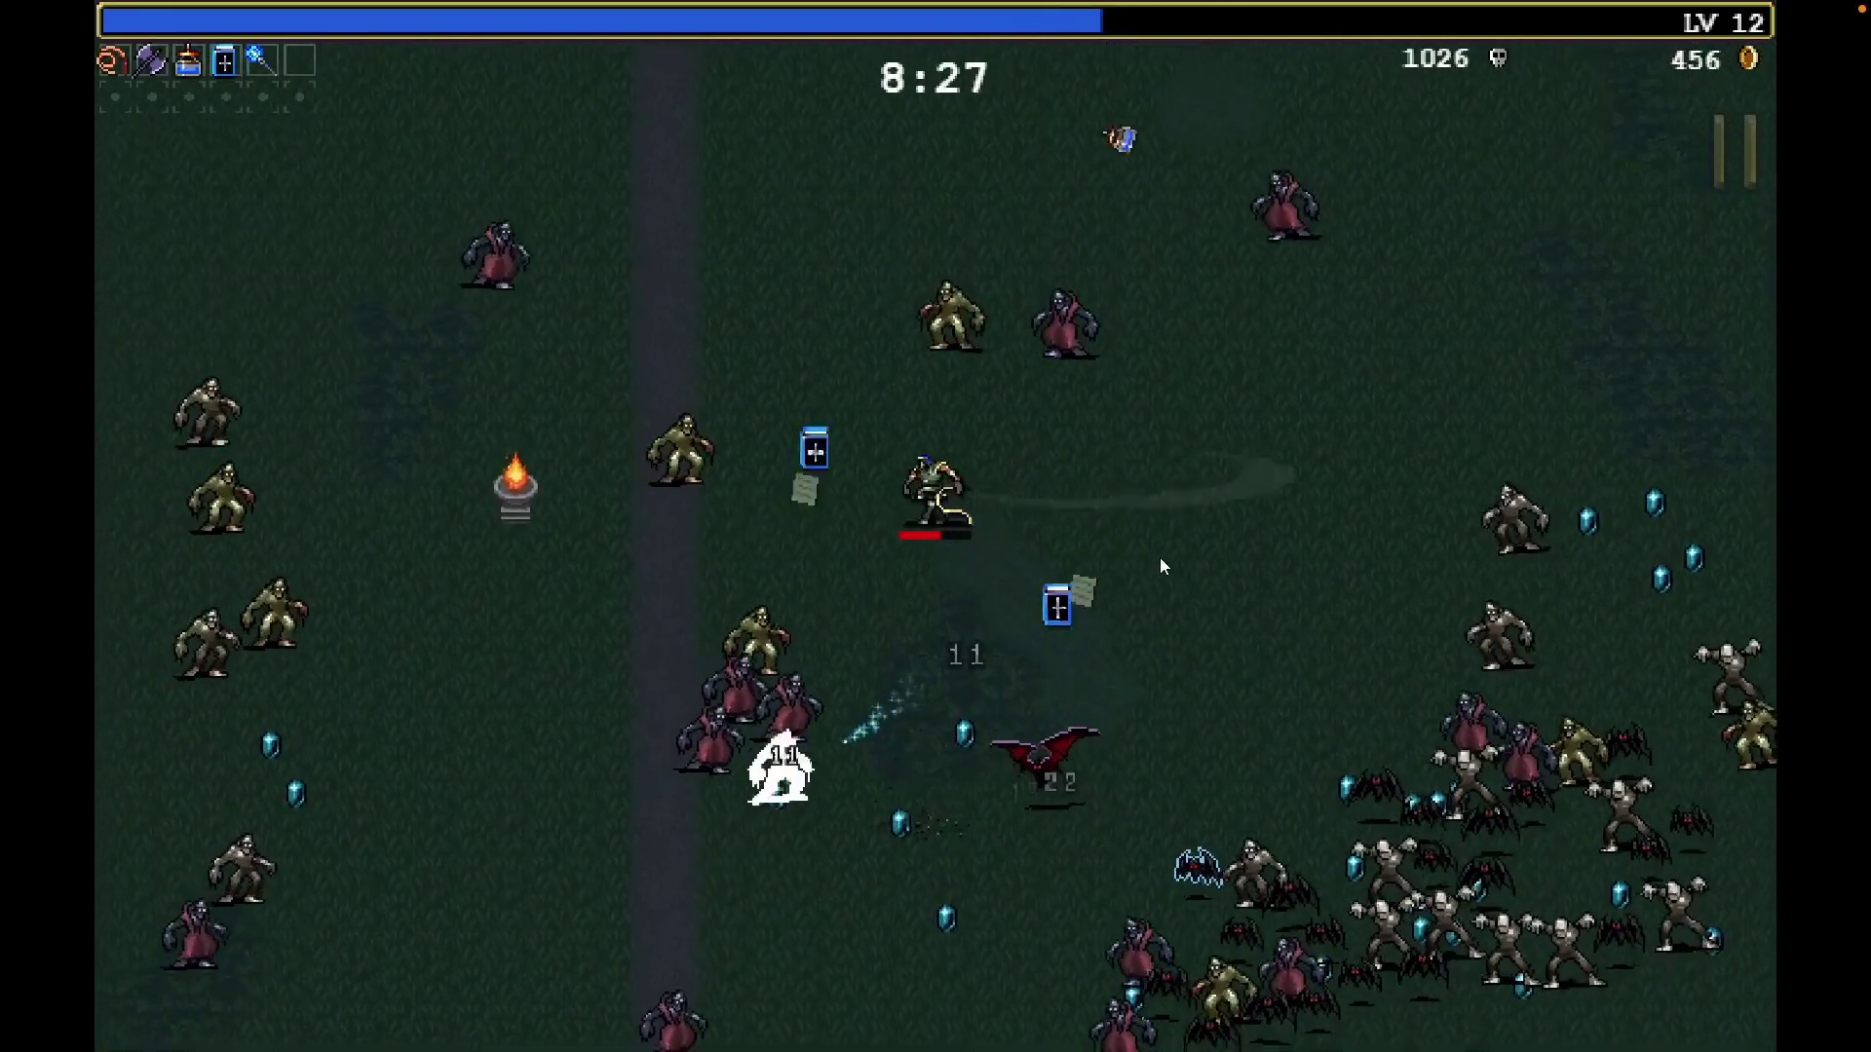
{"action": "key", "text": "Up"}
{"action": "key", "text": "Left"}
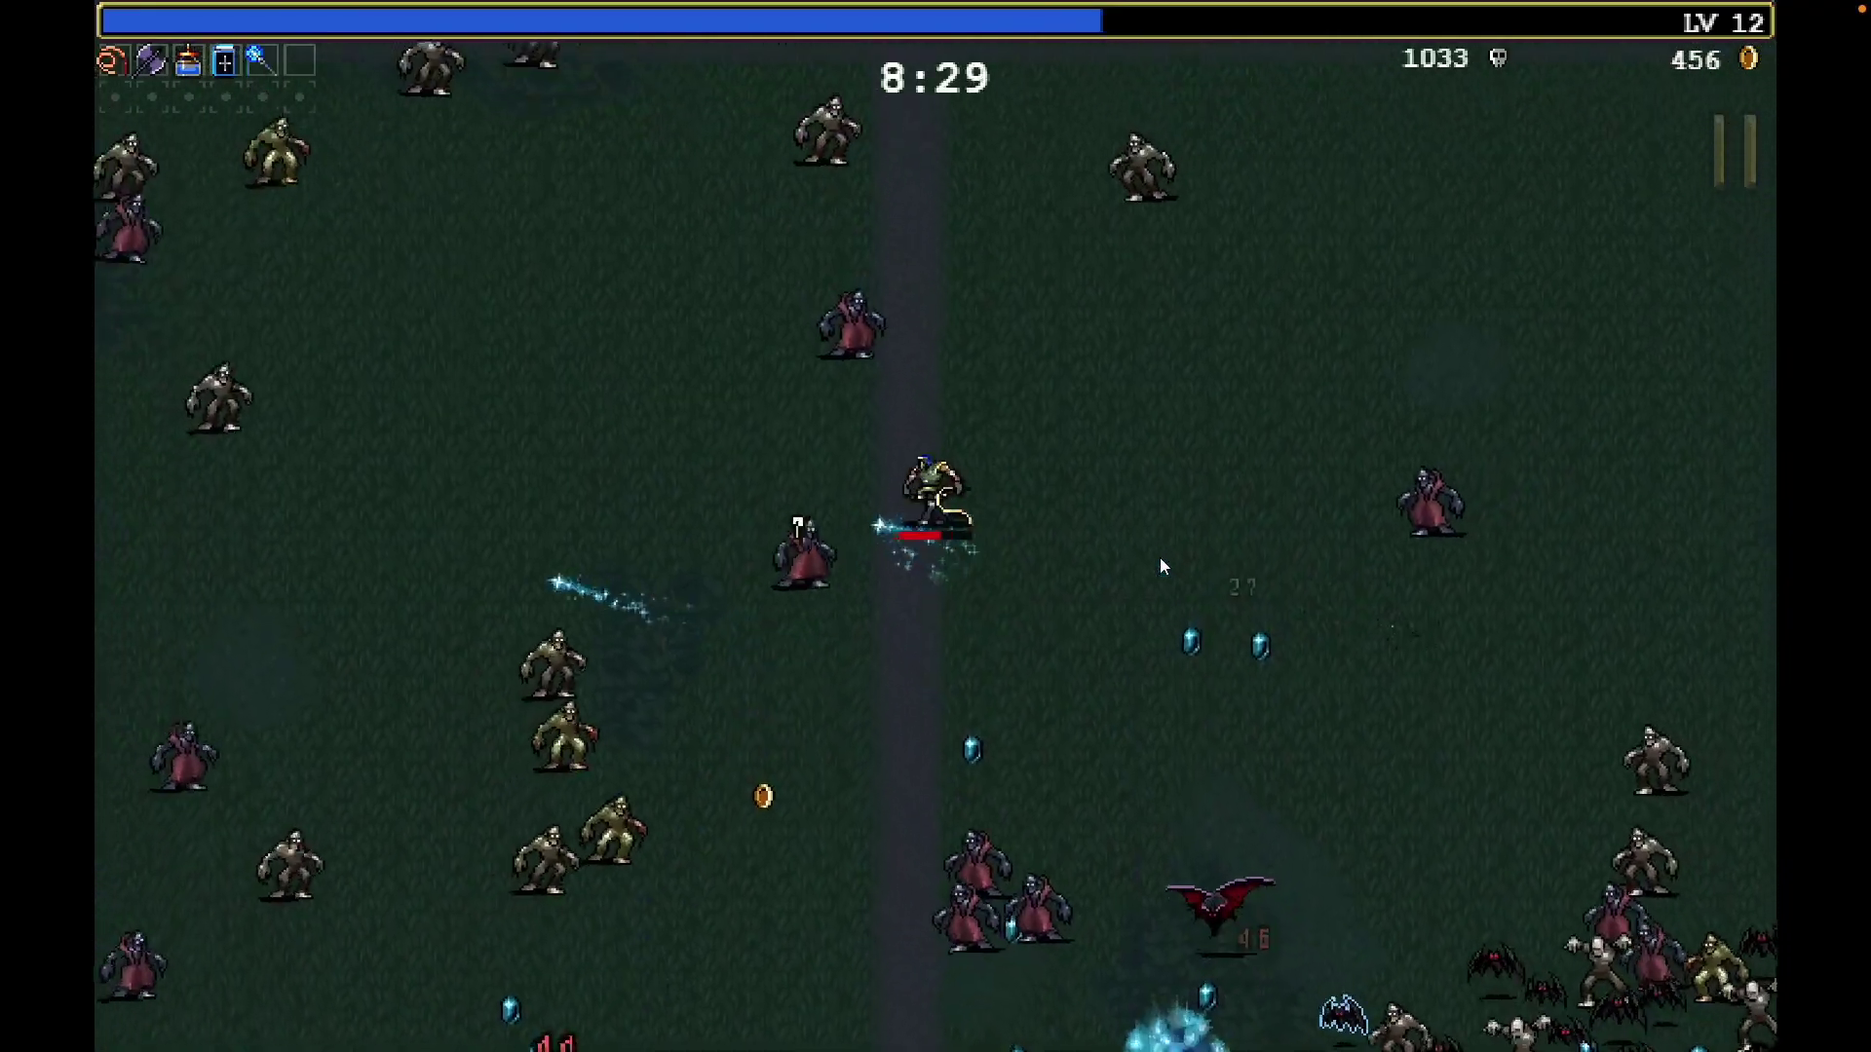
{"action": "key", "text": "Left"}
{"action": "key", "text": "Down"}
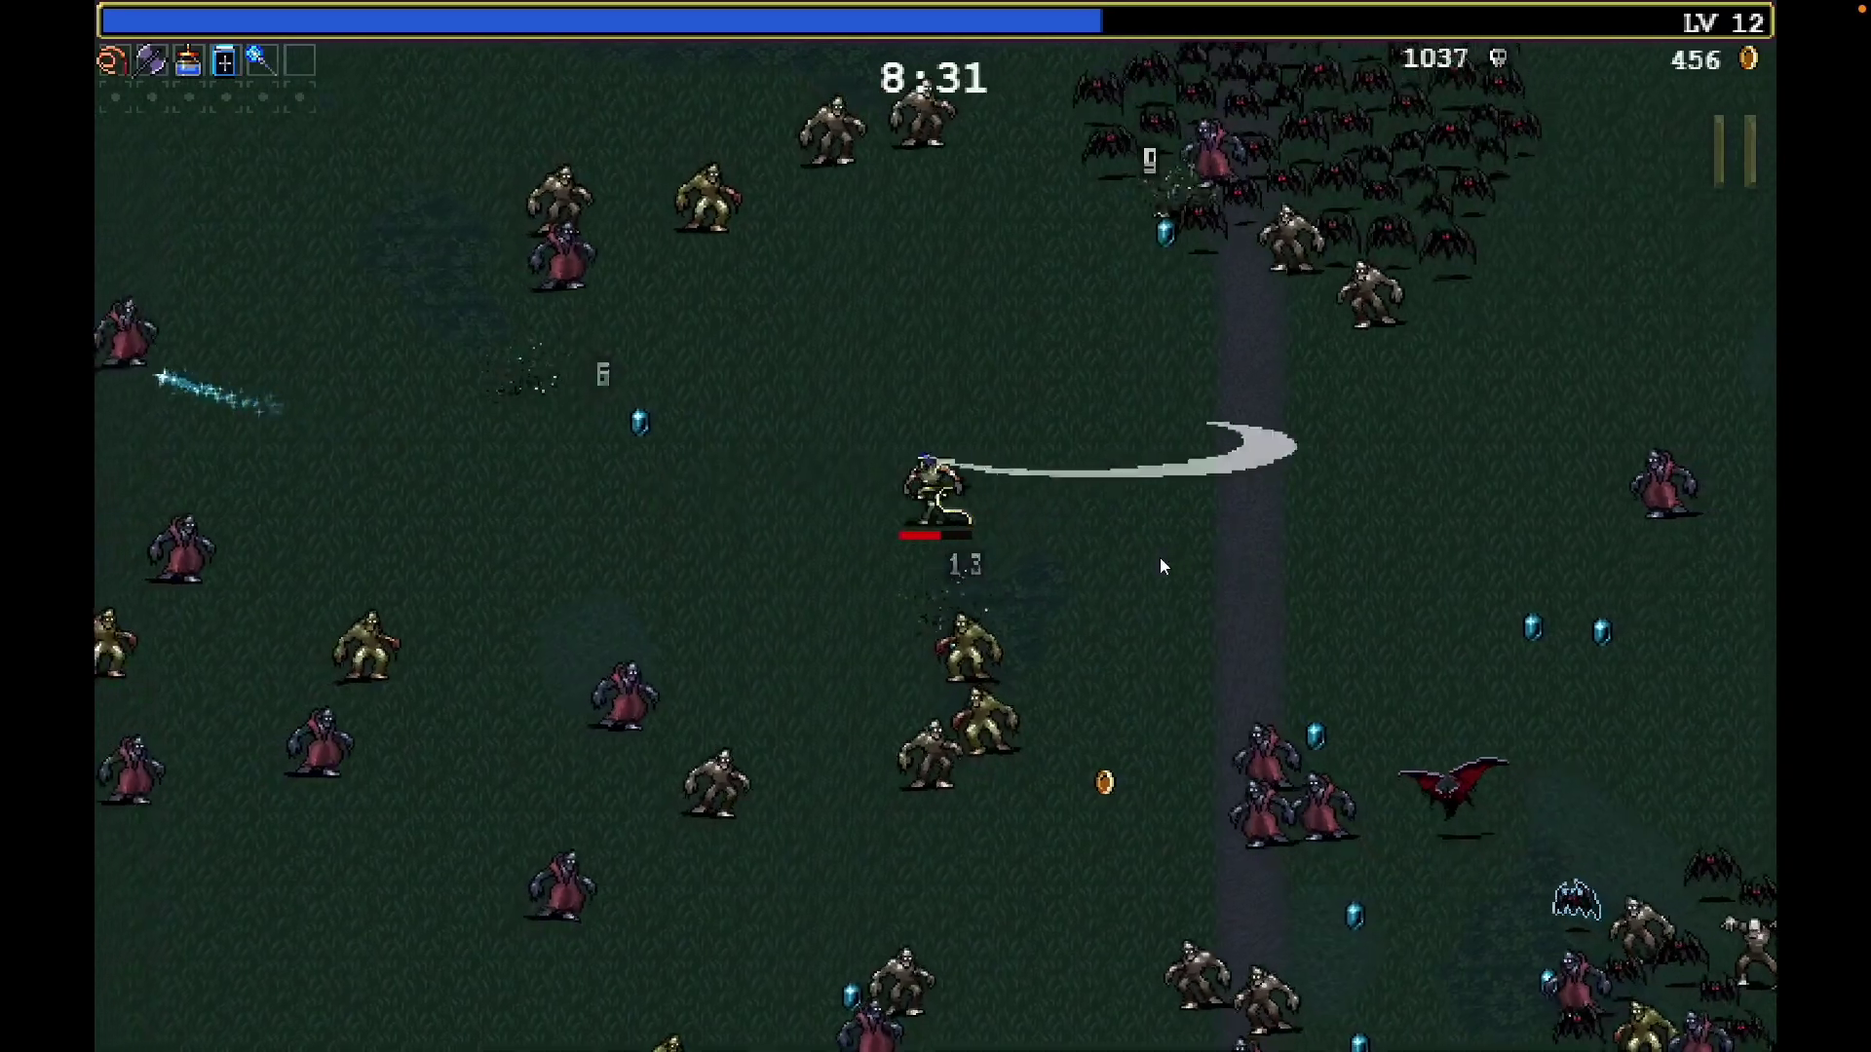
{"action": "key", "text": "Left"}
{"action": "key", "text": "Up"}
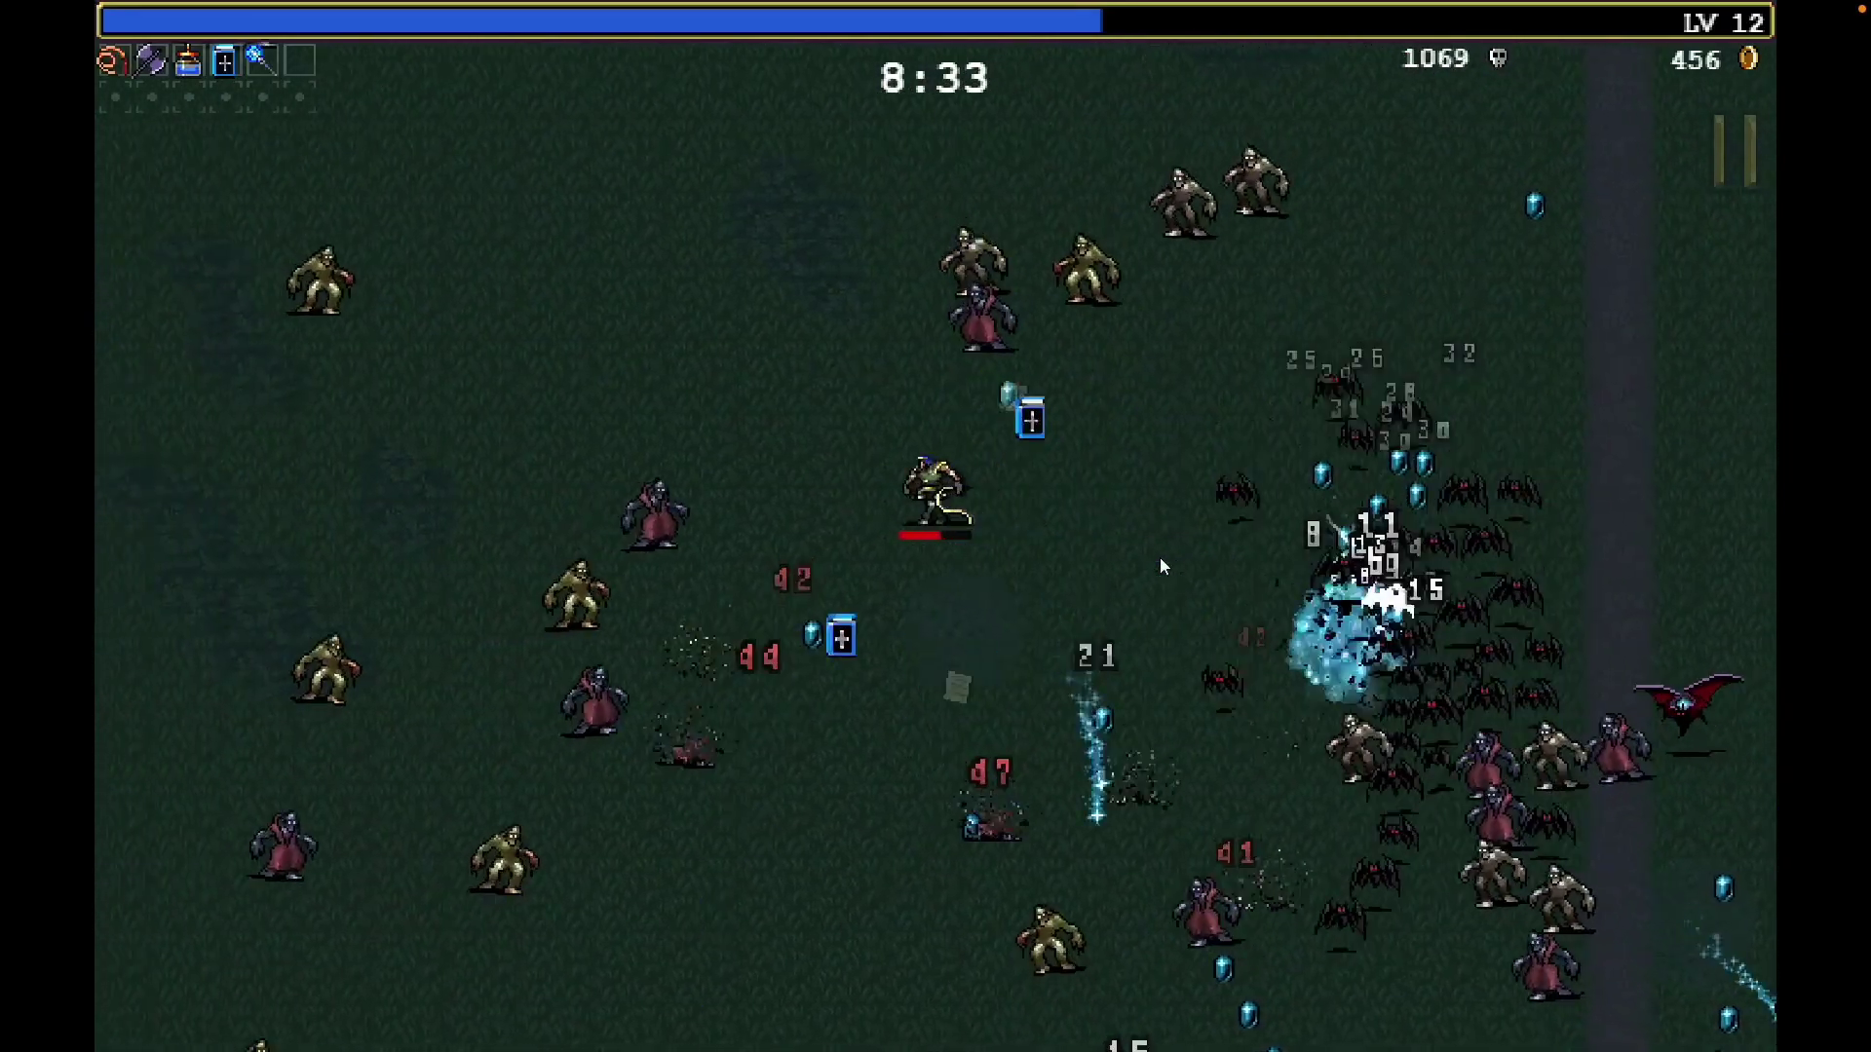
{"action": "key", "text": "Down"}
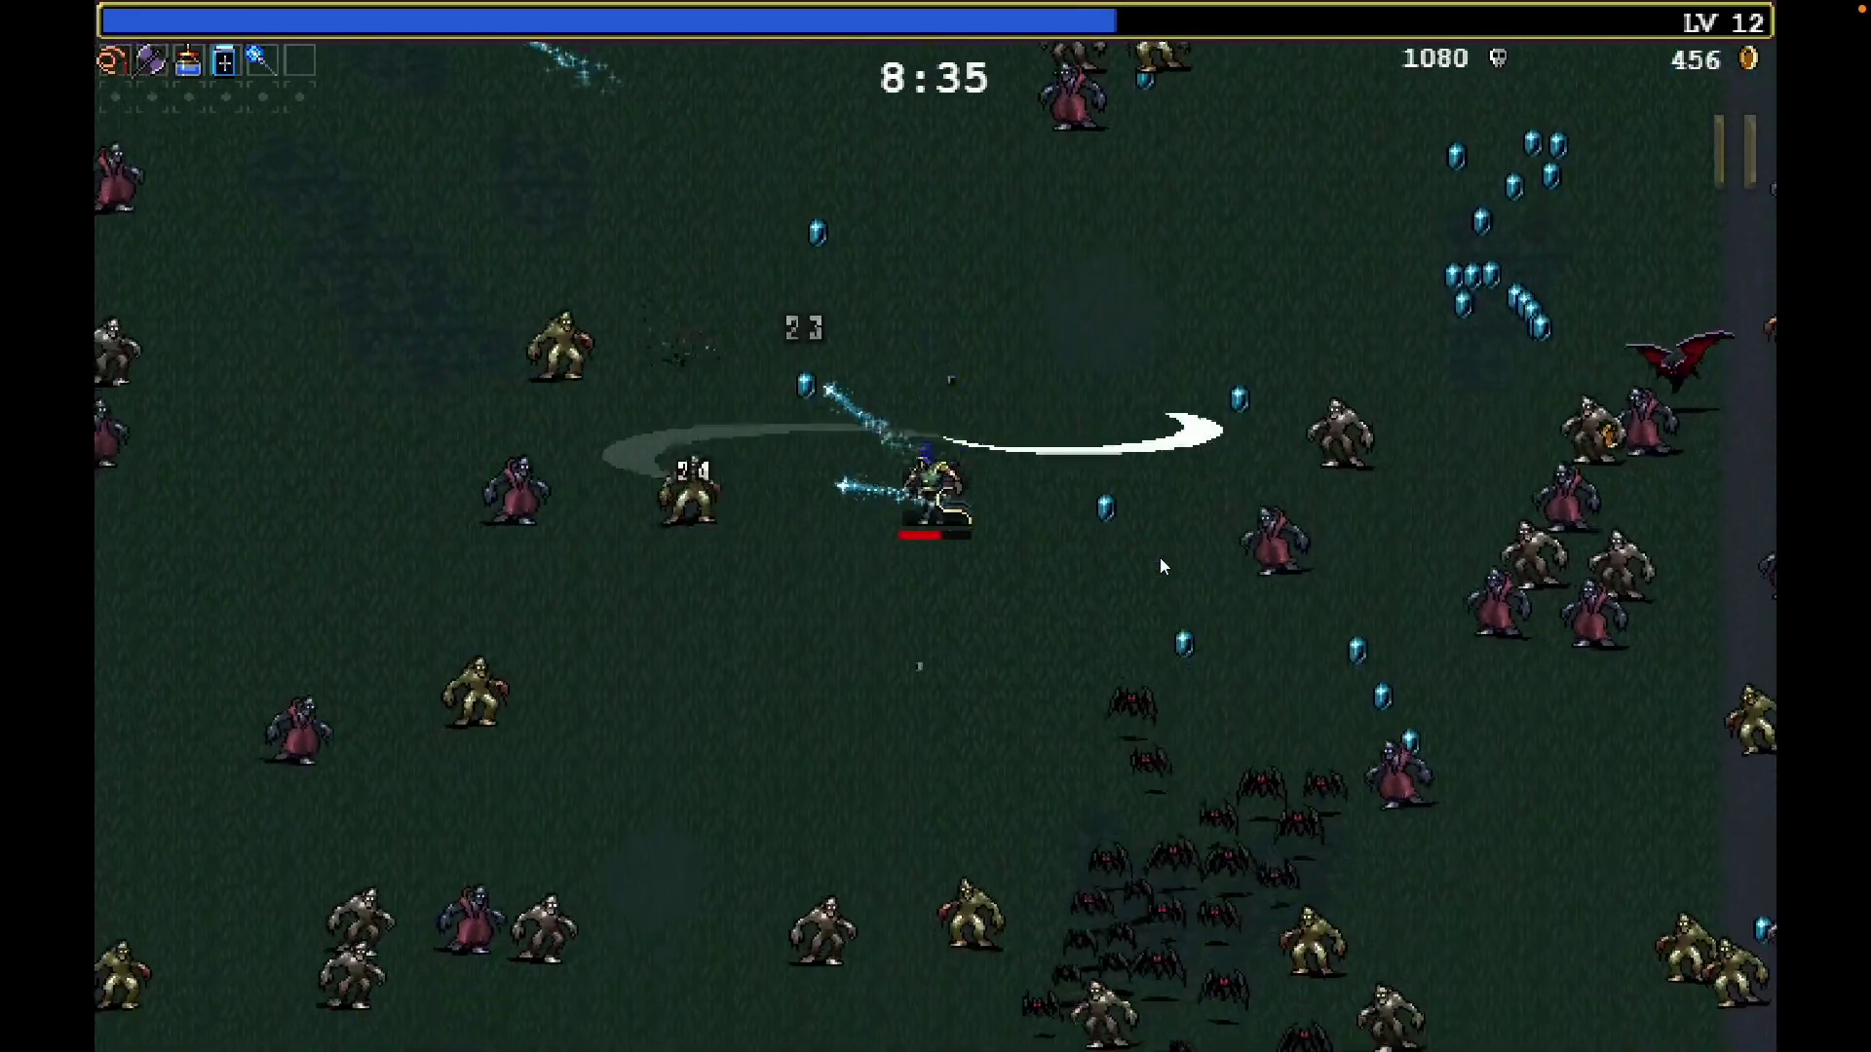
{"action": "key", "text": "Left"}
{"action": "key", "text": "Down"}
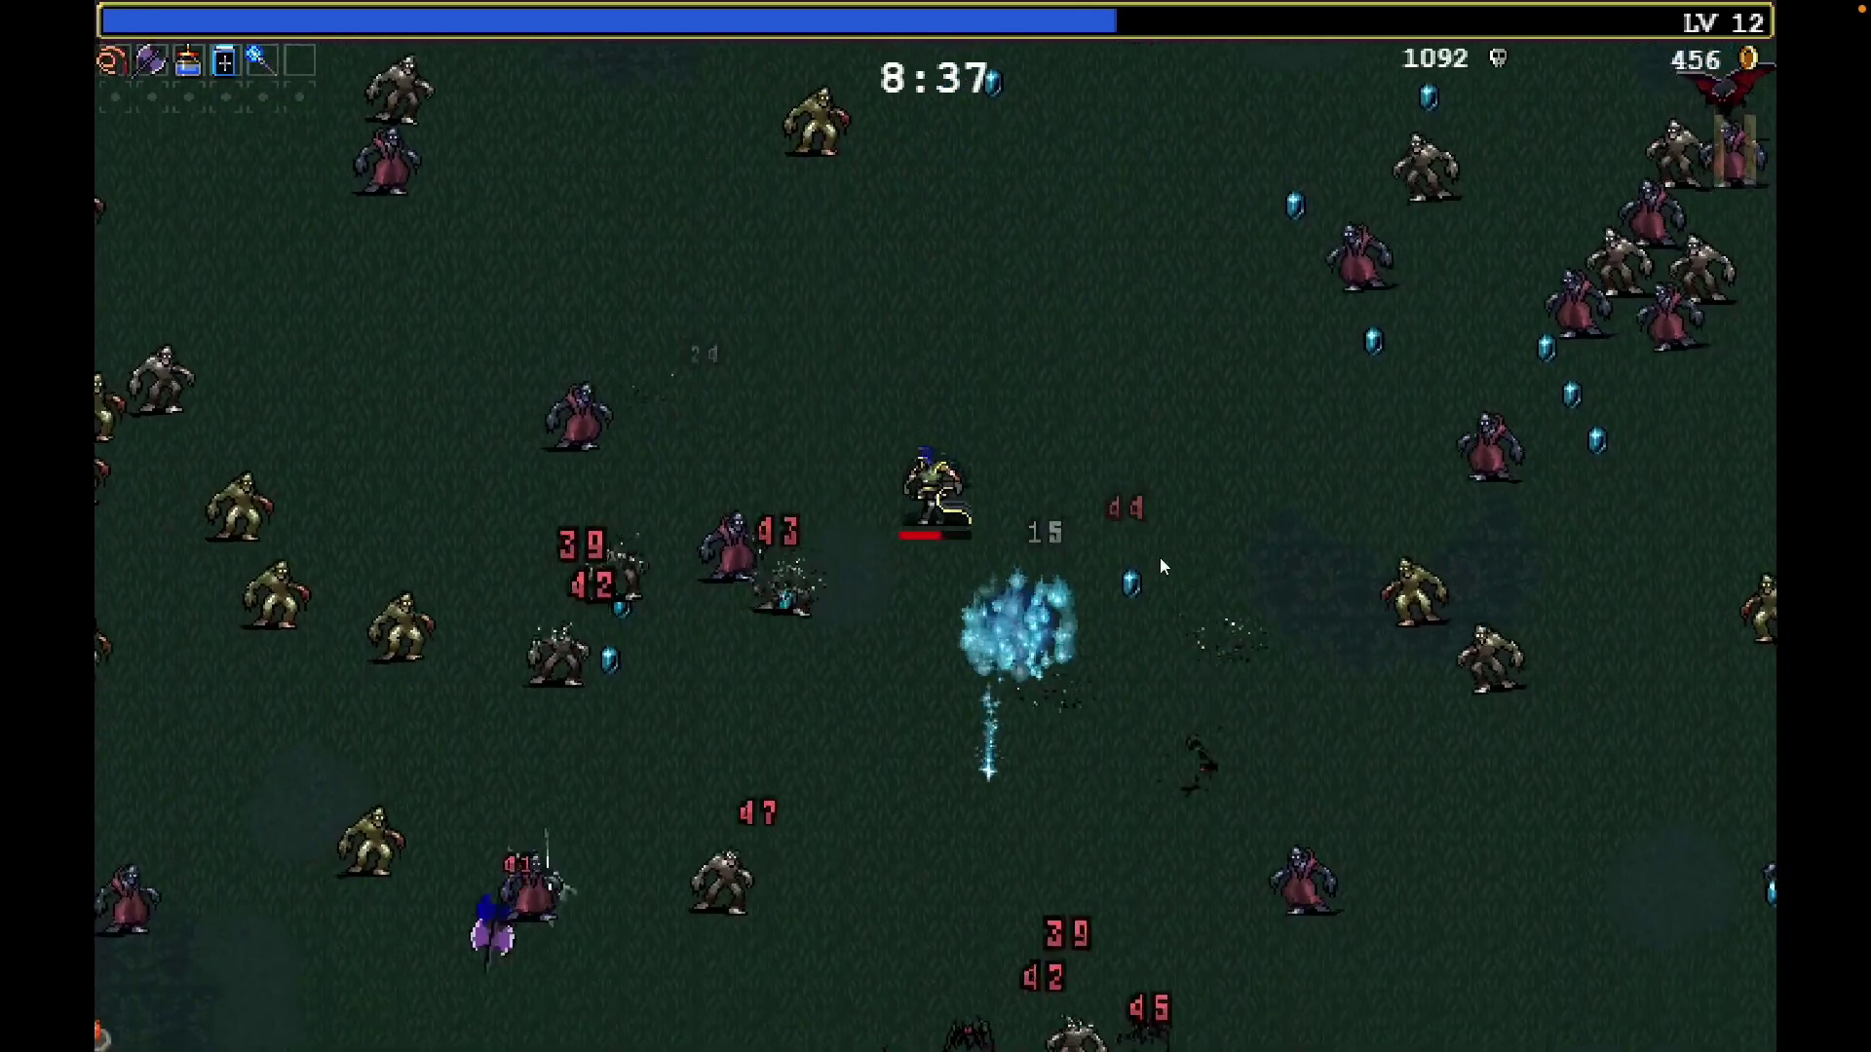
{"action": "key", "text": "Left"}
{"action": "key", "text": "Down"}
{"action": "key", "text": "Left"}
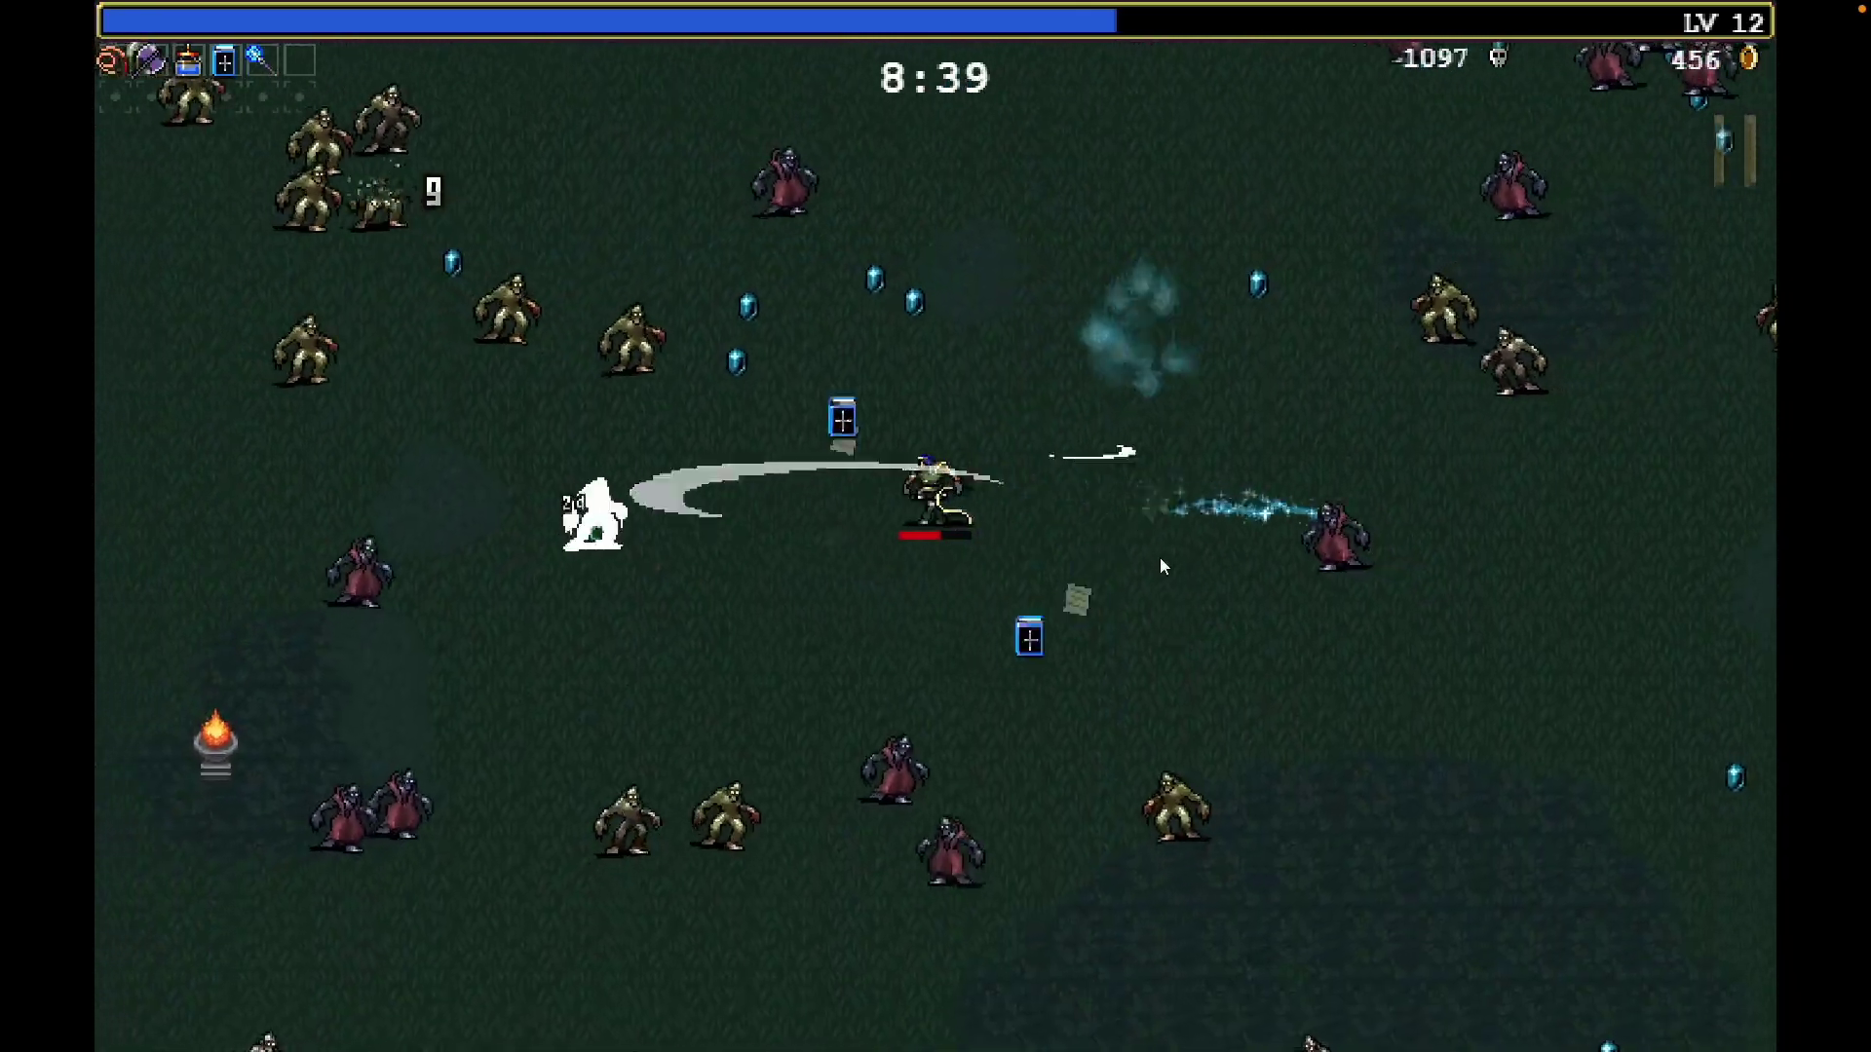
{"action": "key", "text": "Up"}
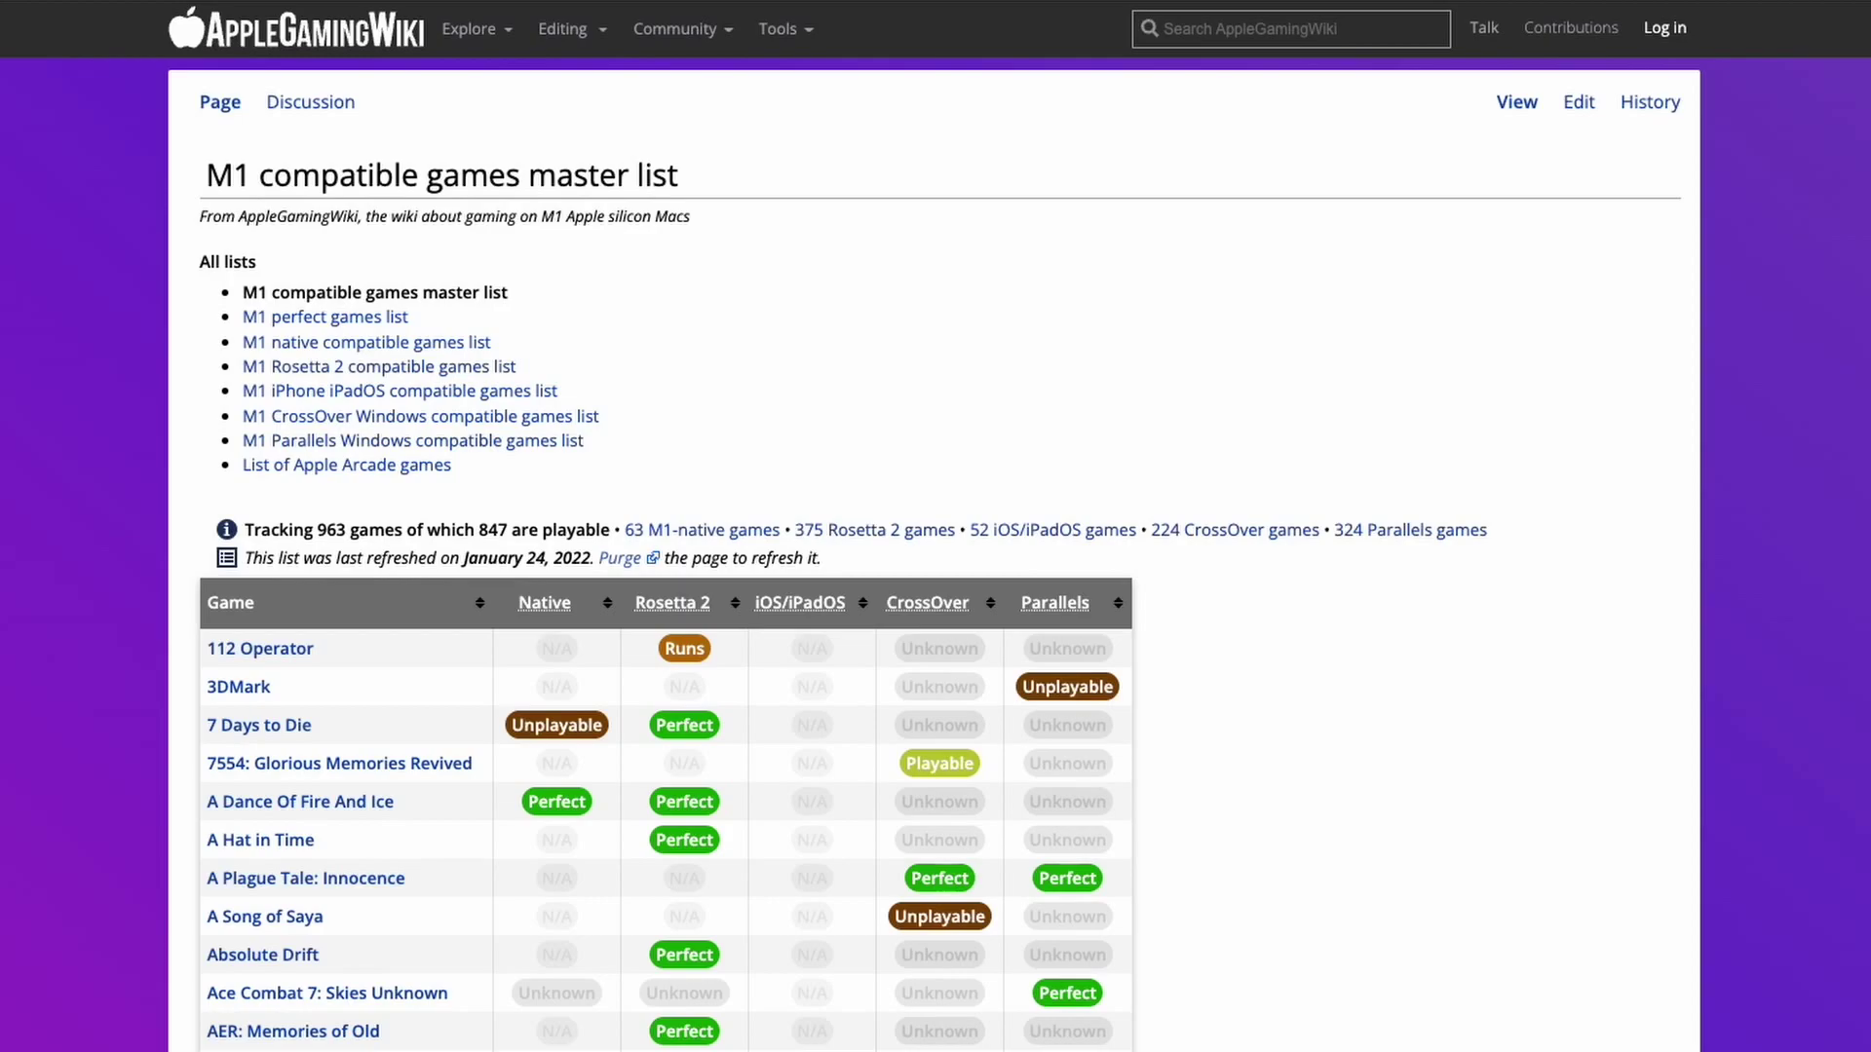
Scroll the AppleGamingWiki M1 compatible games table down to the D titles
{"action": "scroll", "coordinate": [666, 546], "scroll_direction": "down", "scroll_amount": 15}
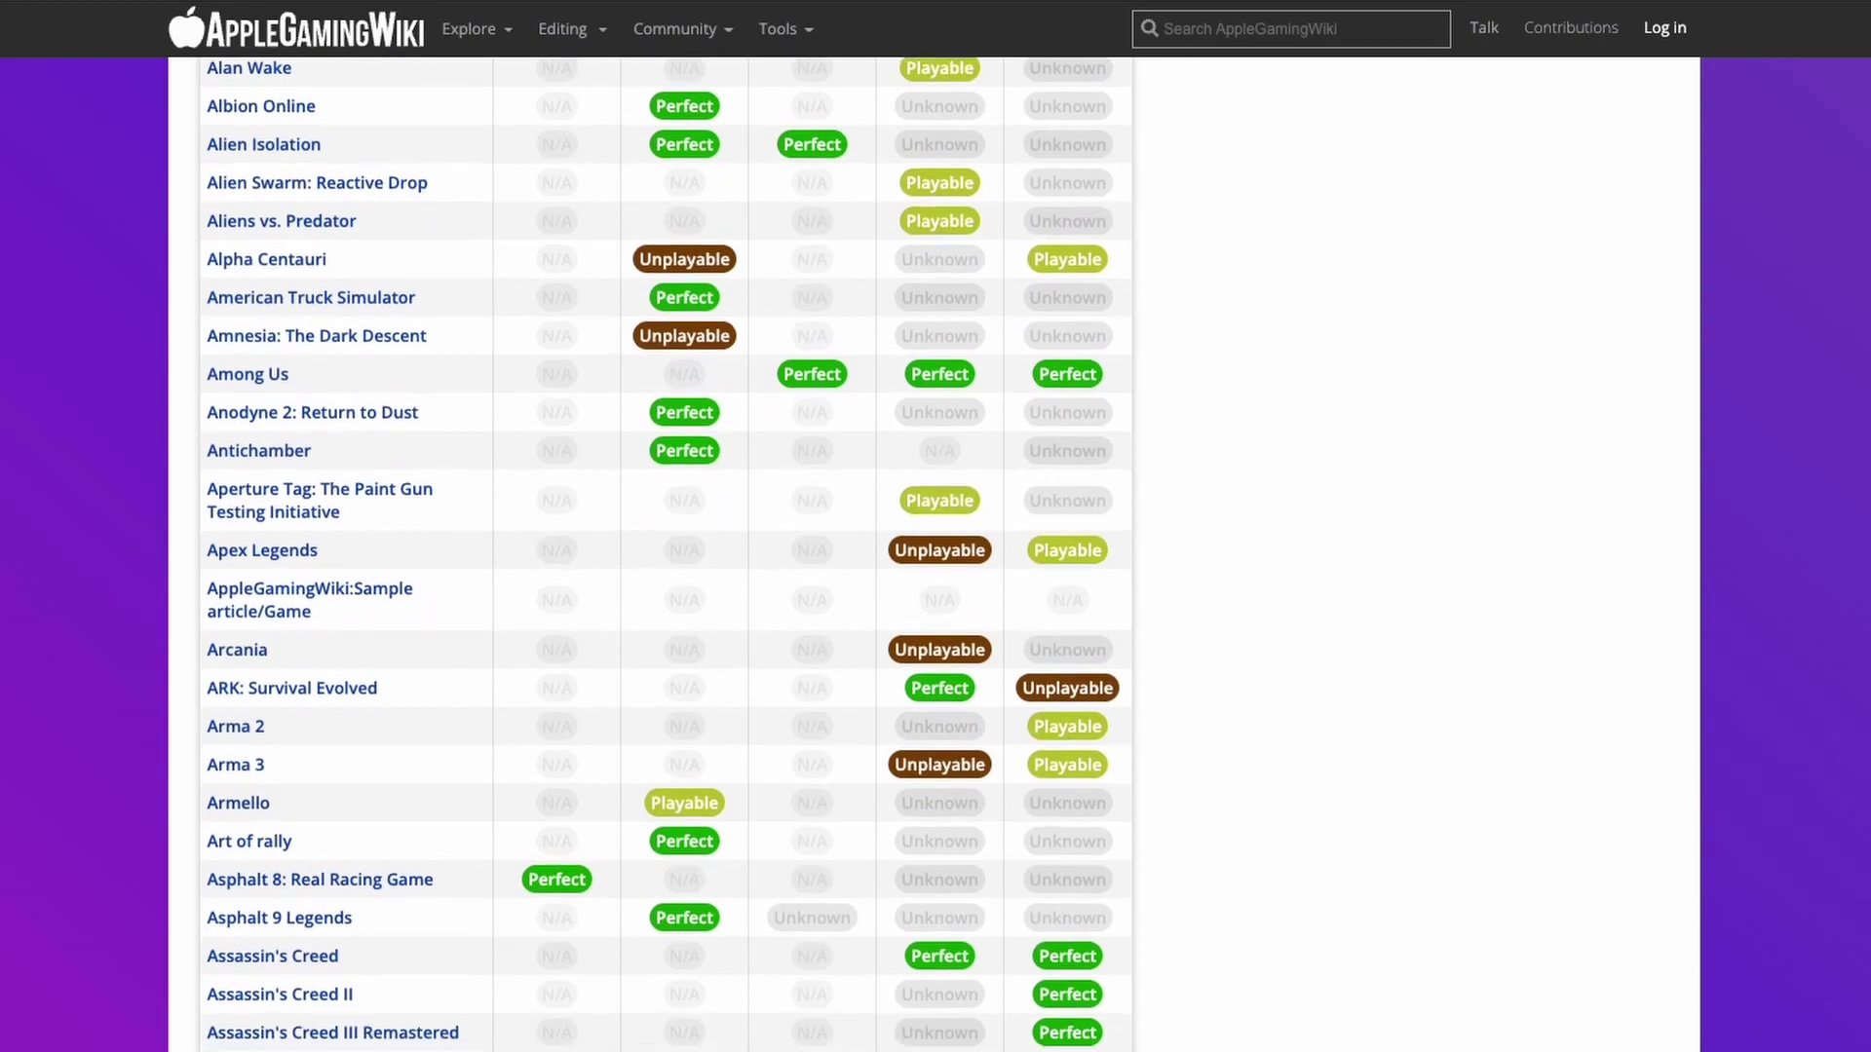
{"action": "scroll", "coordinate": [665, 545], "scroll_direction": "down", "scroll_amount": 10}
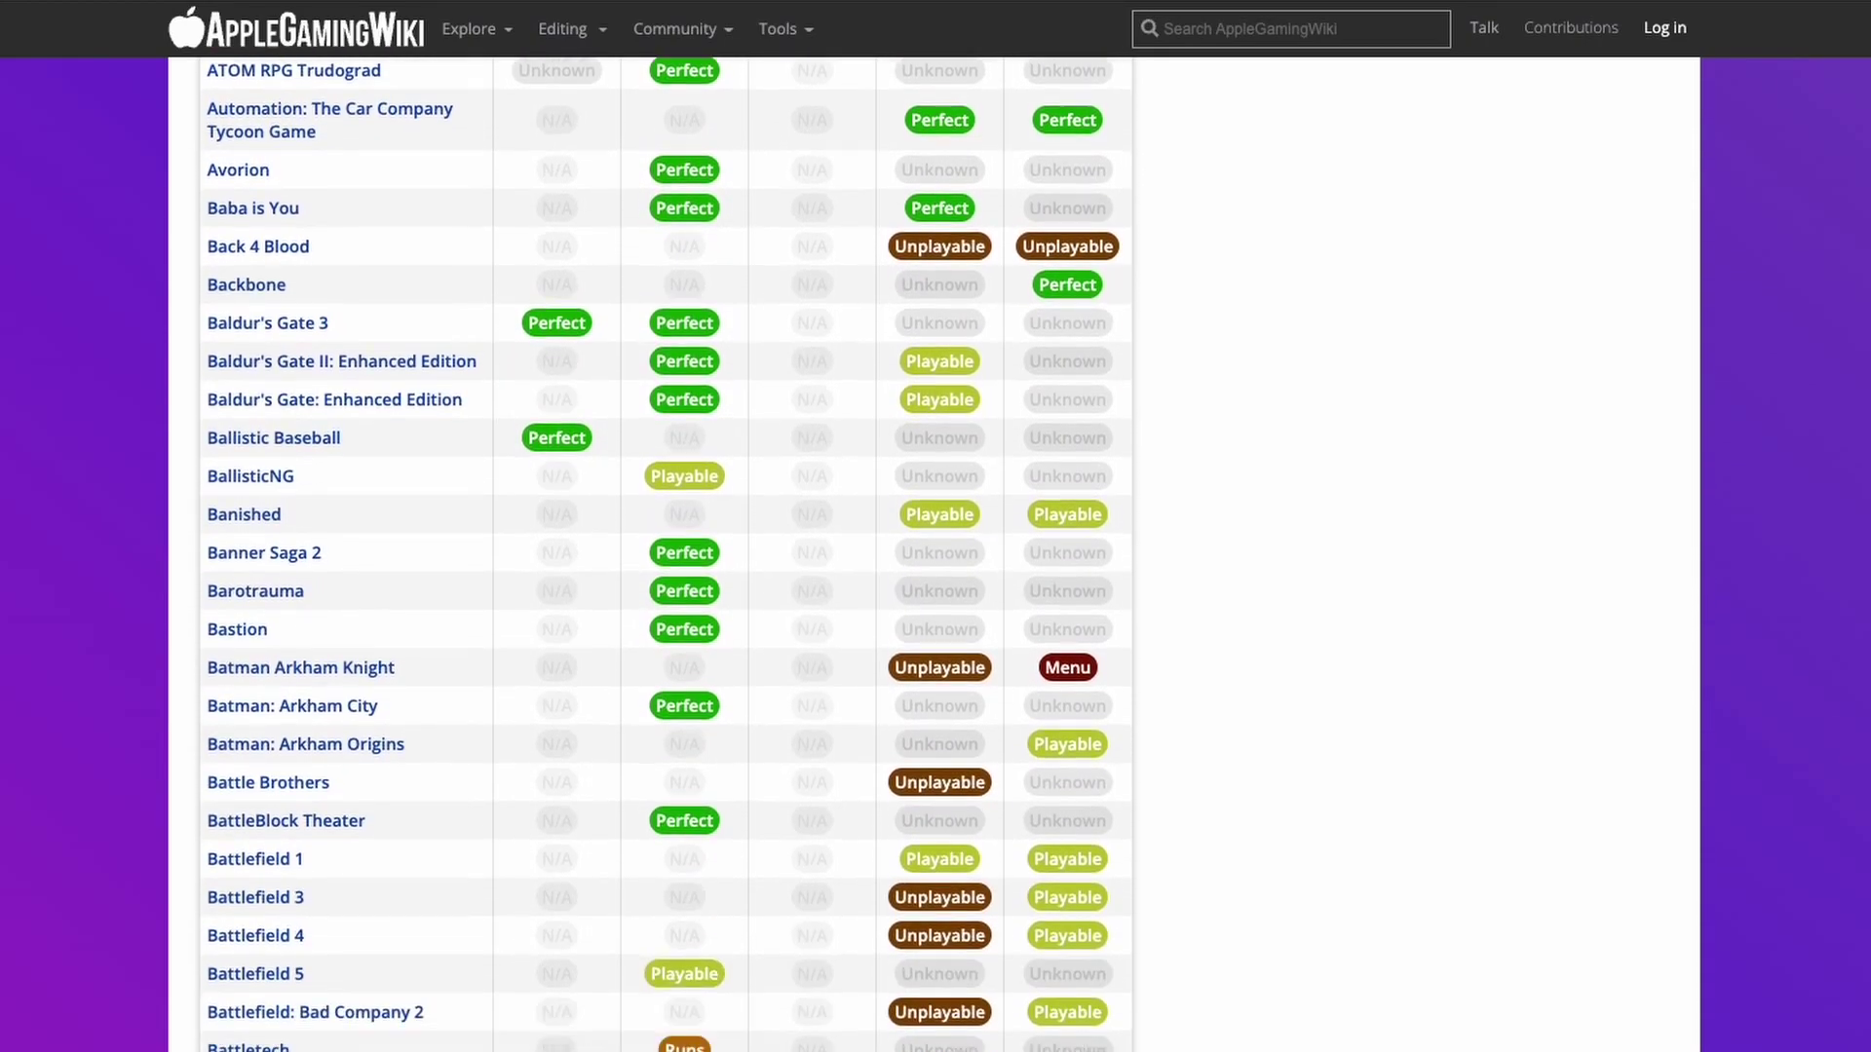
{"action": "scroll", "coordinate": [666, 546], "scroll_direction": "down", "scroll_amount": 12}
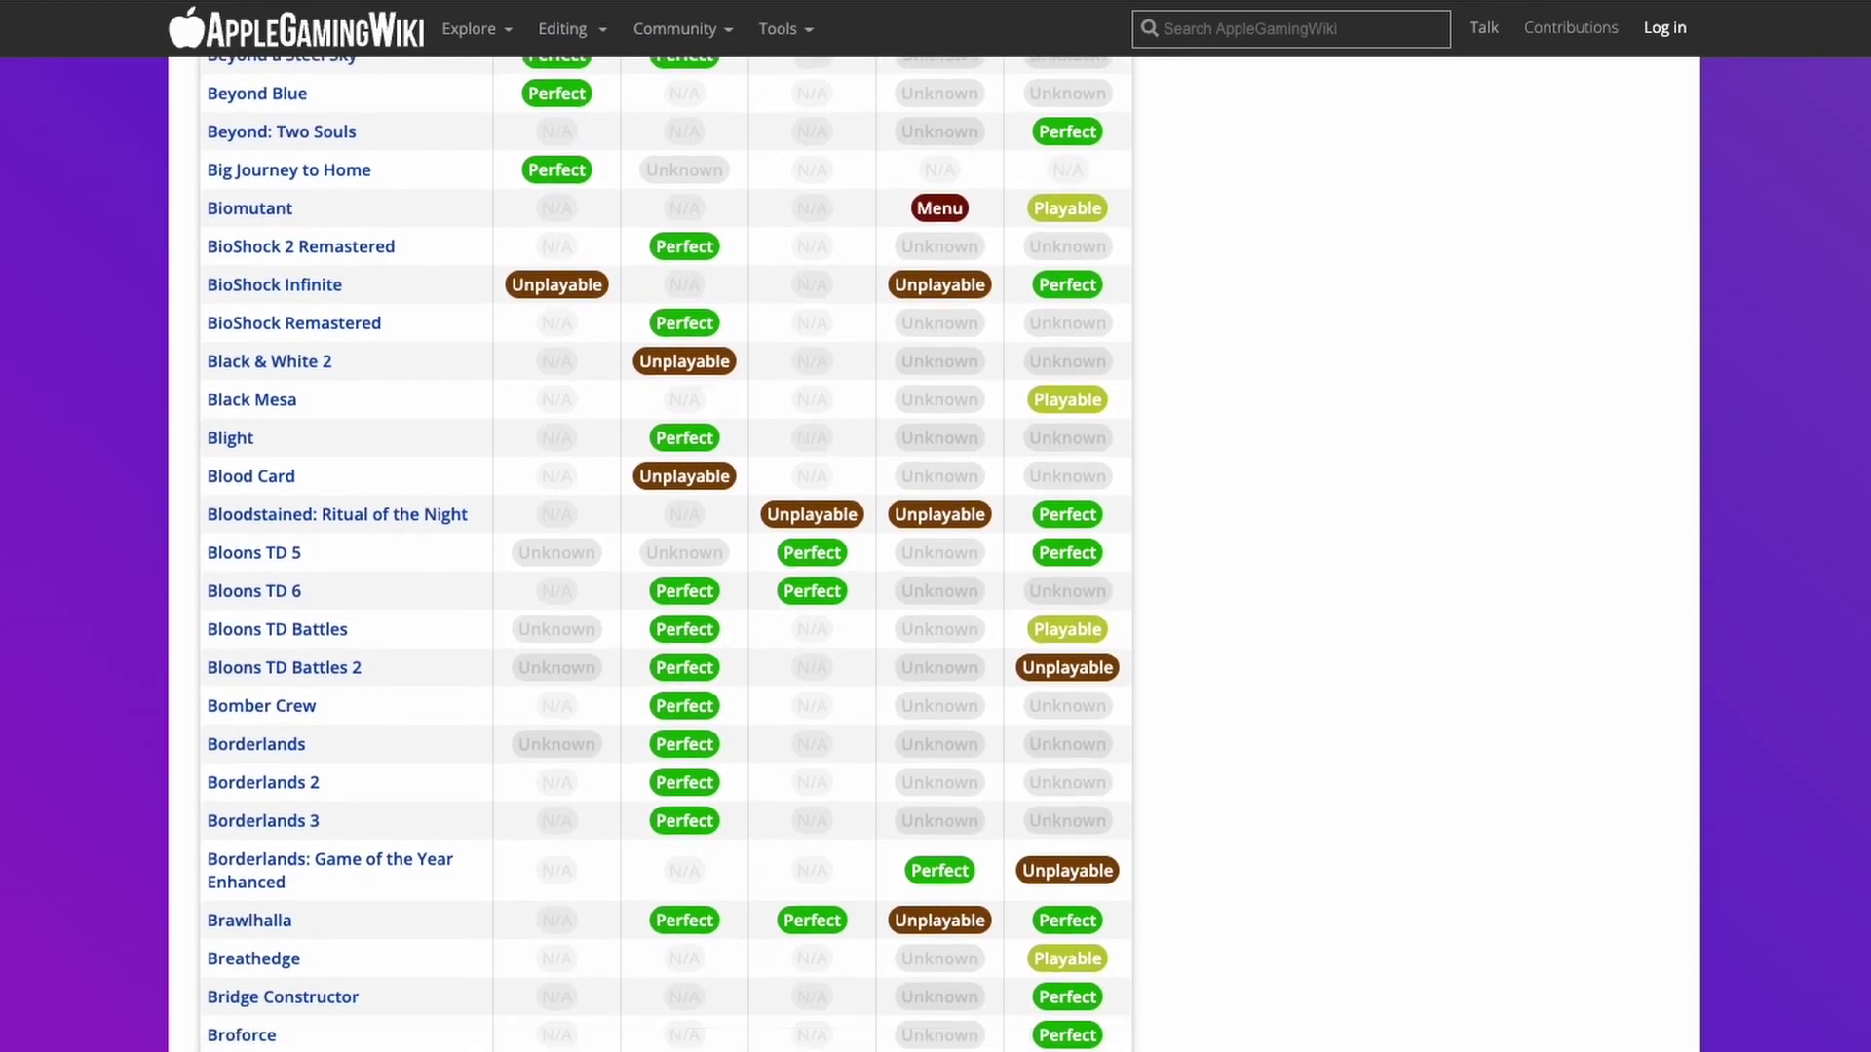
{"action": "scroll", "coordinate": [665, 546], "scroll_direction": "down", "scroll_amount": 12}
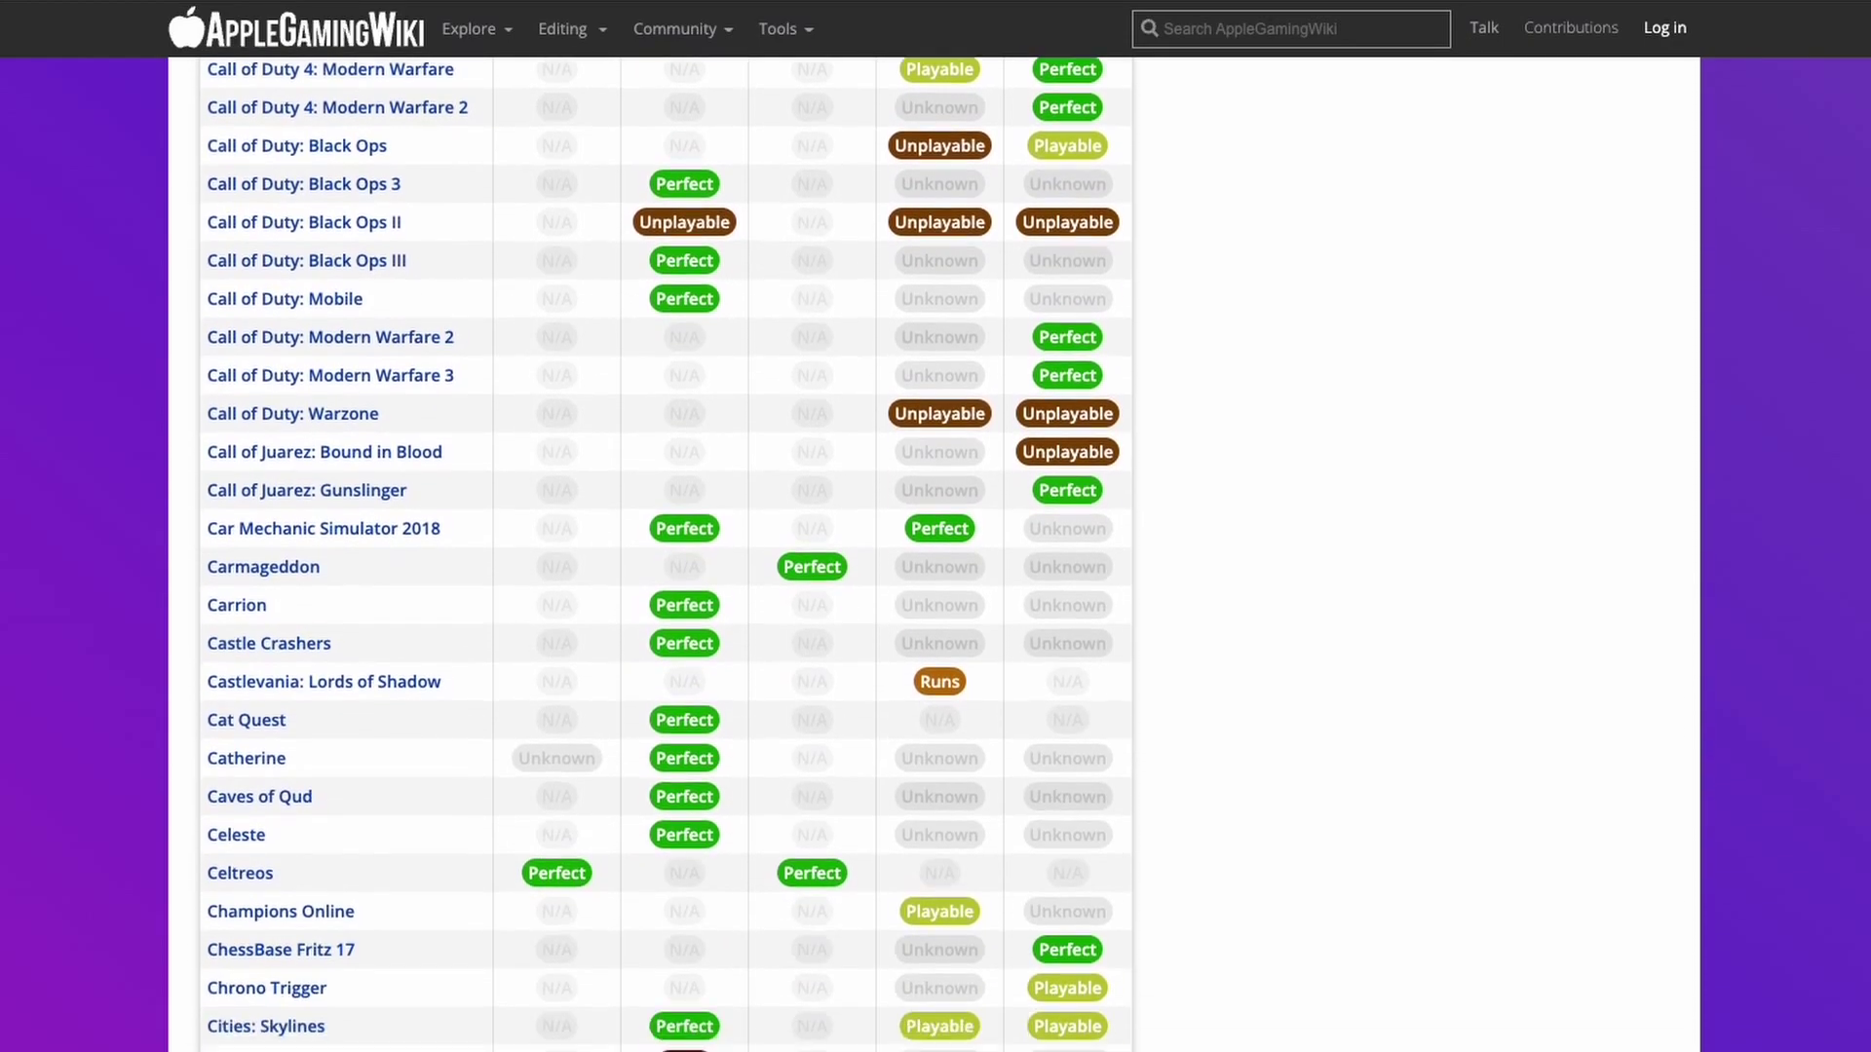
{"action": "scroll", "coordinate": [666, 545], "scroll_direction": "down", "scroll_amount": 12}
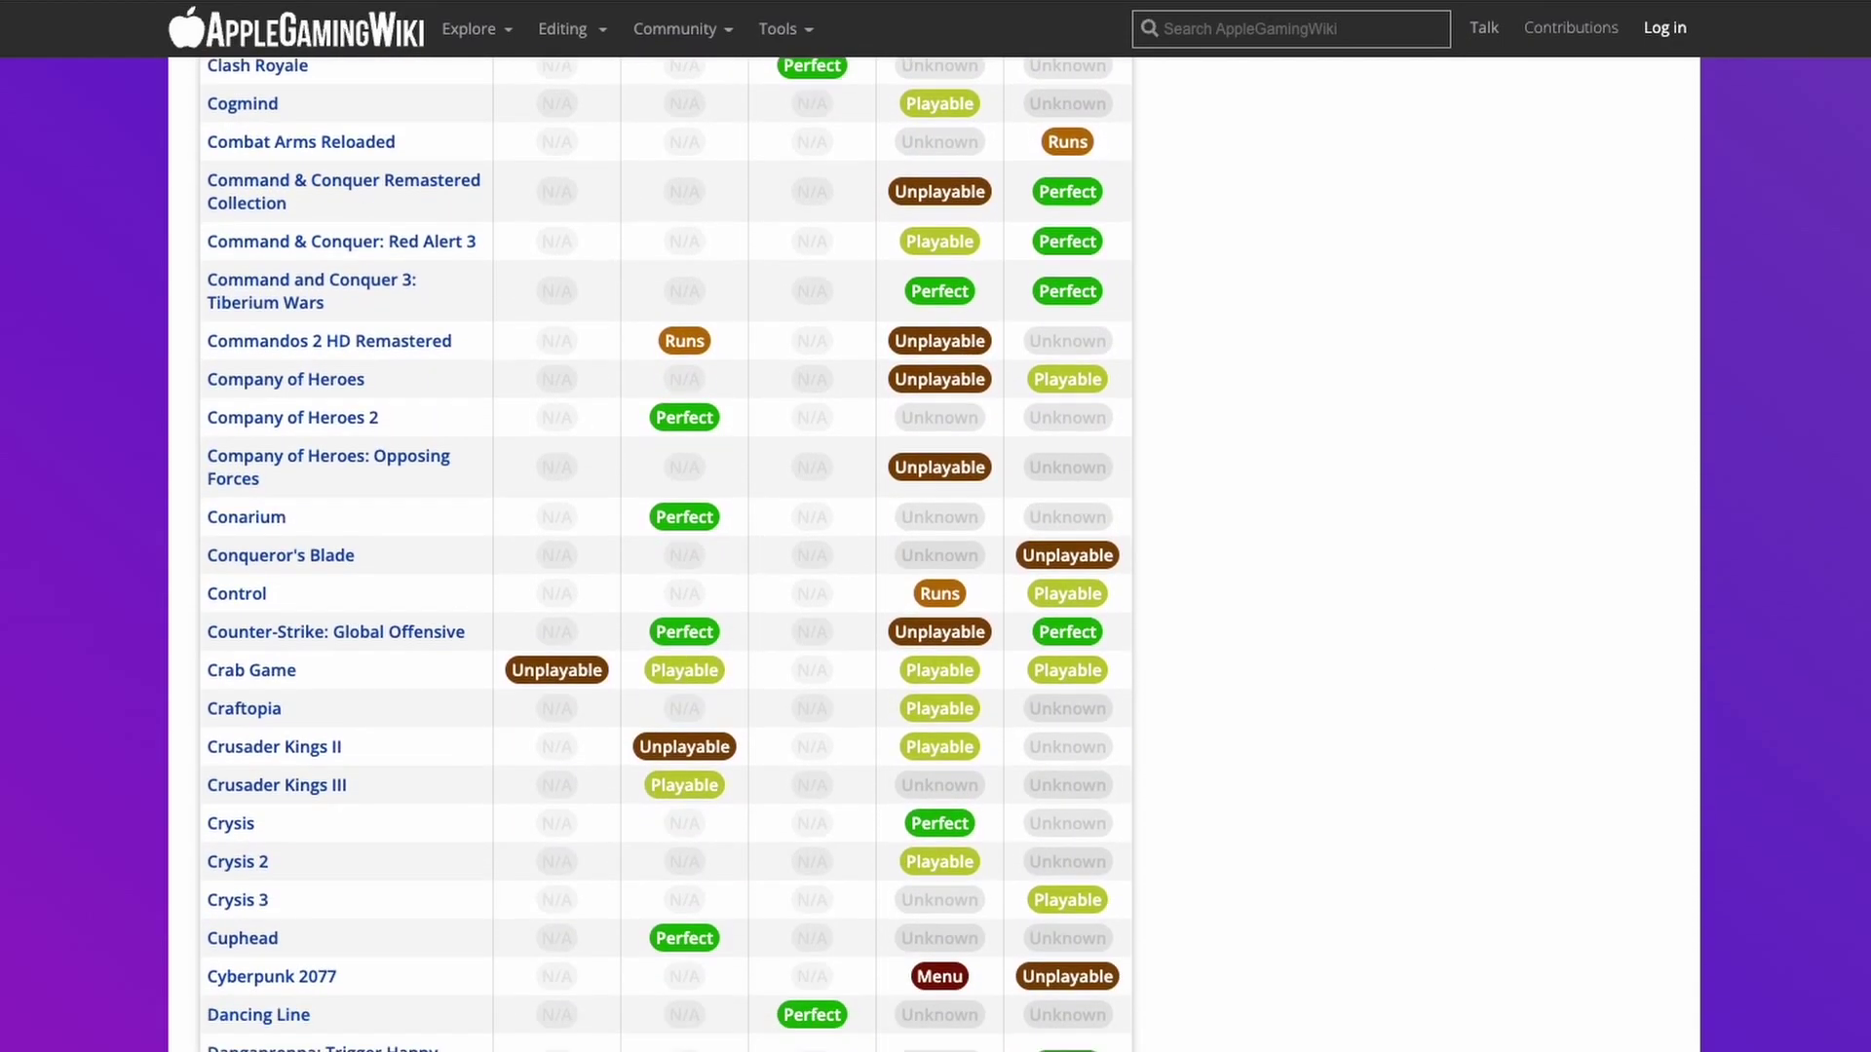
{"action": "scroll", "coordinate": [666, 546], "scroll_direction": "down", "scroll_amount": 6}
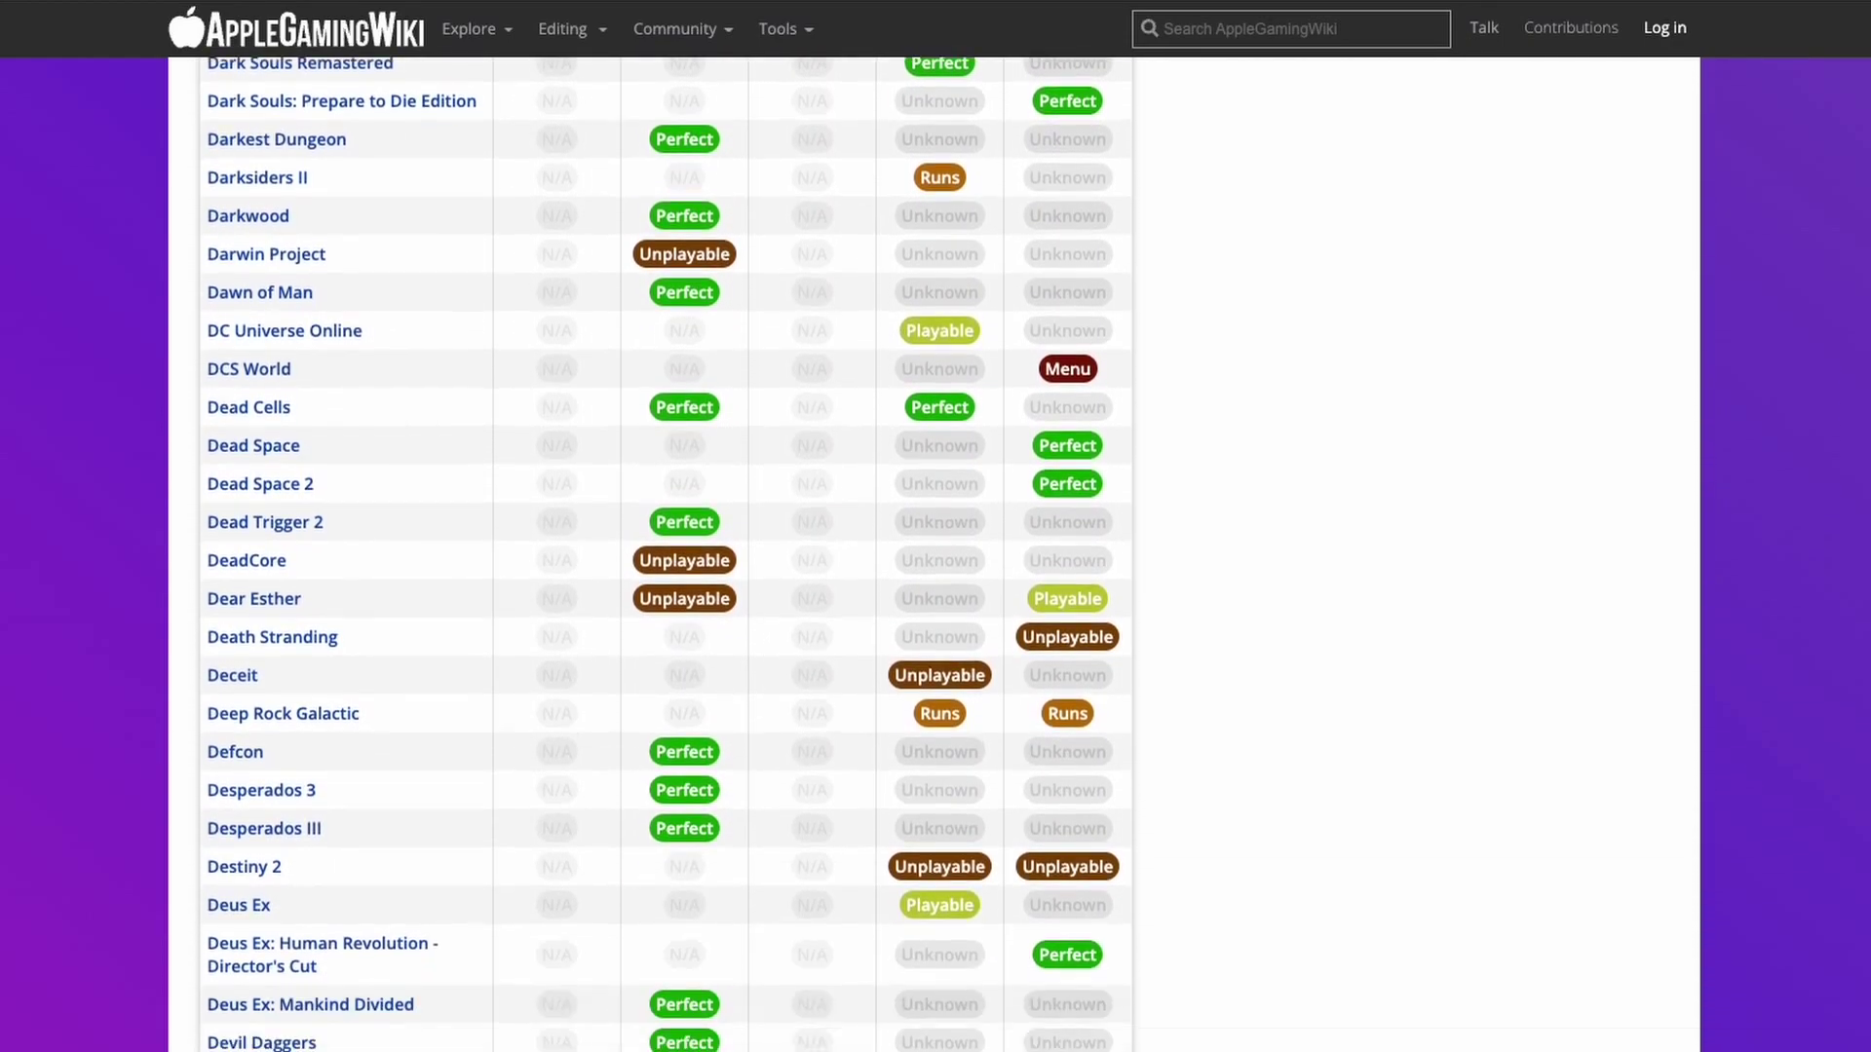